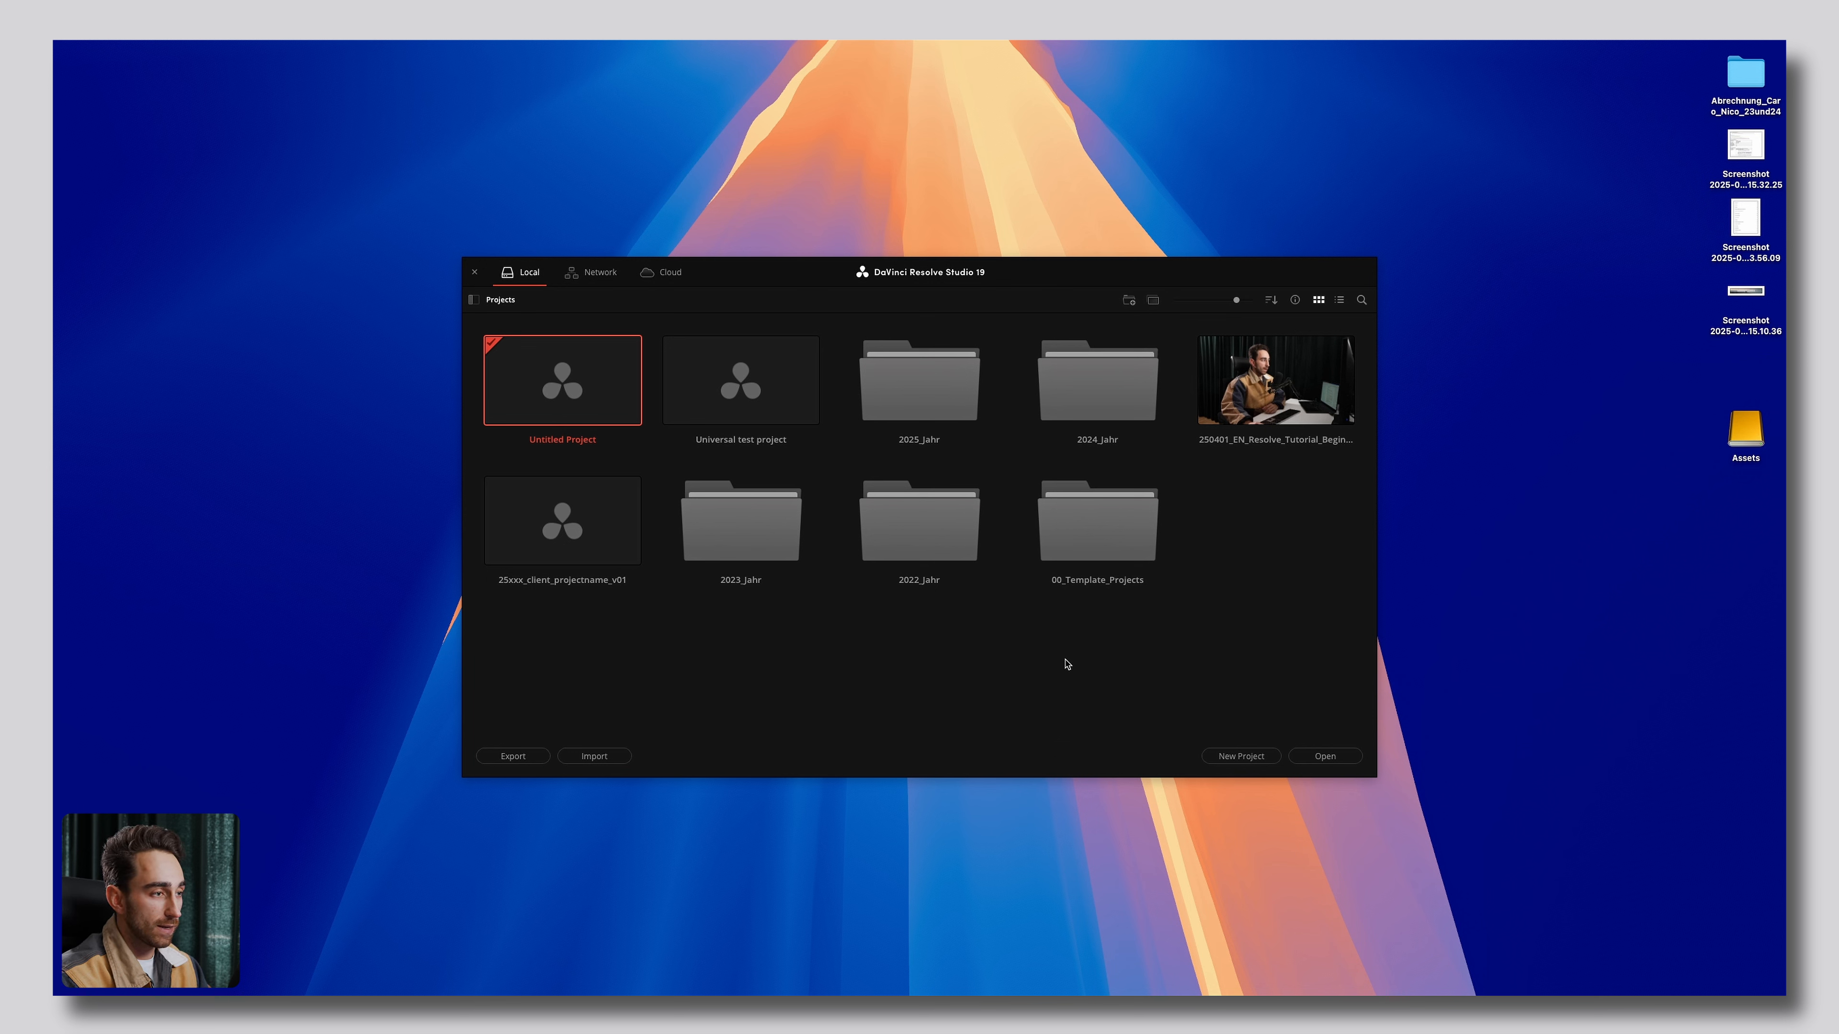
Create a new project named "YouTube Video 01".
click(1250, 753)
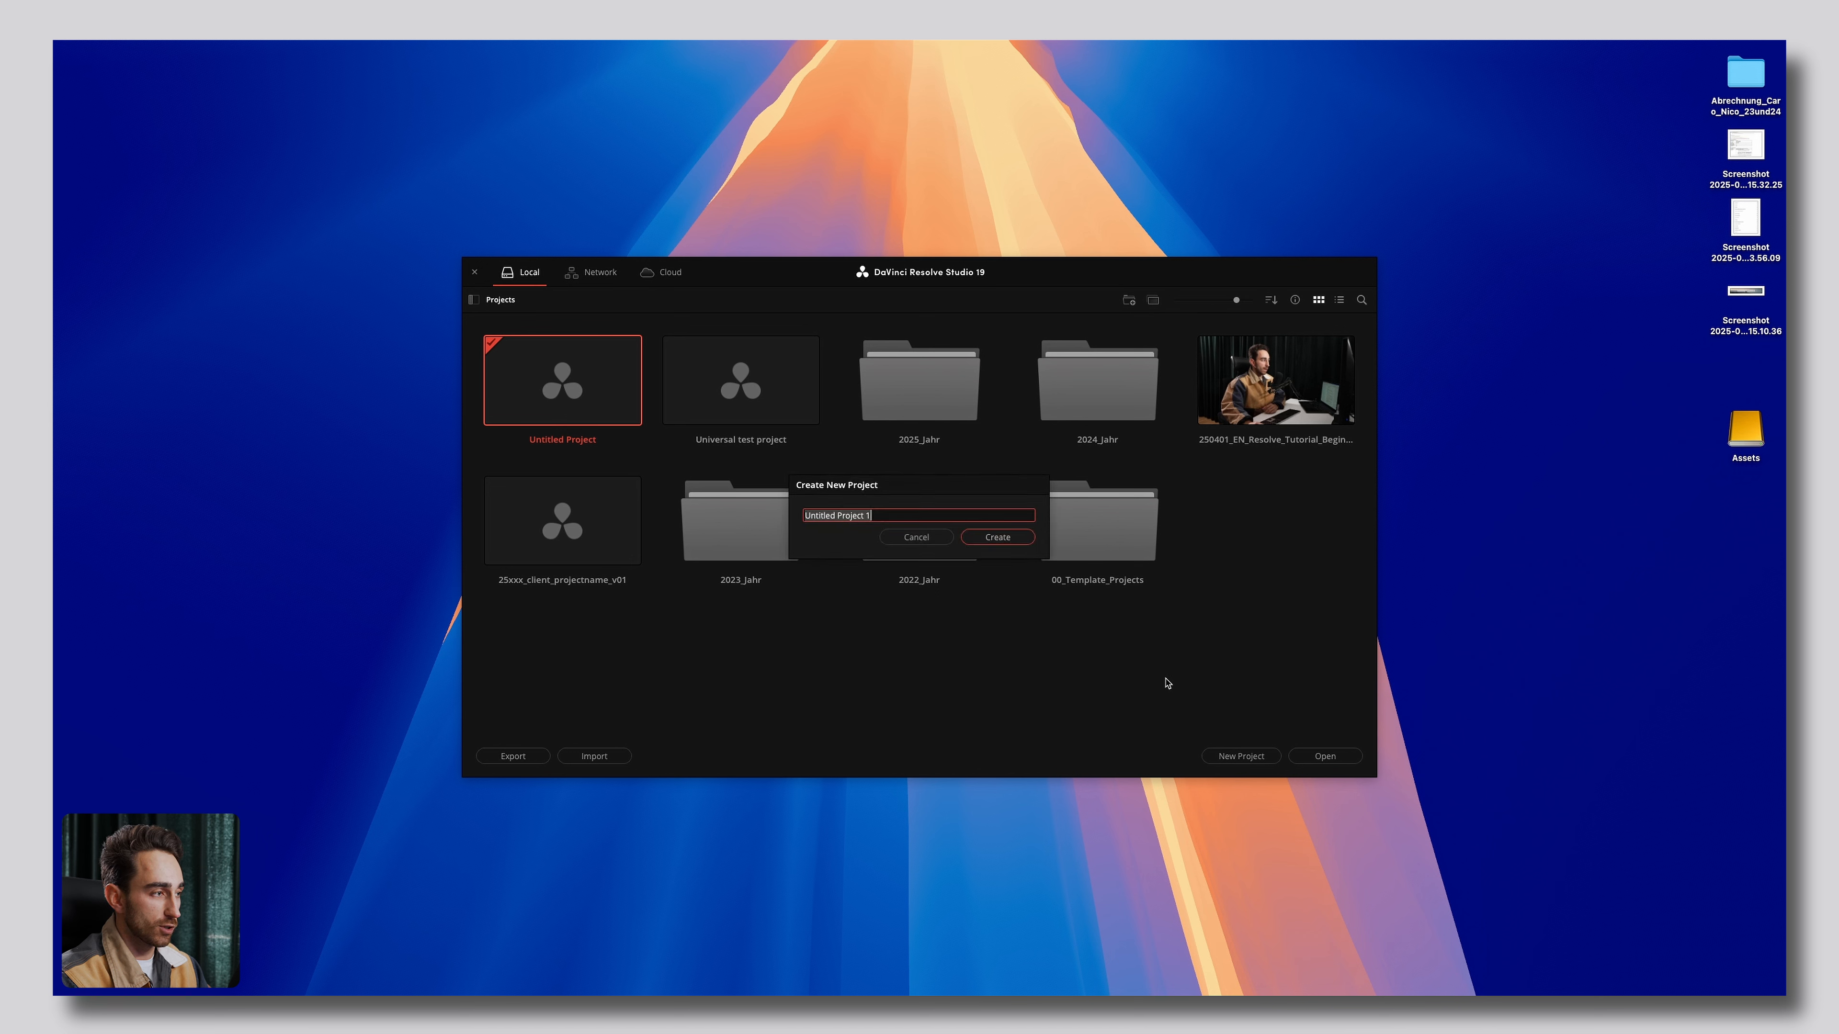
text(YouTube Video 01)
click(1013, 542)
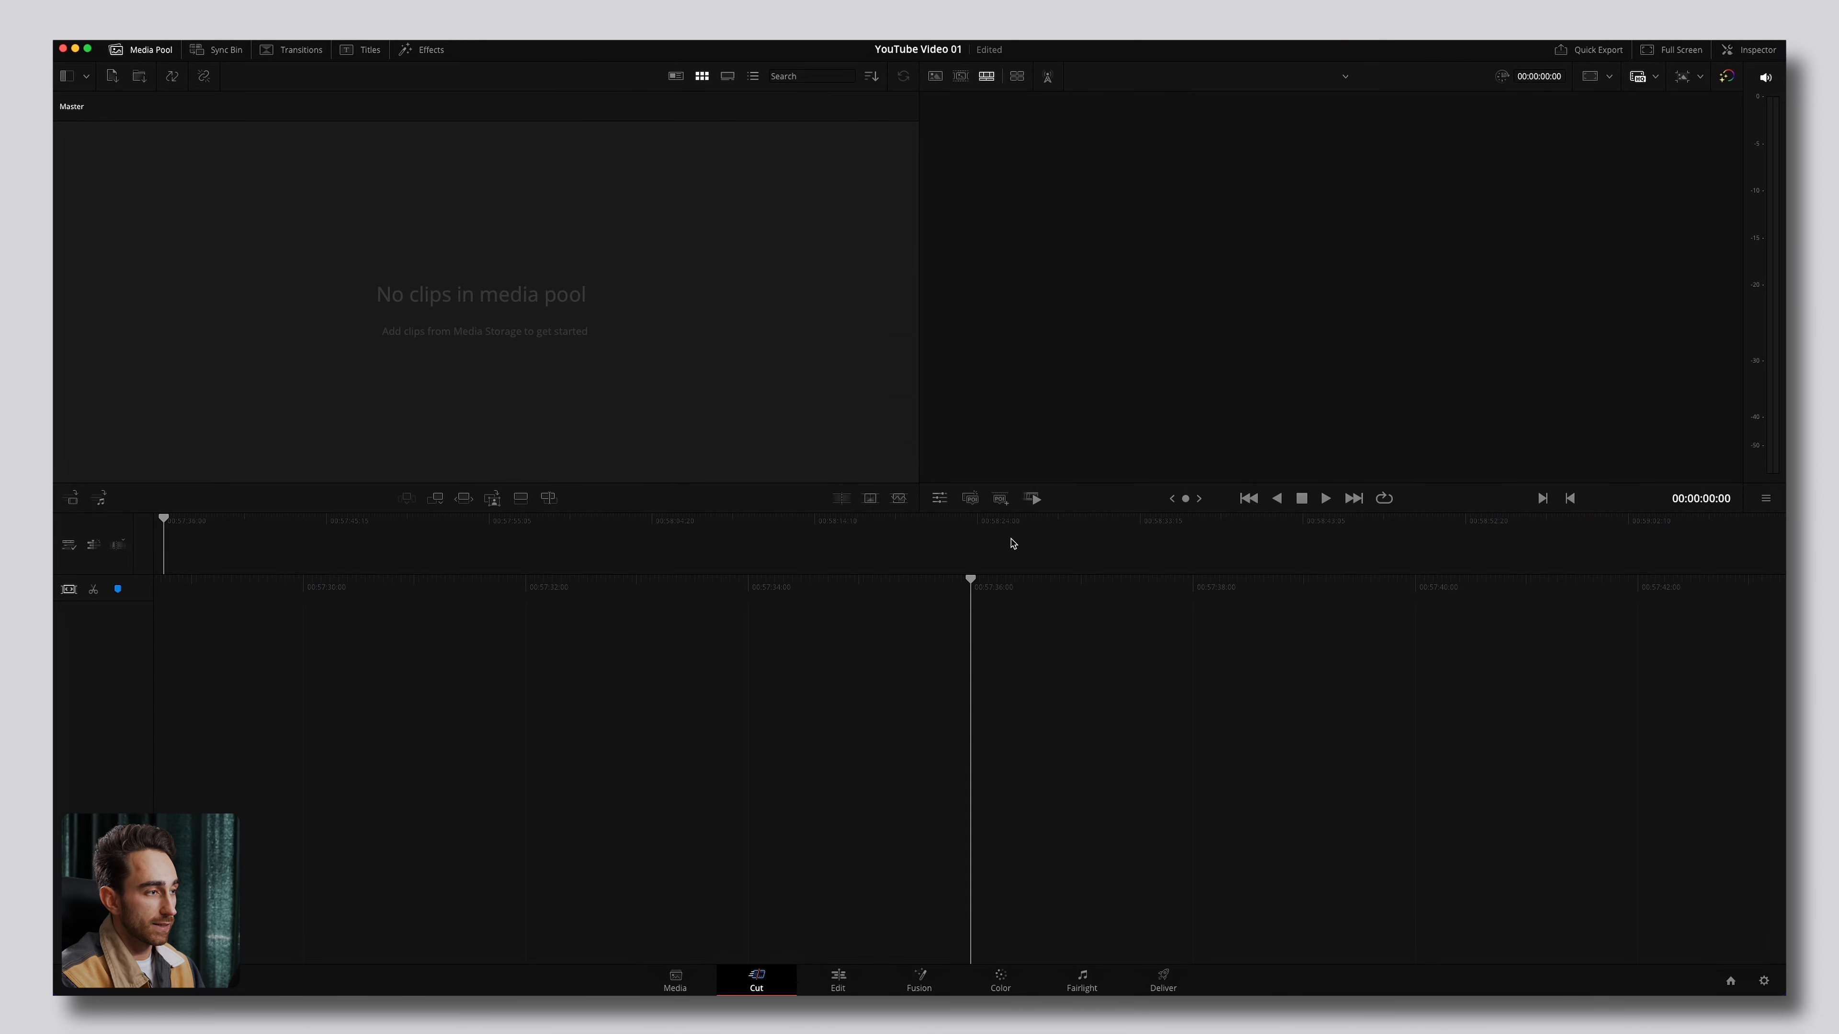
Switch to the Edit page and save the project settings with a 3840 x 2160 Ultra HD timeline at 25 frames per second.
click(837, 987)
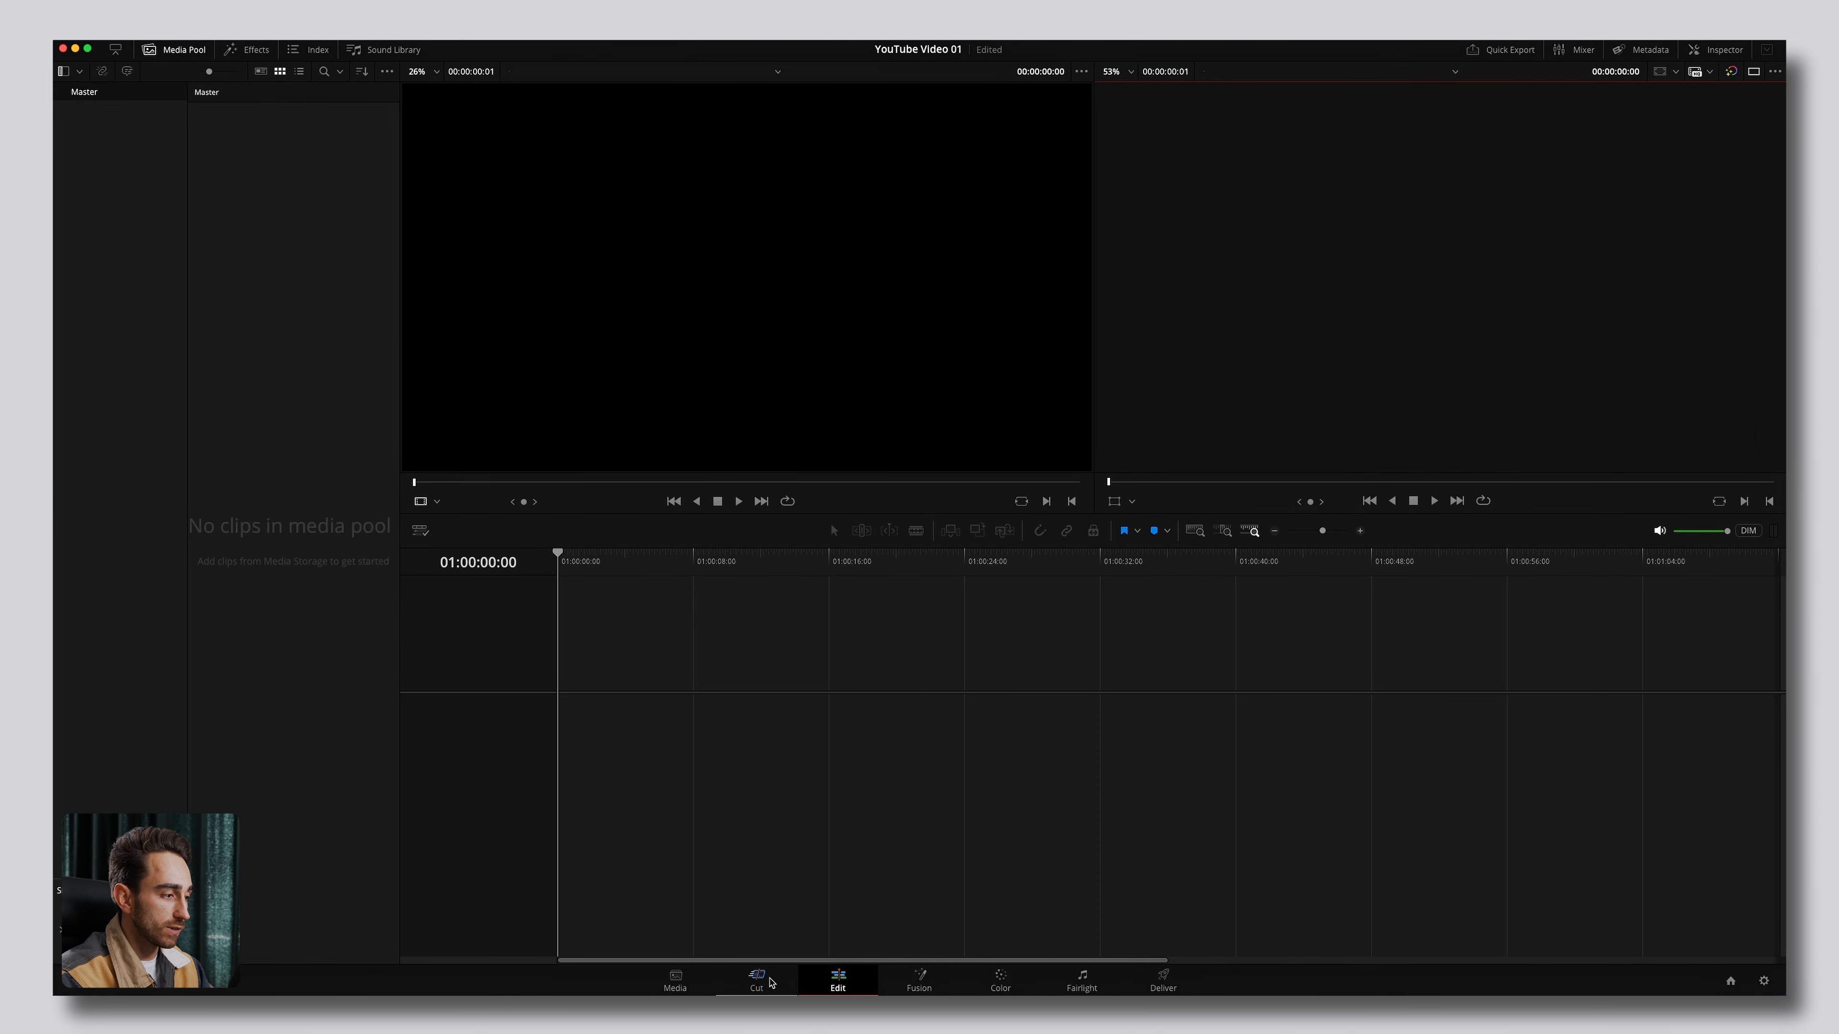
click(772, 983)
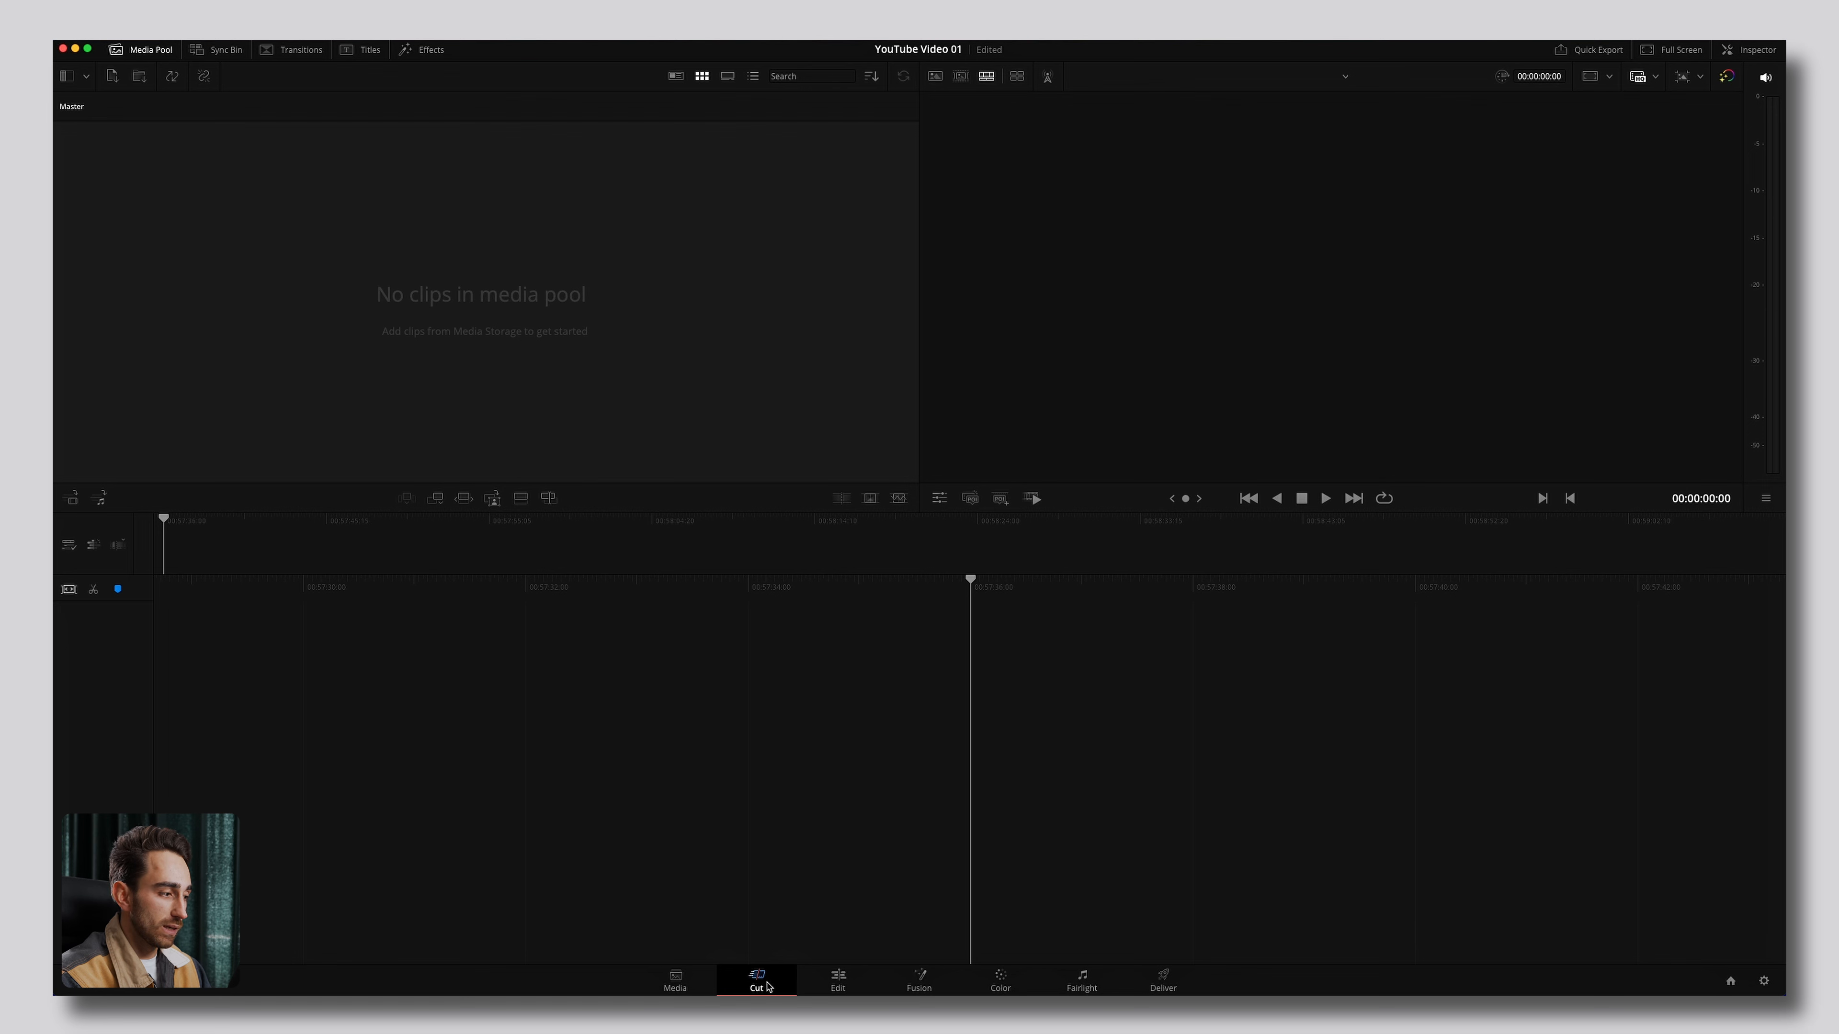
click(843, 980)
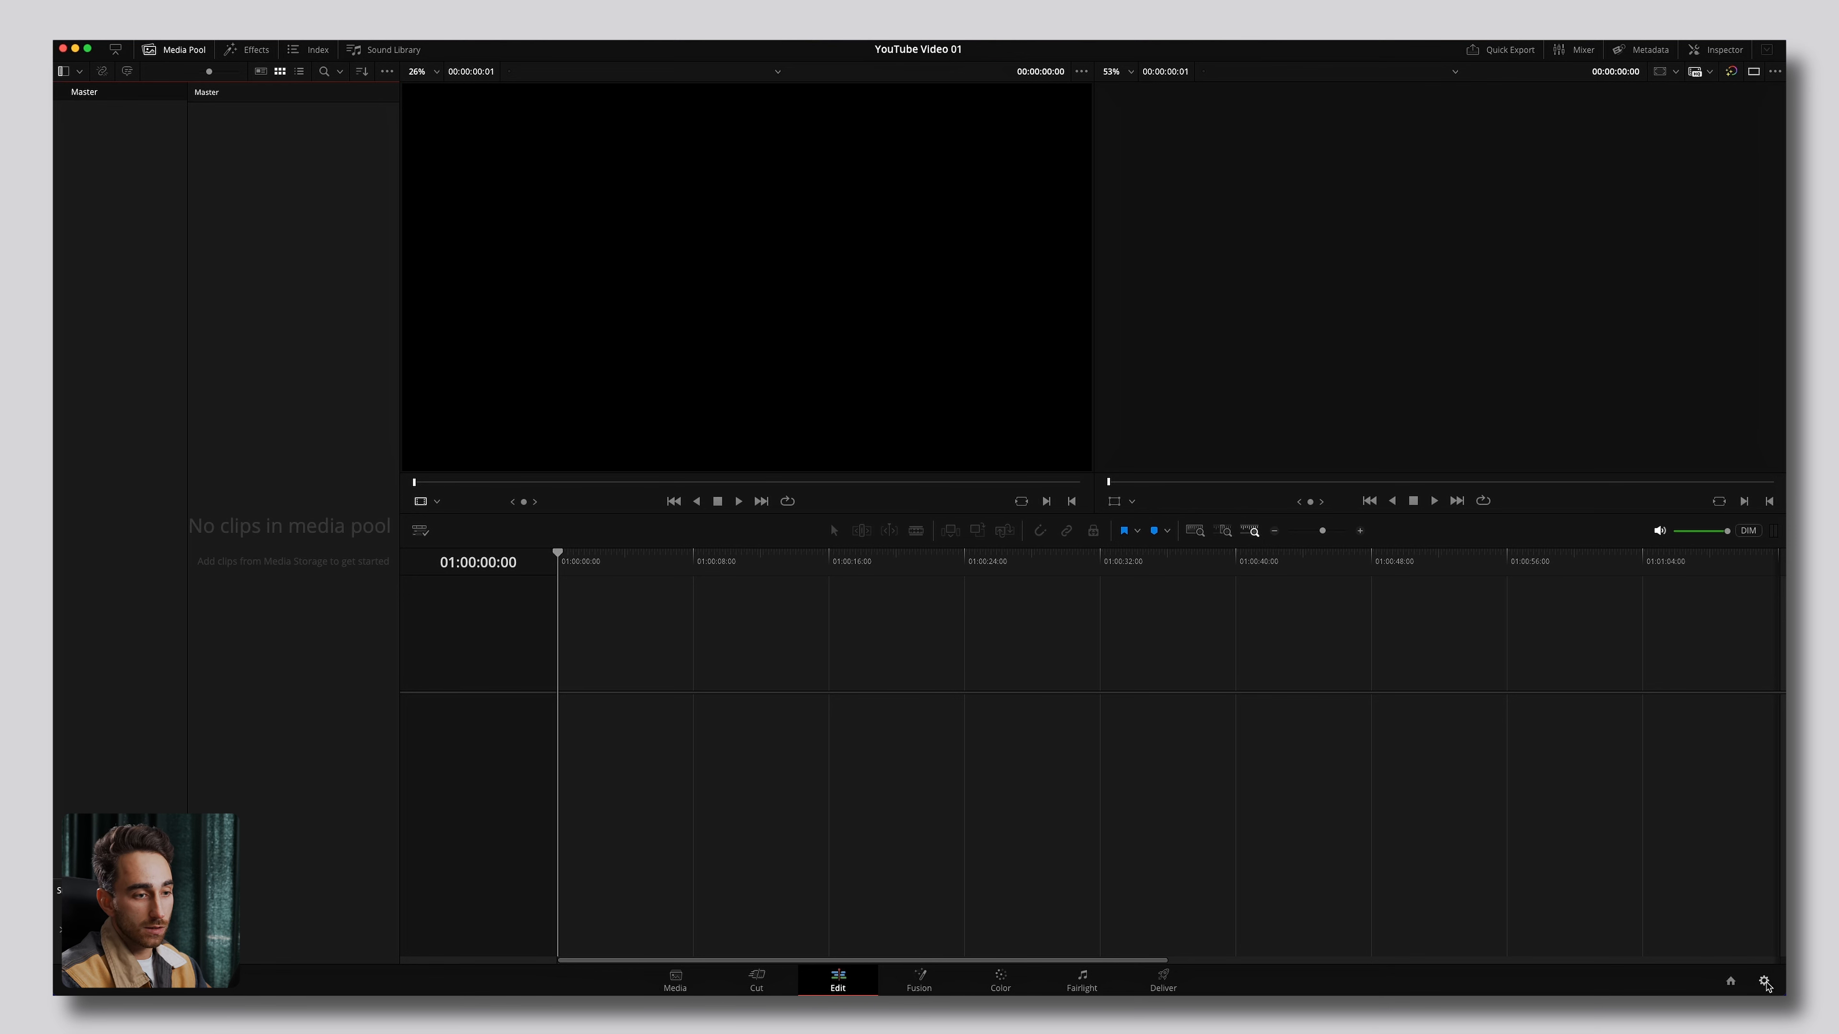
click(1764, 982)
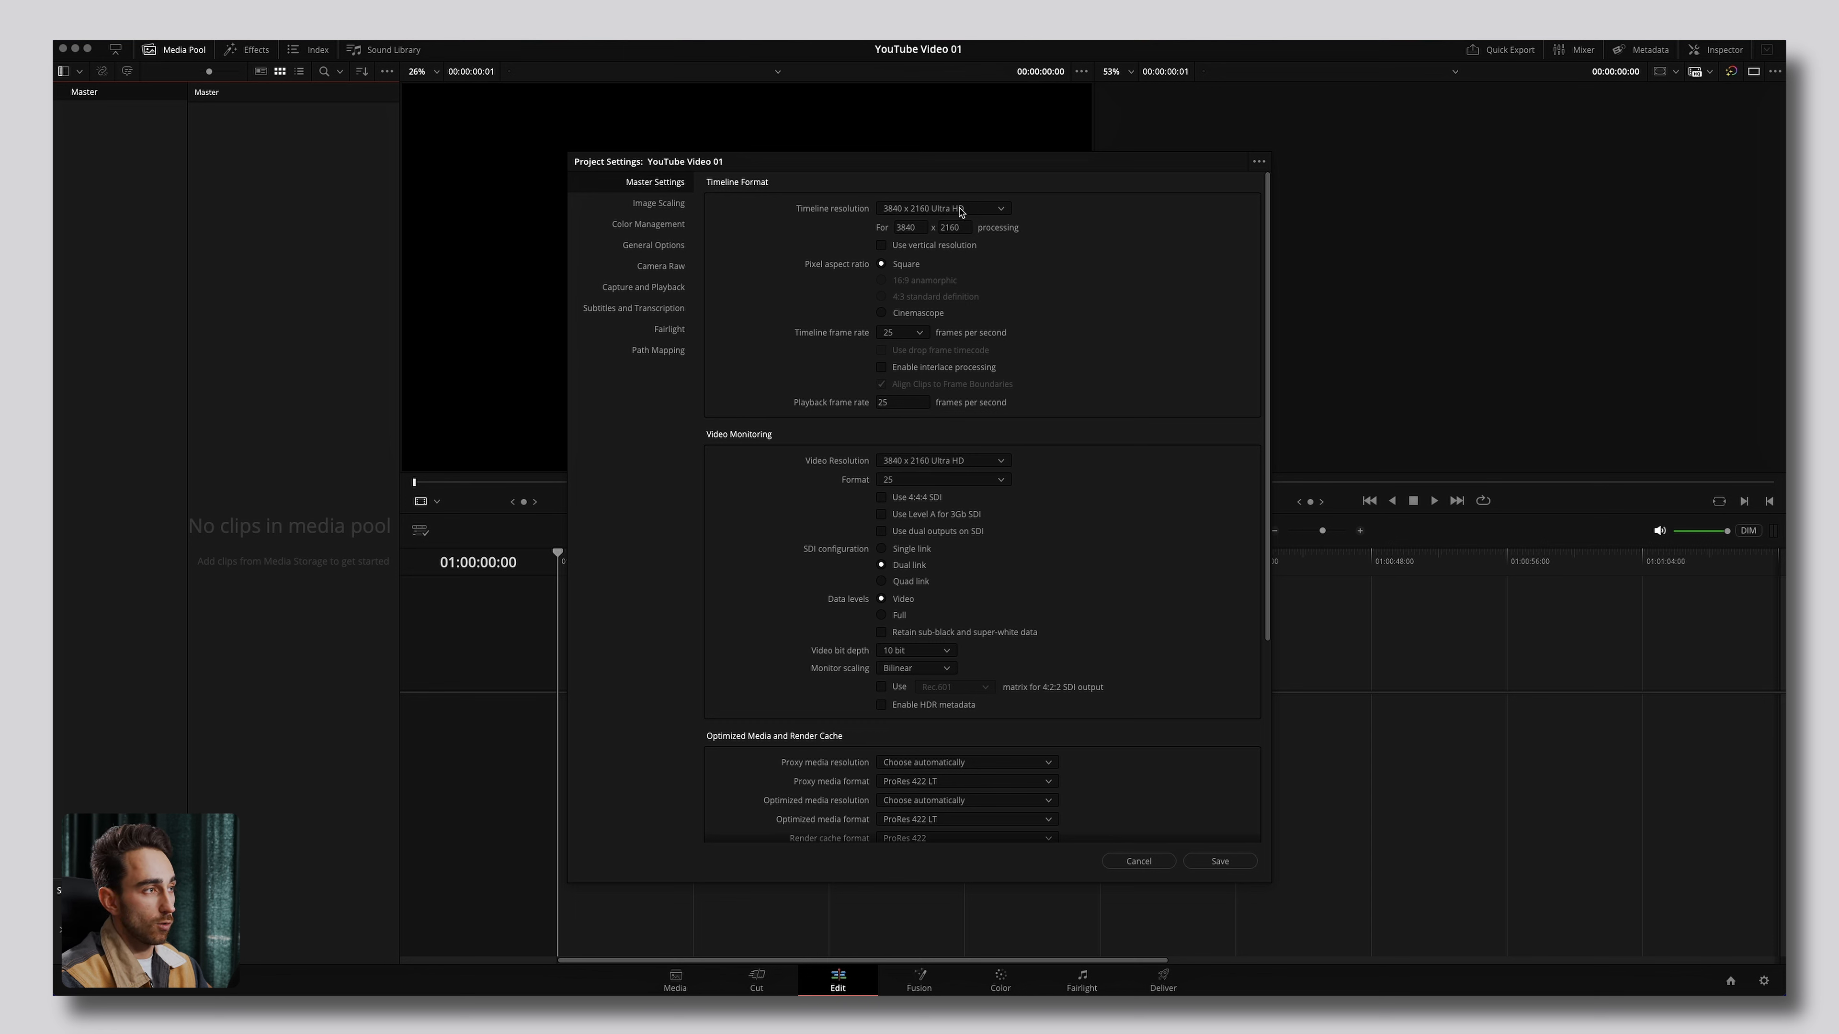
click(1230, 865)
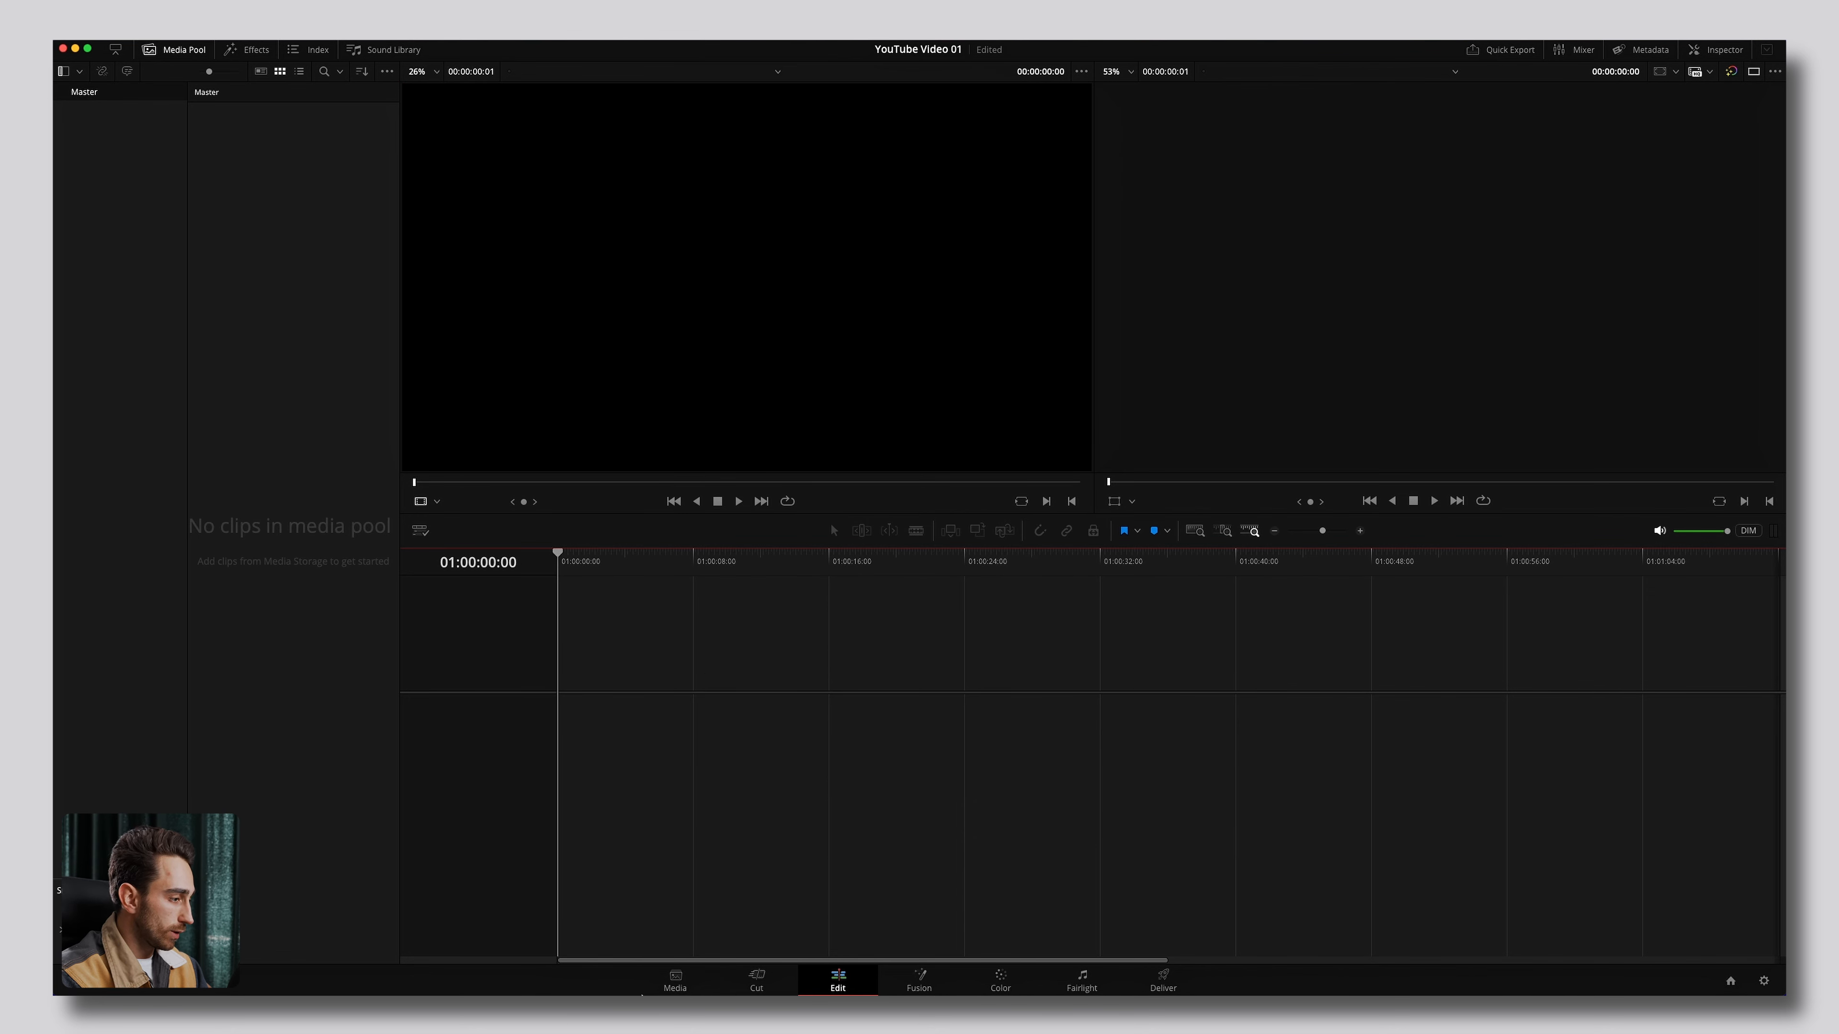
Import the Foto, Video and Voiceover folders from the Beispielvideo folder into the media pool as bins.
click(396, 974)
click(536, 412)
shift+click(537, 441)
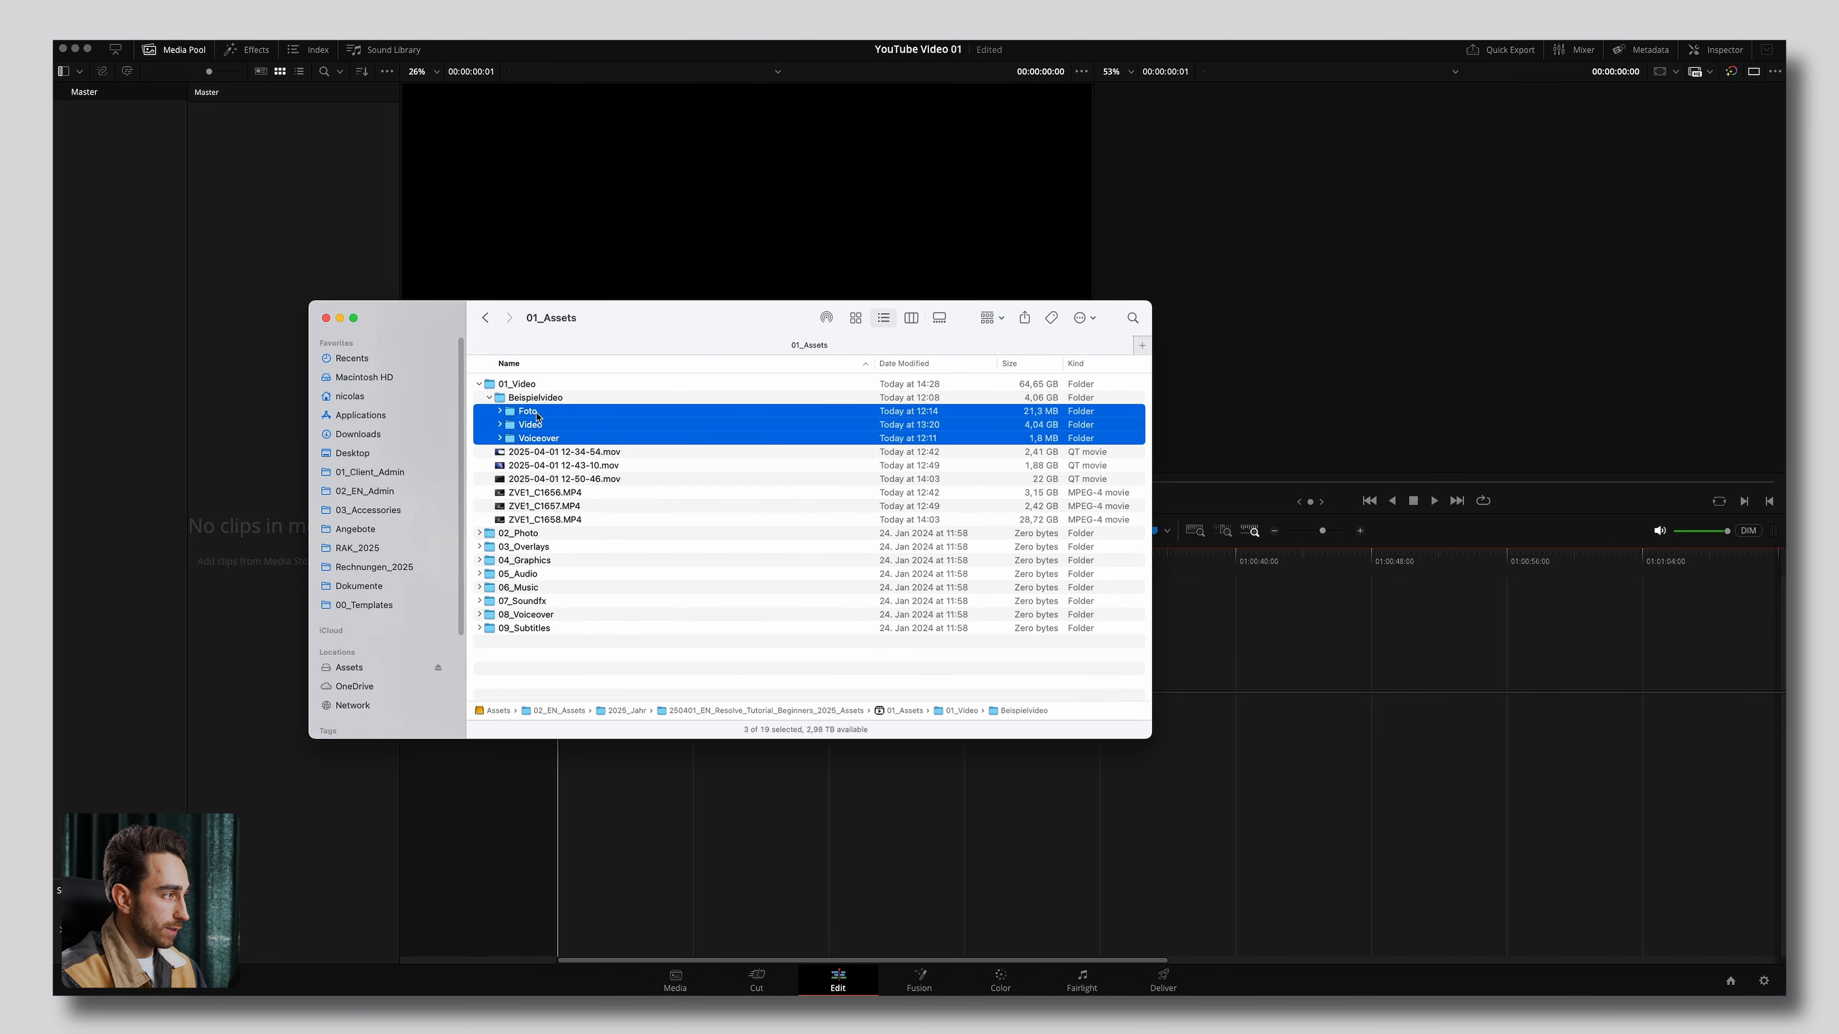
drag(532, 414, 88, 95)
Open the Video bin and place the clip ZVE1_C1655.MP4 at the start of the empty timeline.
click(90, 128)
click(90, 128)
click(90, 110)
click(90, 128)
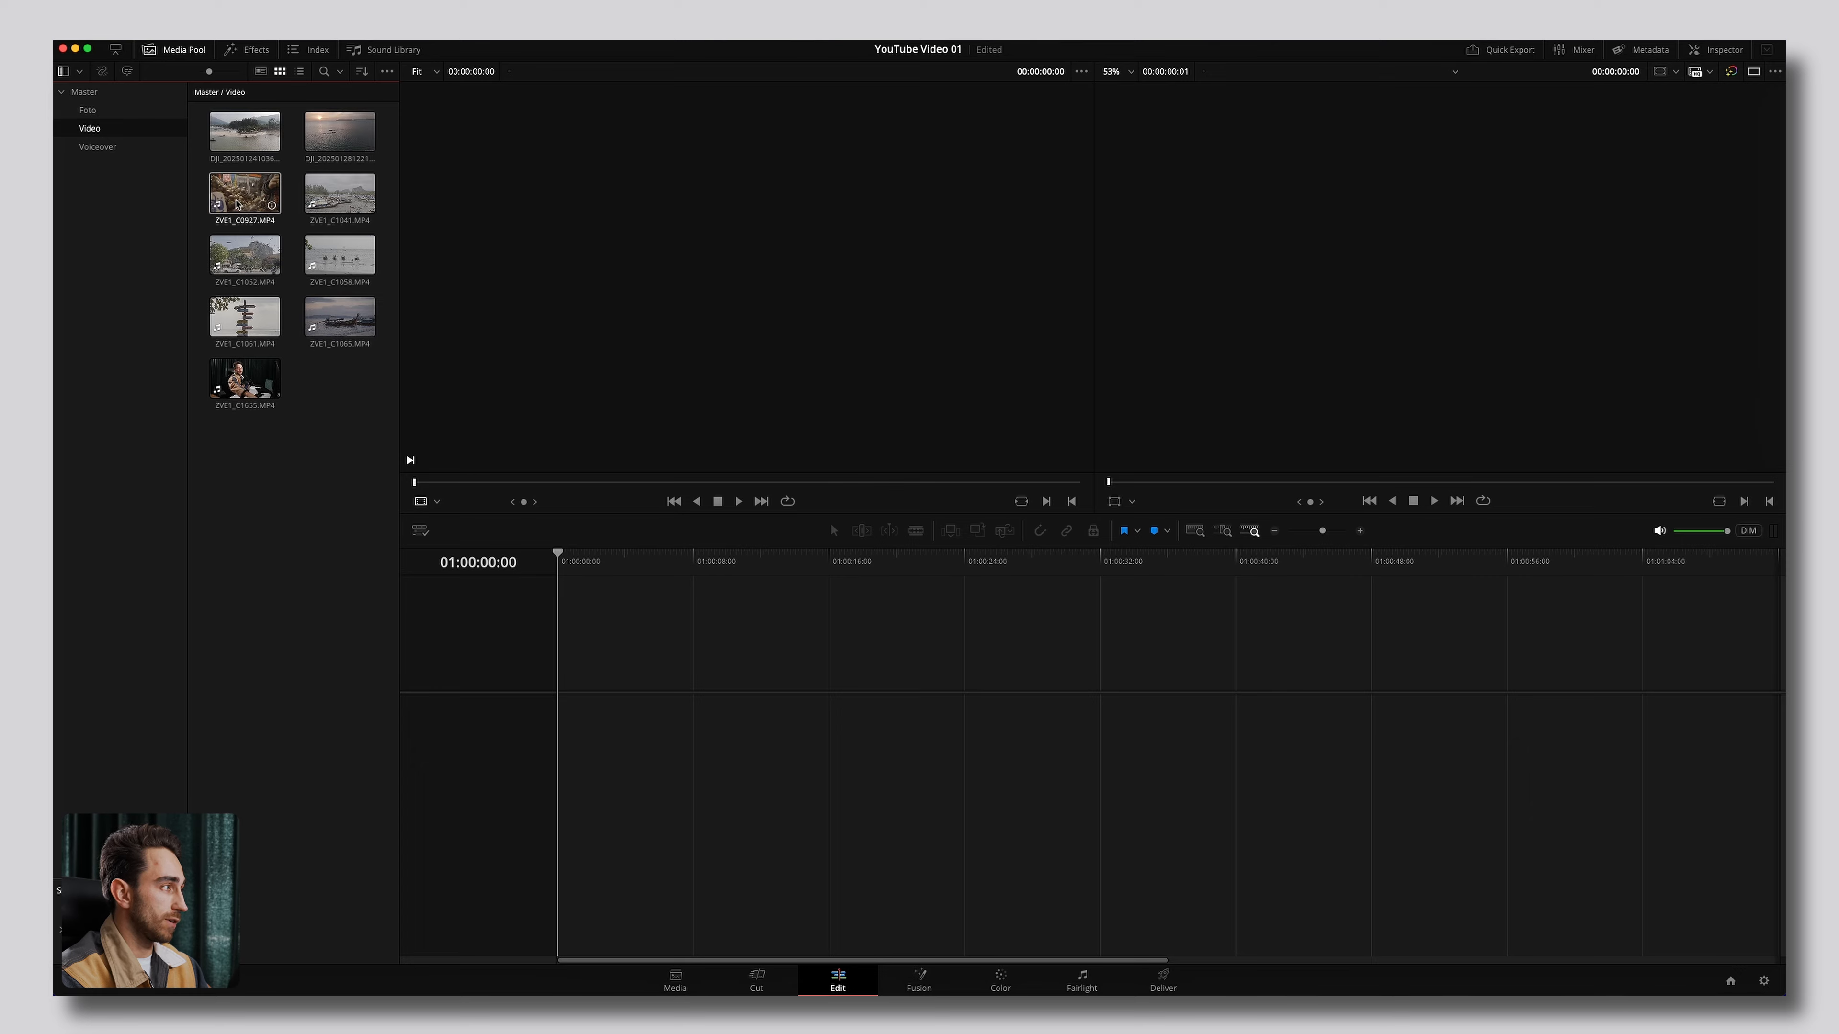
click(219, 136)
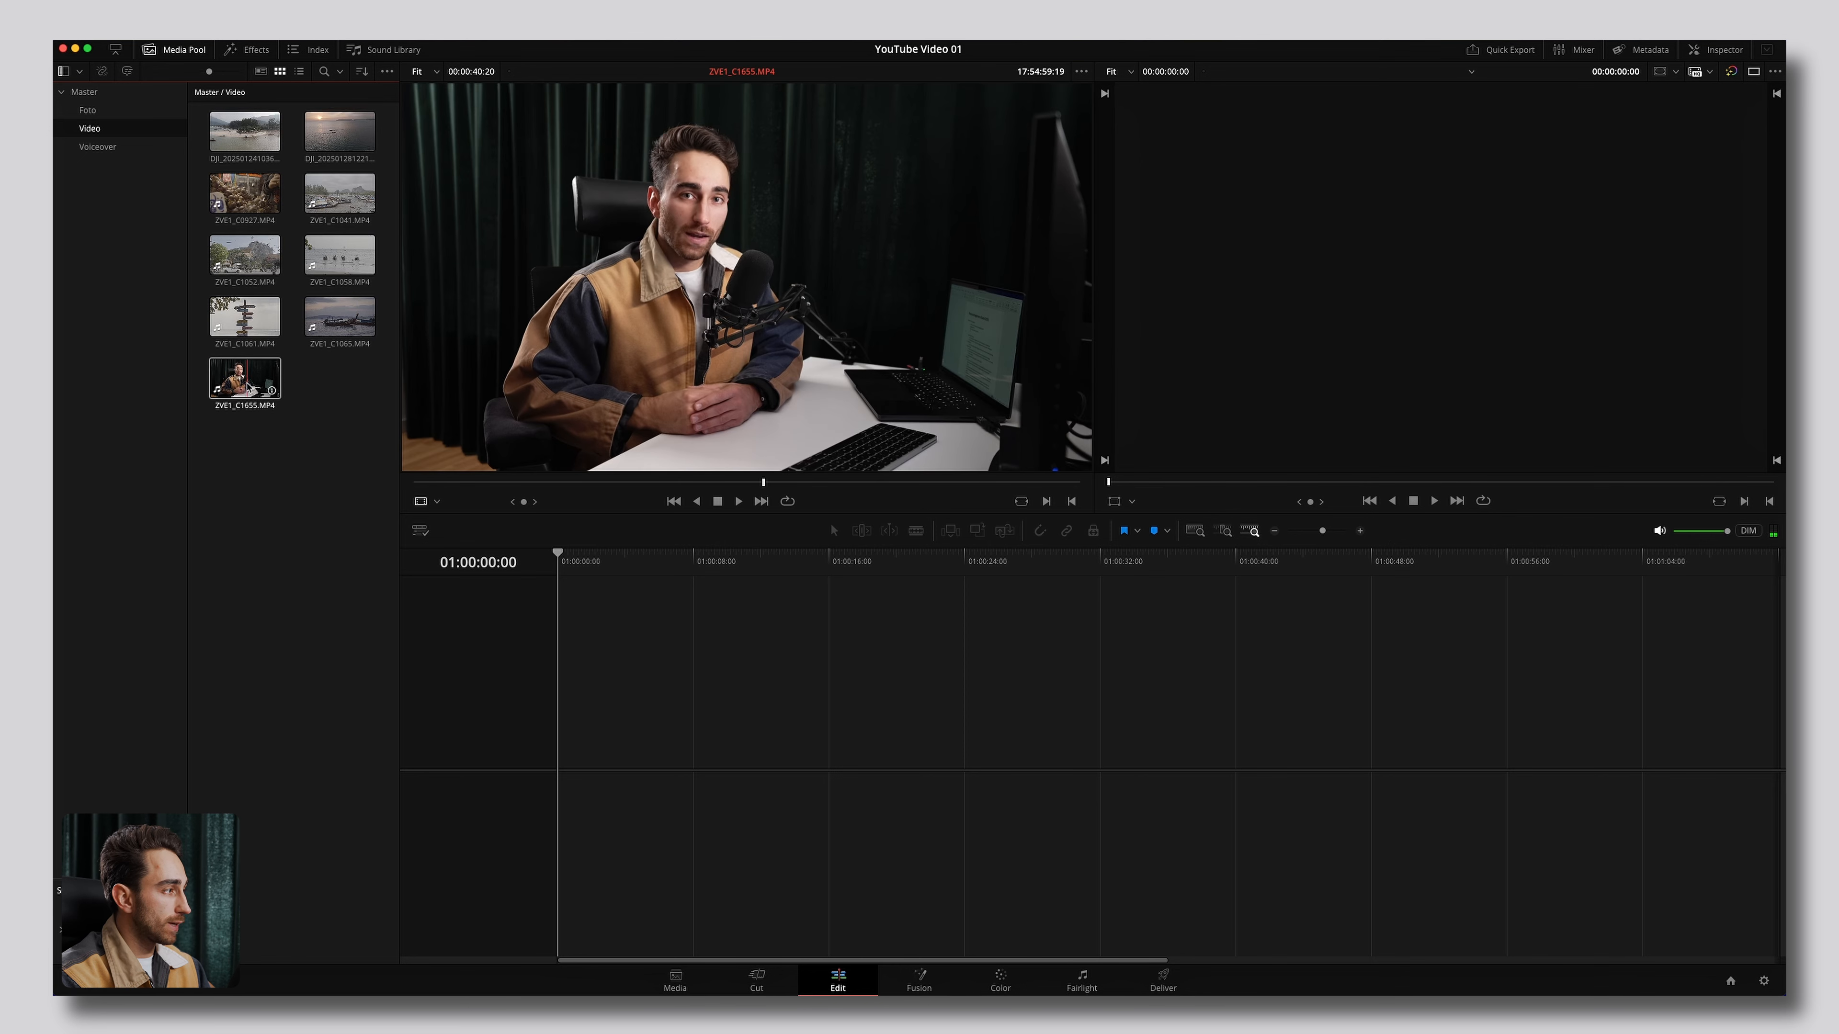
click(242, 380)
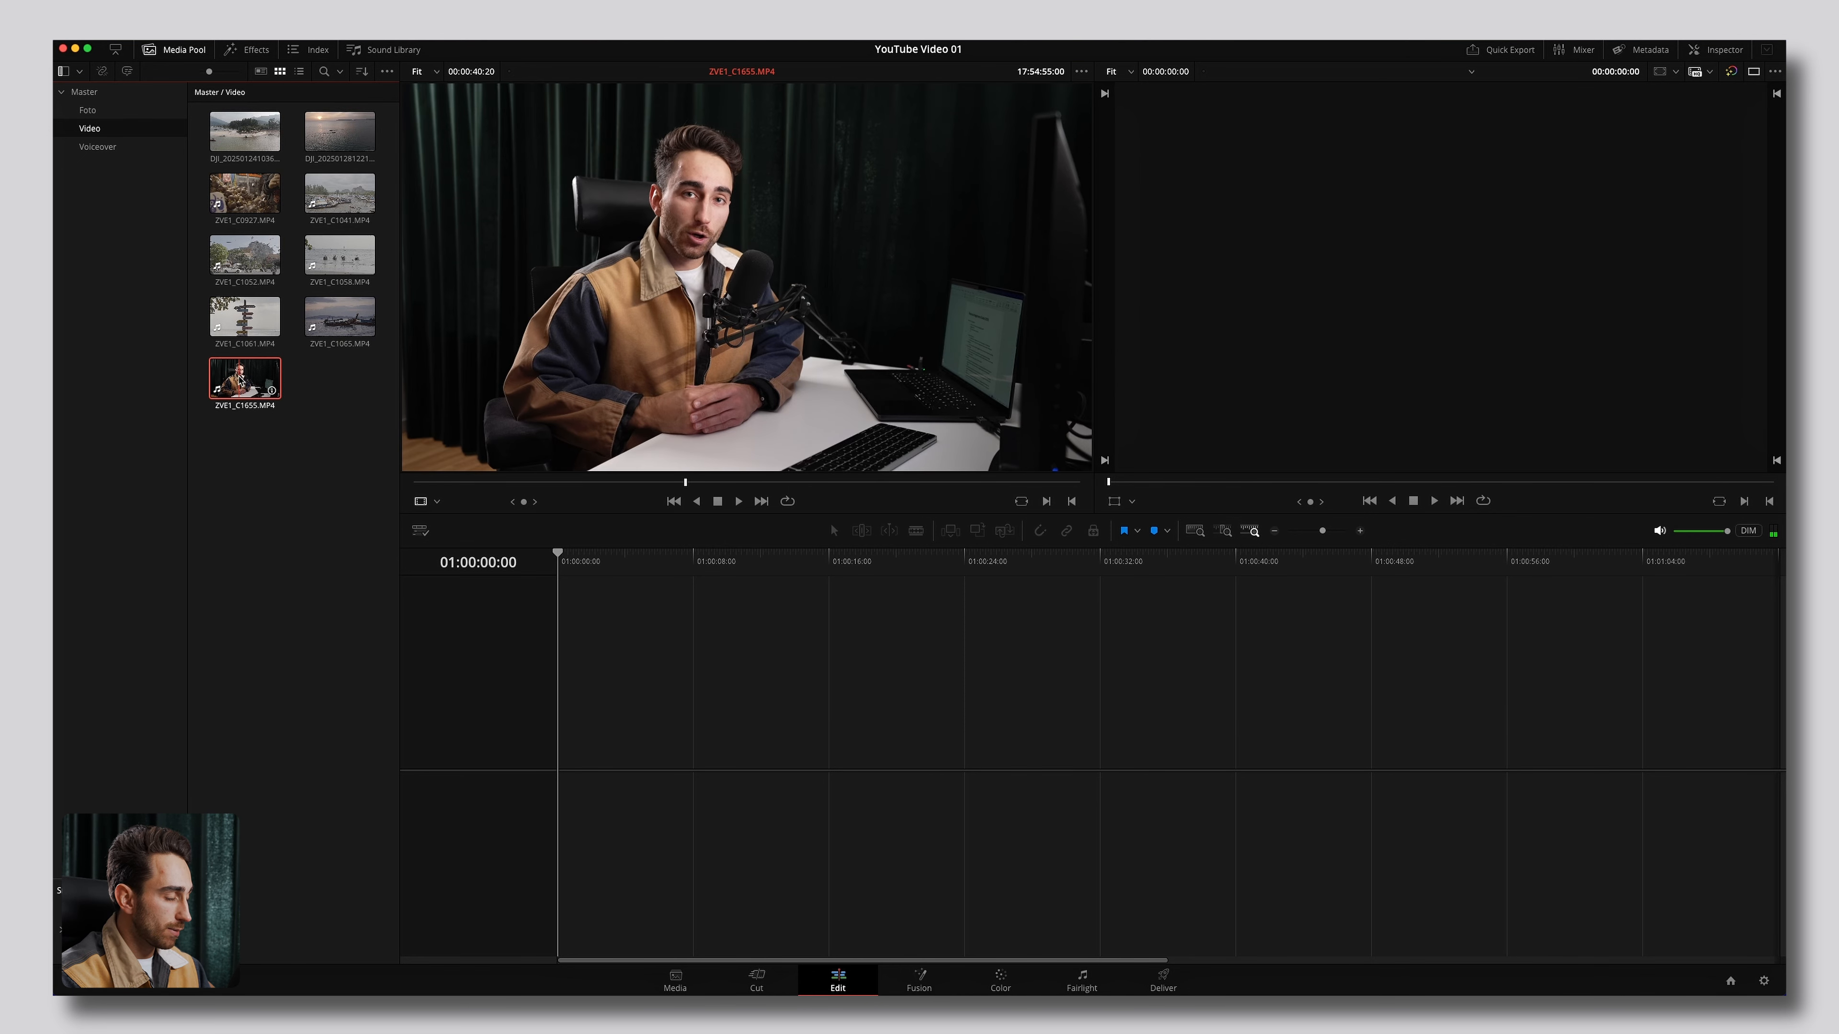
drag(242, 379, 558, 726)
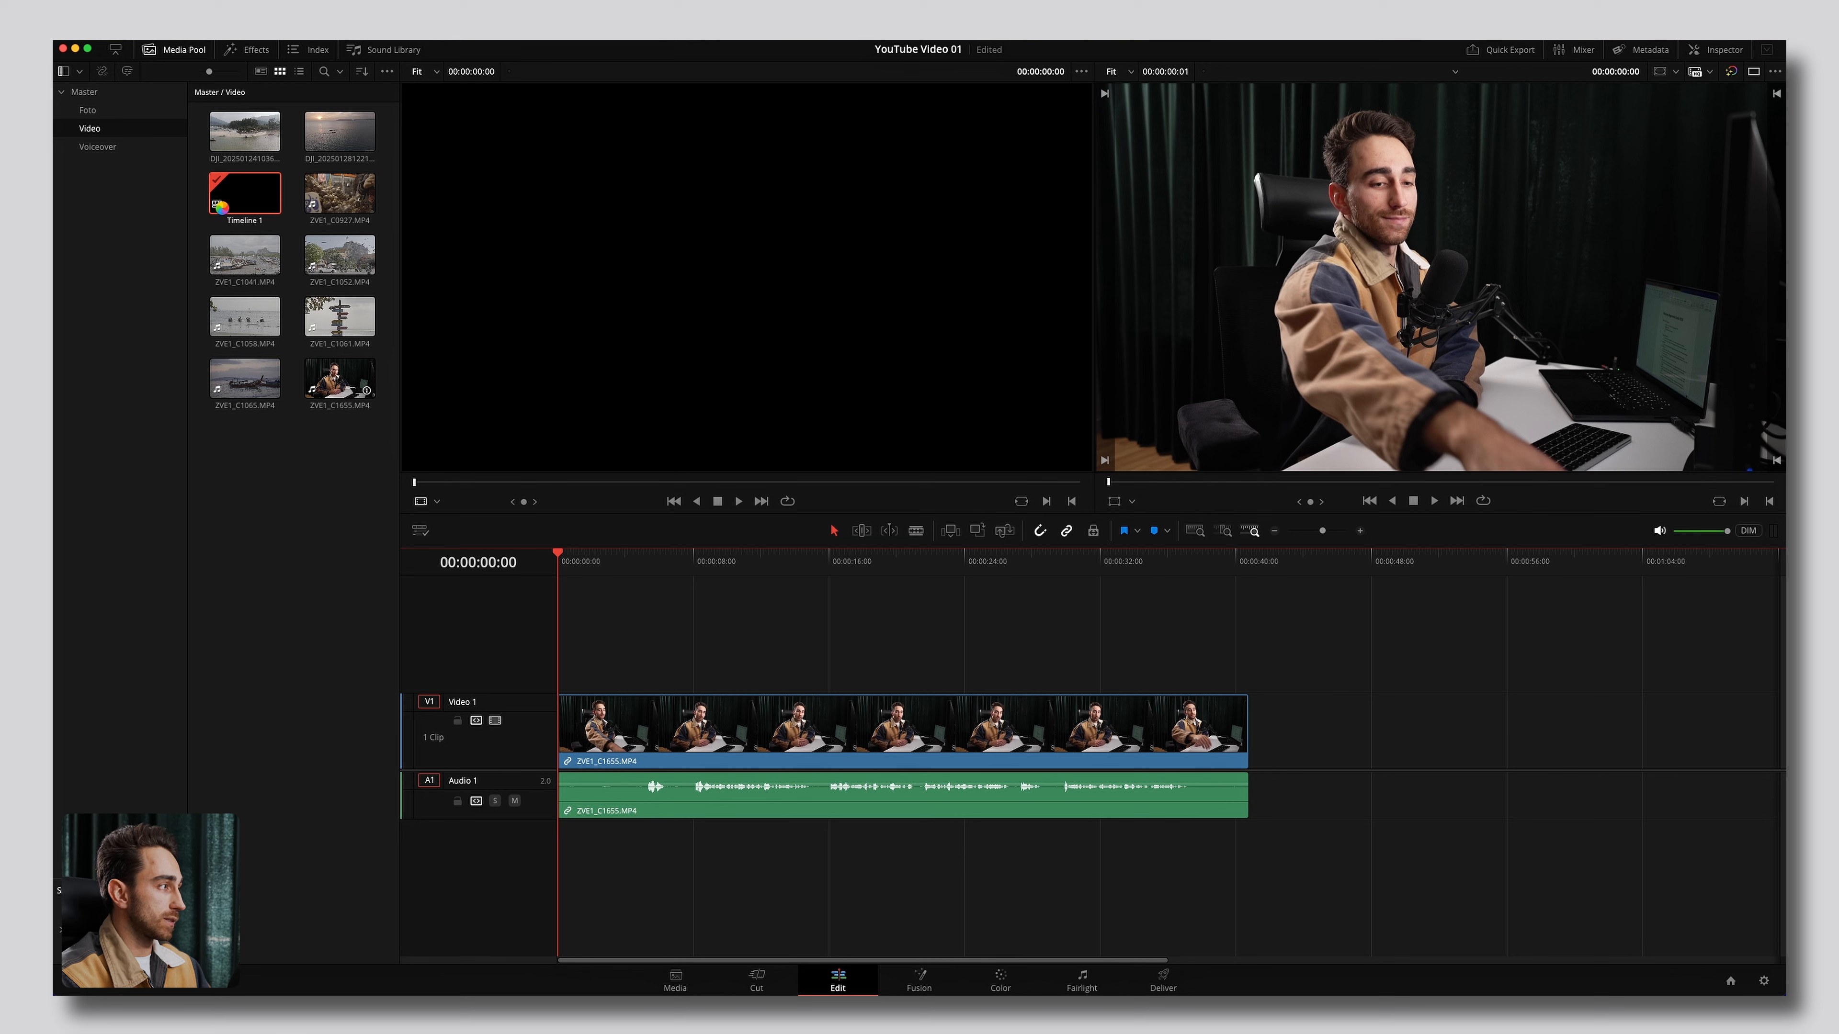
Rename the new timeline in the Video bin as "YouTube Video 01".
click(253, 220)
text(YouTube Video 01)
key(Return)
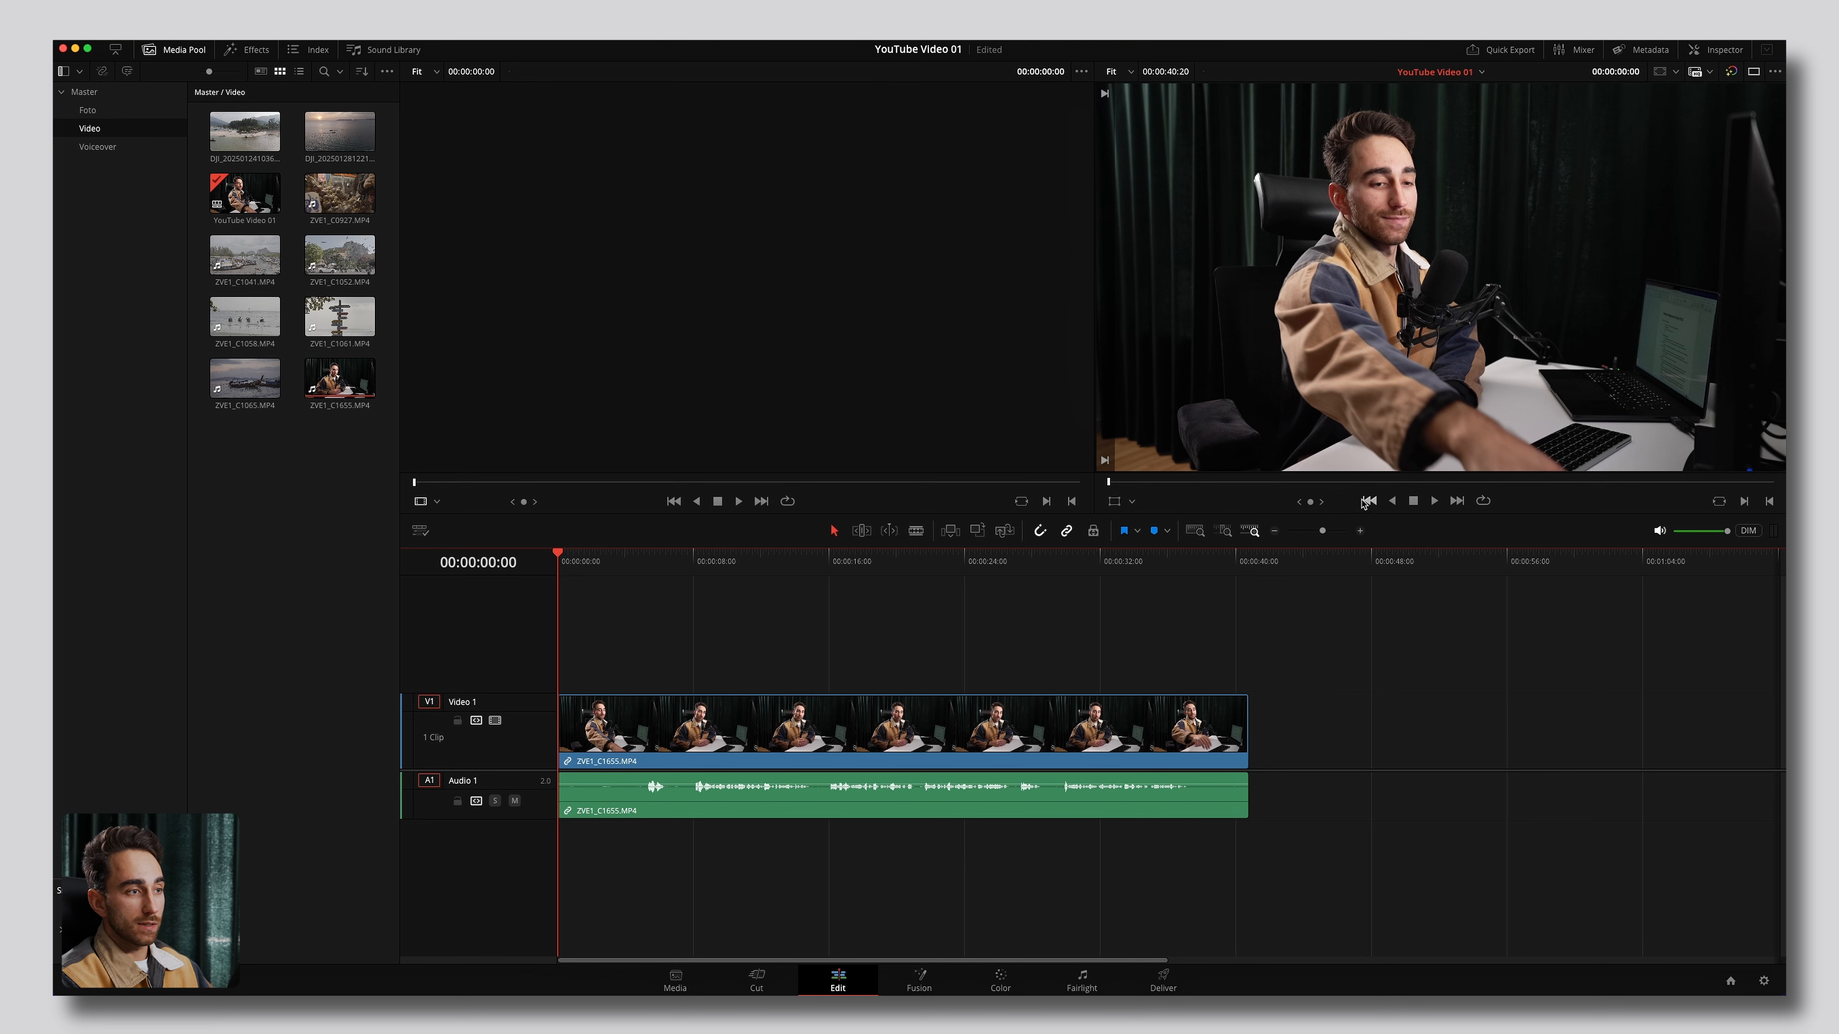
Play the start of the timeline and scrub through the talking-head clip, returning the playhead to the beginning.
click(1435, 502)
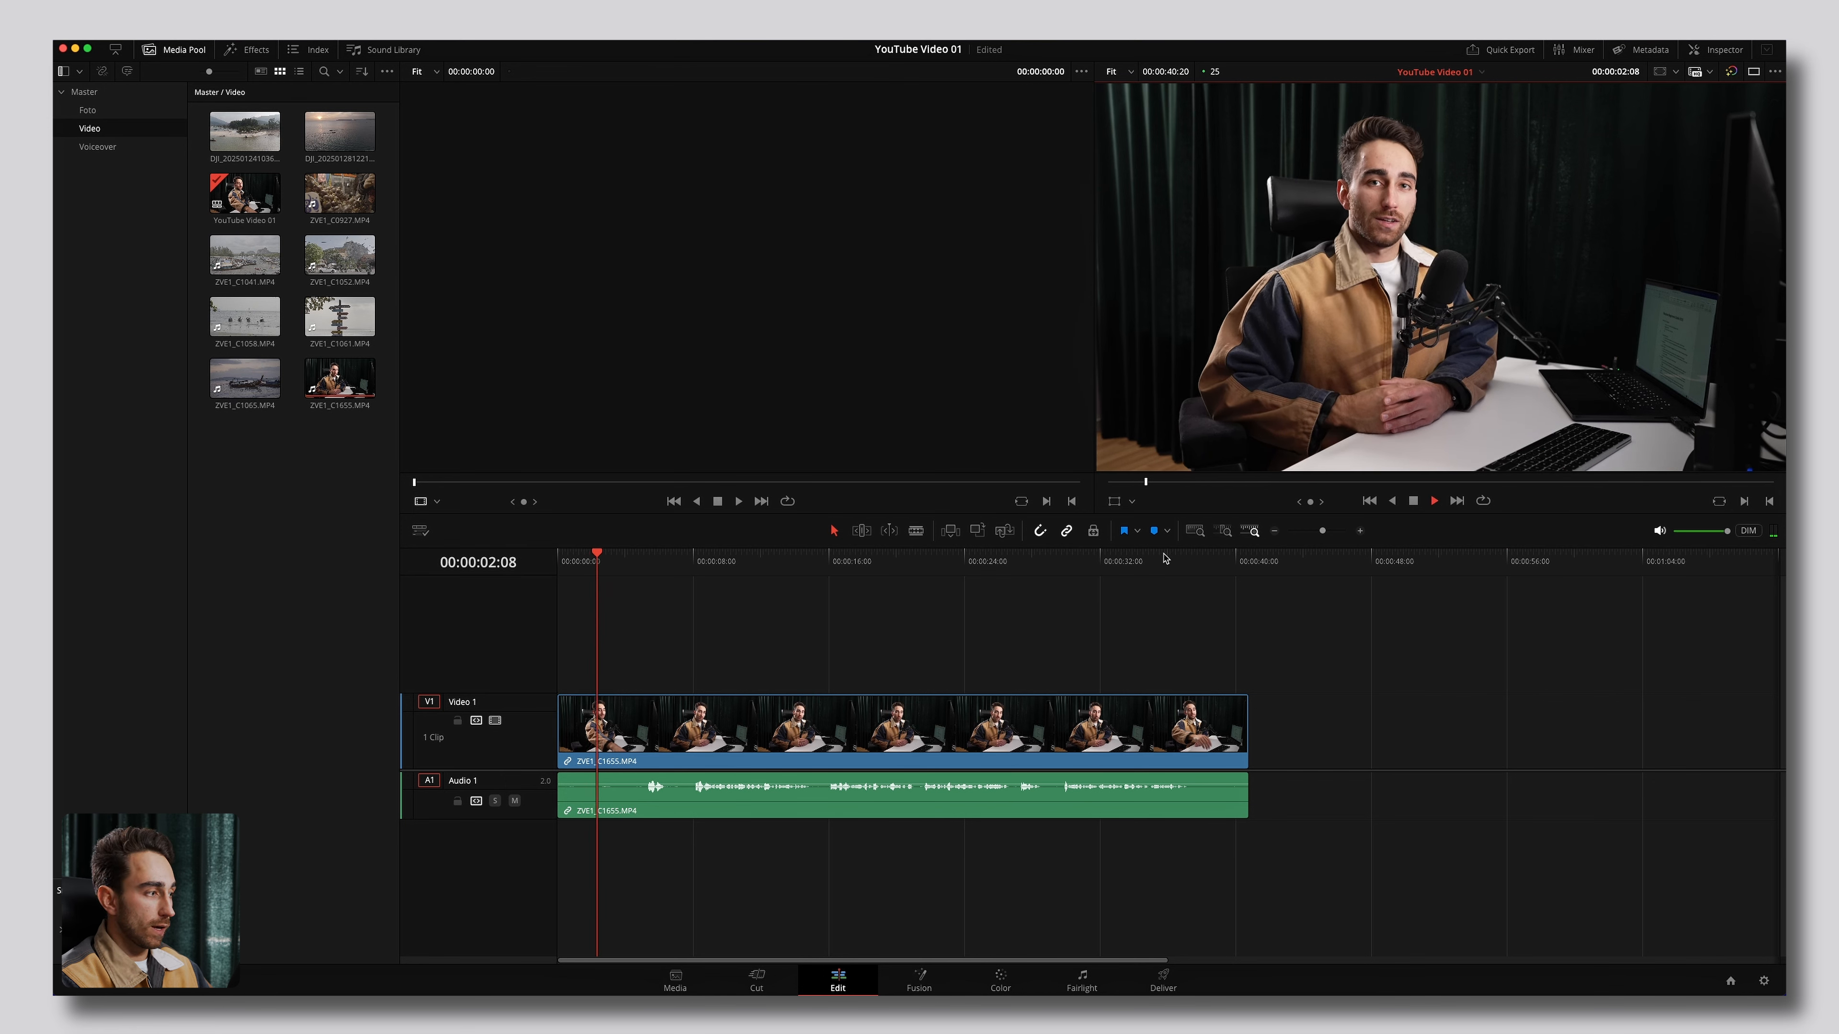
key(space)
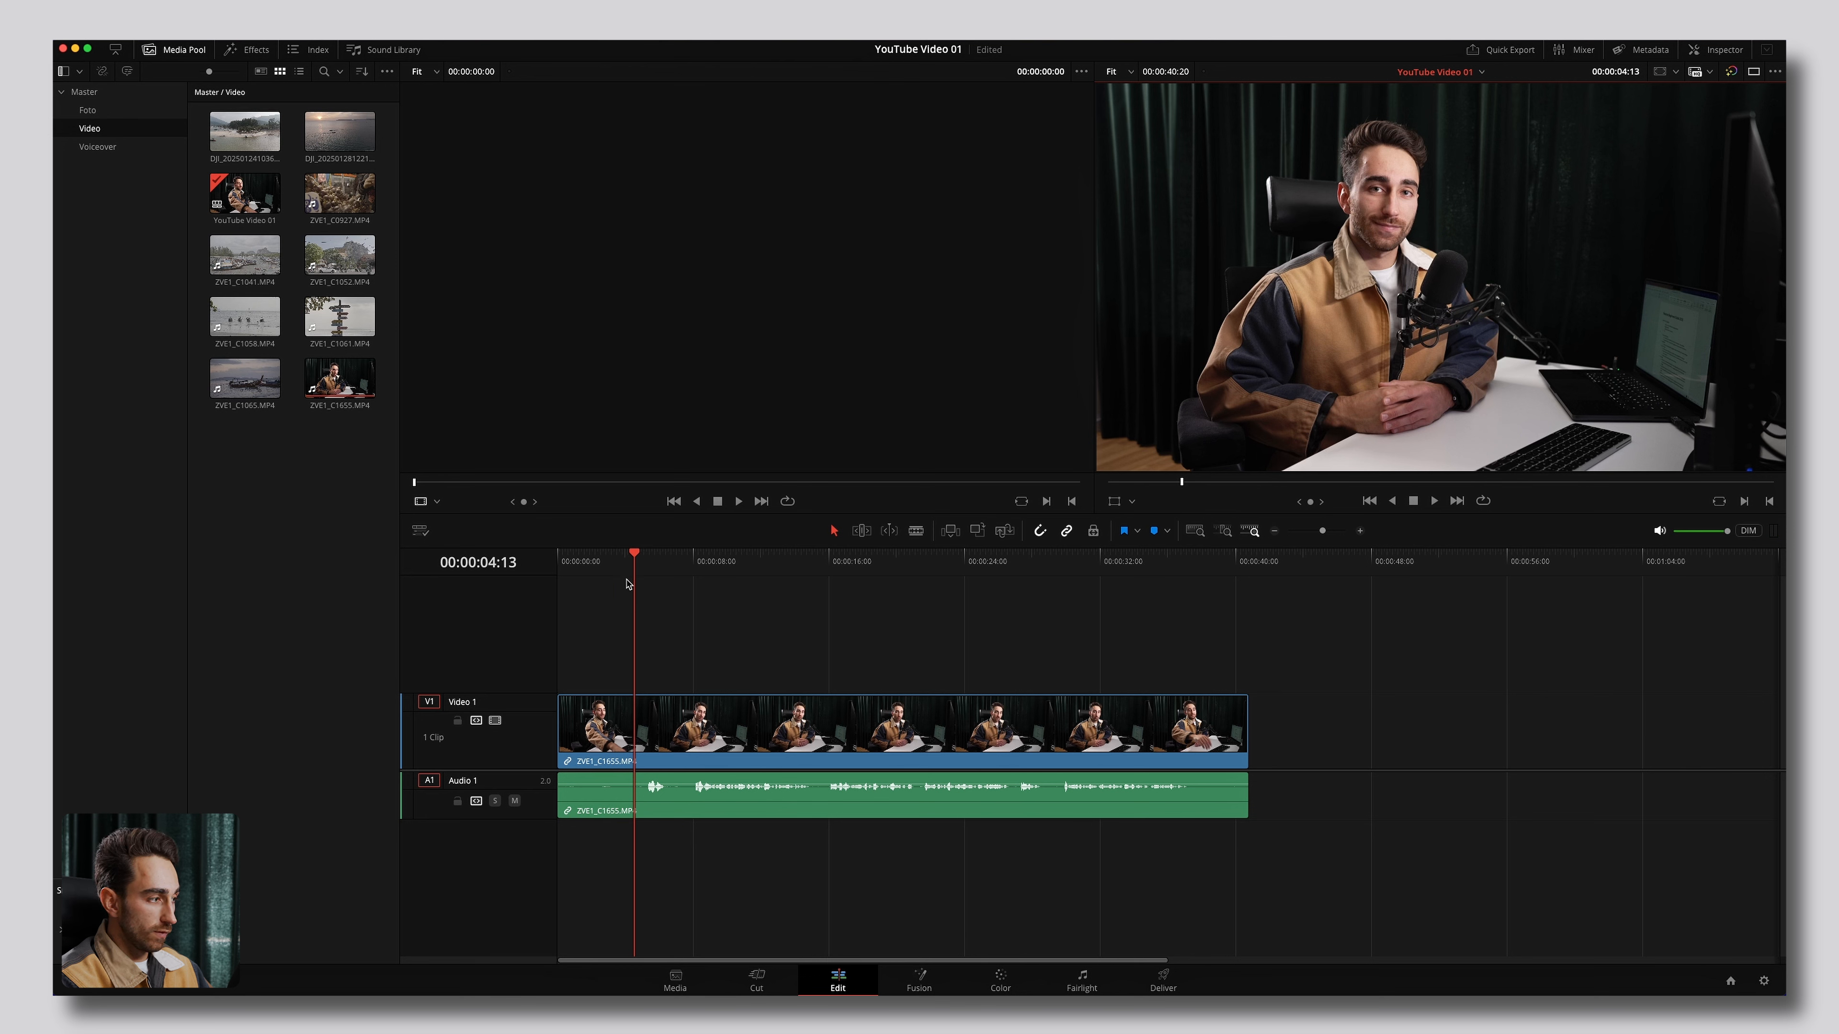
click(631, 569)
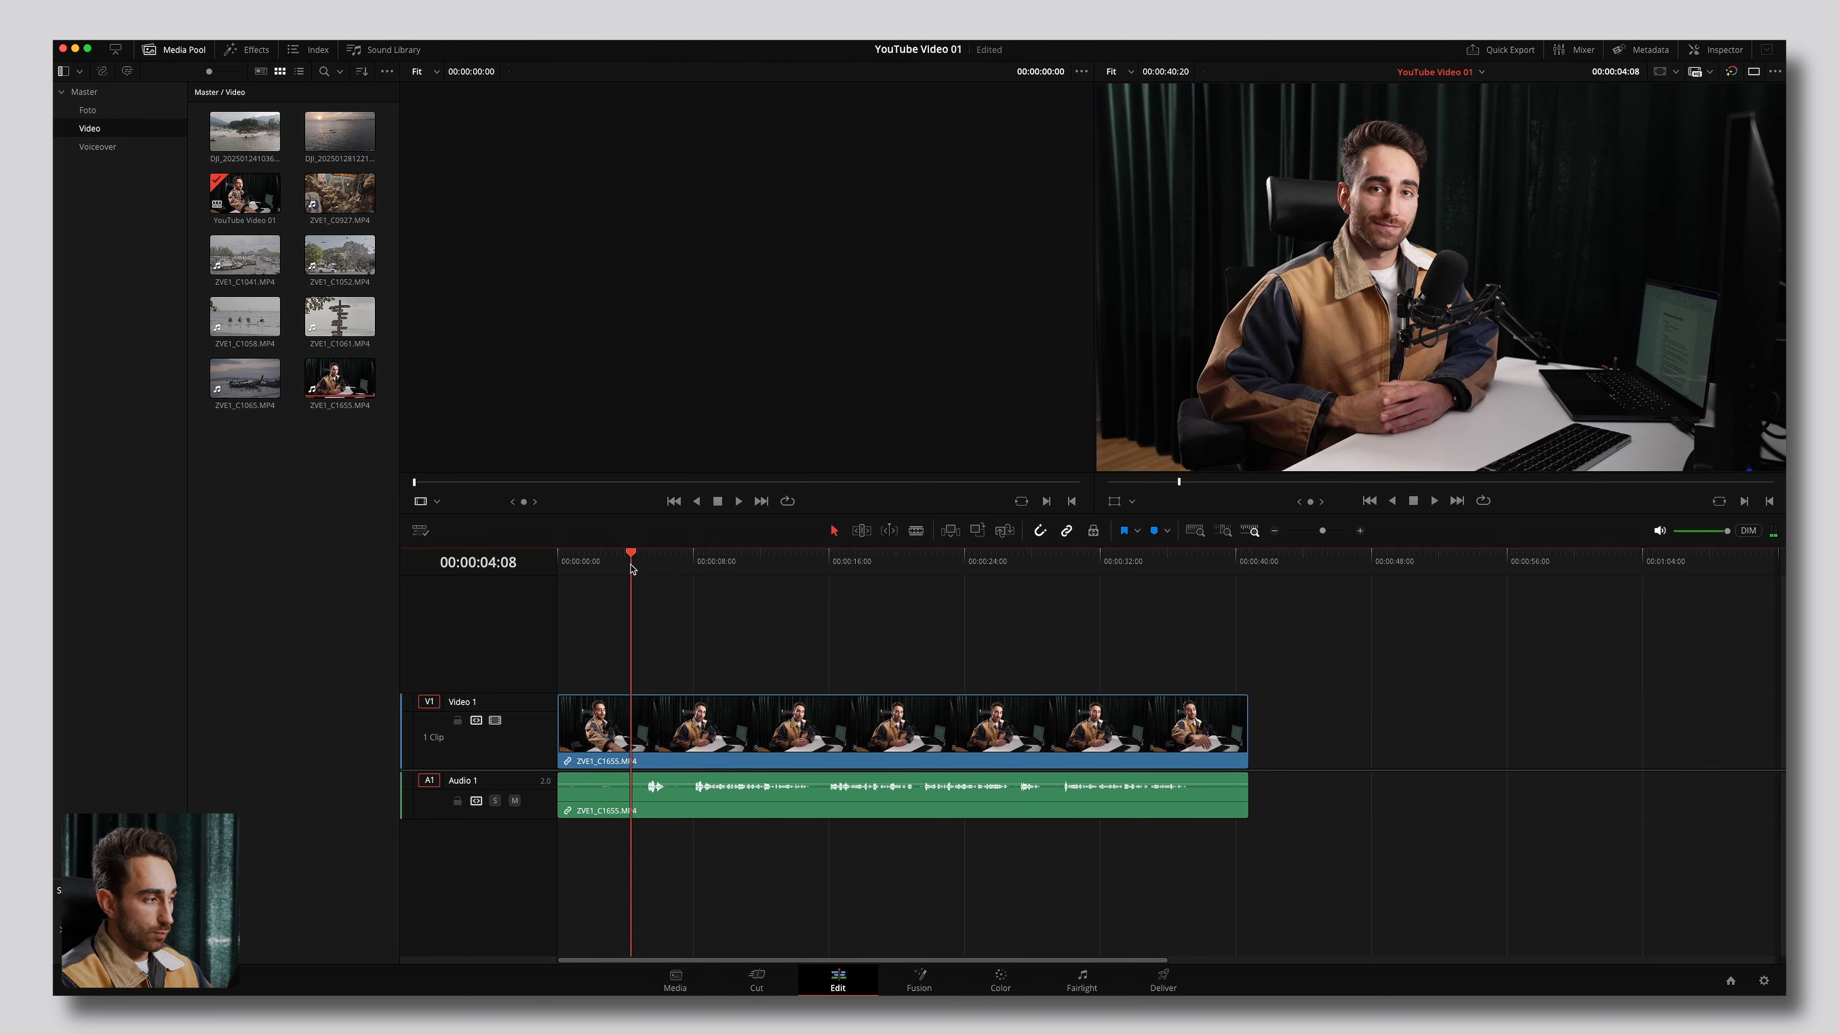
drag(631, 569, 648, 654)
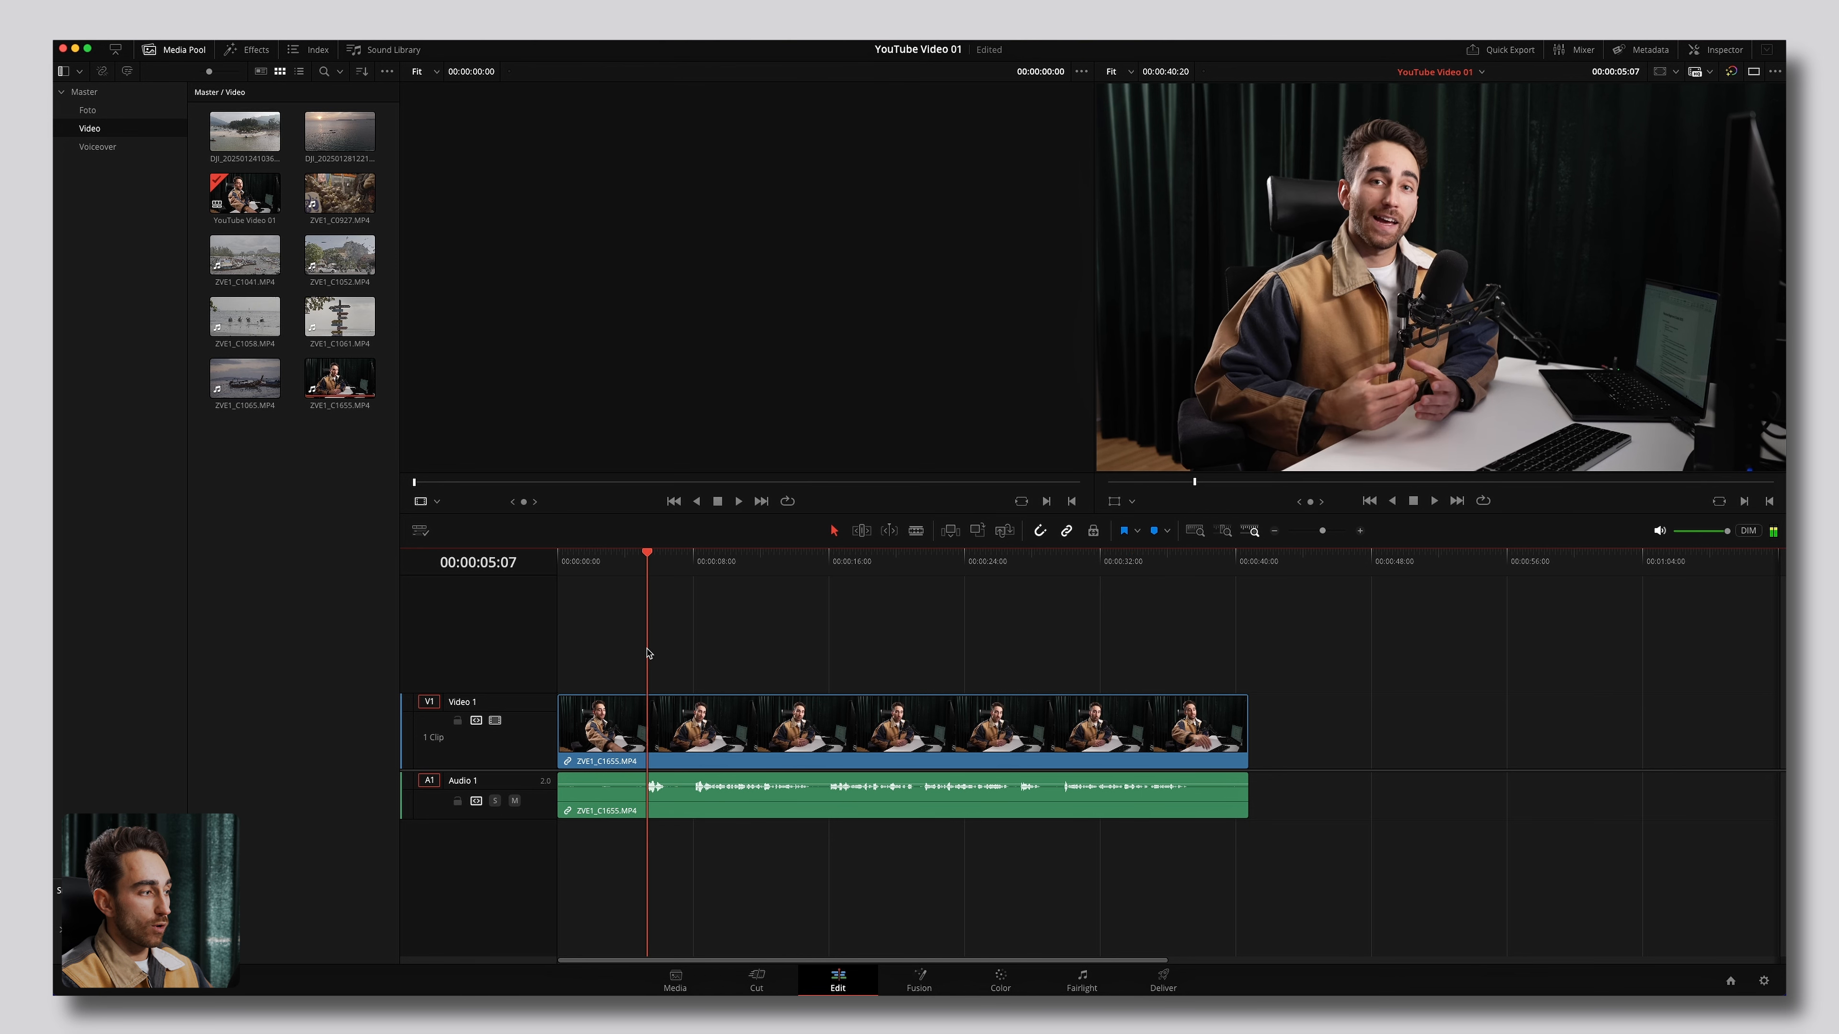
click(870, 567)
click(1203, 567)
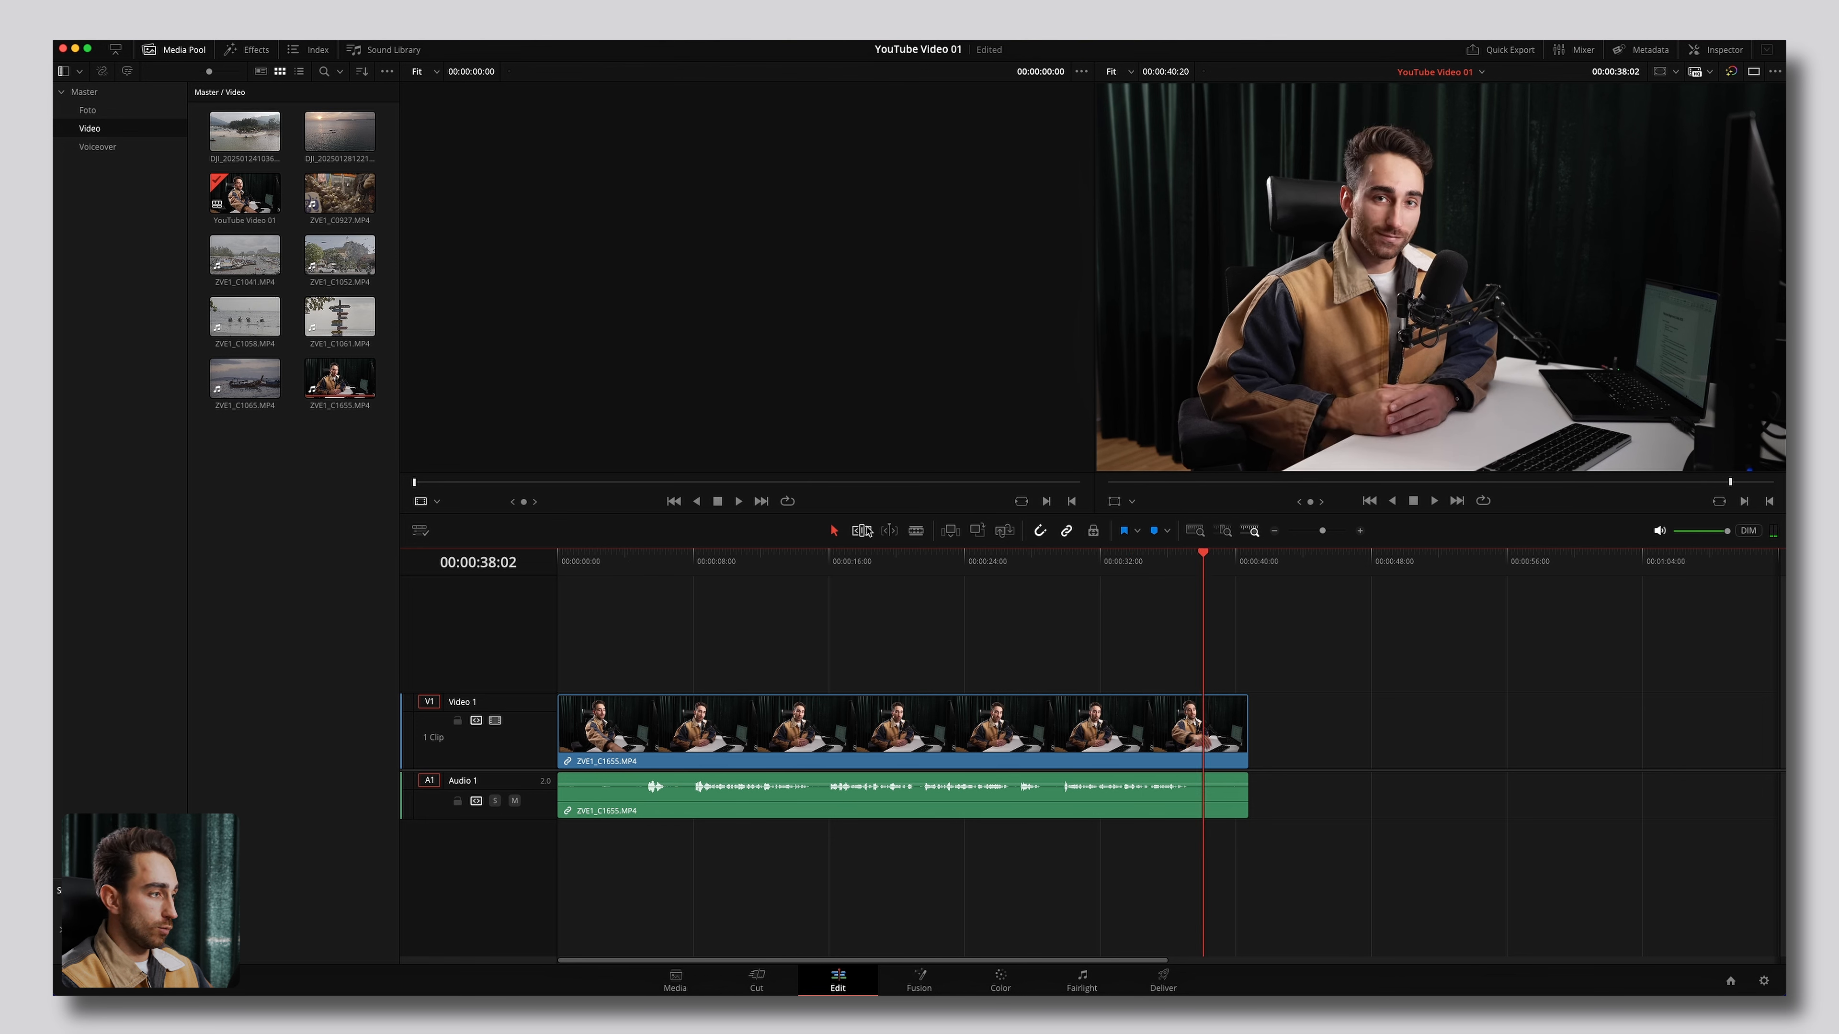
click(559, 569)
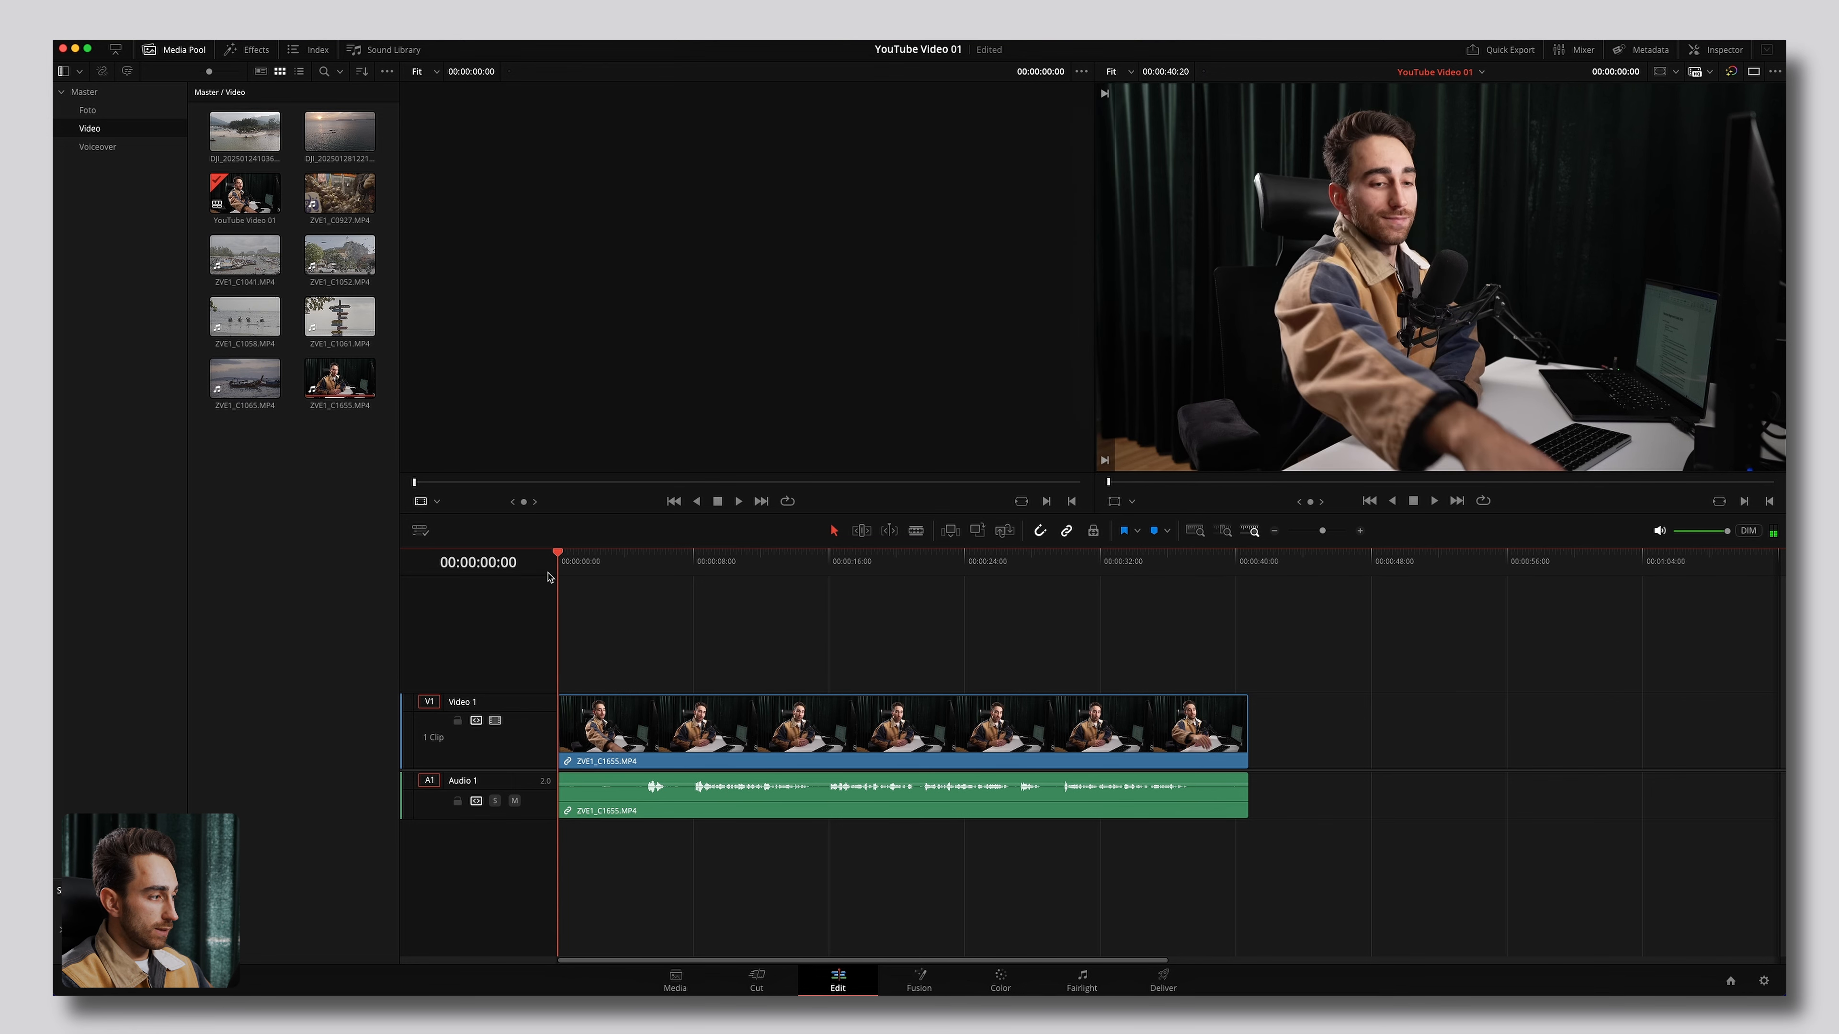
Find where the usable speech starts and split the clip with the Blade tool at 00:00:08:01.
click(1434, 502)
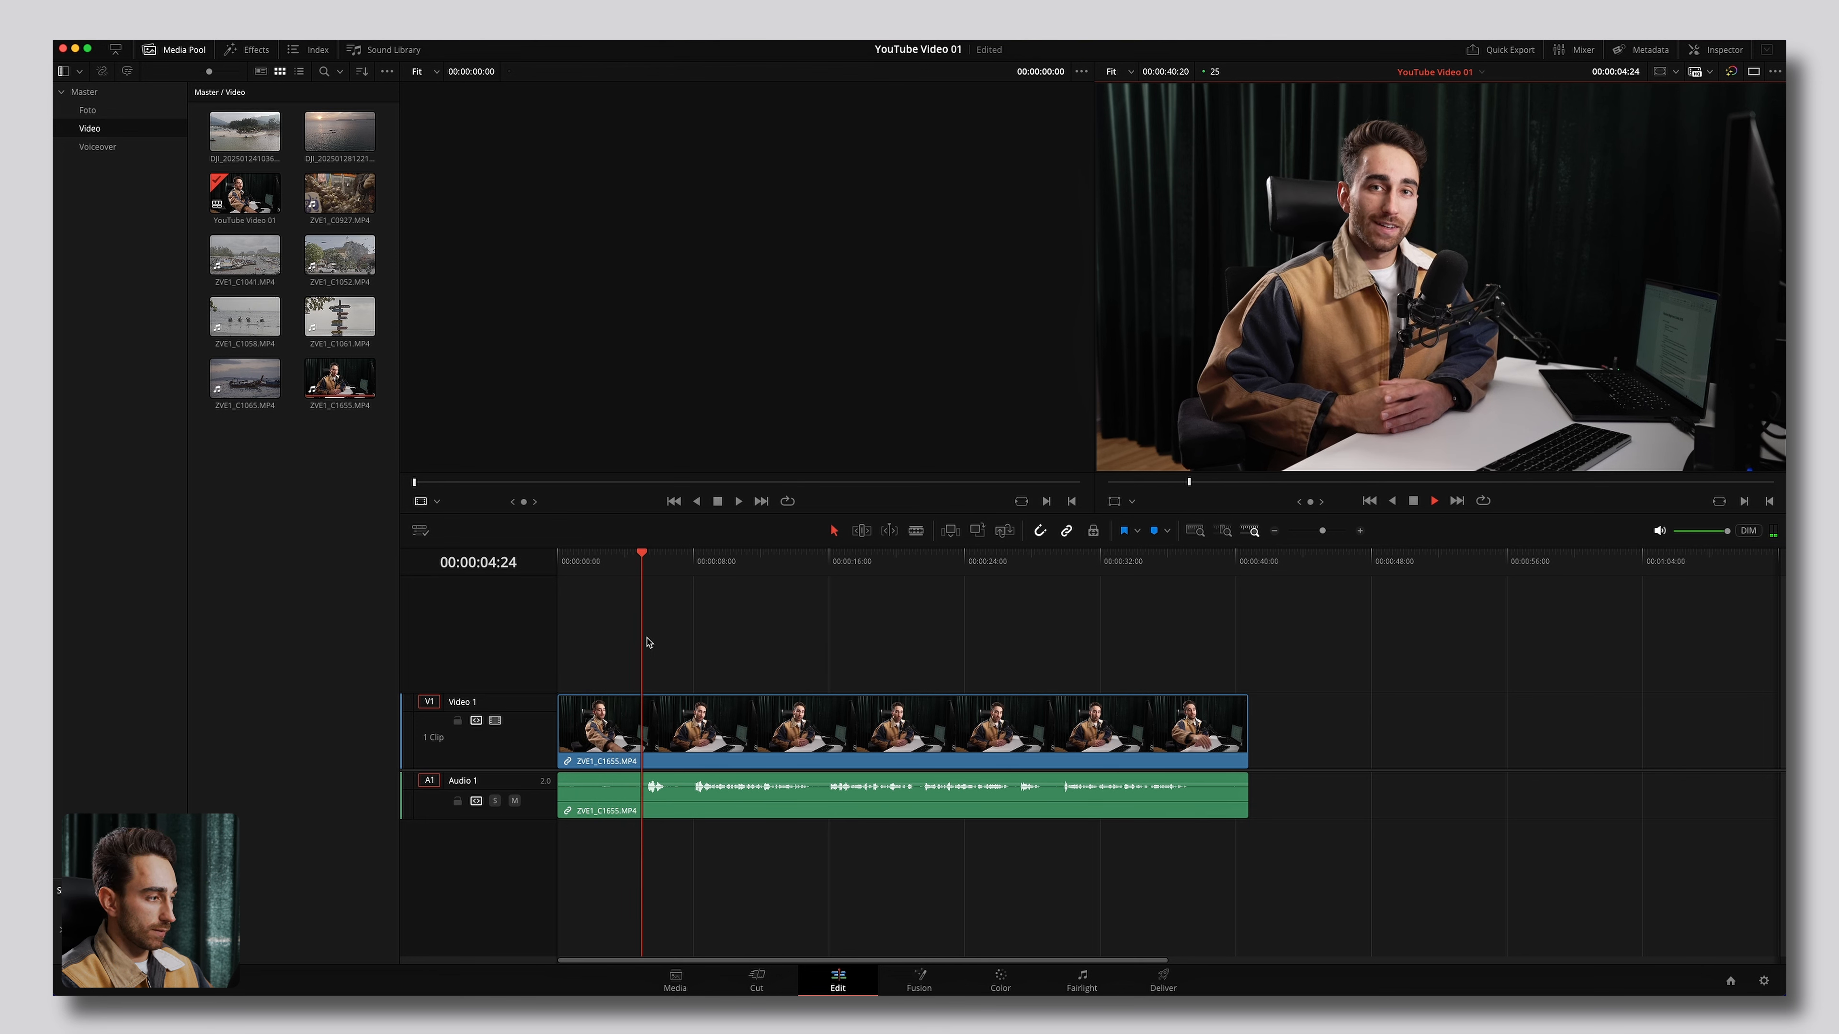
click(1274, 531)
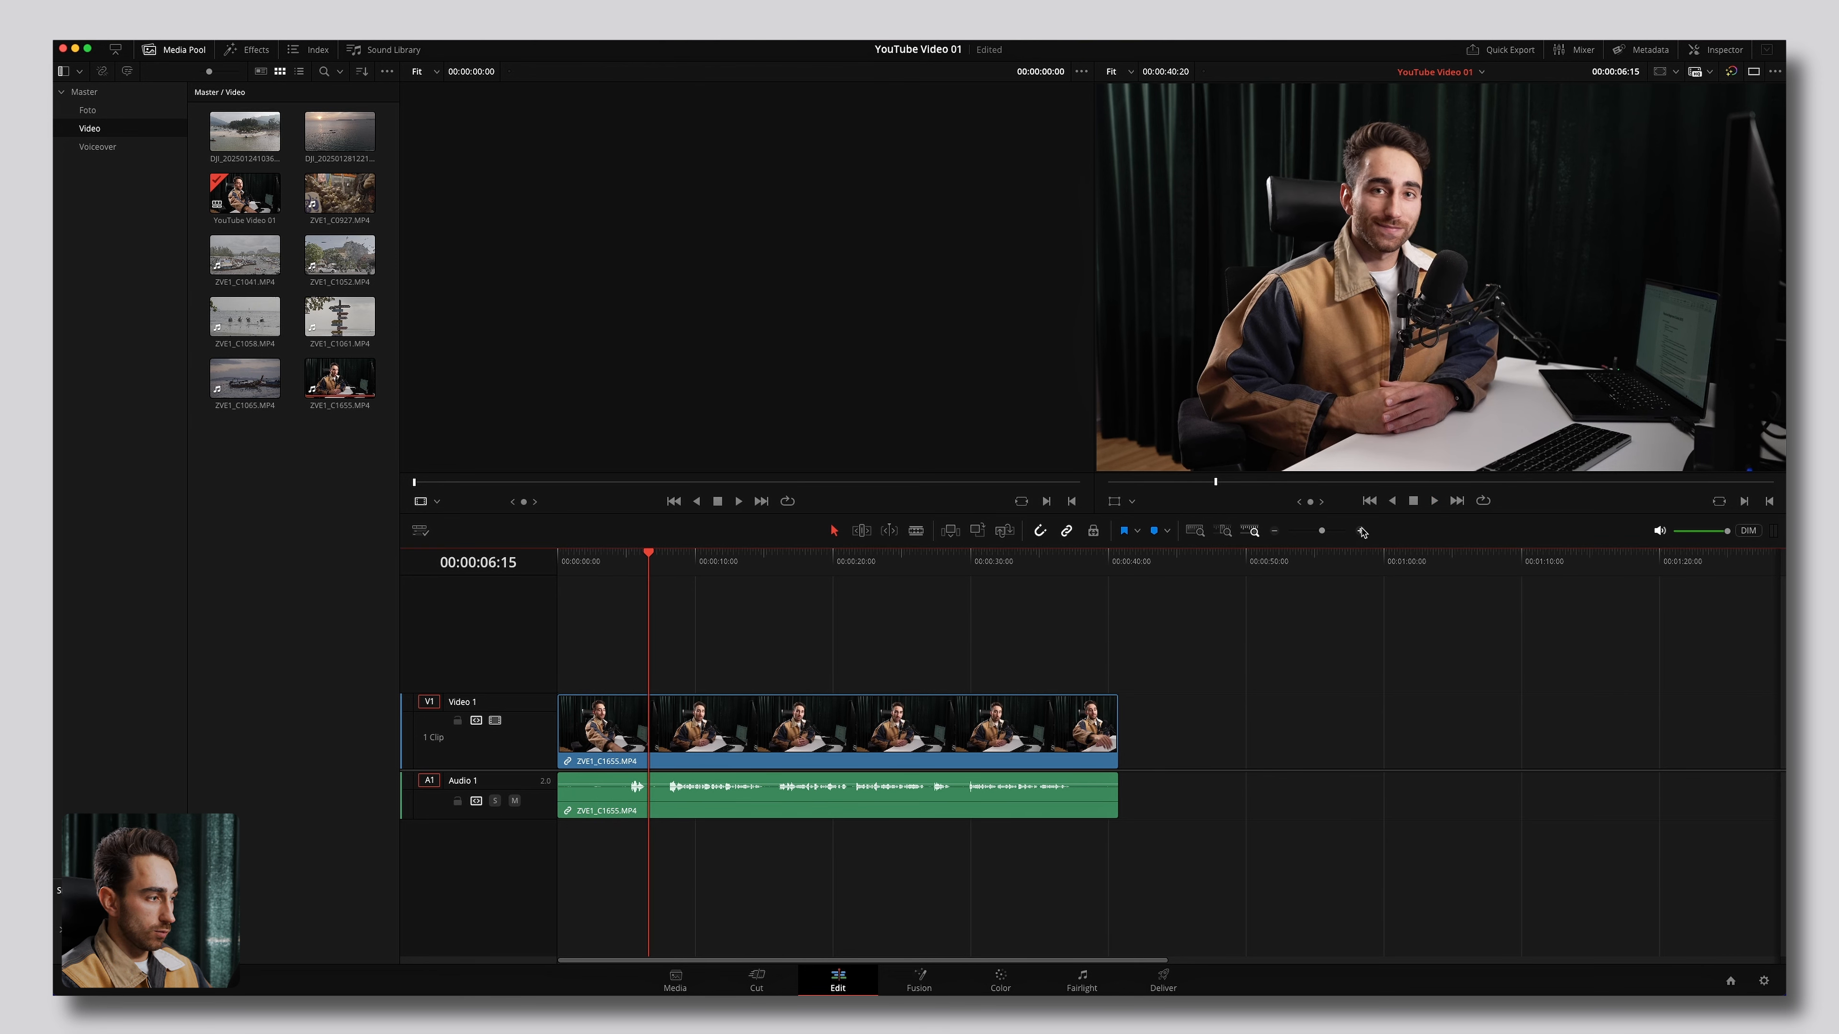
click(1362, 531)
click(1362, 531)
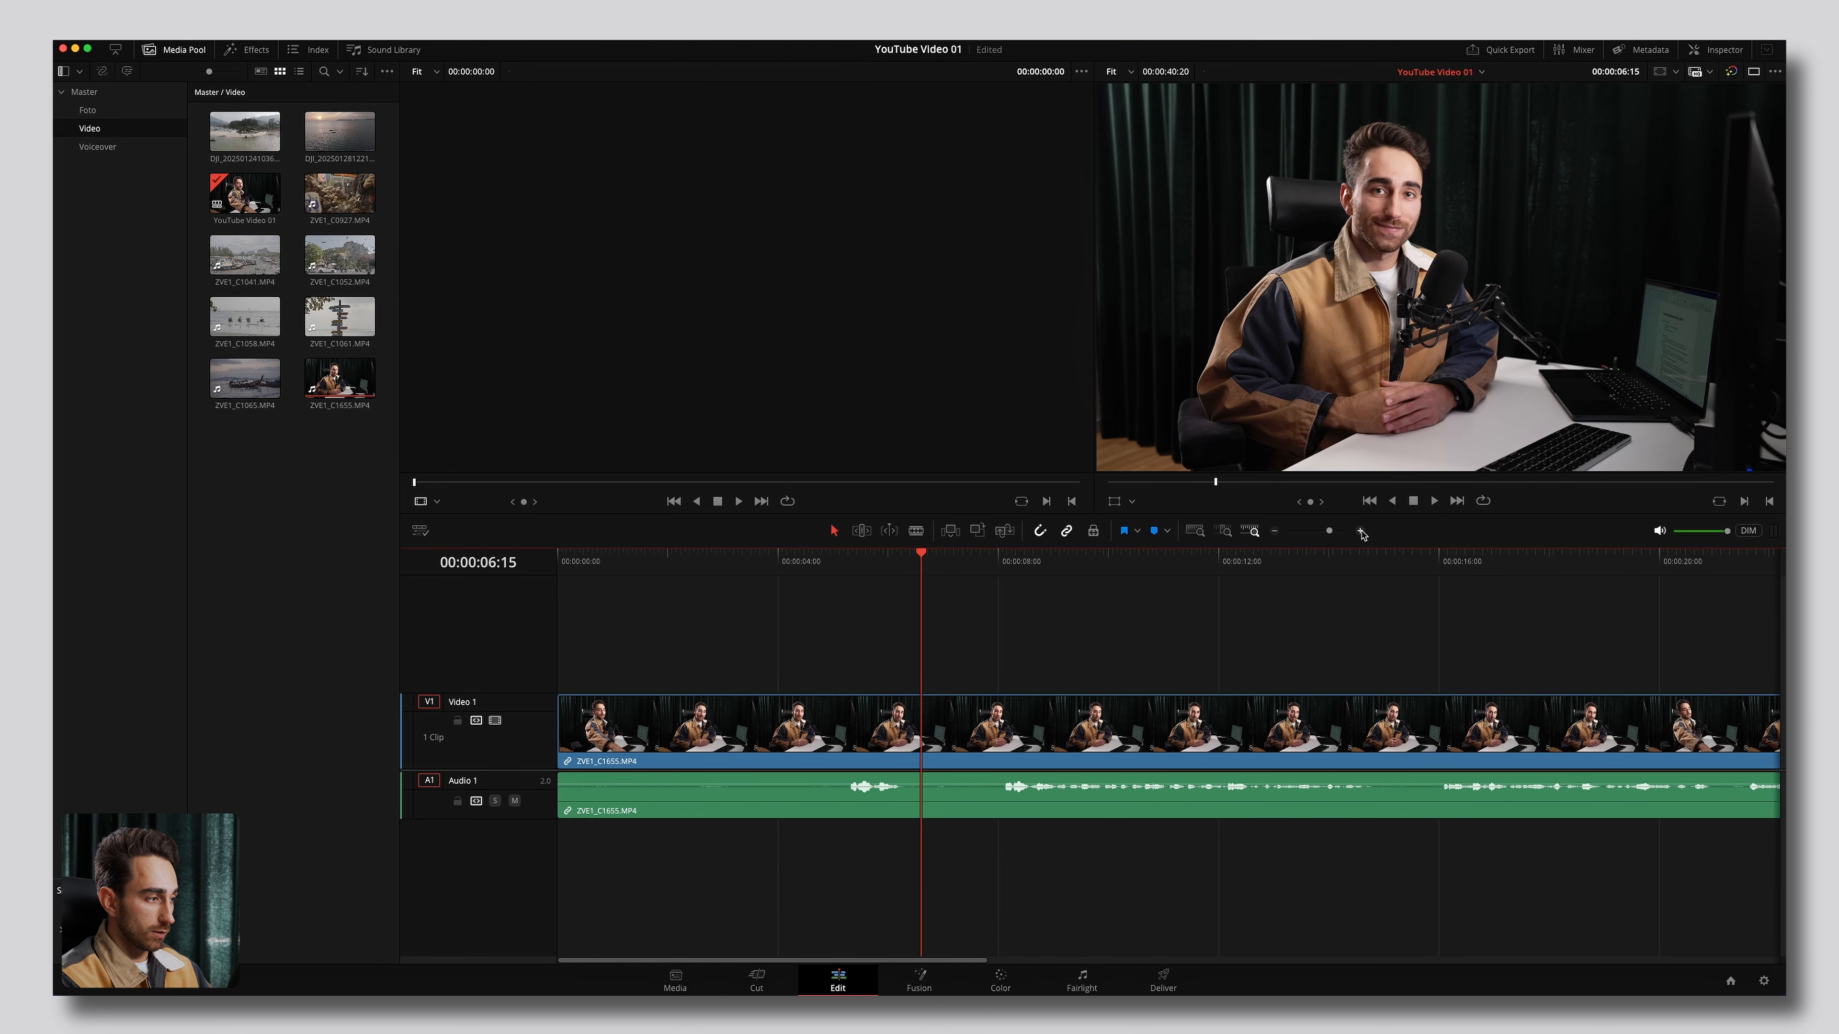
mouse_move(997, 565)
mouse_down()
mouse_move(973, 573)
mouse_move(1001, 578)
mouse_up()
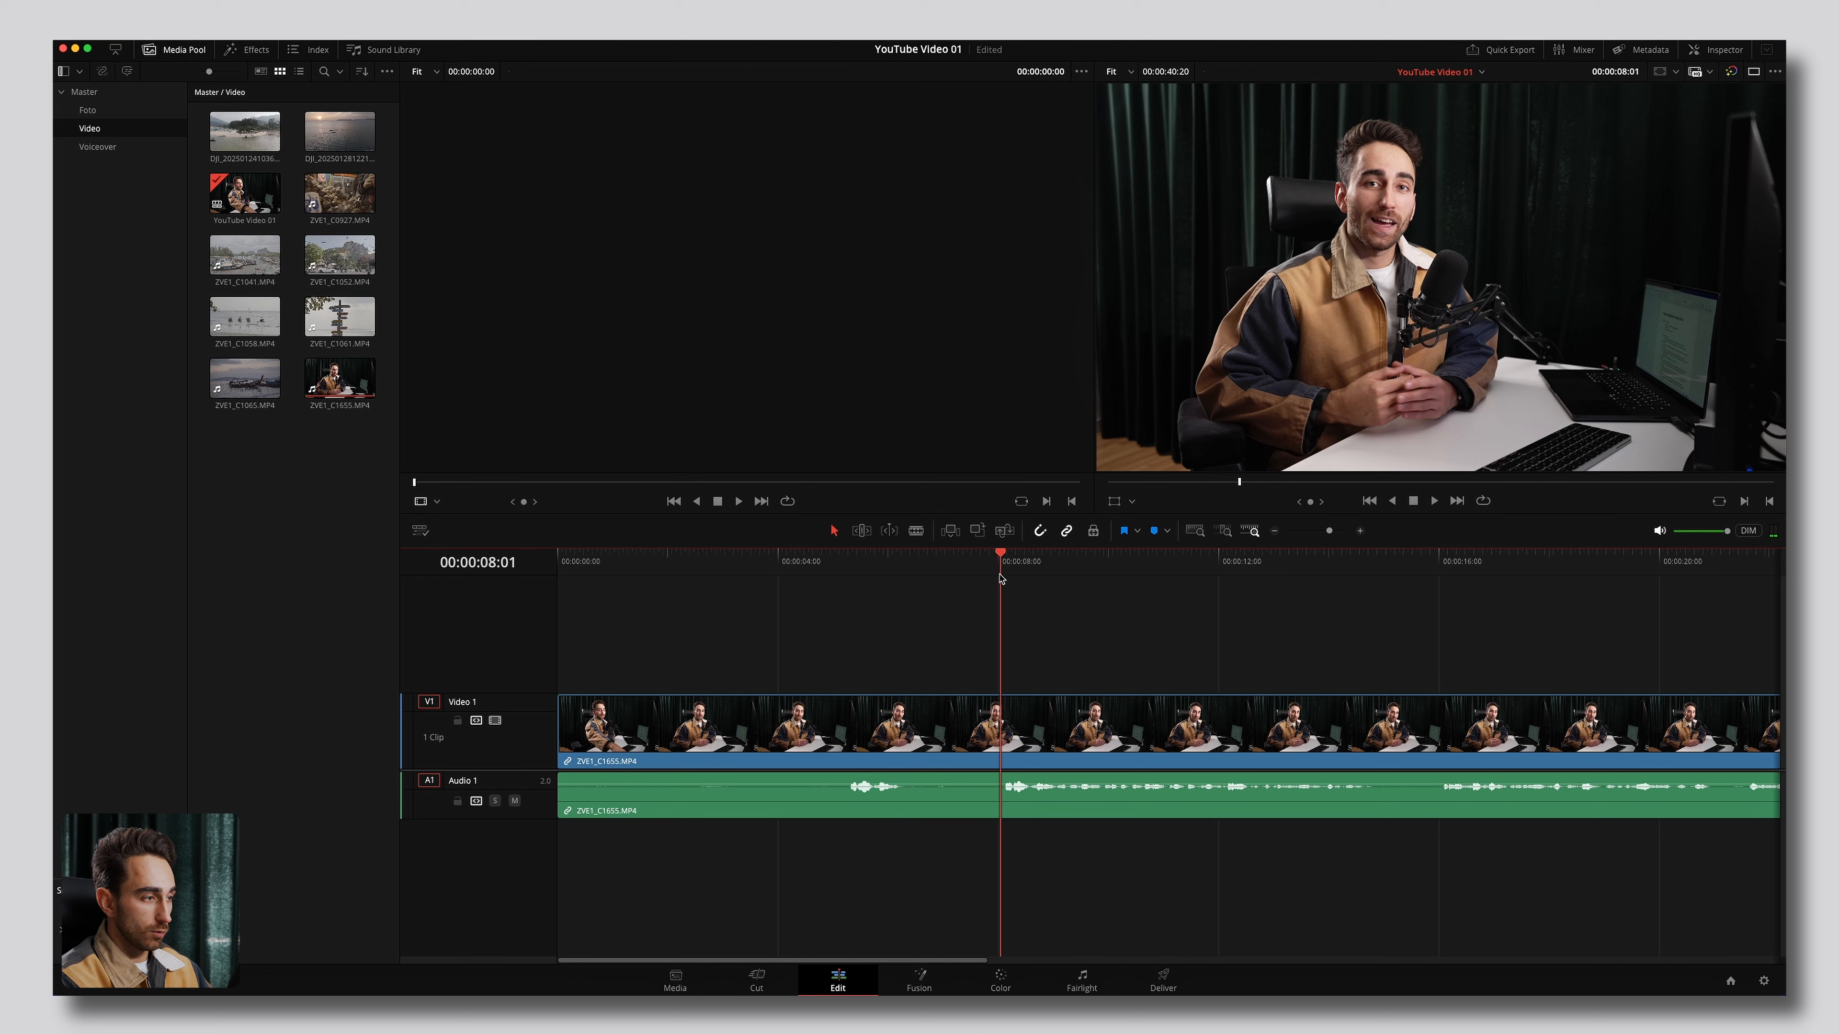
click(916, 533)
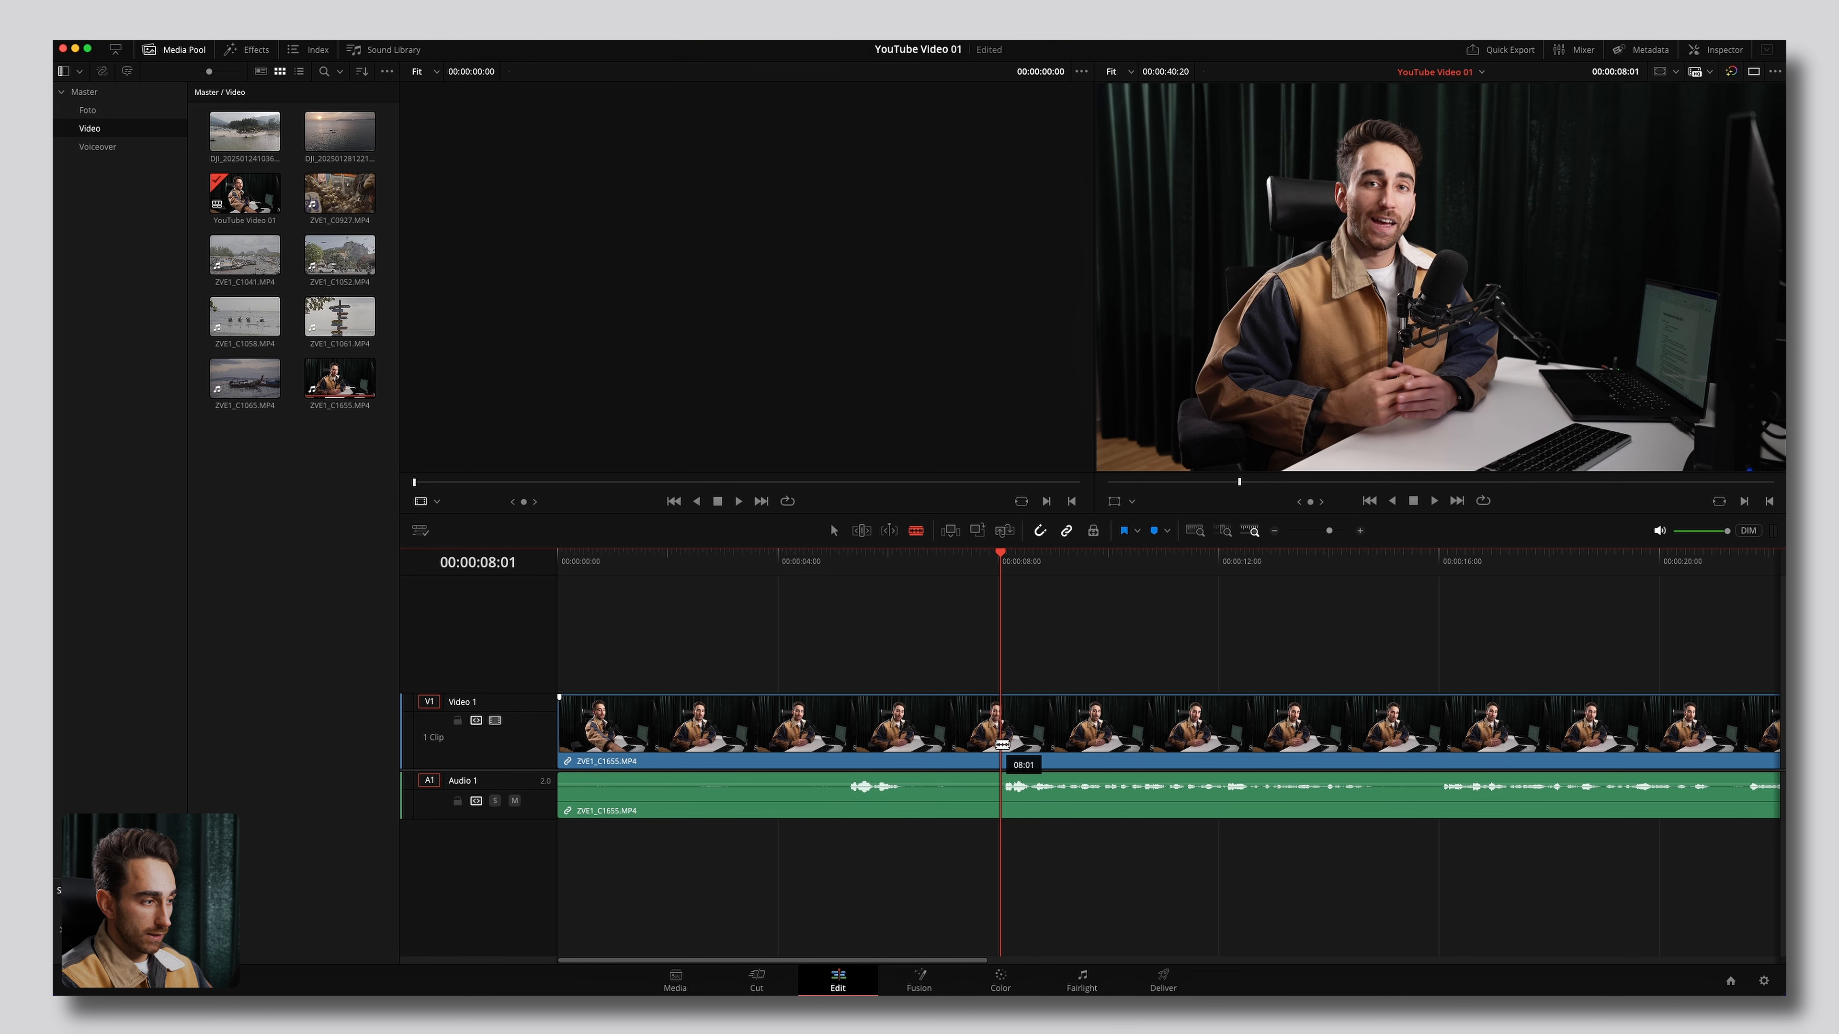
click(999, 738)
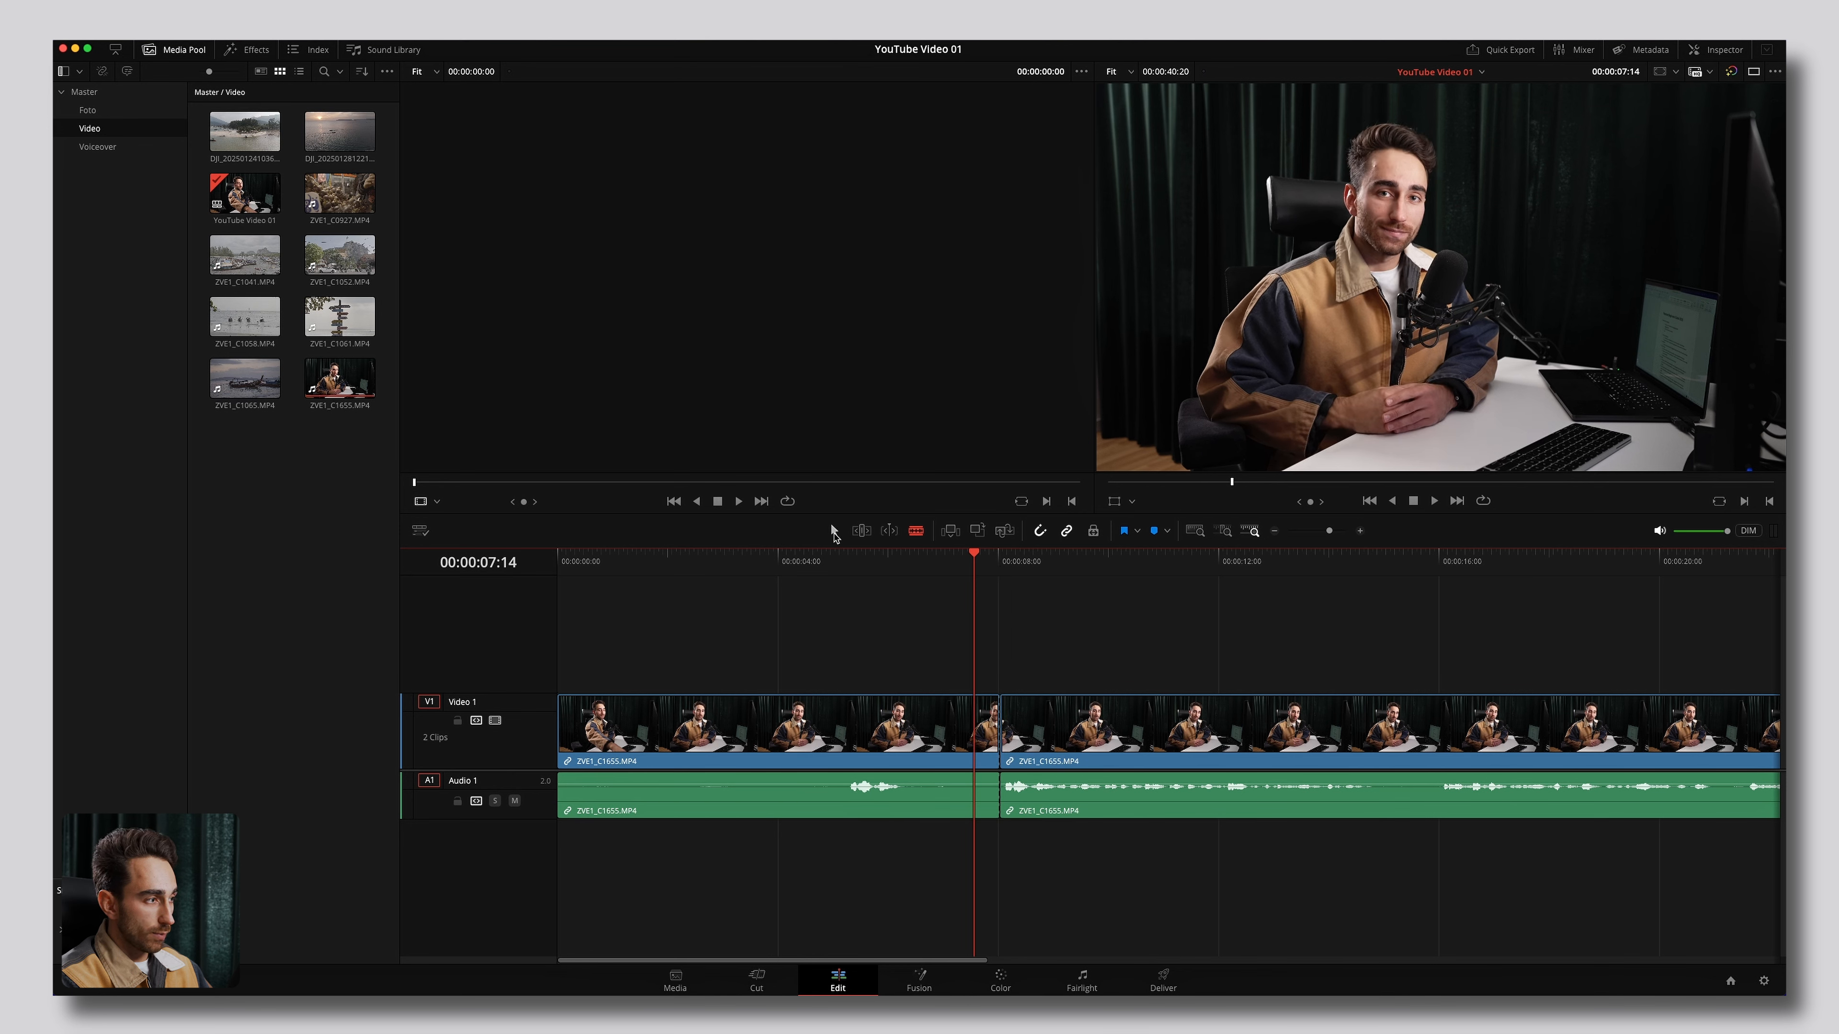
Delete the video and audio of the unwanted section before the cut, leaving its gap in the timeline.
click(834, 532)
drag(822, 621, 908, 882)
right_click(874, 734)
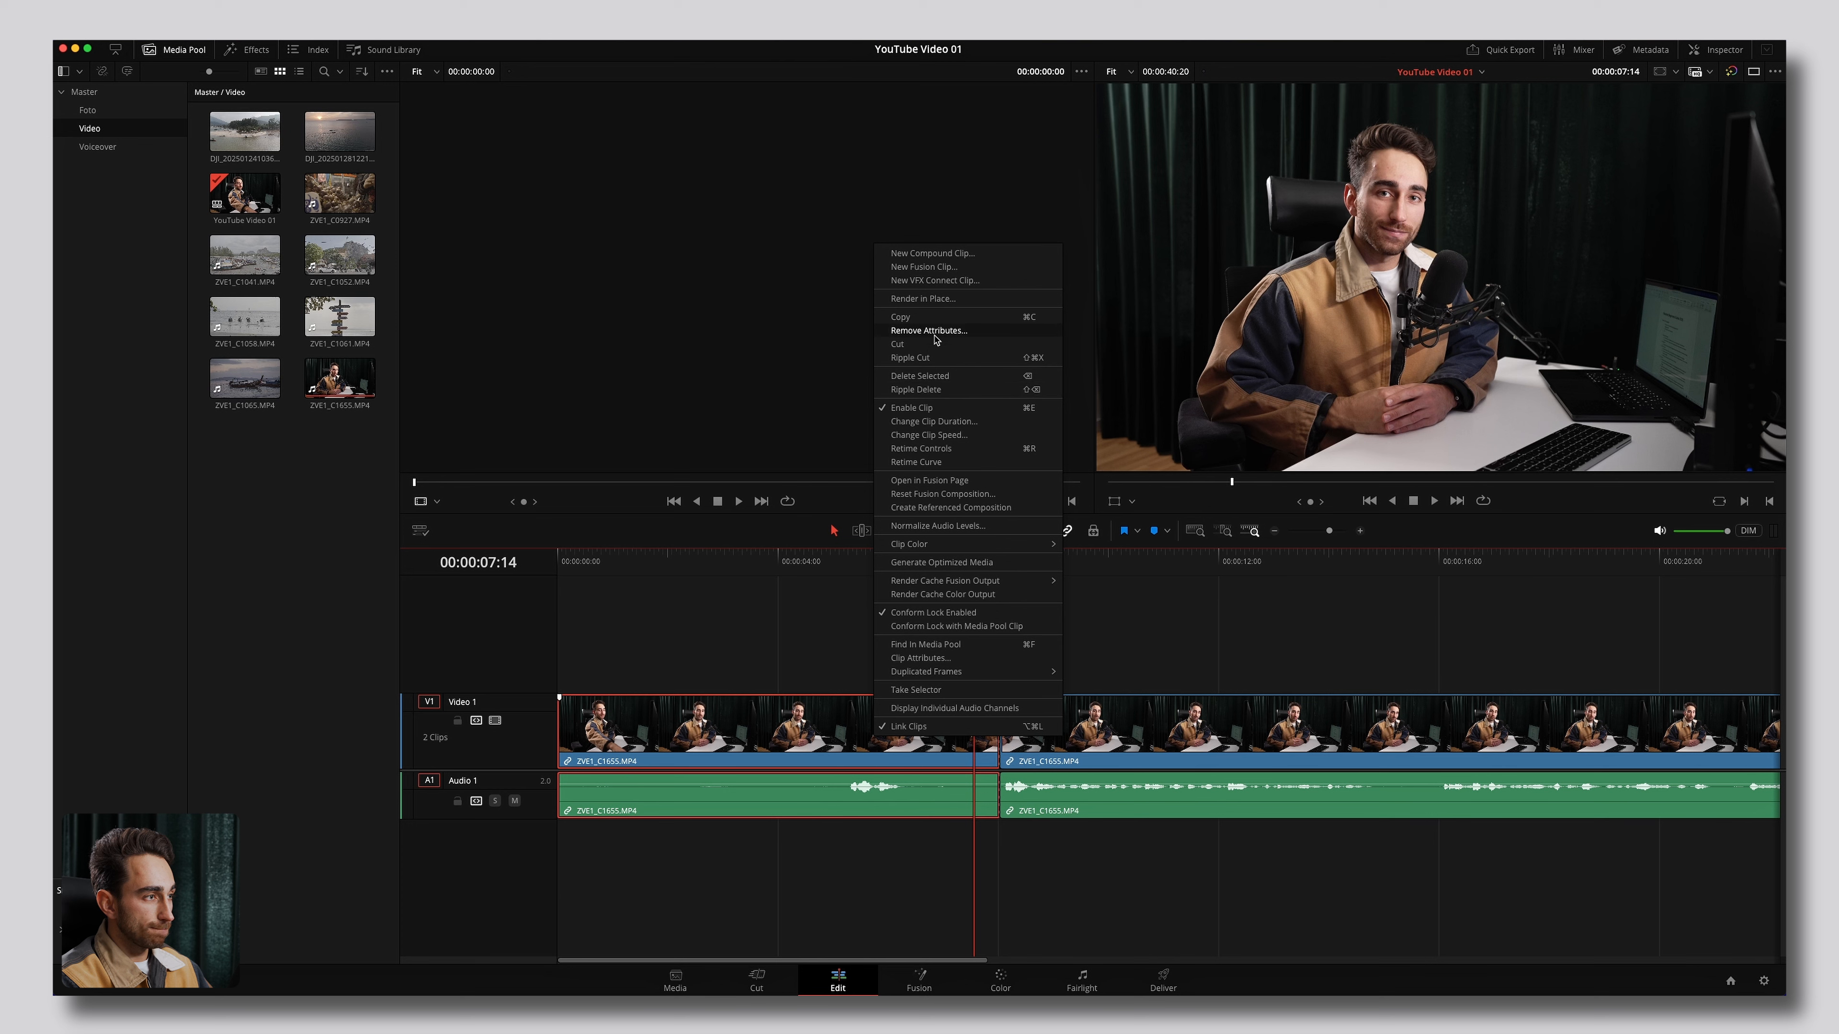
click(929, 376)
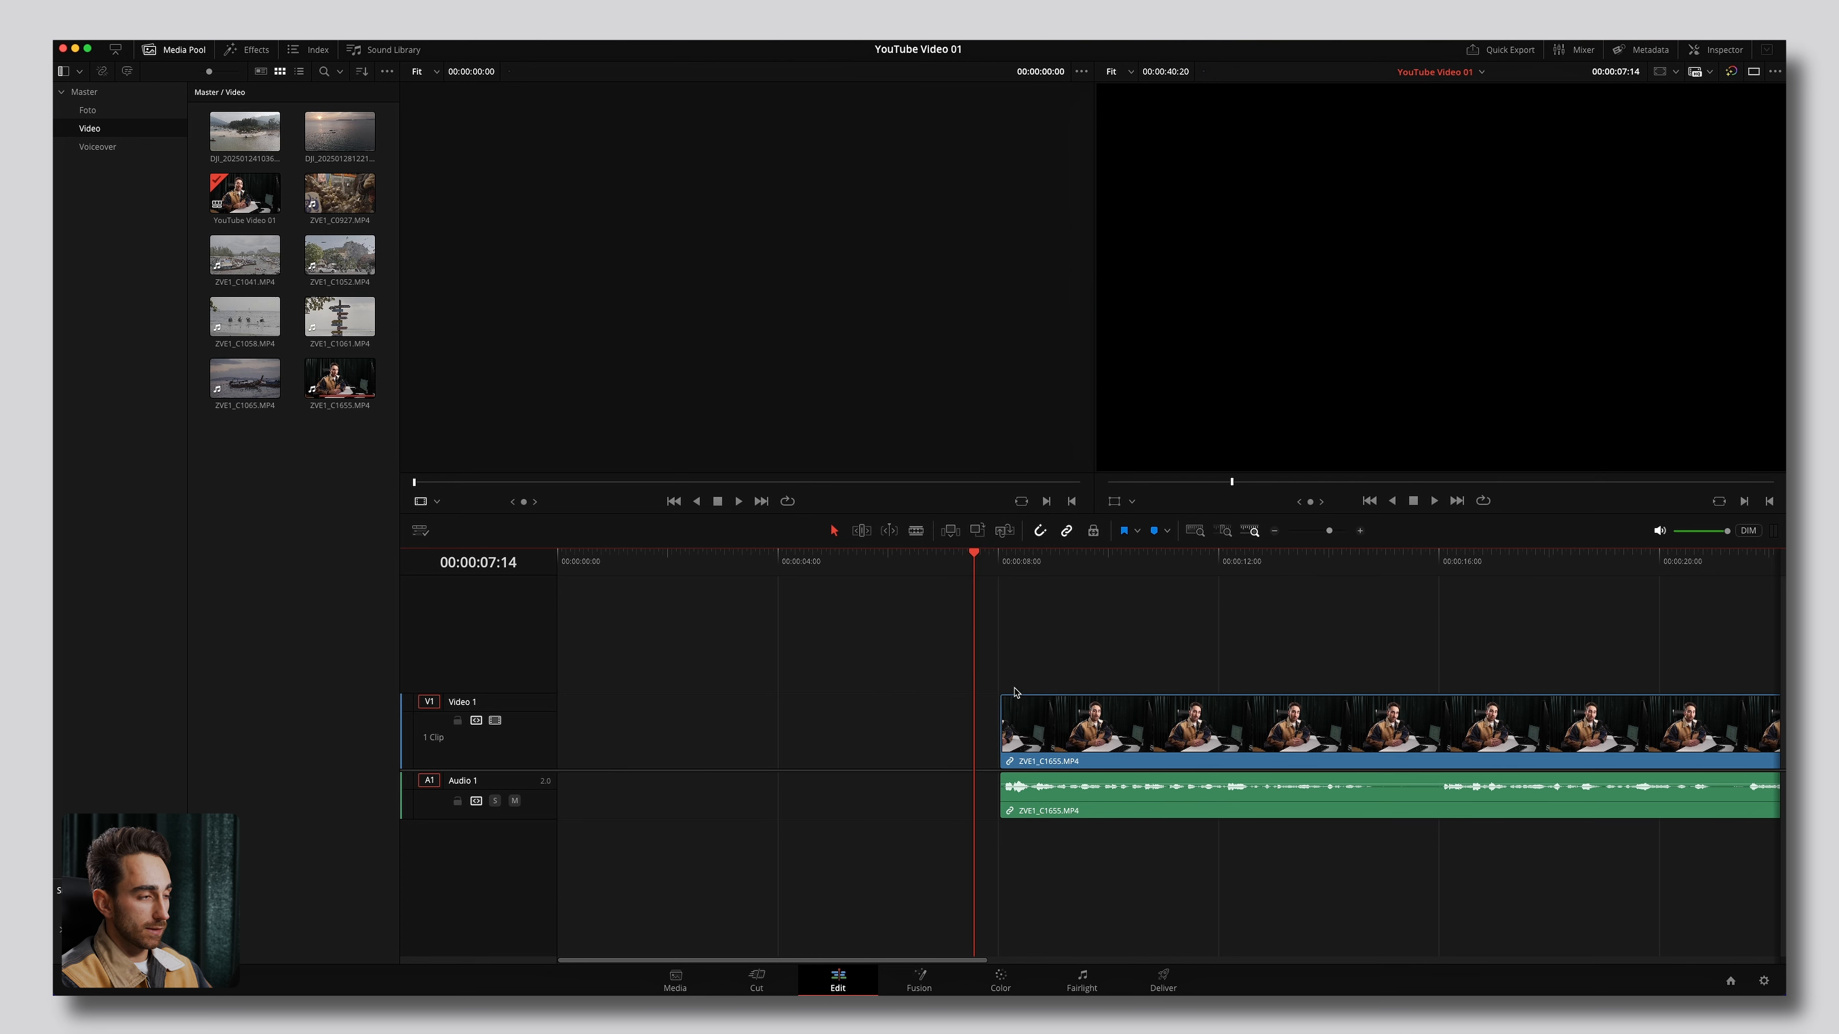
Play part of the empty gap before the remaining clip and close it with Ripple Delete.
drag(908, 562, 577, 584)
key(space)
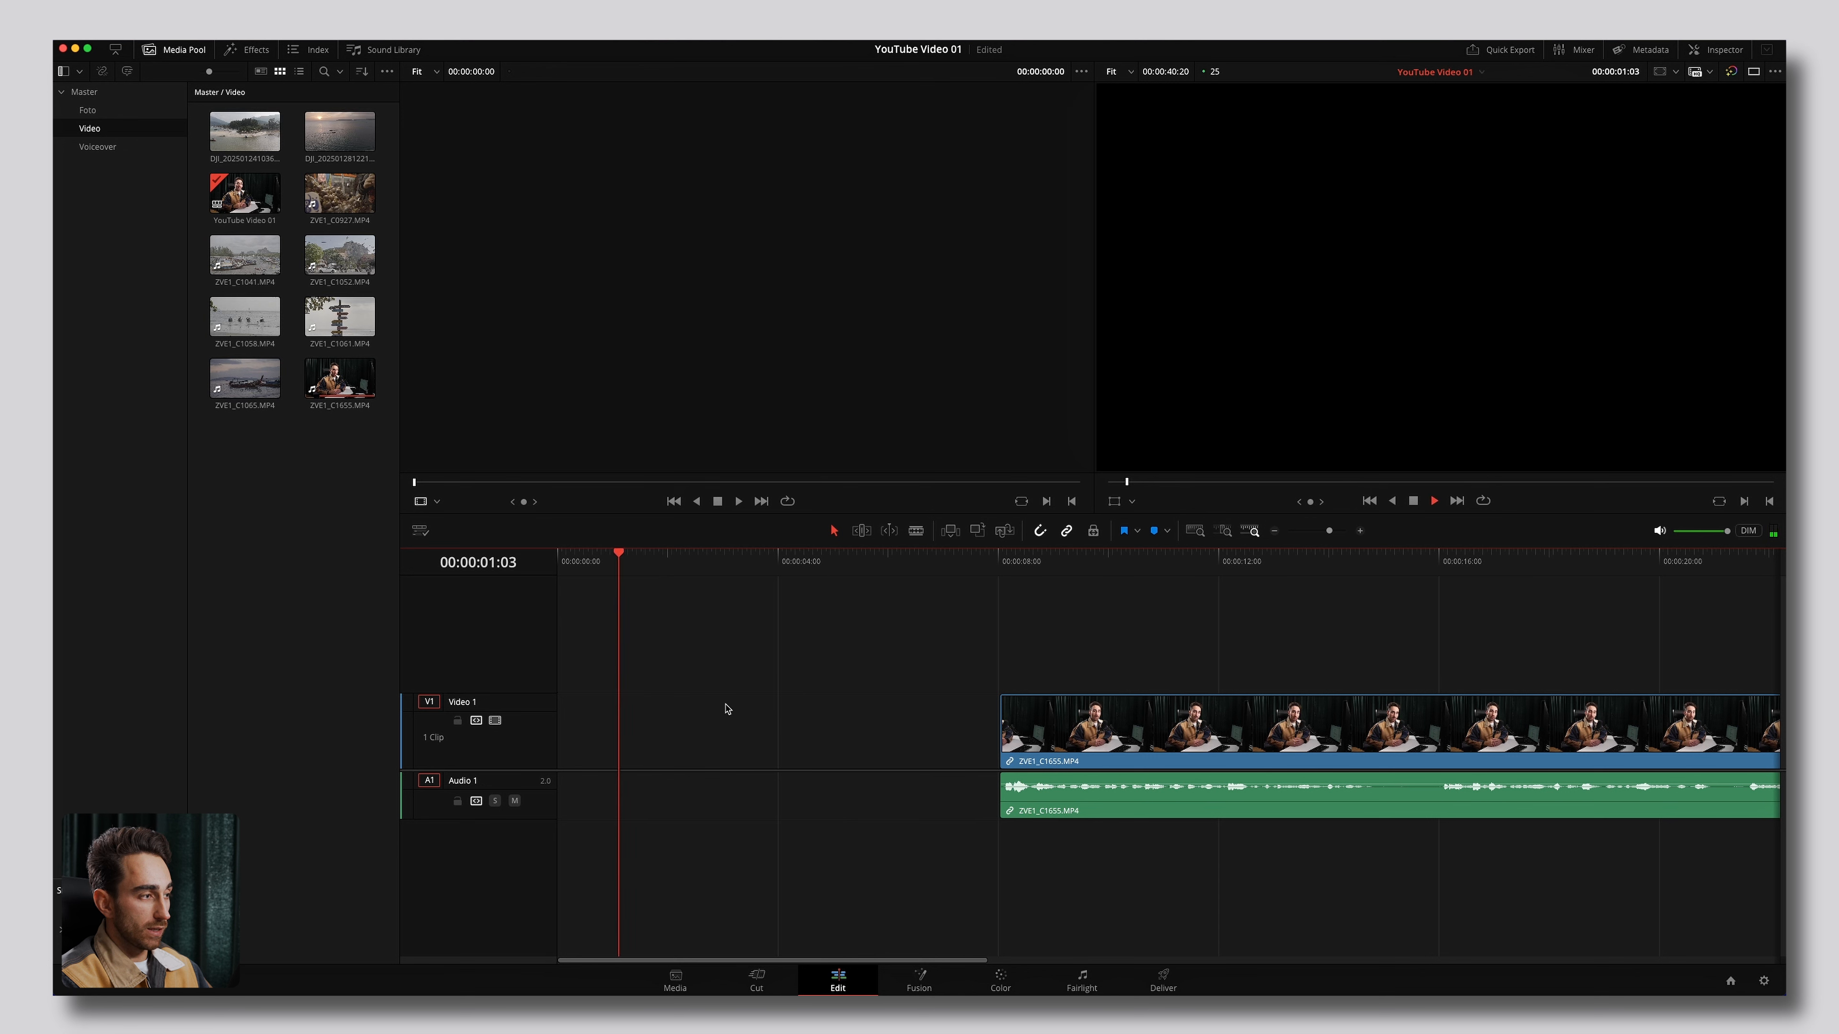
key(space)
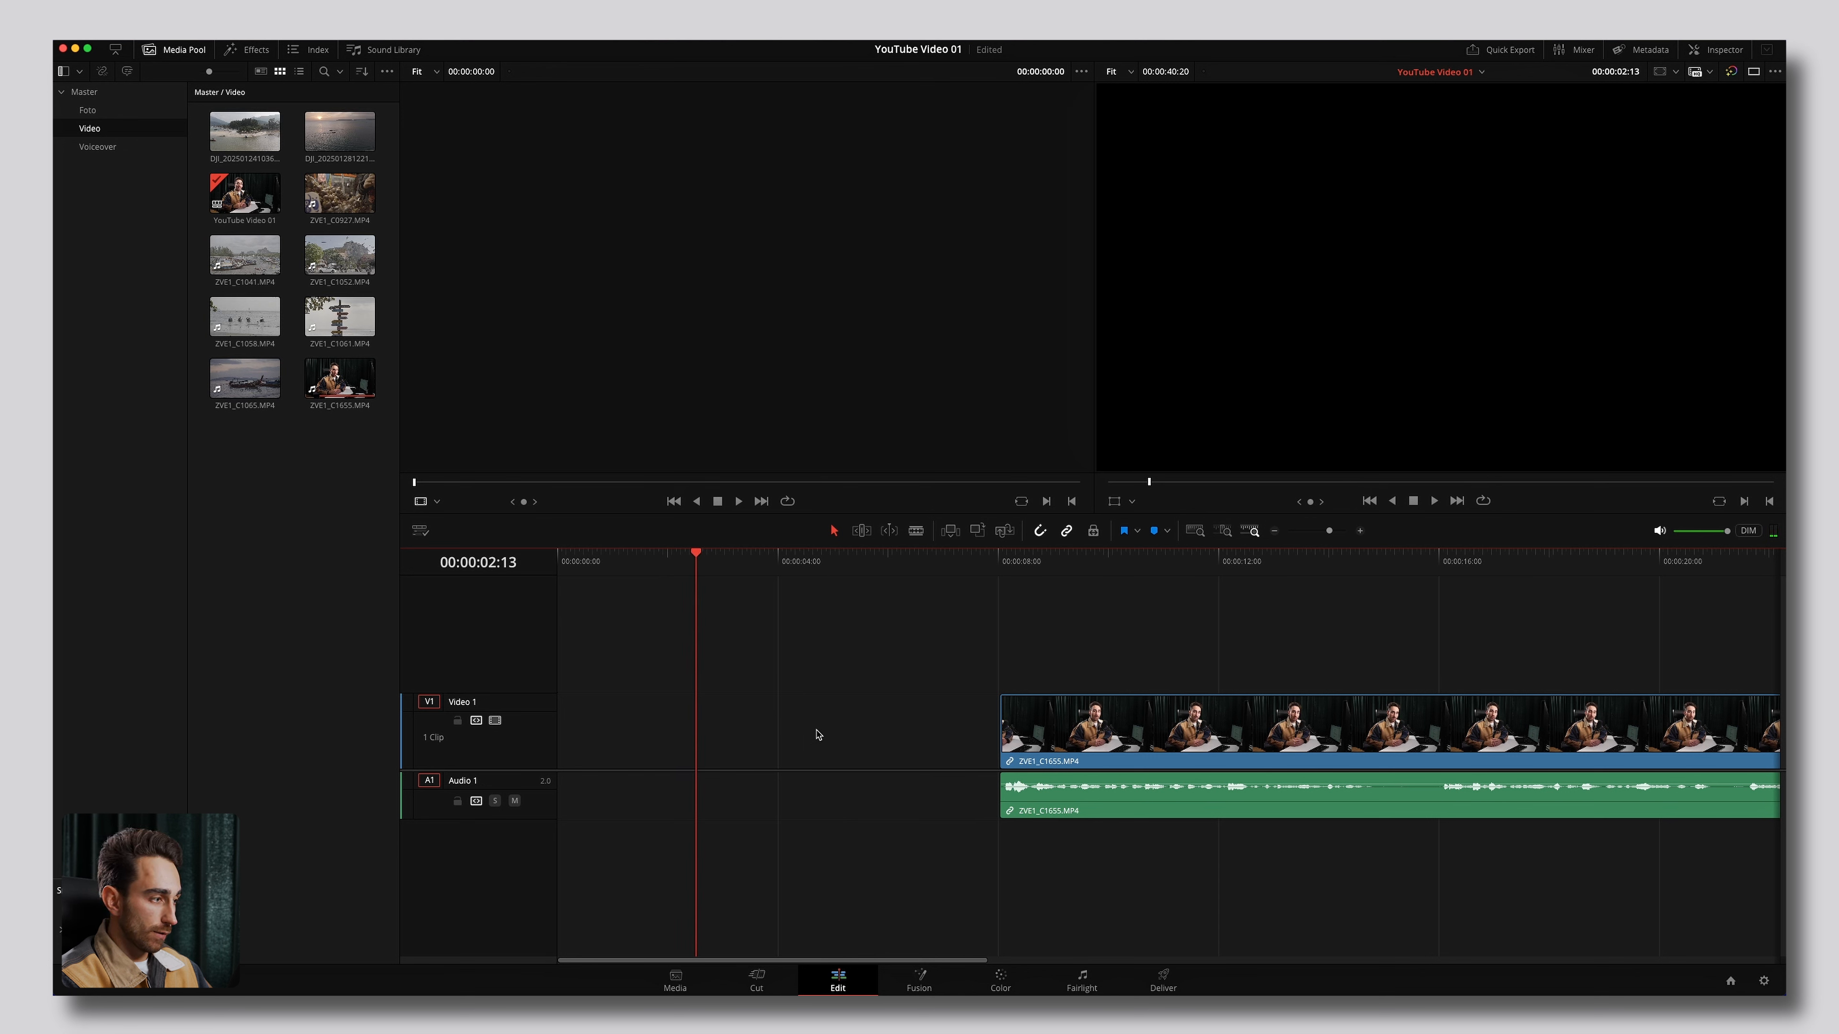
click(714, 749)
right_click(744, 744)
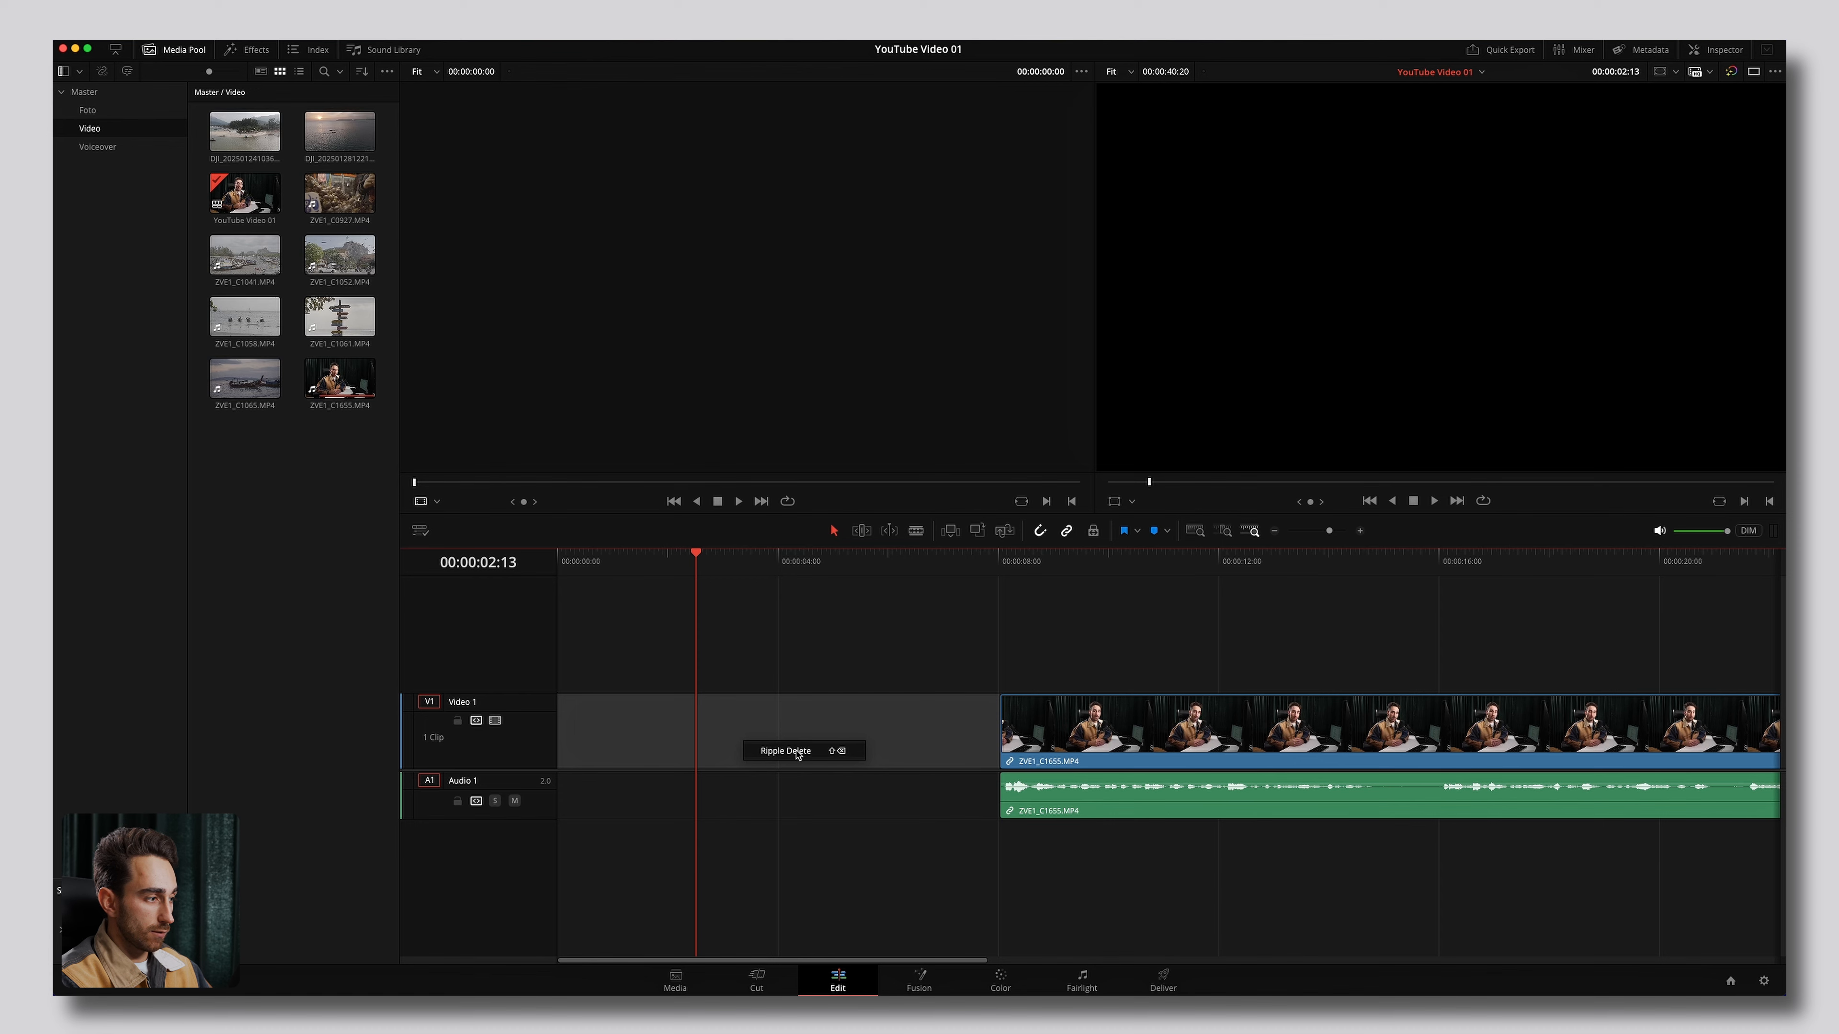
click(797, 755)
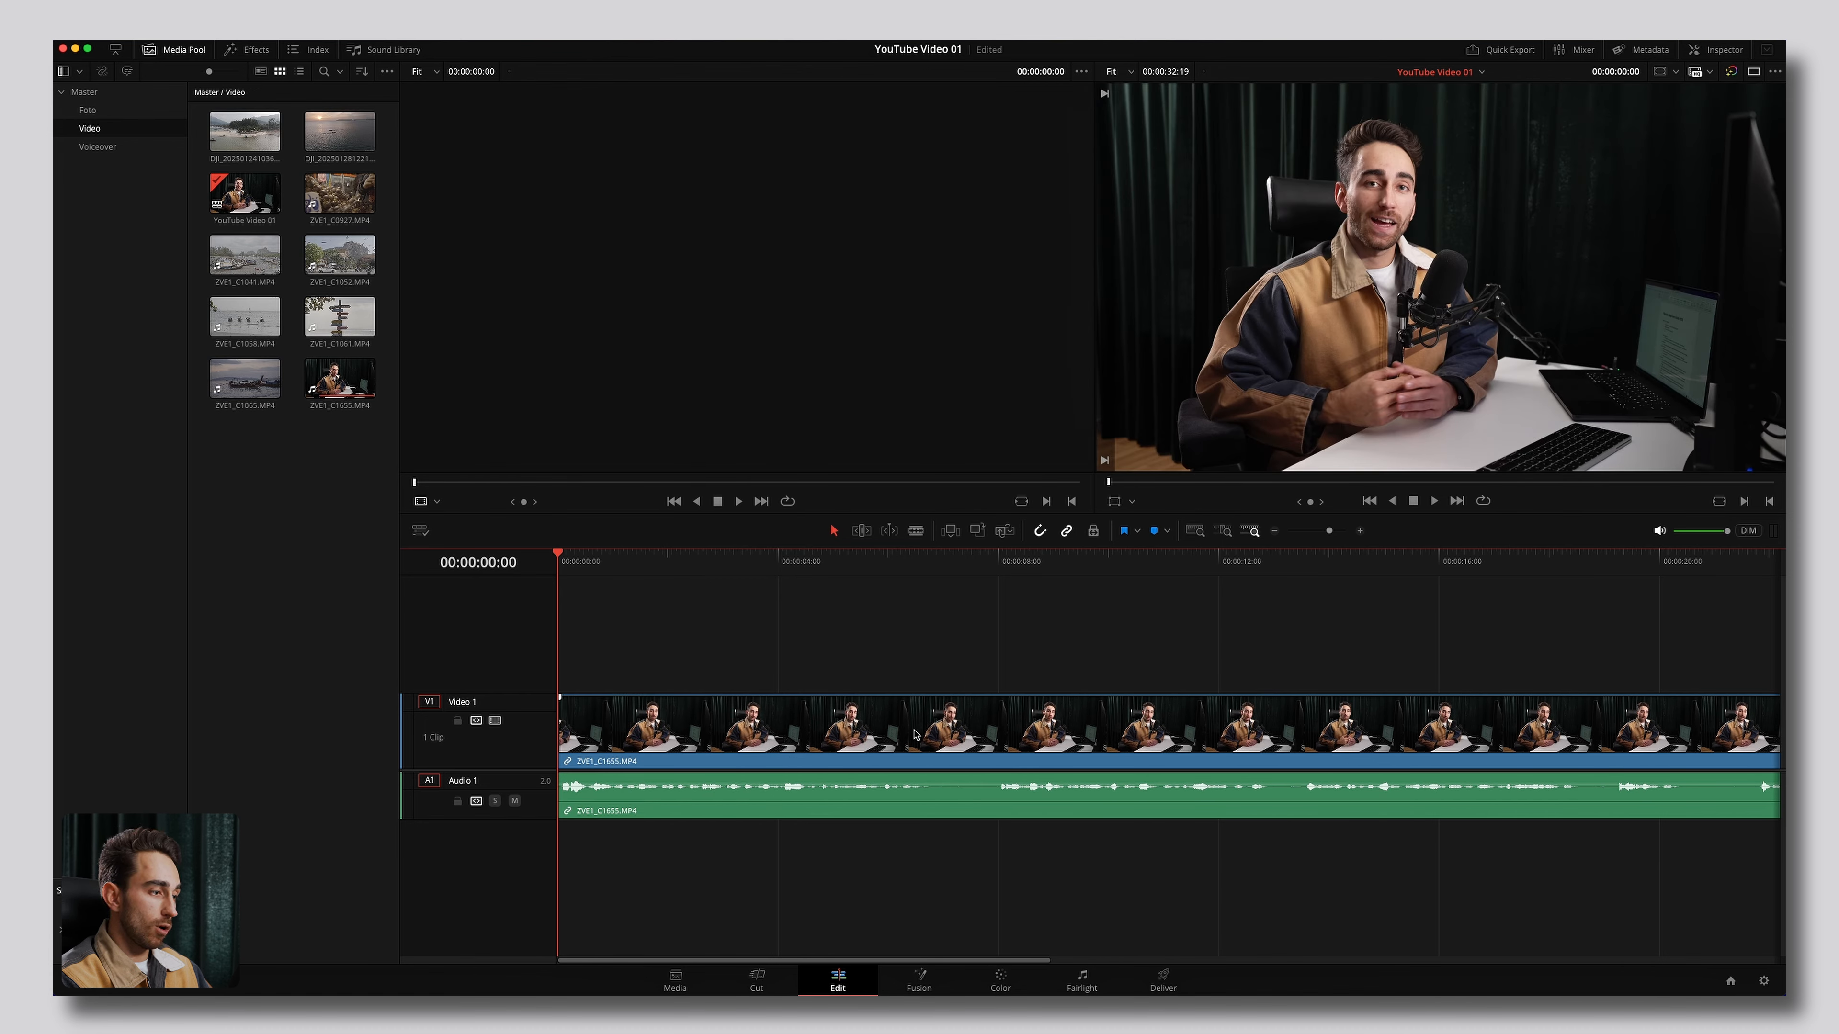
Make the Audio 1 track taller and split the clip with the Blade tool at the speech pause, 00:00:06:22.
drag(570, 569, 760, 572)
drag(537, 814, 539, 892)
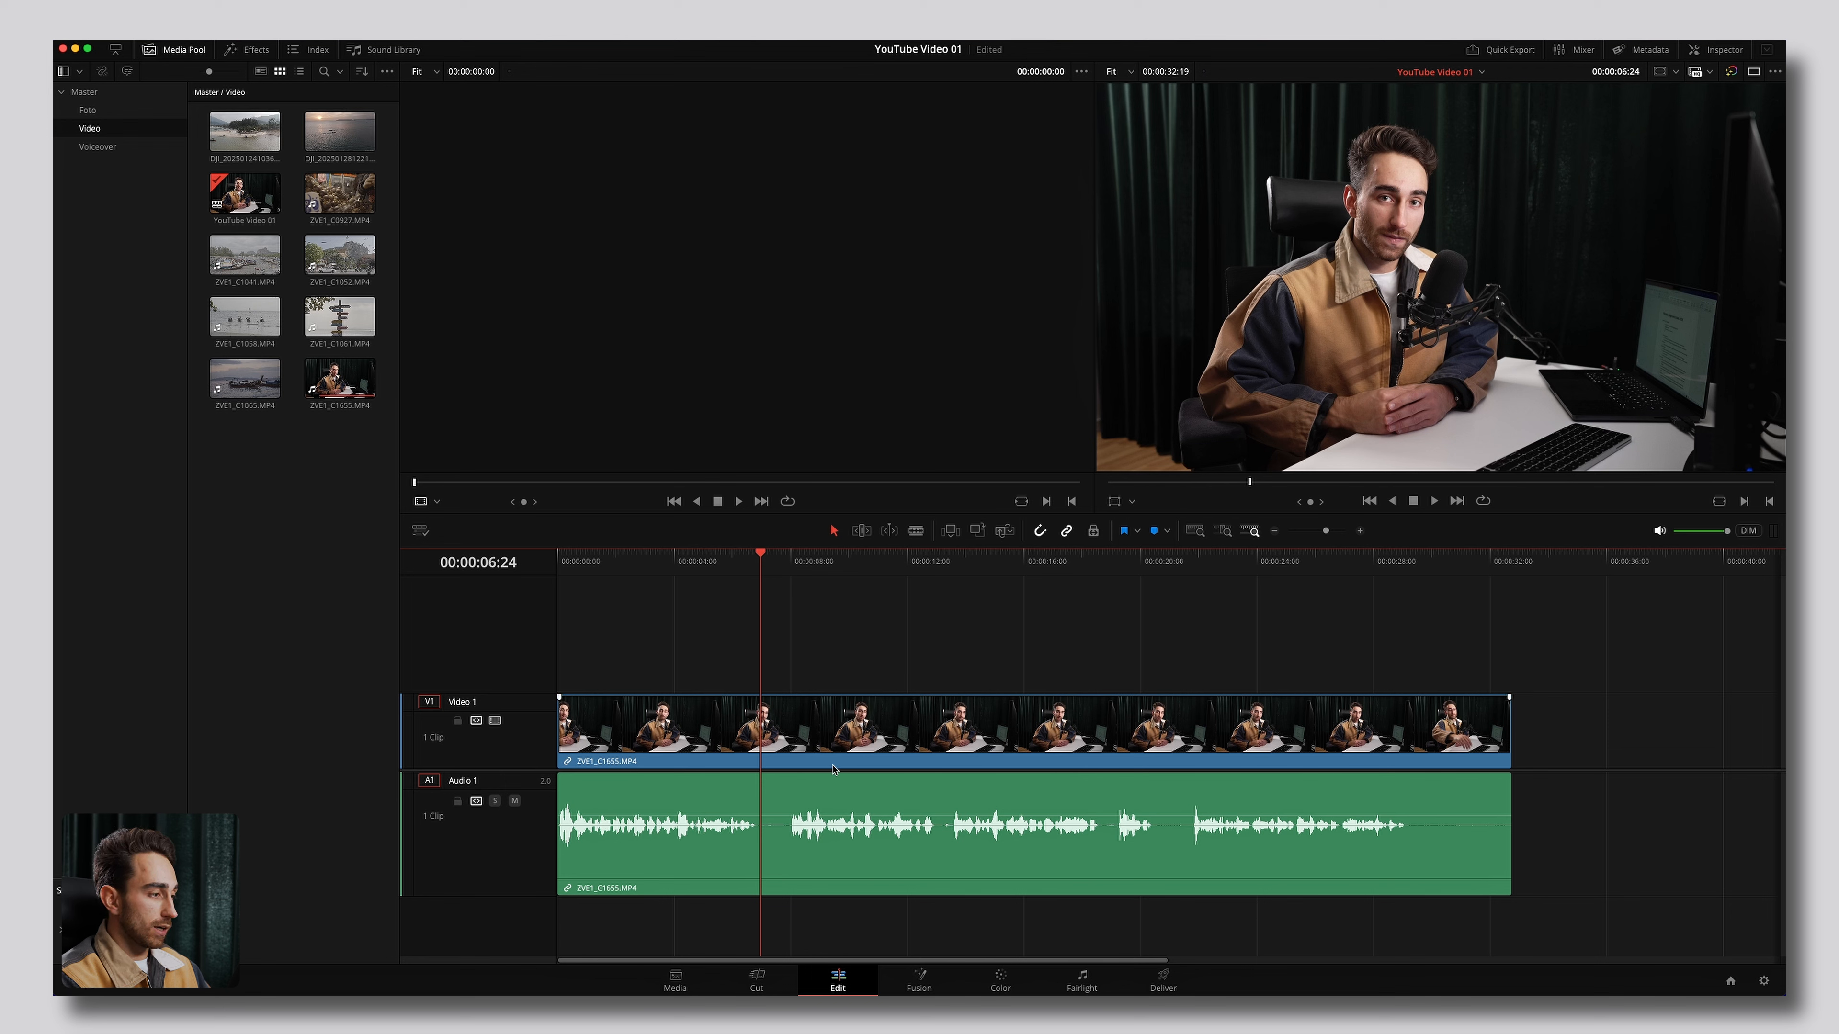
key(super+equal)
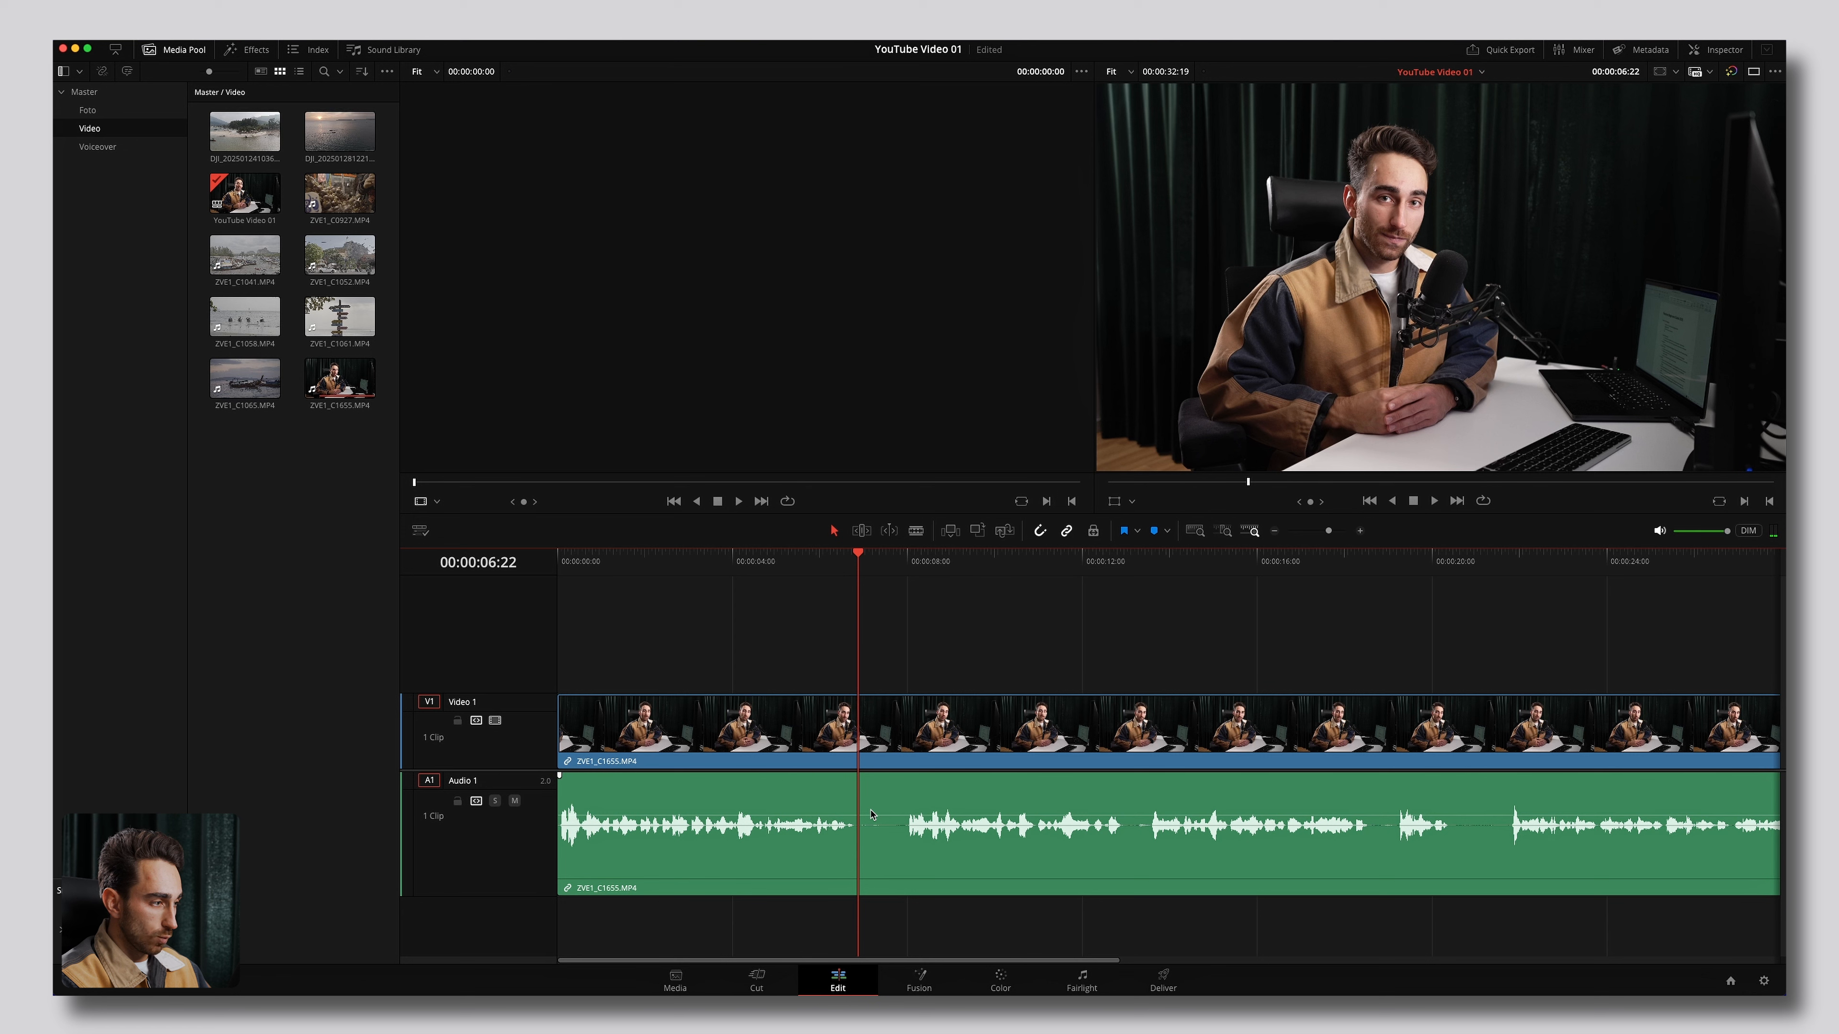
click(873, 726)
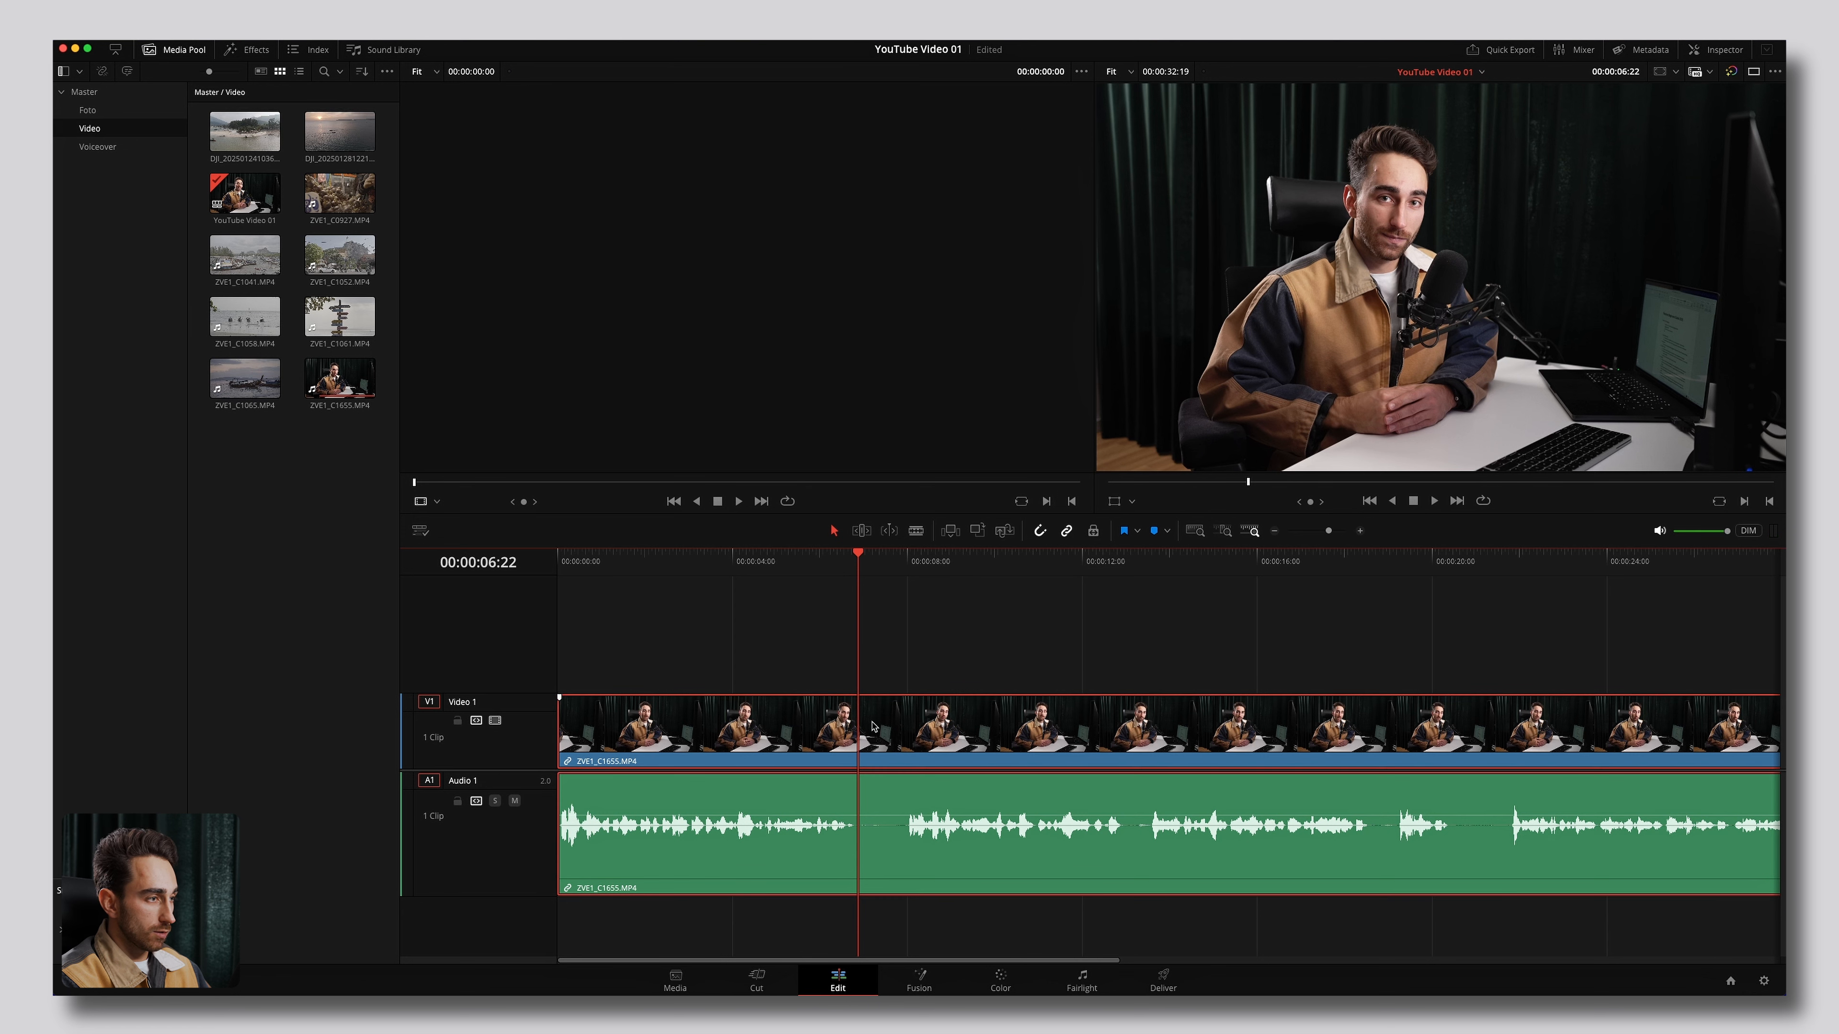
click(915, 531)
click(865, 731)
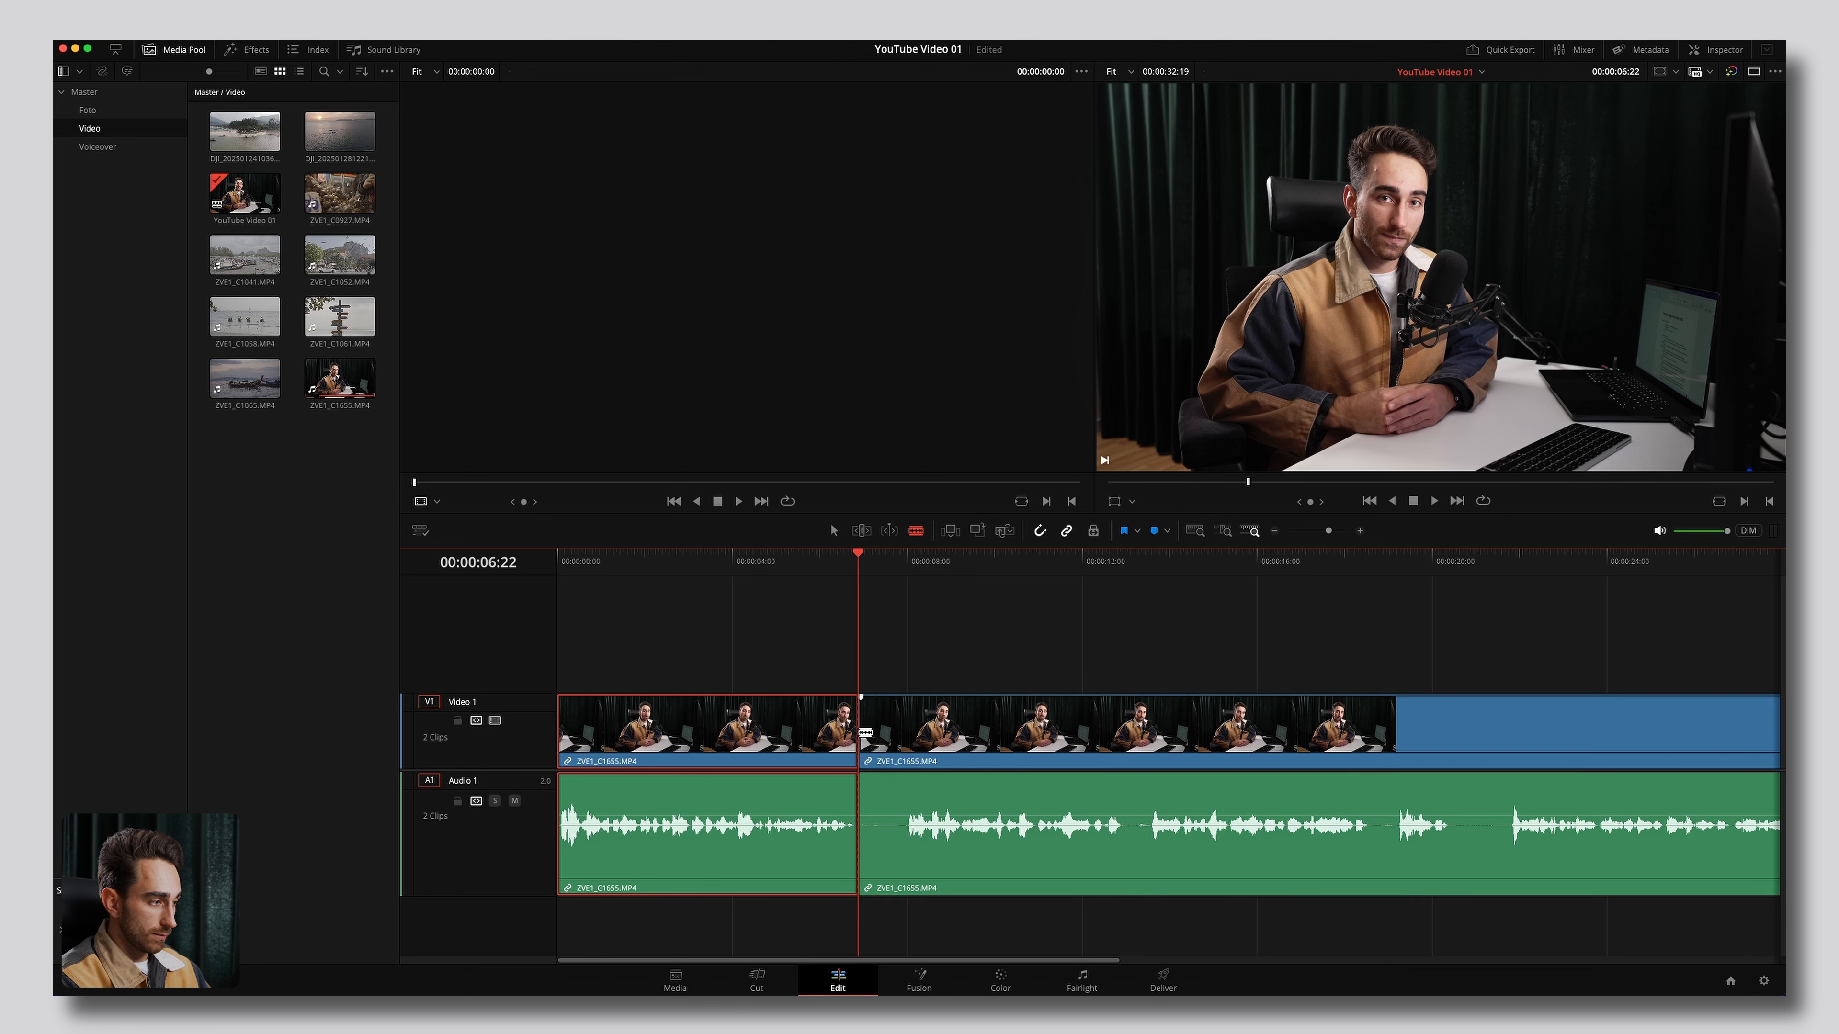
Trim the start of the second talking-head clip to where the speech resumes at 00:00:21:18 and delete the gap this leaves.
scroll(888, 700, down, 3)
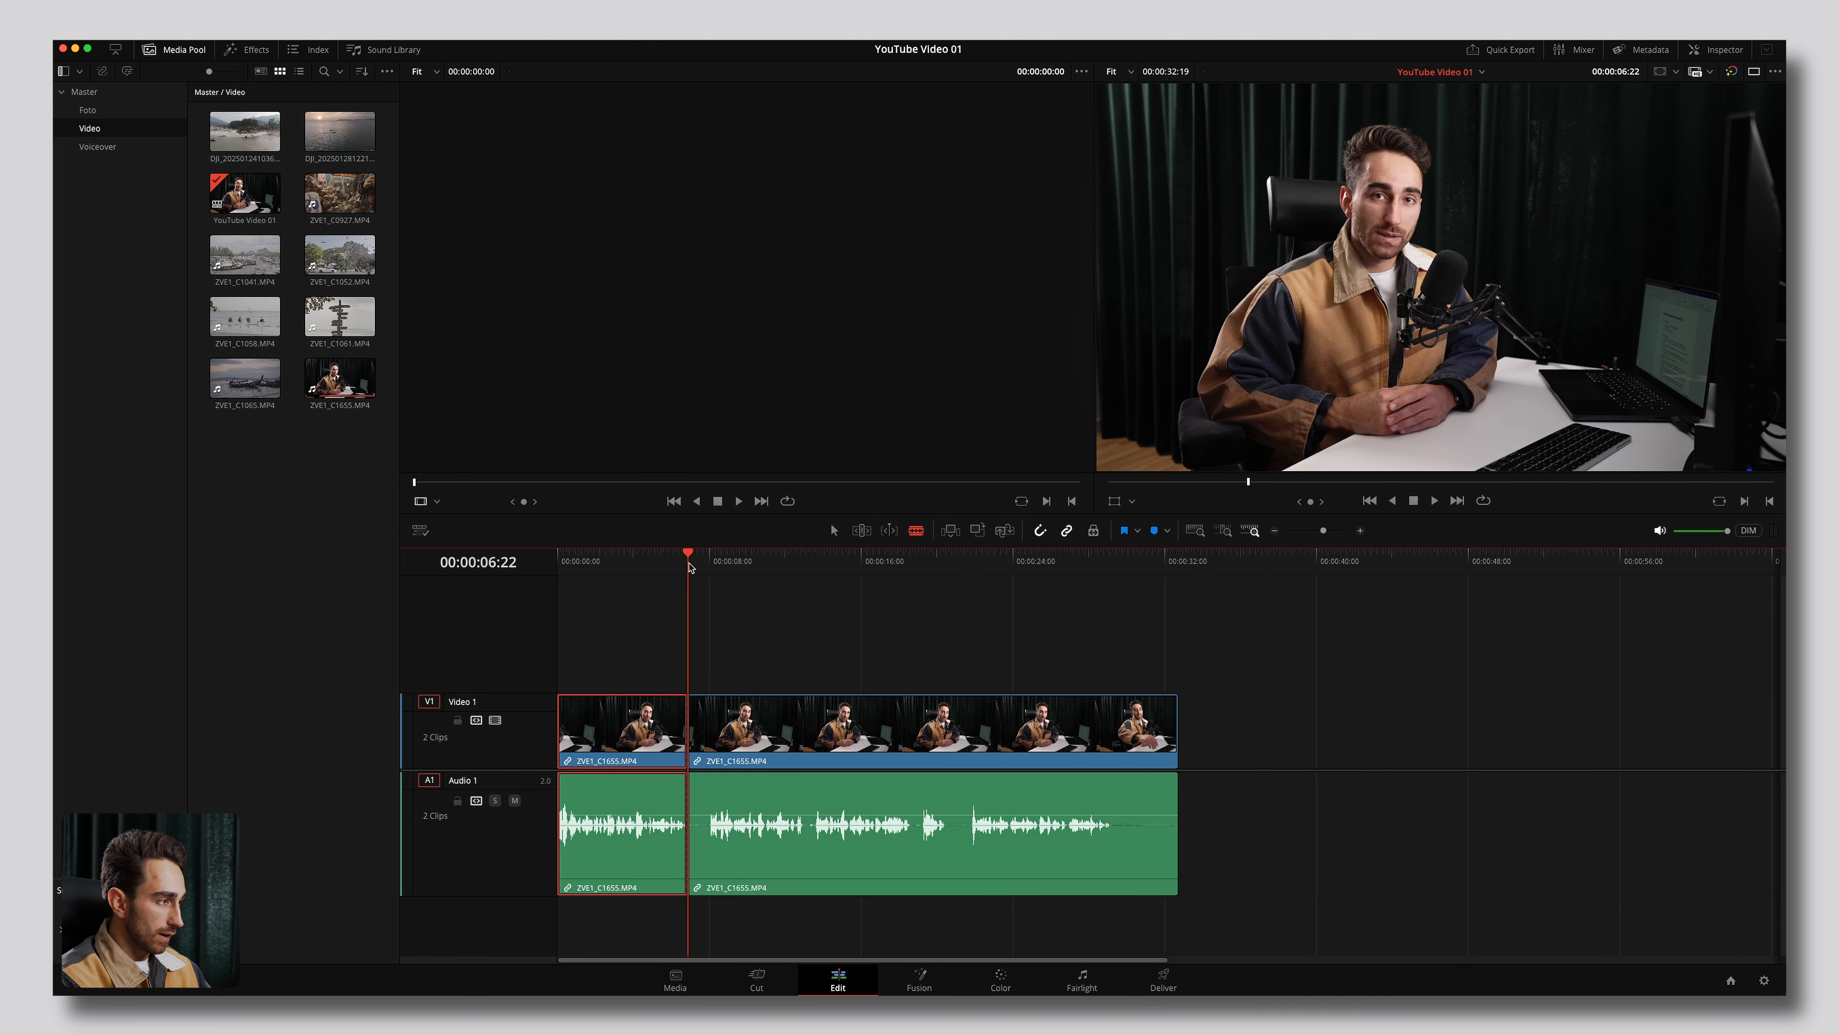
click(830, 532)
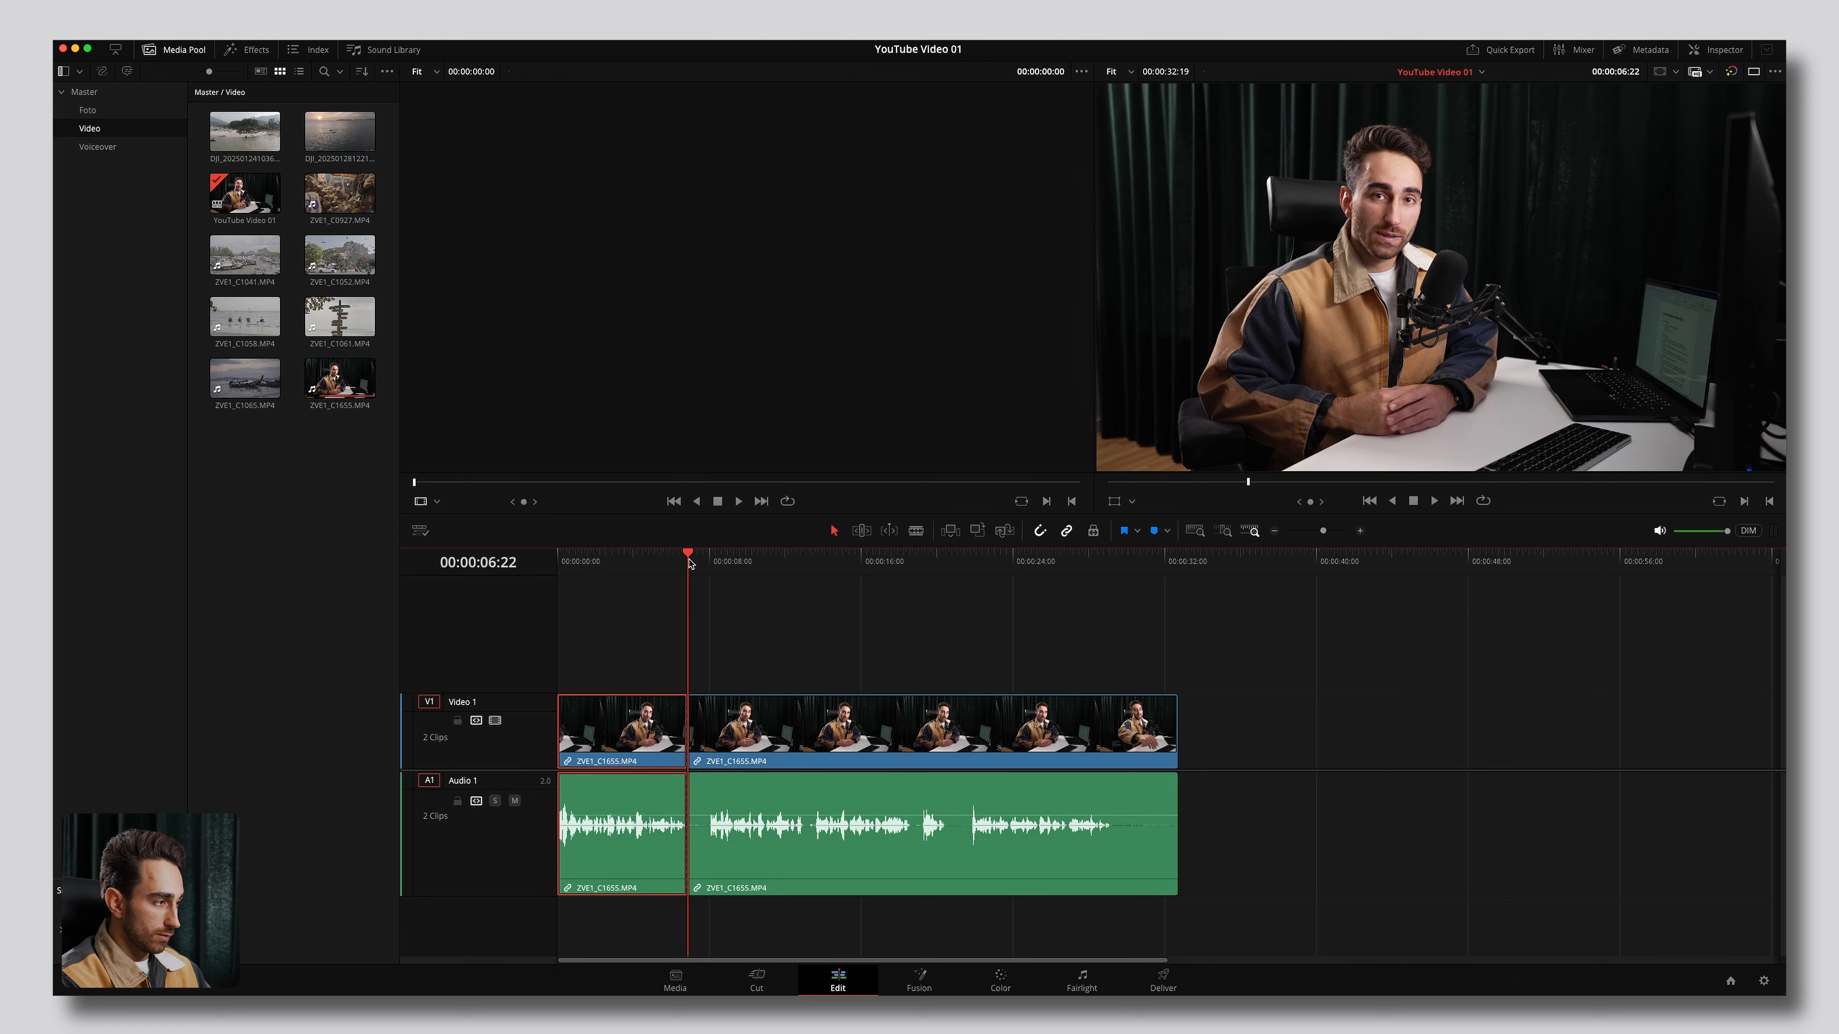
drag(690, 563, 968, 607)
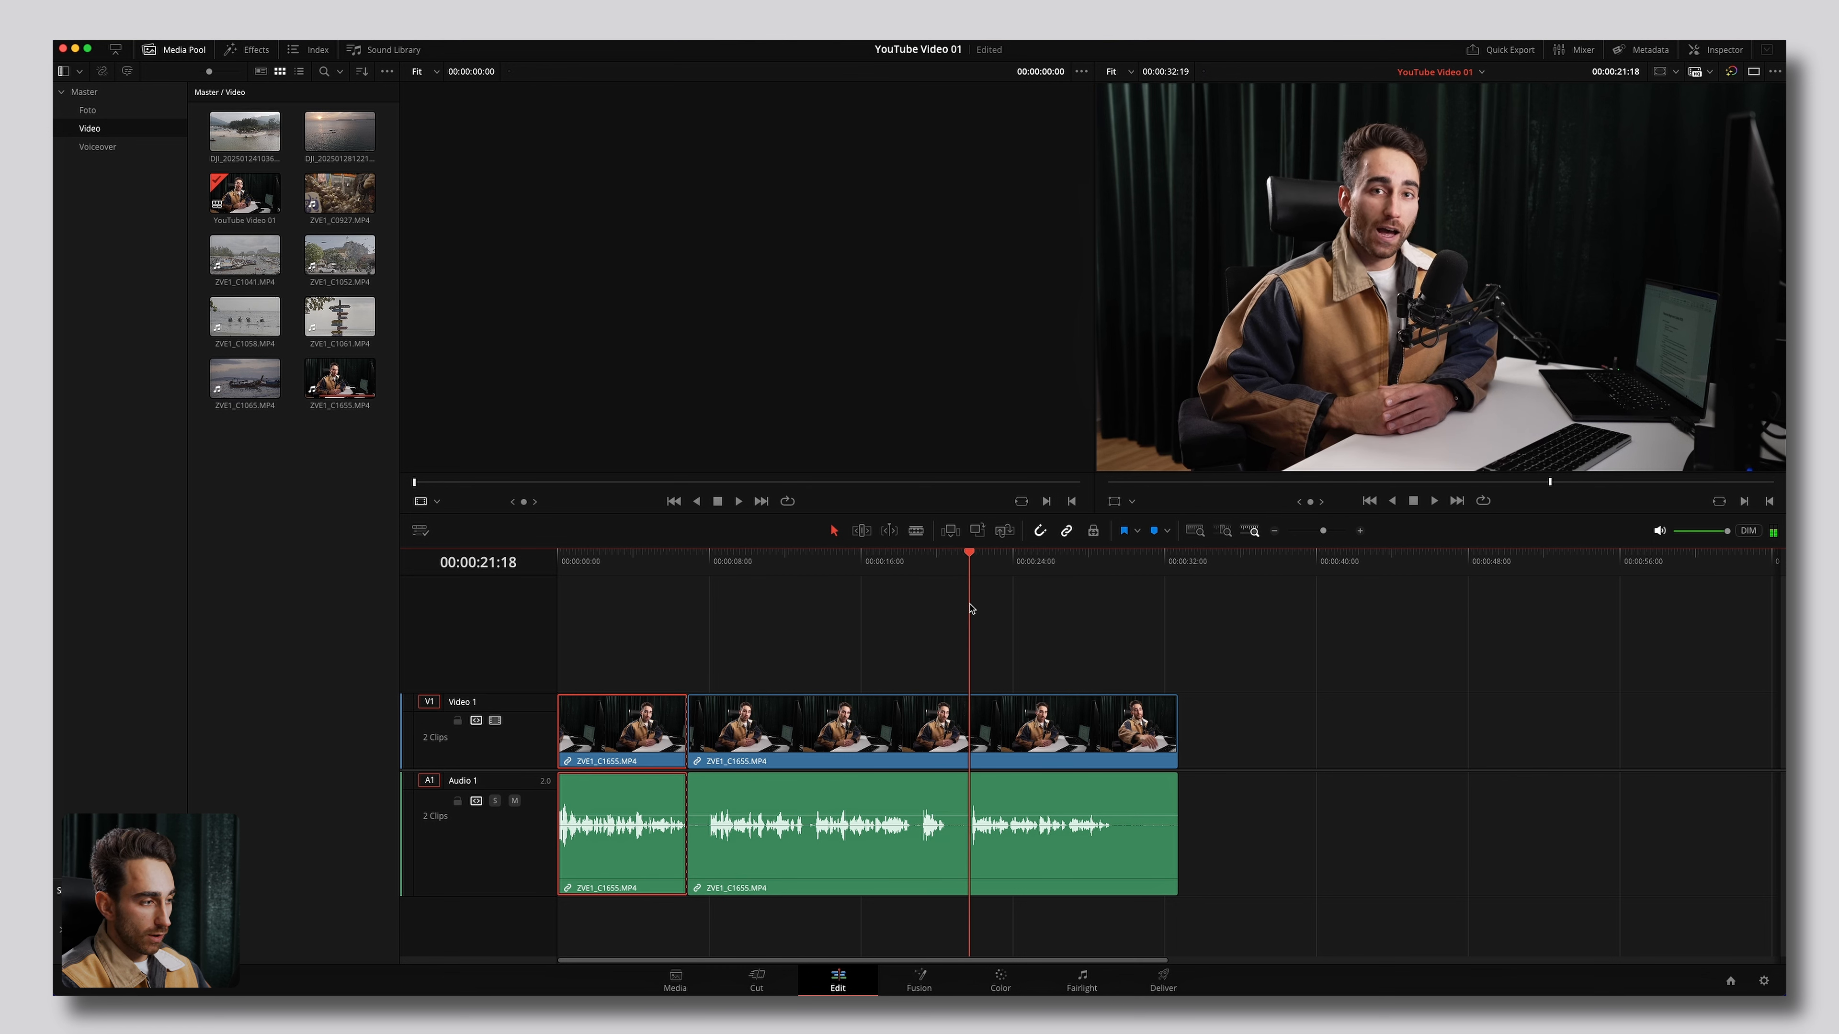
click(884, 617)
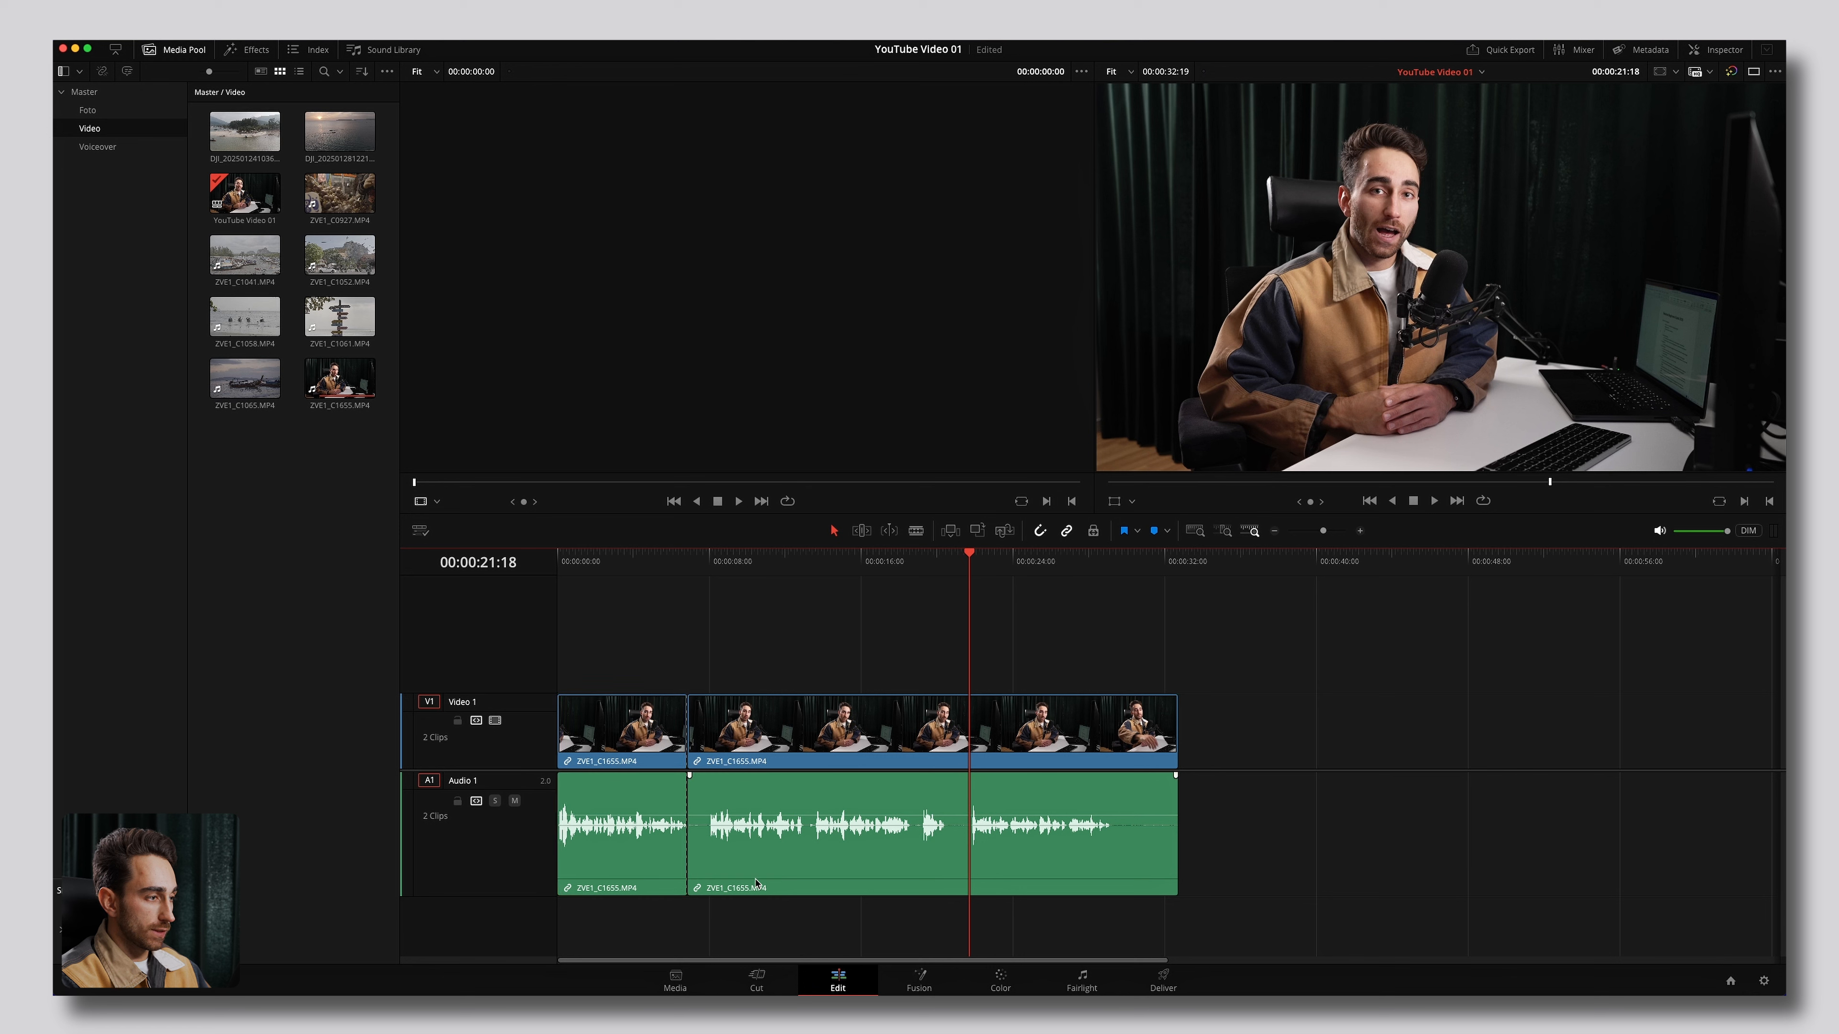
click(916, 531)
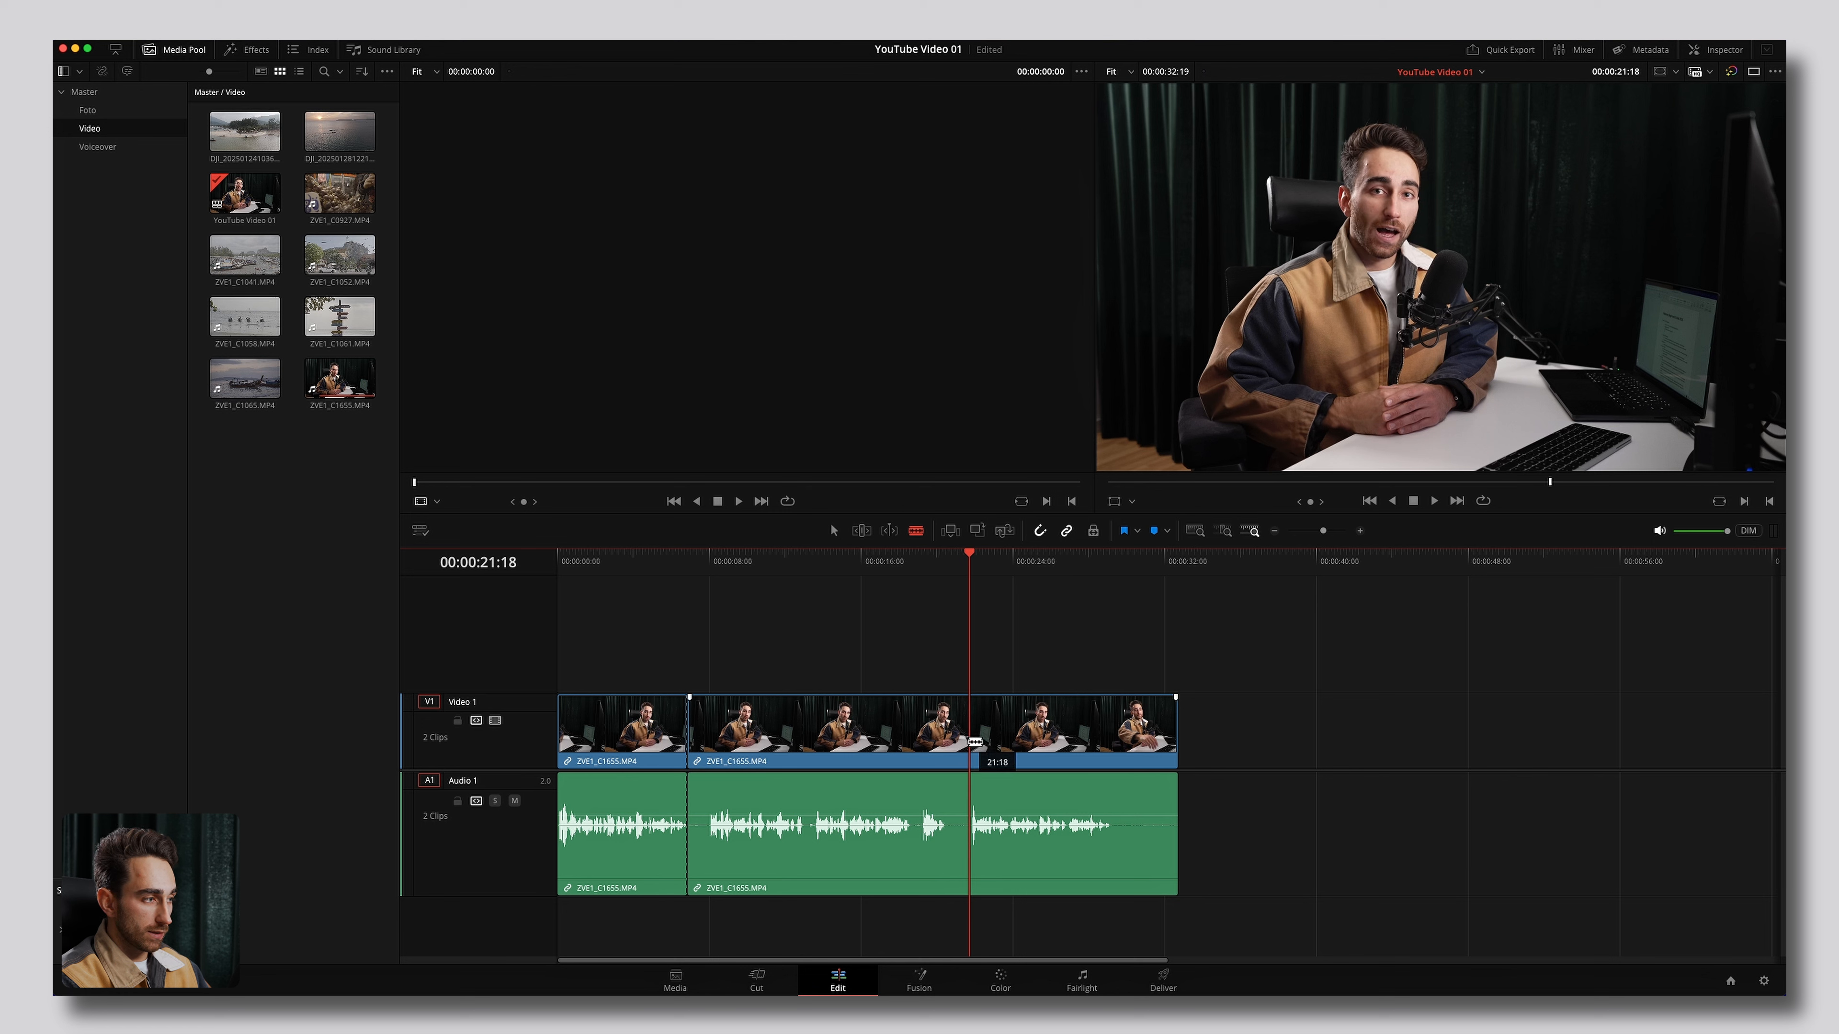
click(834, 531)
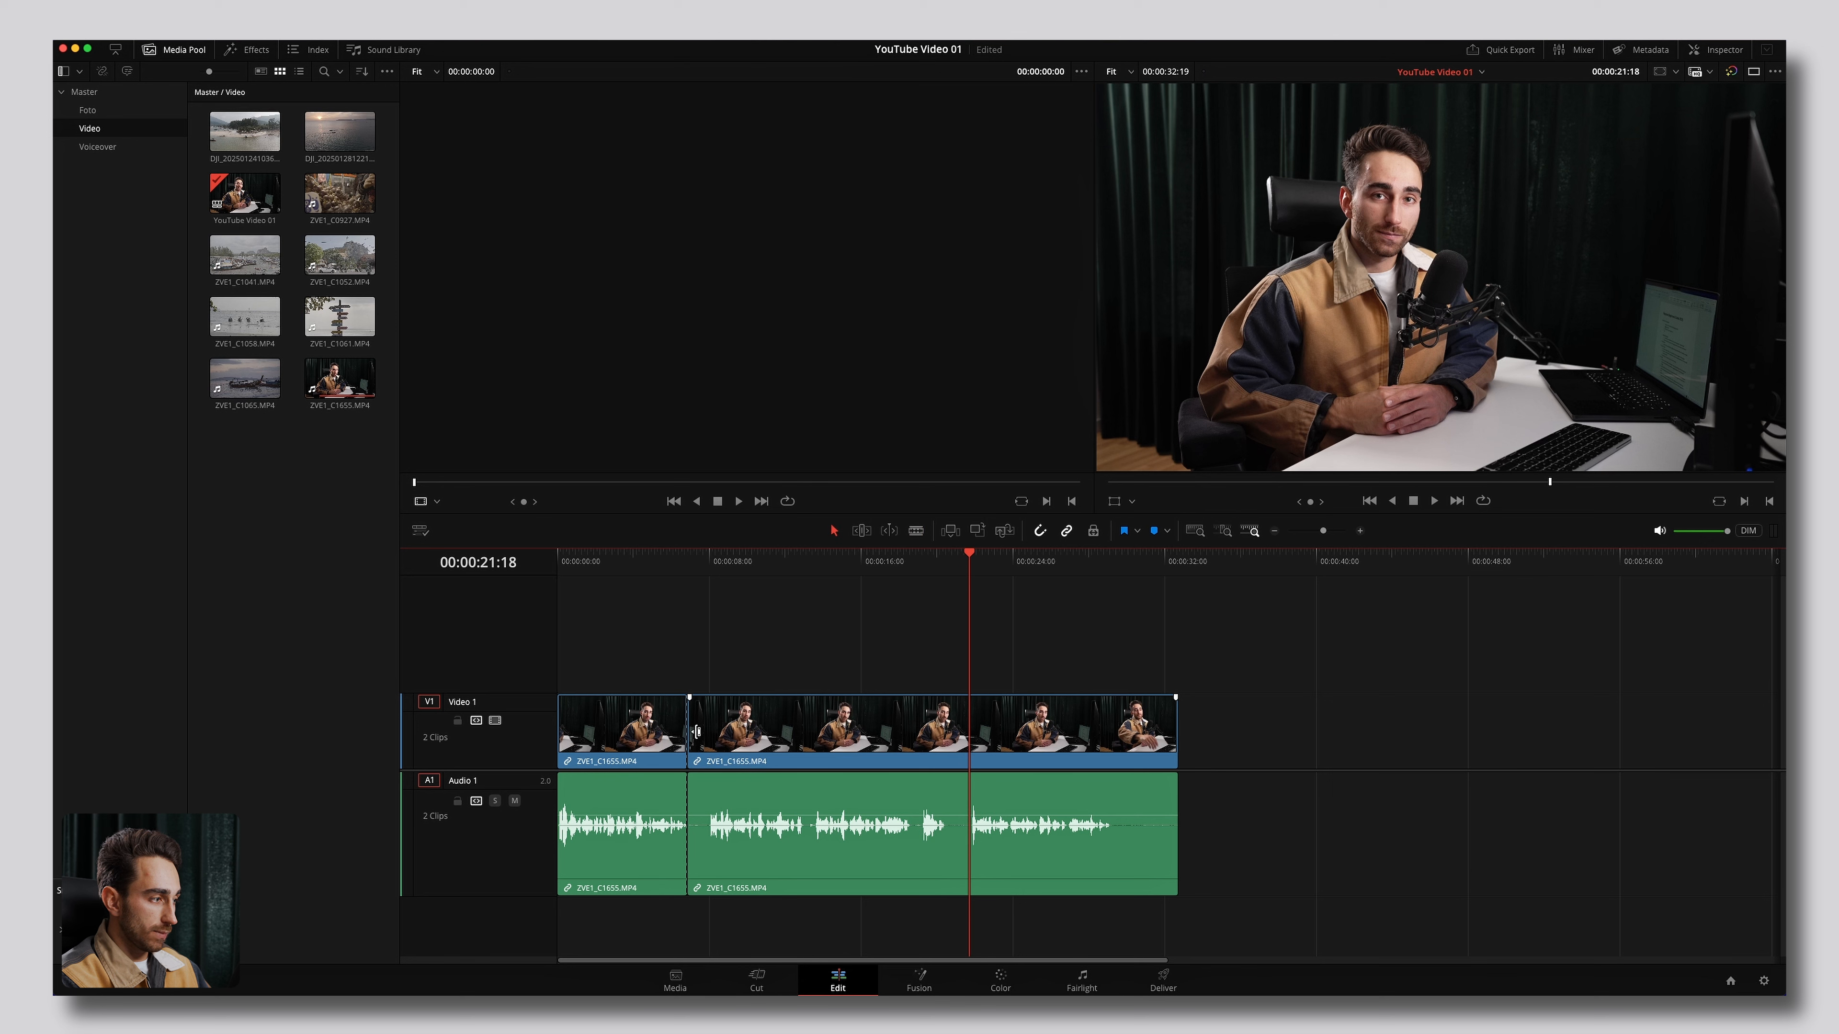
drag(697, 732, 959, 750)
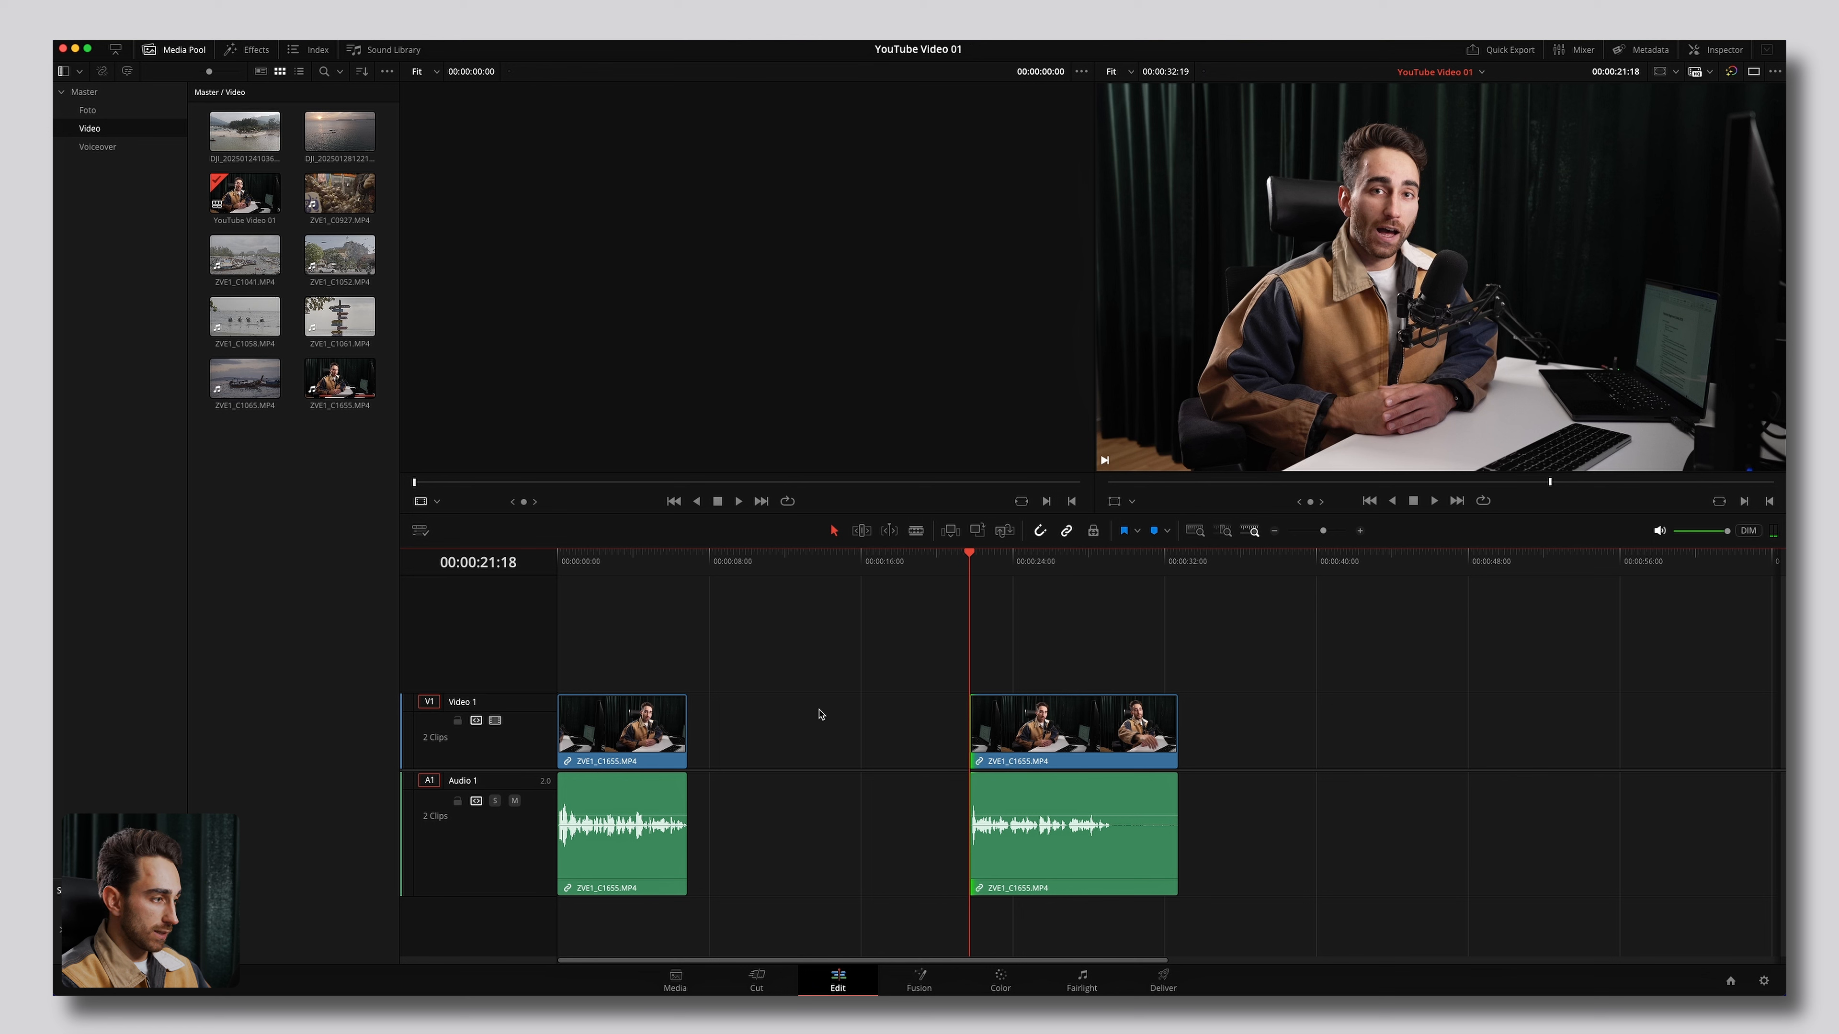
click(809, 740)
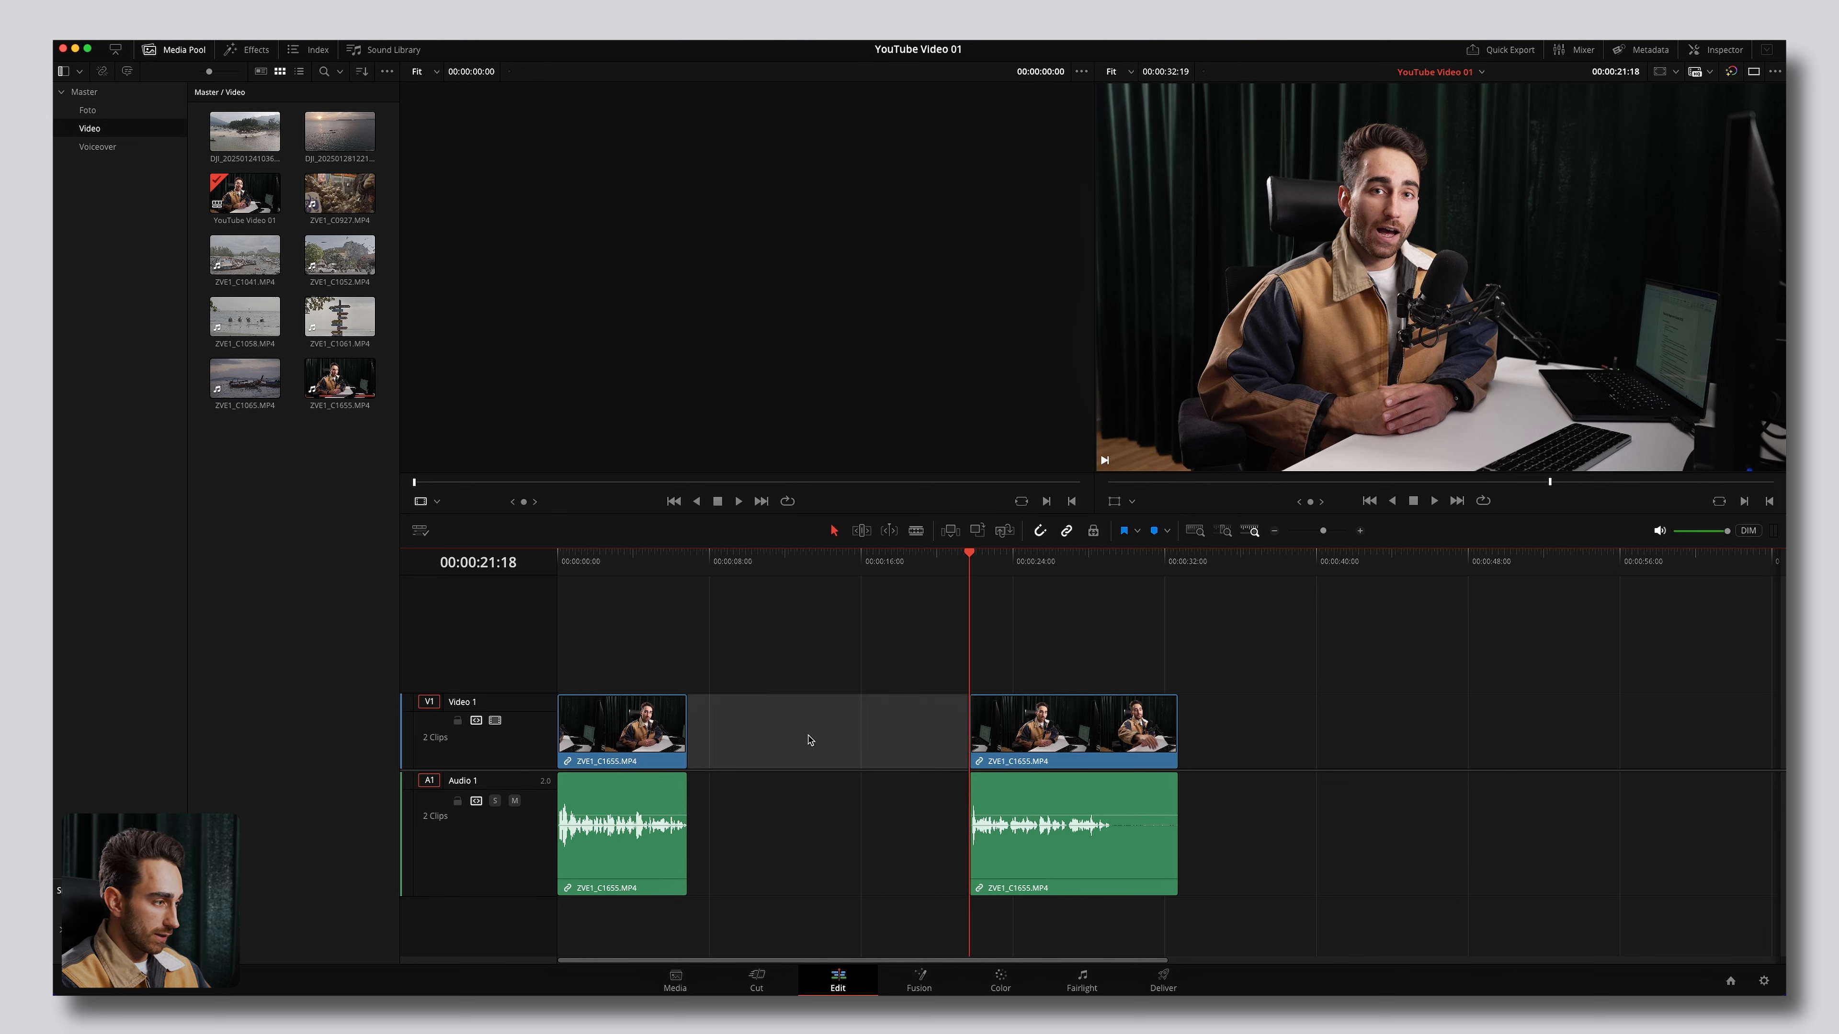
key(BackSpace)
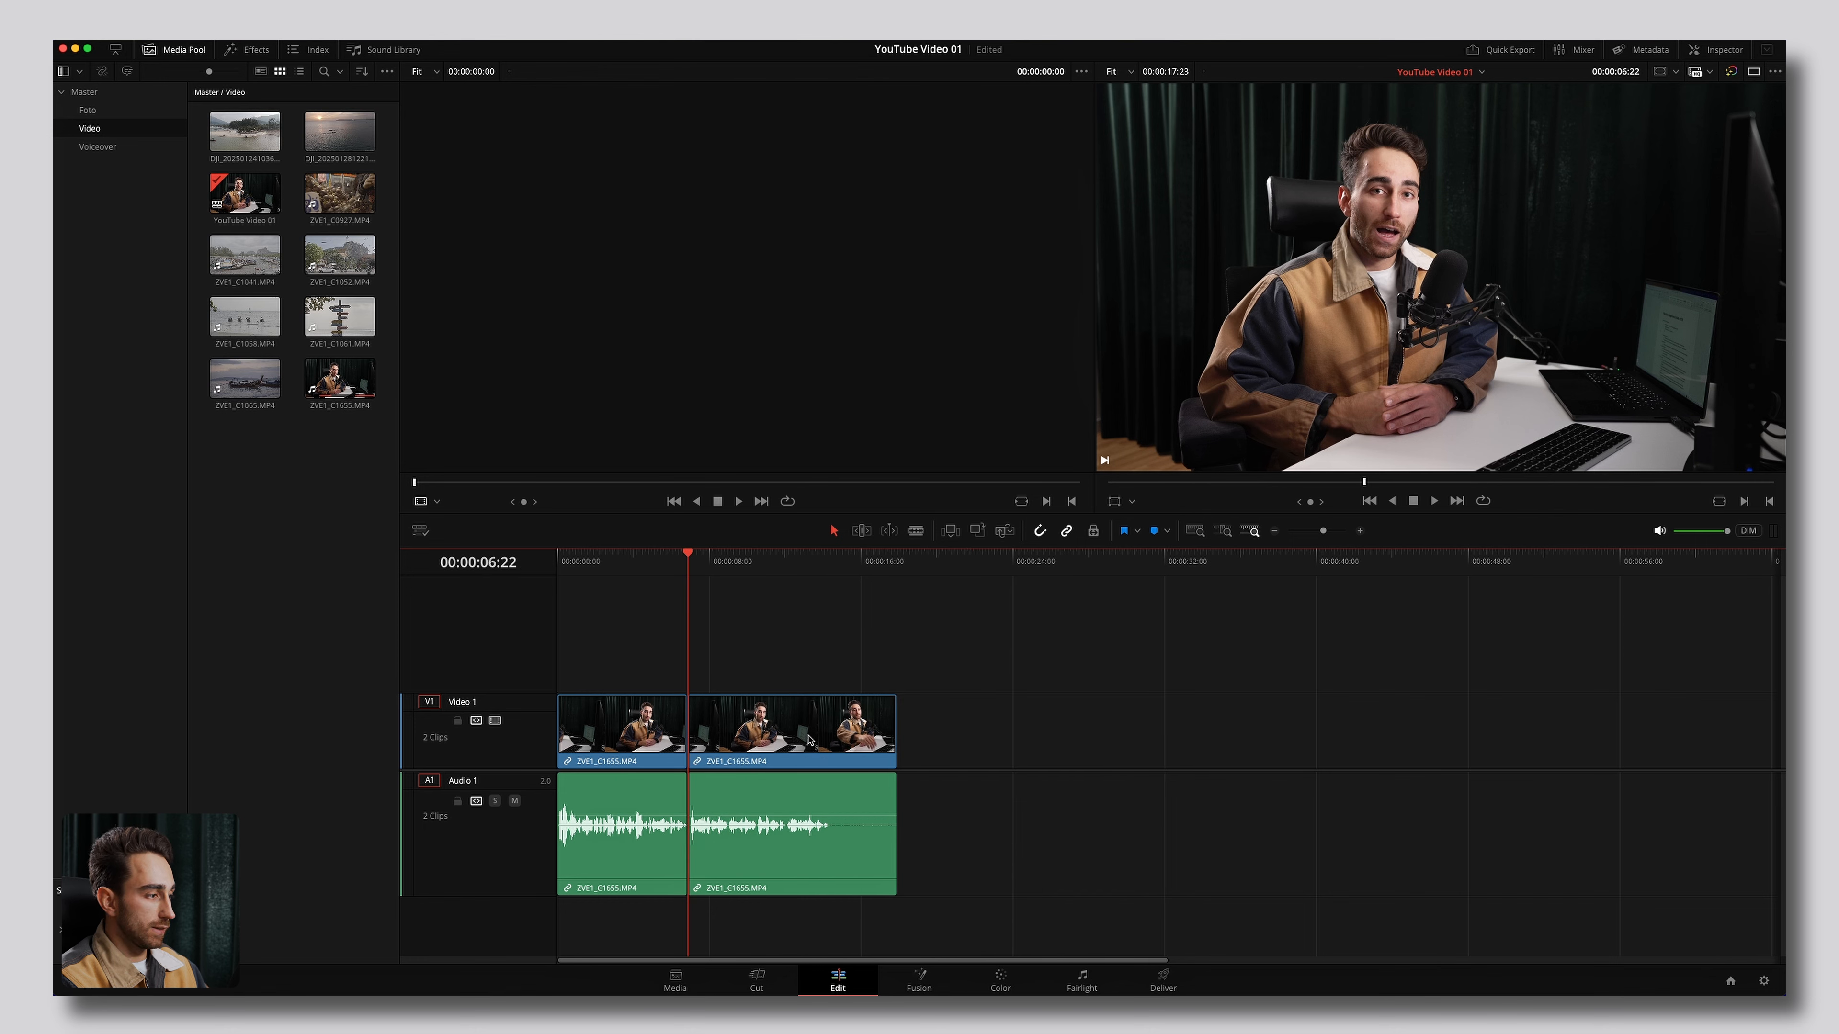
Play the end of the second talking-head clip to find the last word and trim the clip's end to 00:00:14:11.
key(super+equal)
click(950, 572)
key(space)
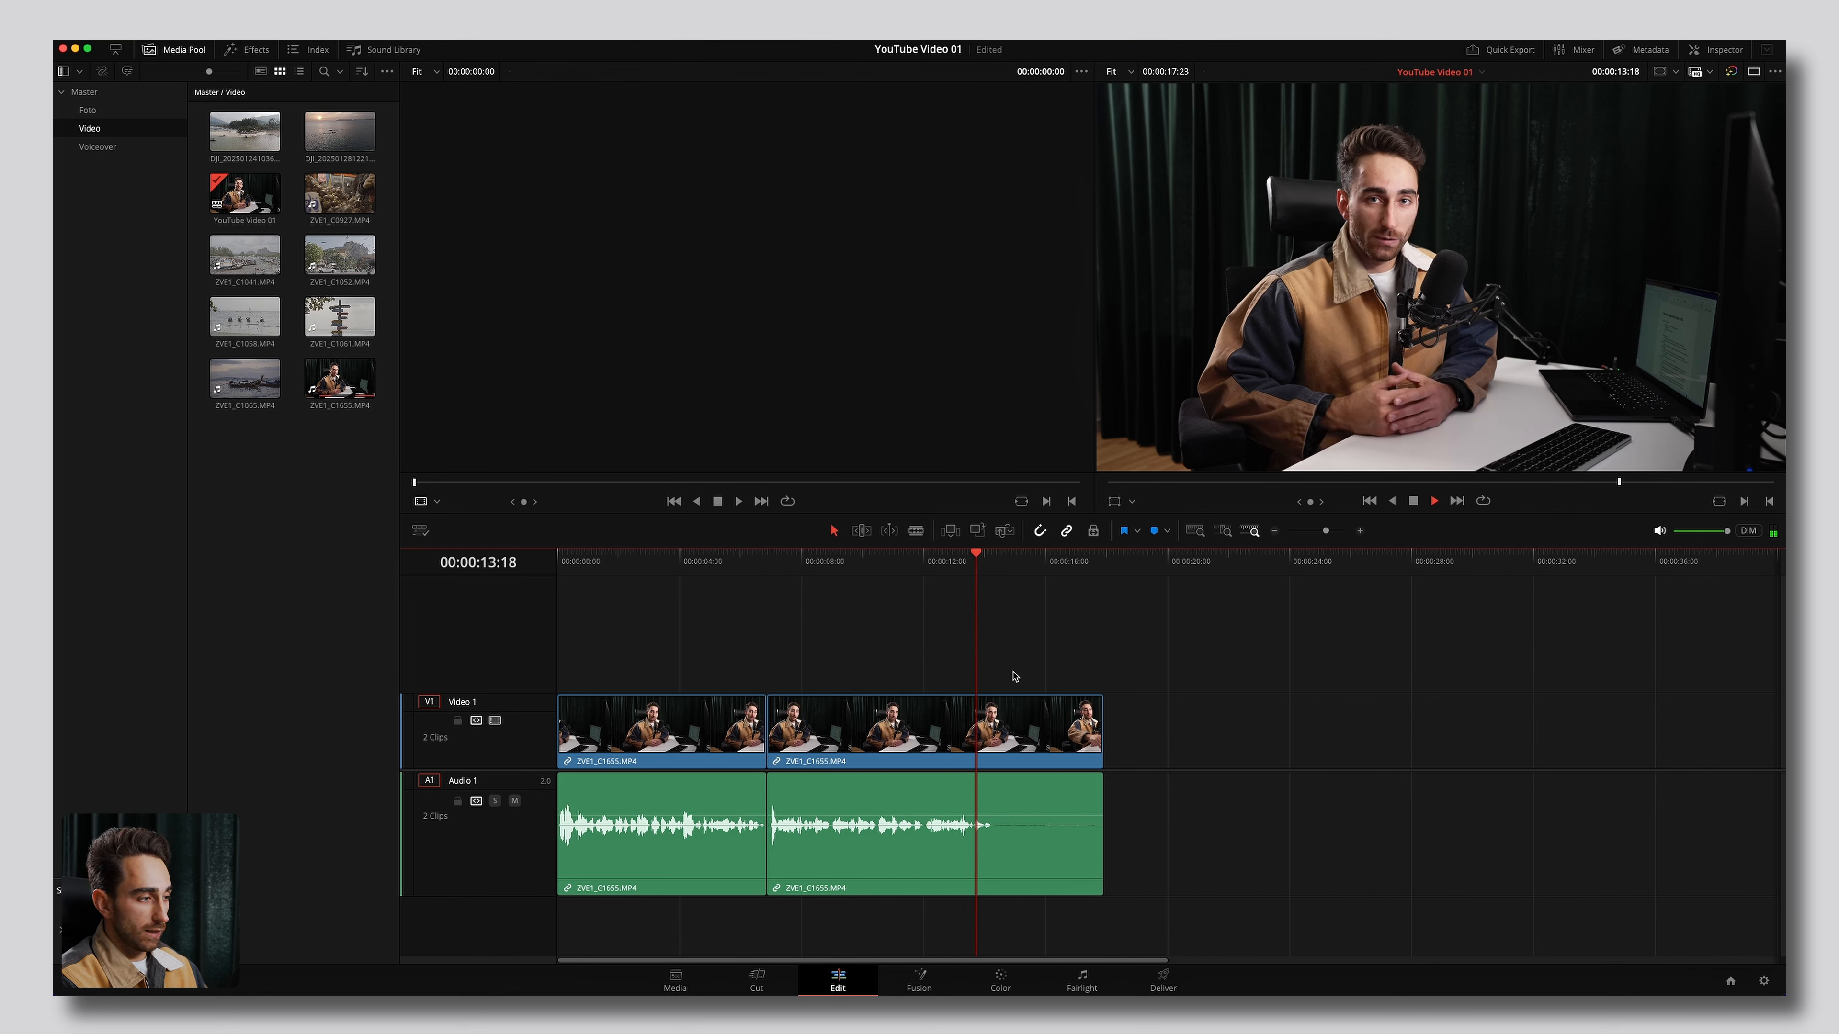
key(space)
click(978, 566)
key(space)
key(space)
click(1094, 724)
drag(1094, 724, 987, 726)
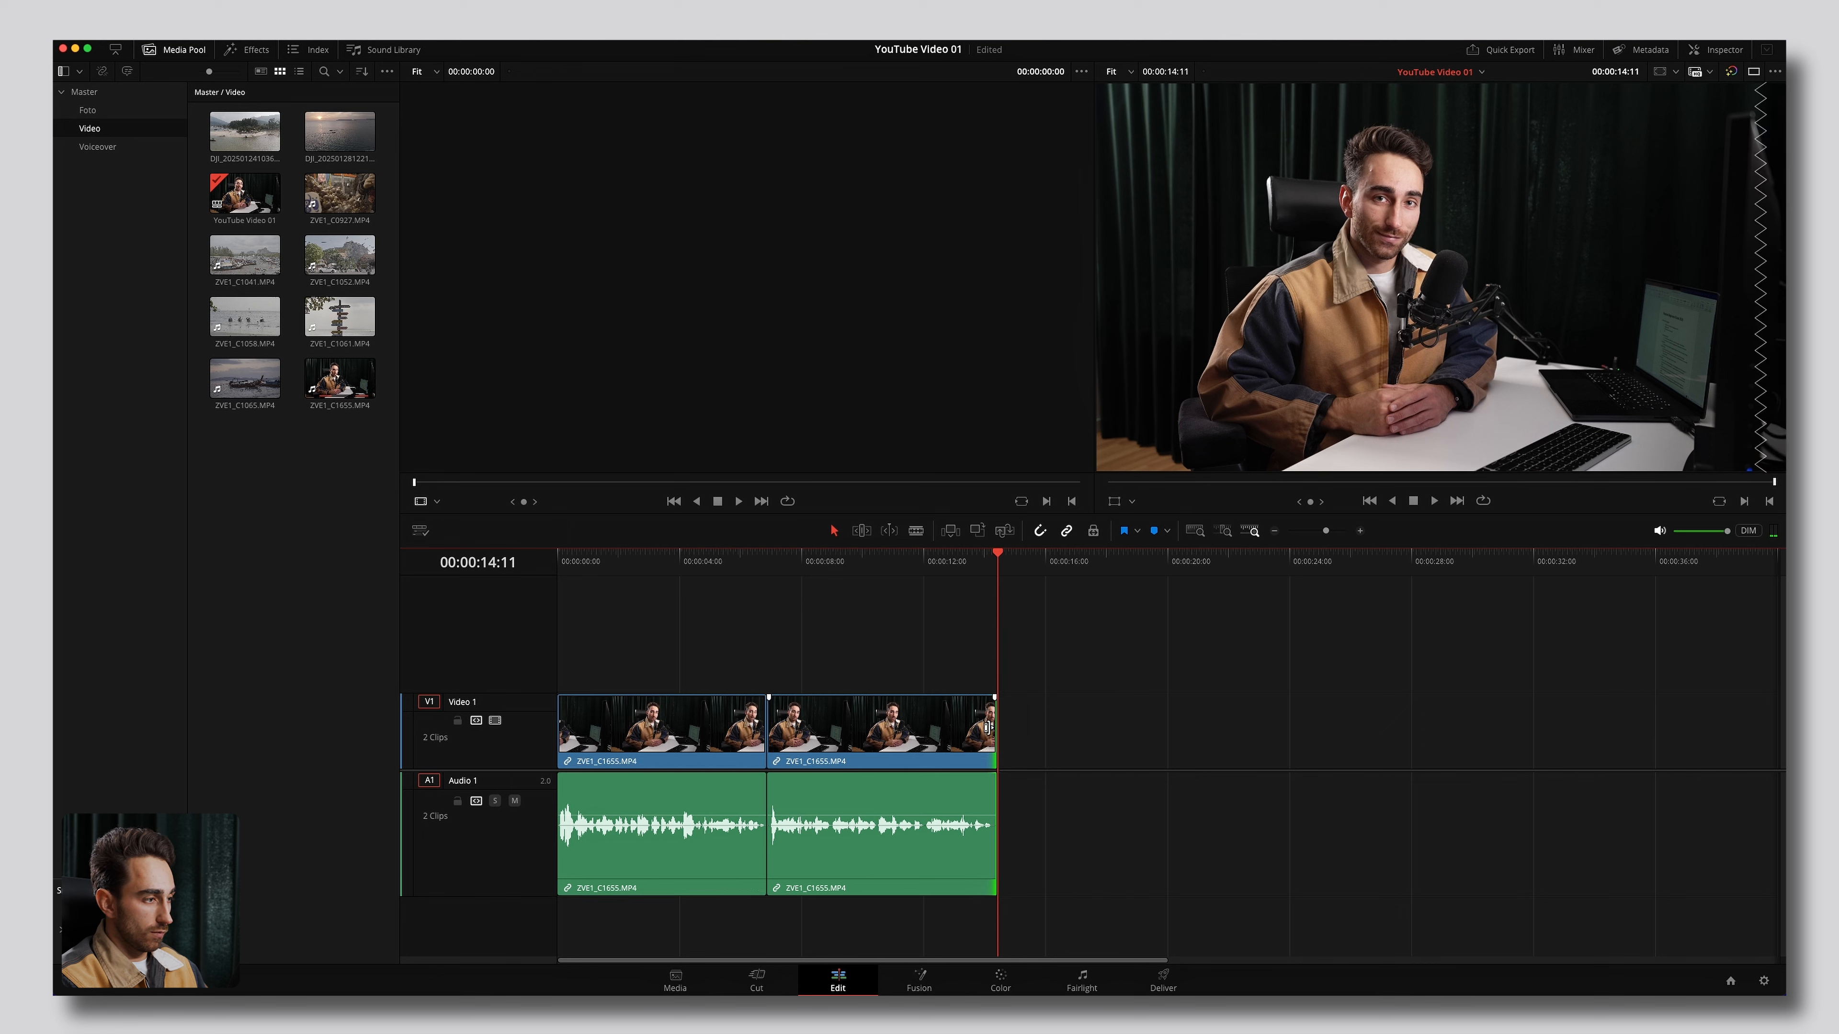
key(super+equal)
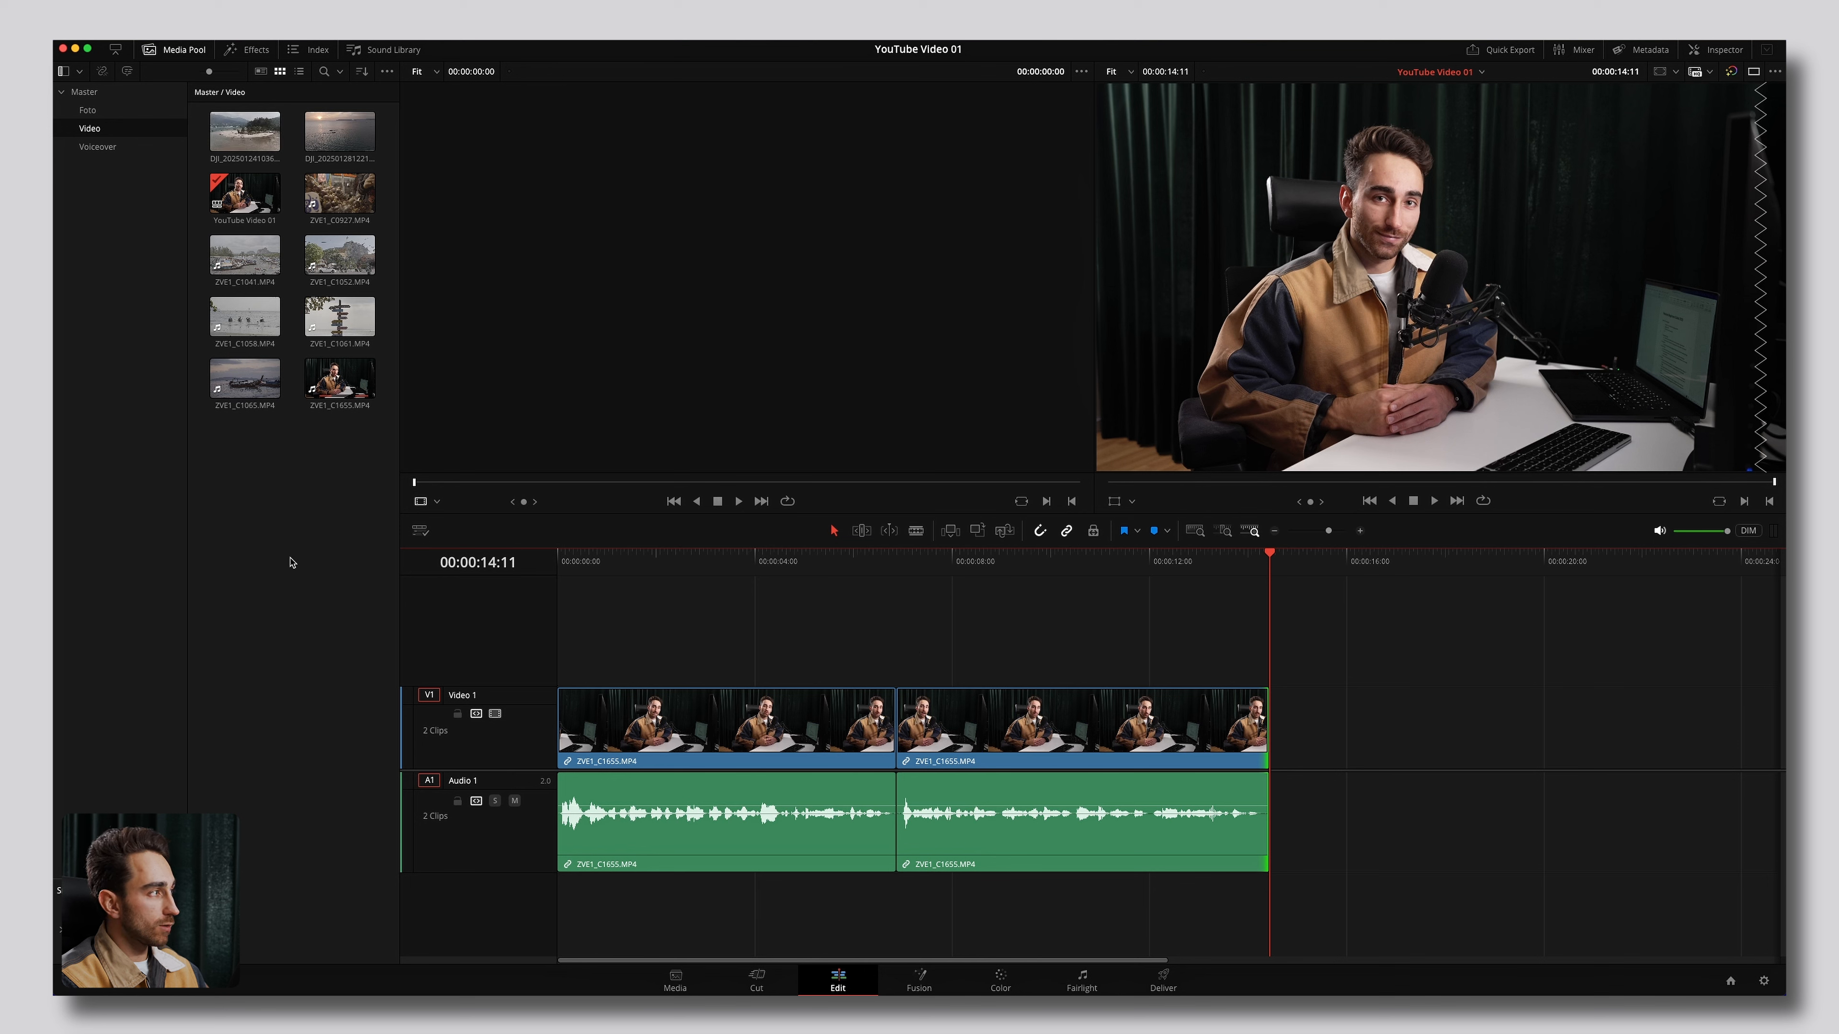
double_click(239, 131)
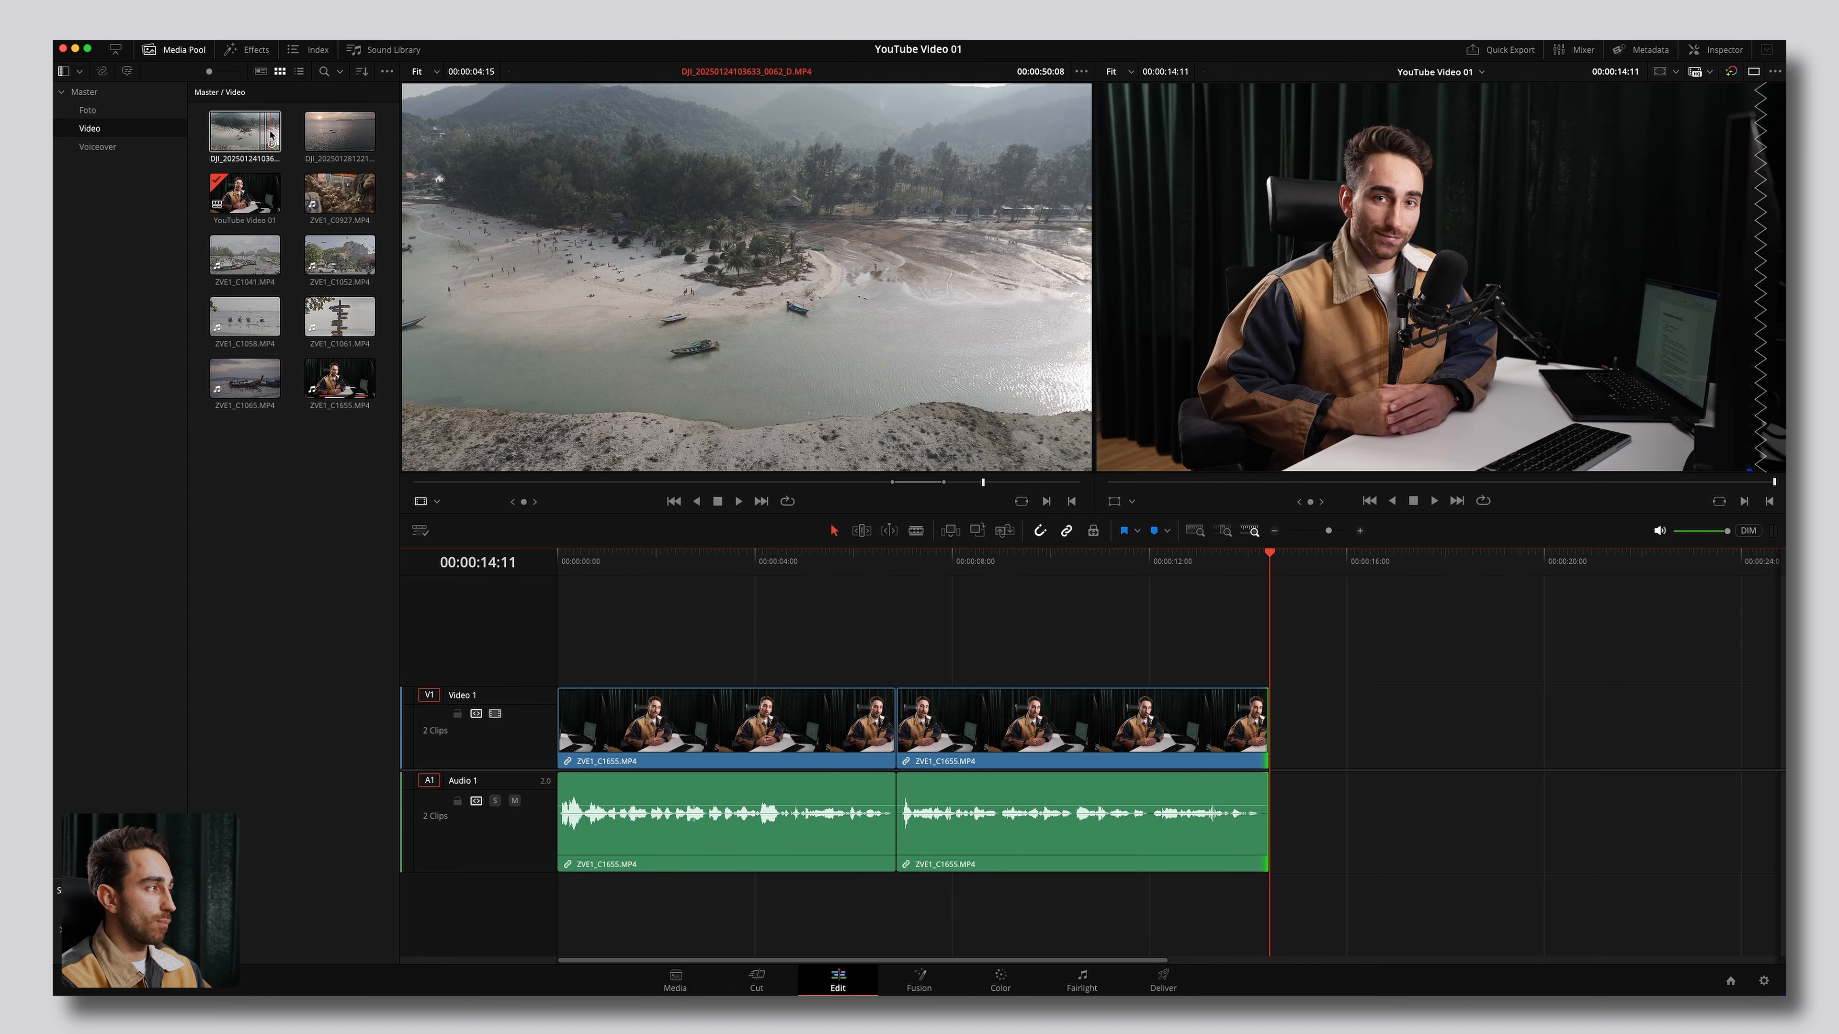
drag(240, 129, 1263, 733)
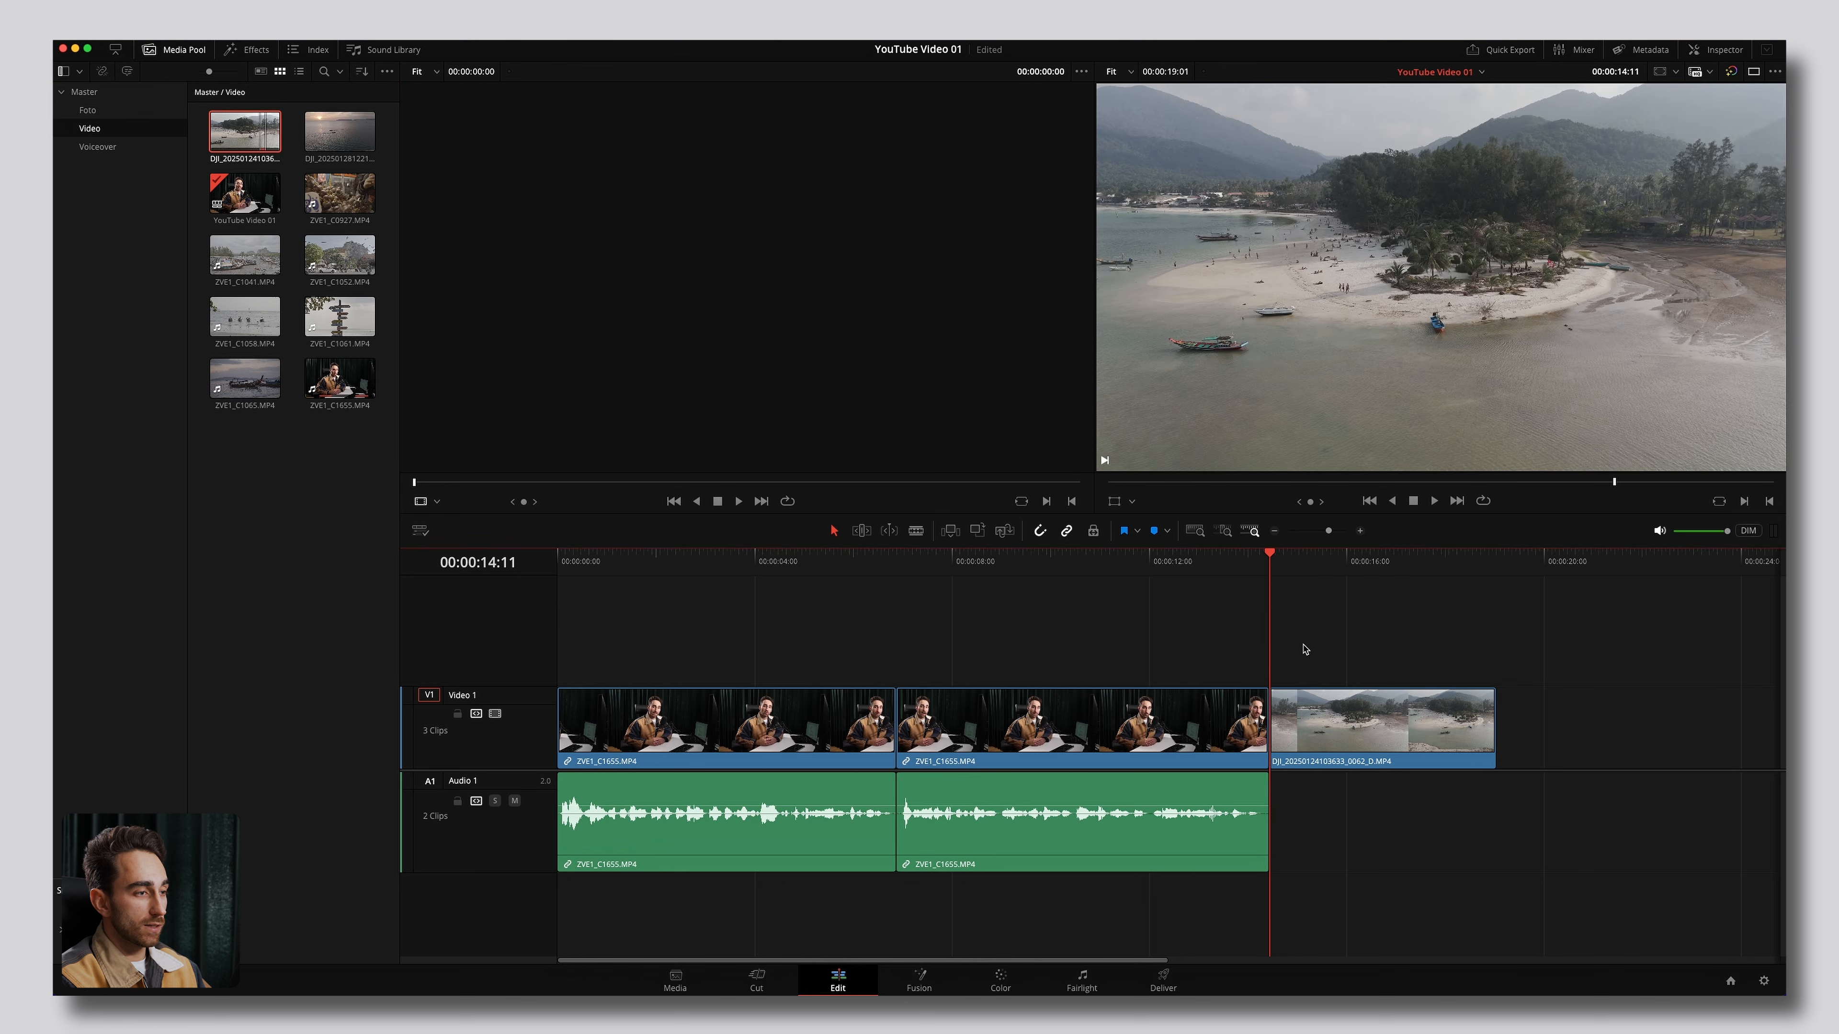
Move the drone beach clip onto a new Video 2 track above the second talking-head clip, starting at the cut at 00:00:06:22.
mouse_move(1268, 572)
mouse_down()
mouse_move(1491, 573)
mouse_move(1264, 555)
mouse_up()
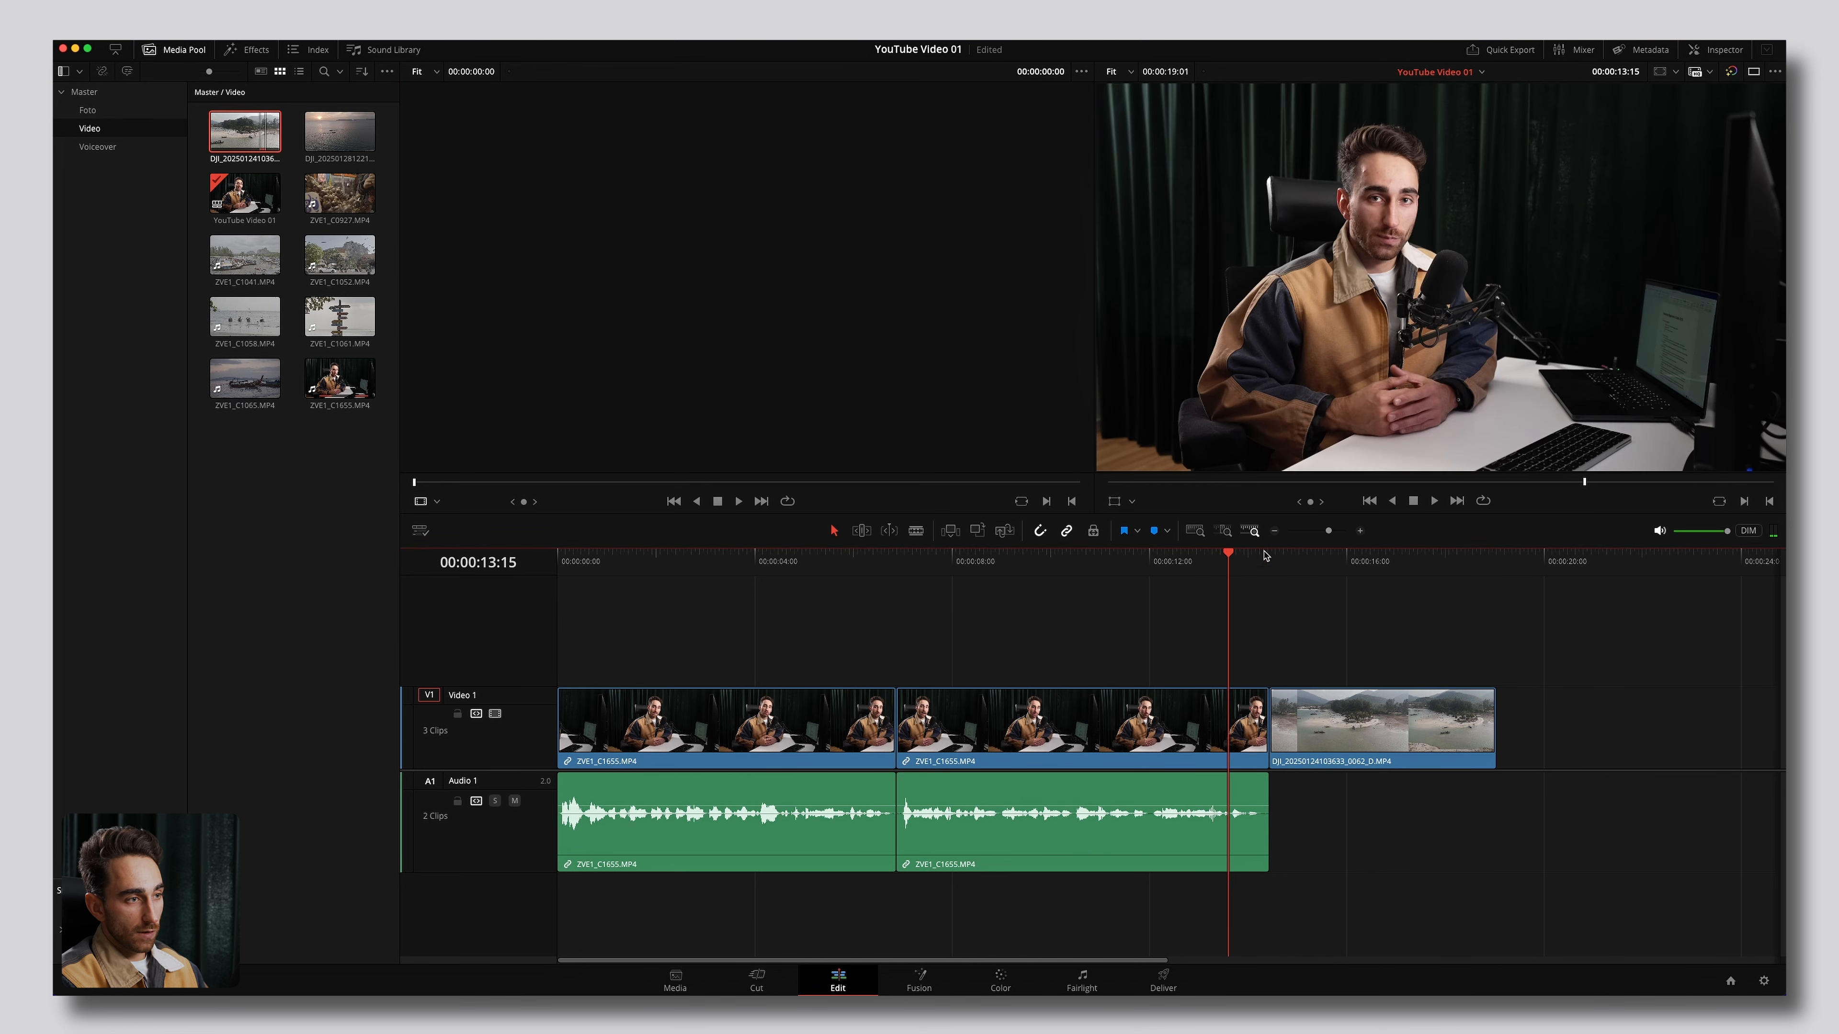
click(1430, 502)
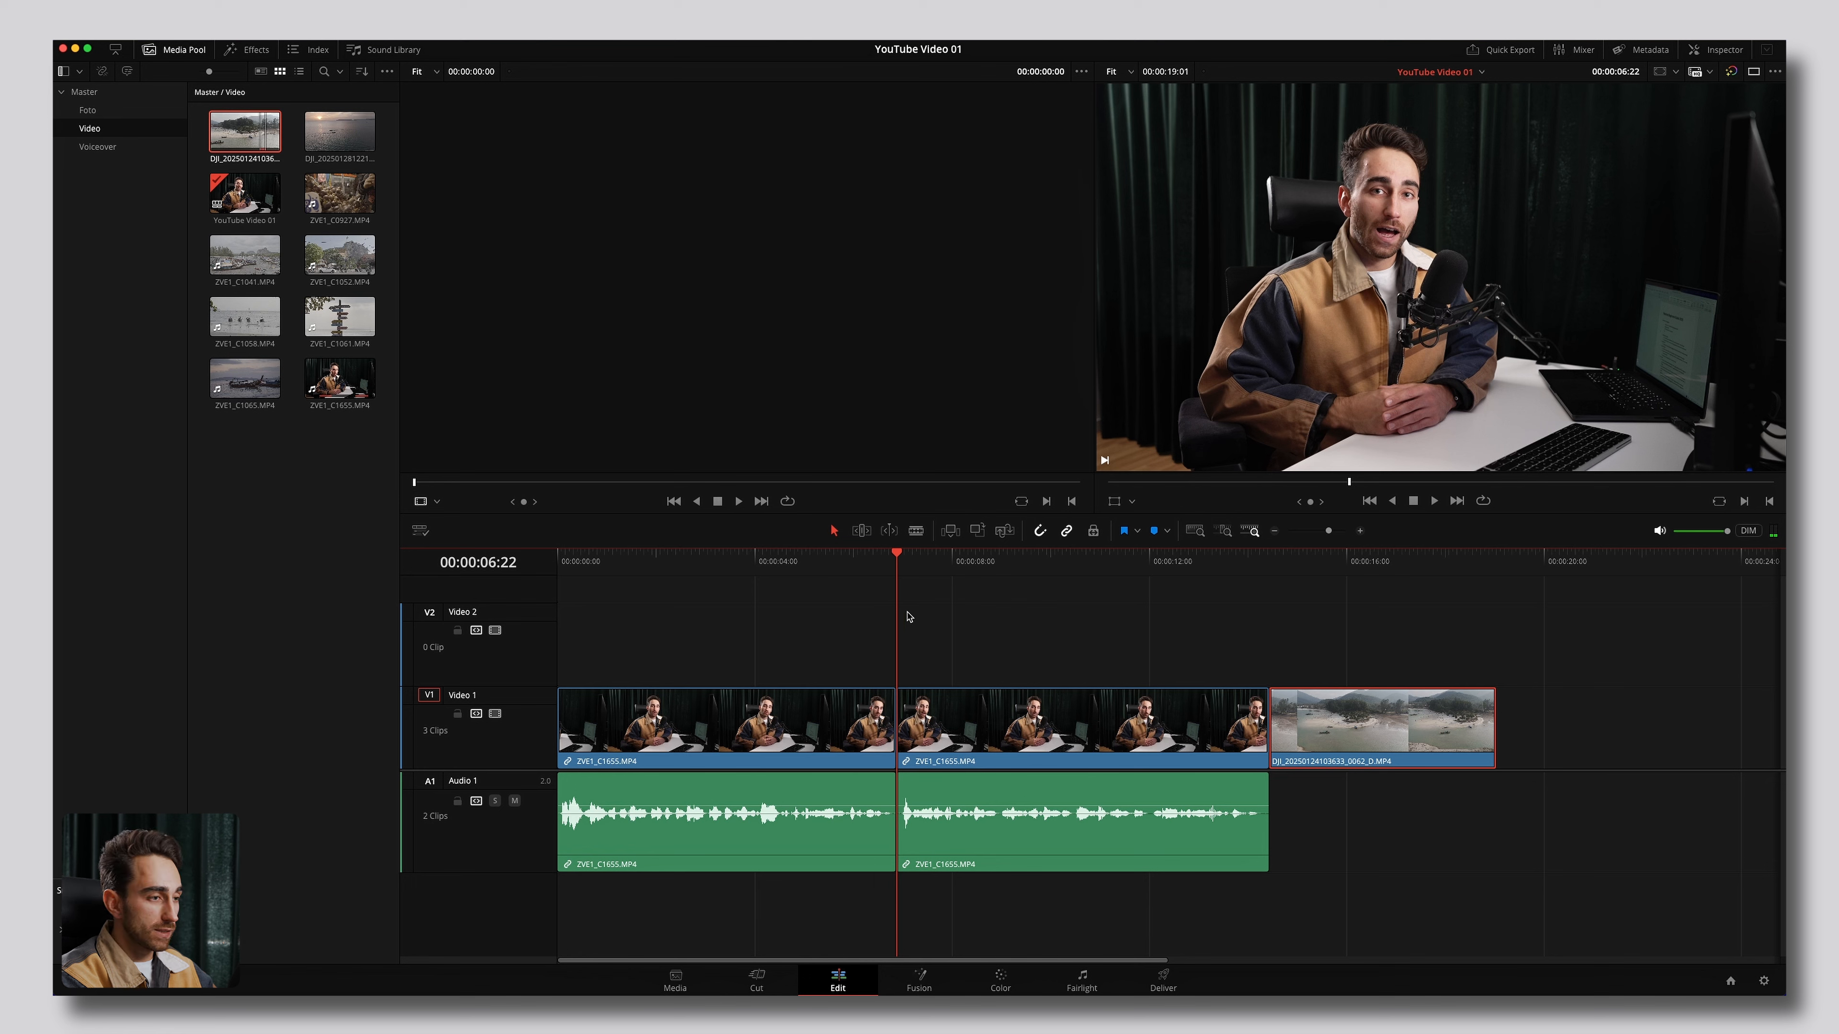
drag(1304, 562, 908, 572)
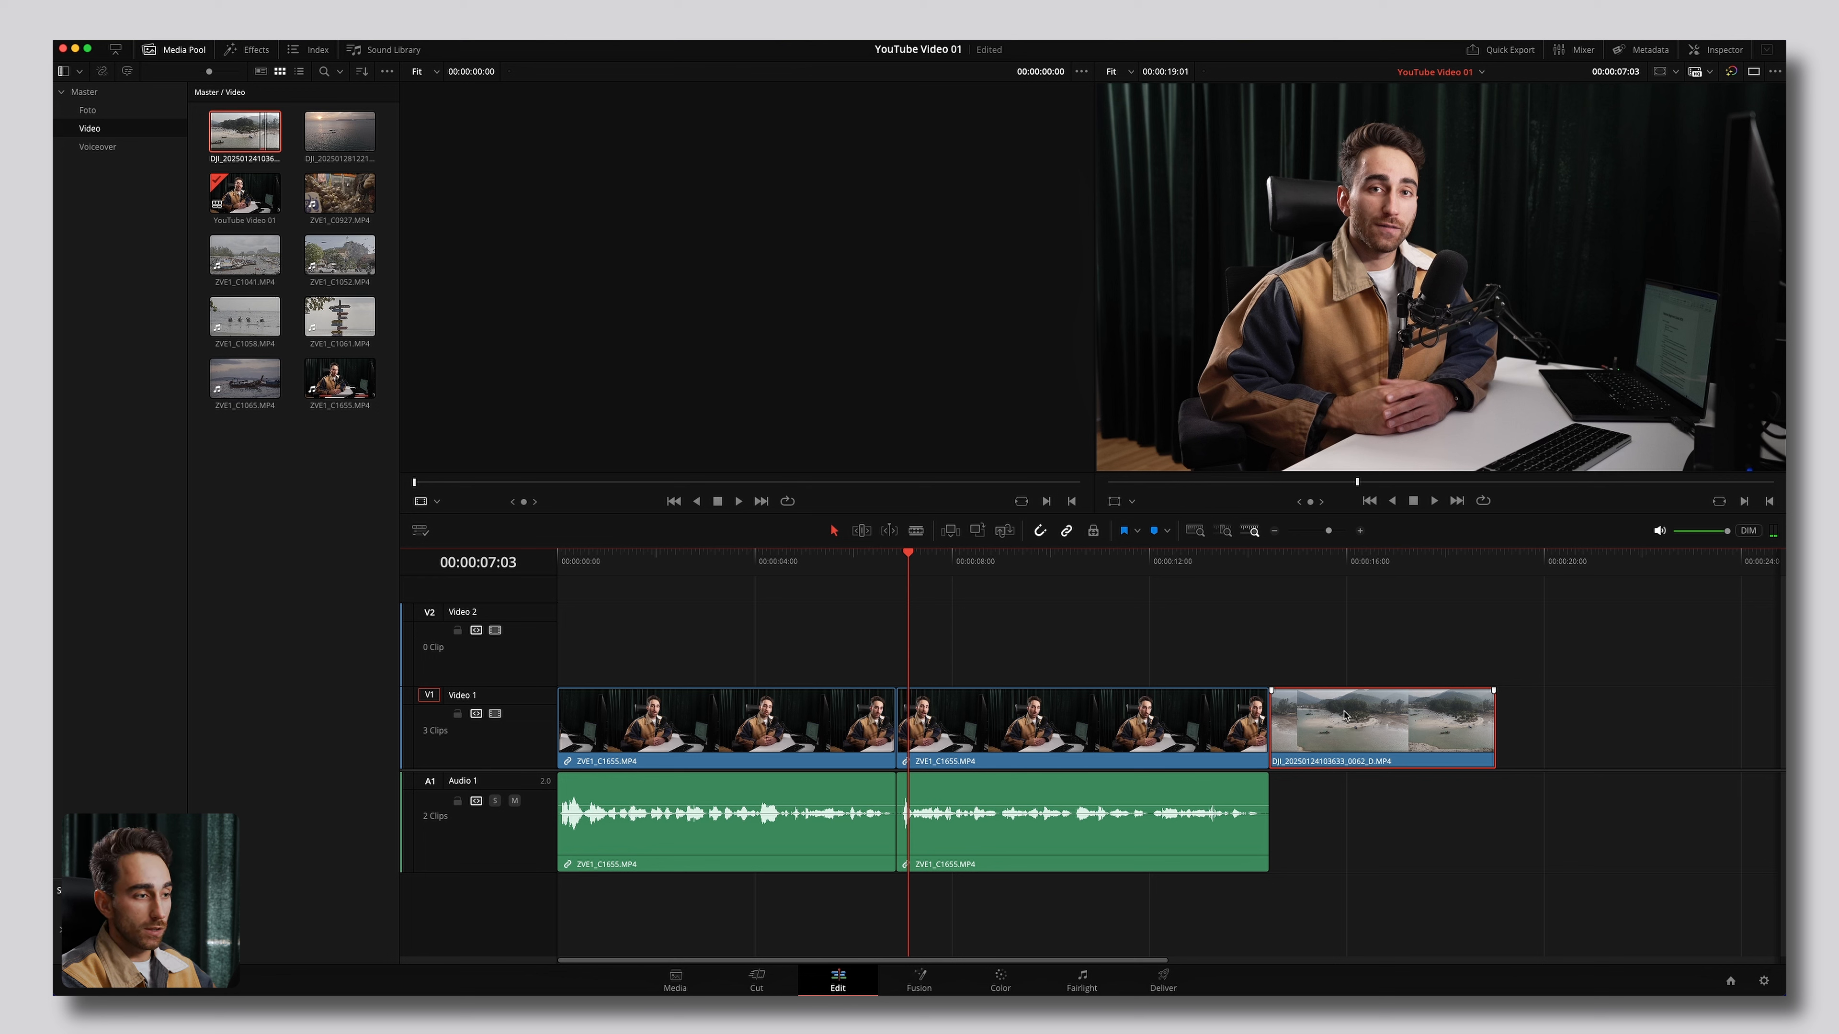
drag(1383, 734, 1006, 648)
click(901, 573)
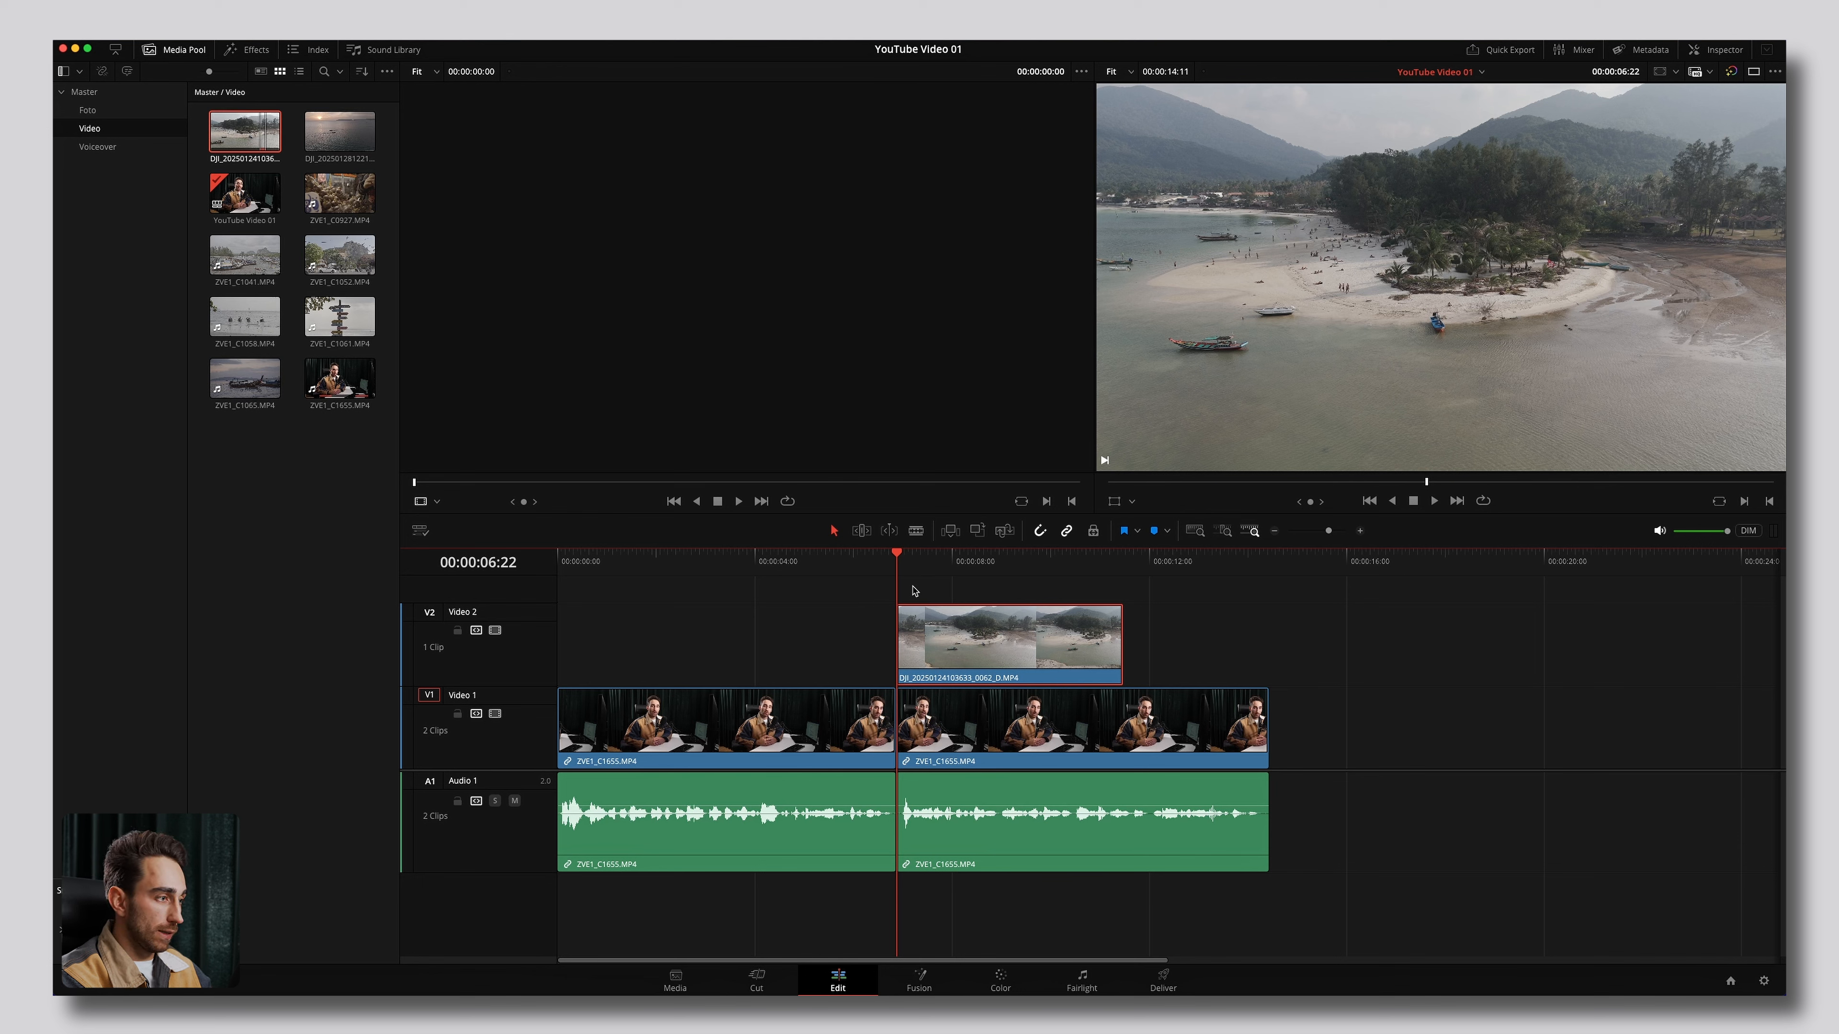
Play the drone B-roll over the speech and trim the end of the drone clip to 00:00:08:24.
click(1434, 501)
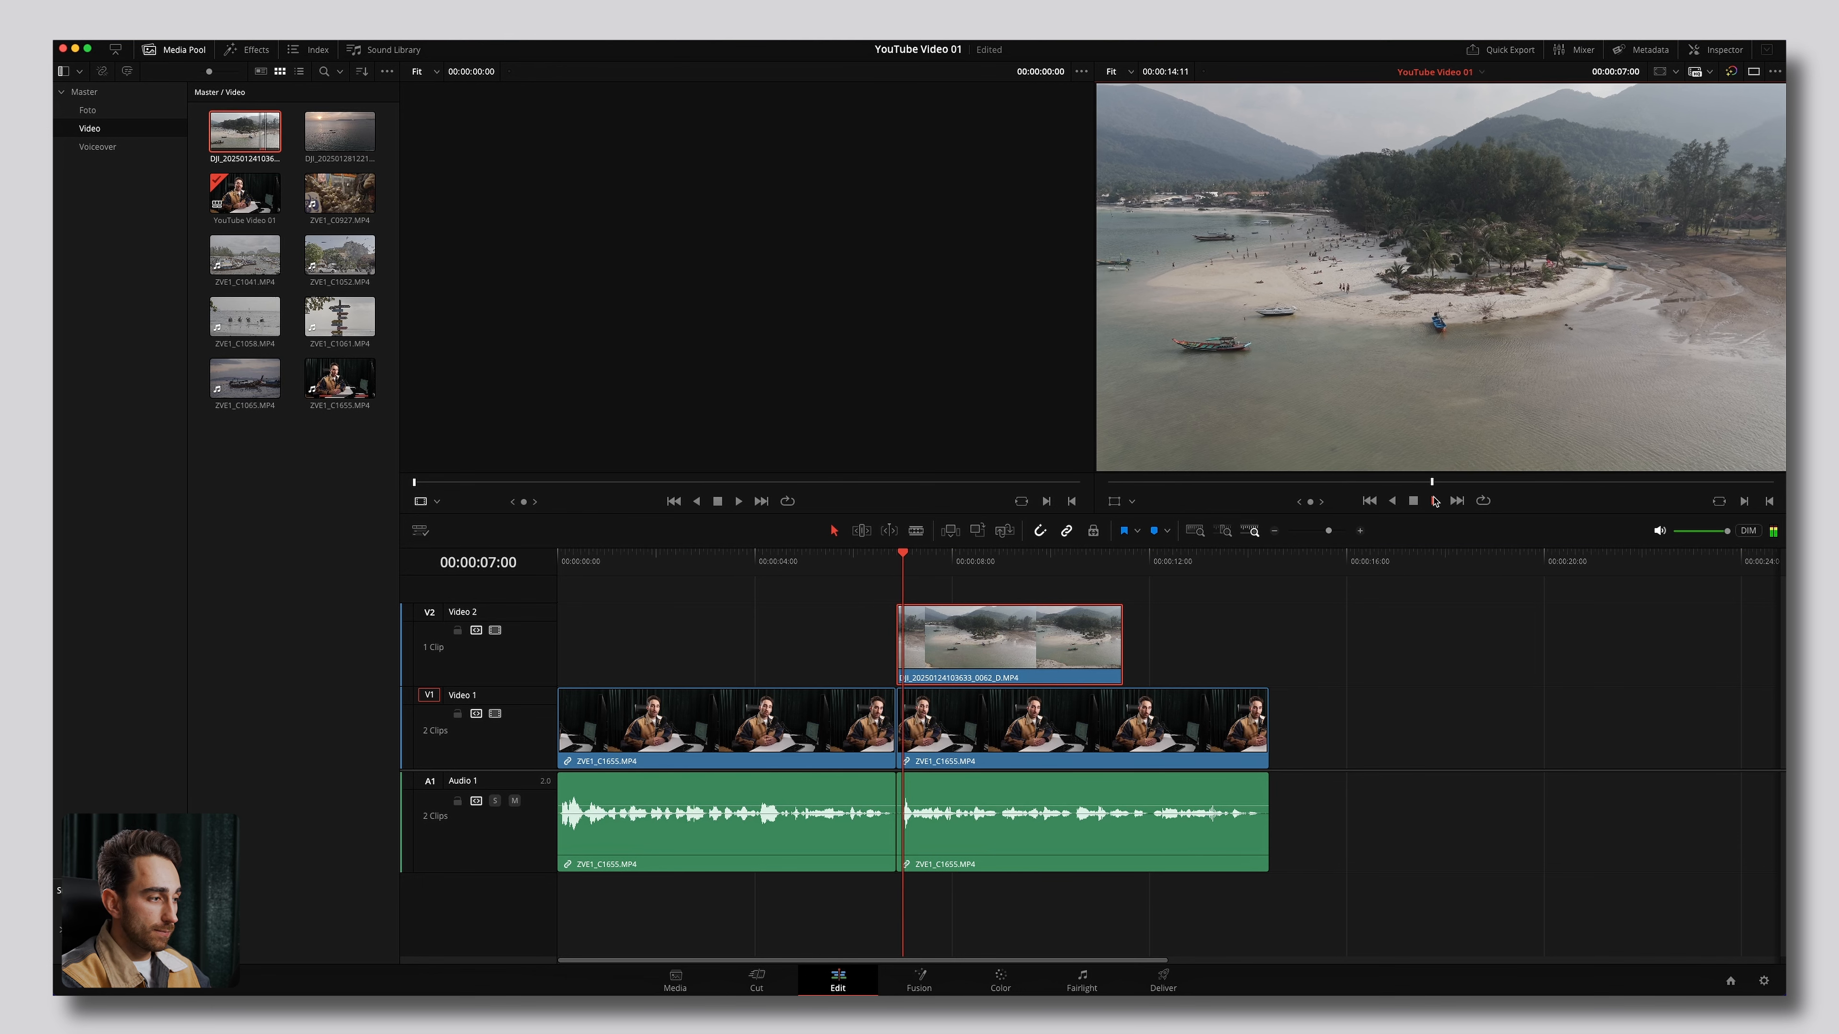
click(1413, 502)
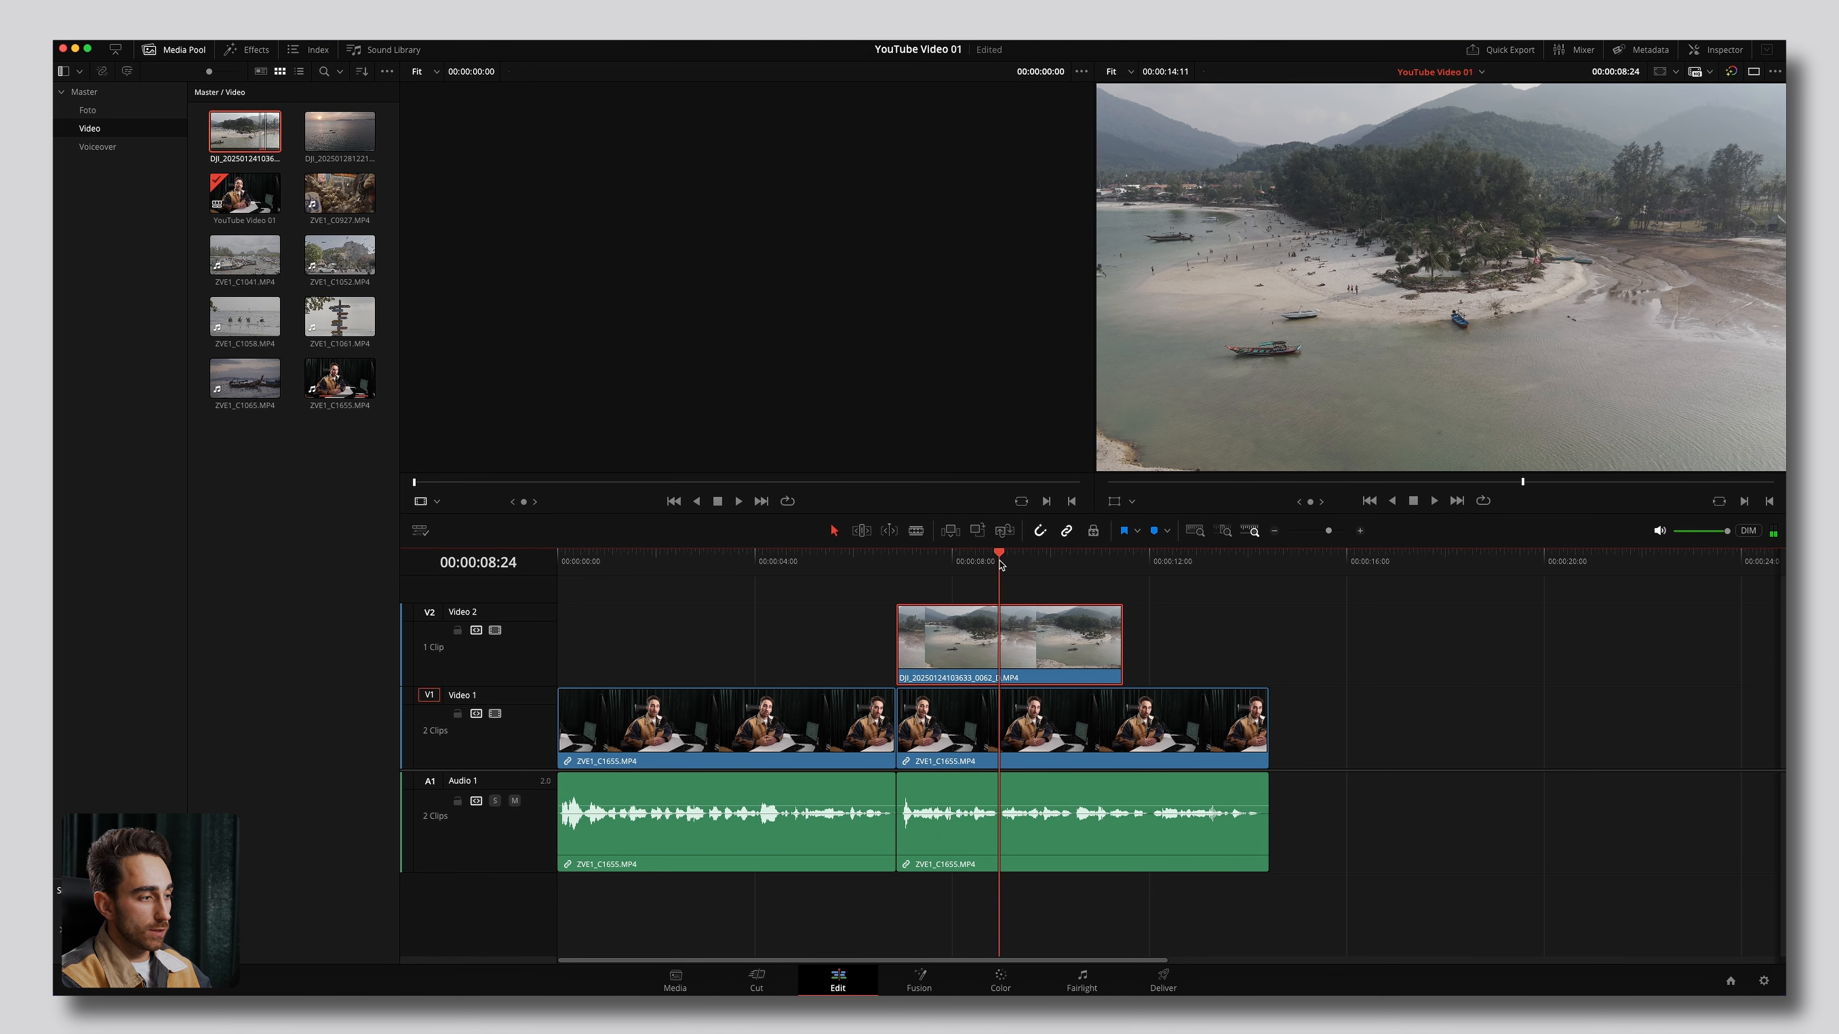
drag(1118, 640, 997, 638)
key(/)
scroll(1013, 660, up, 2)
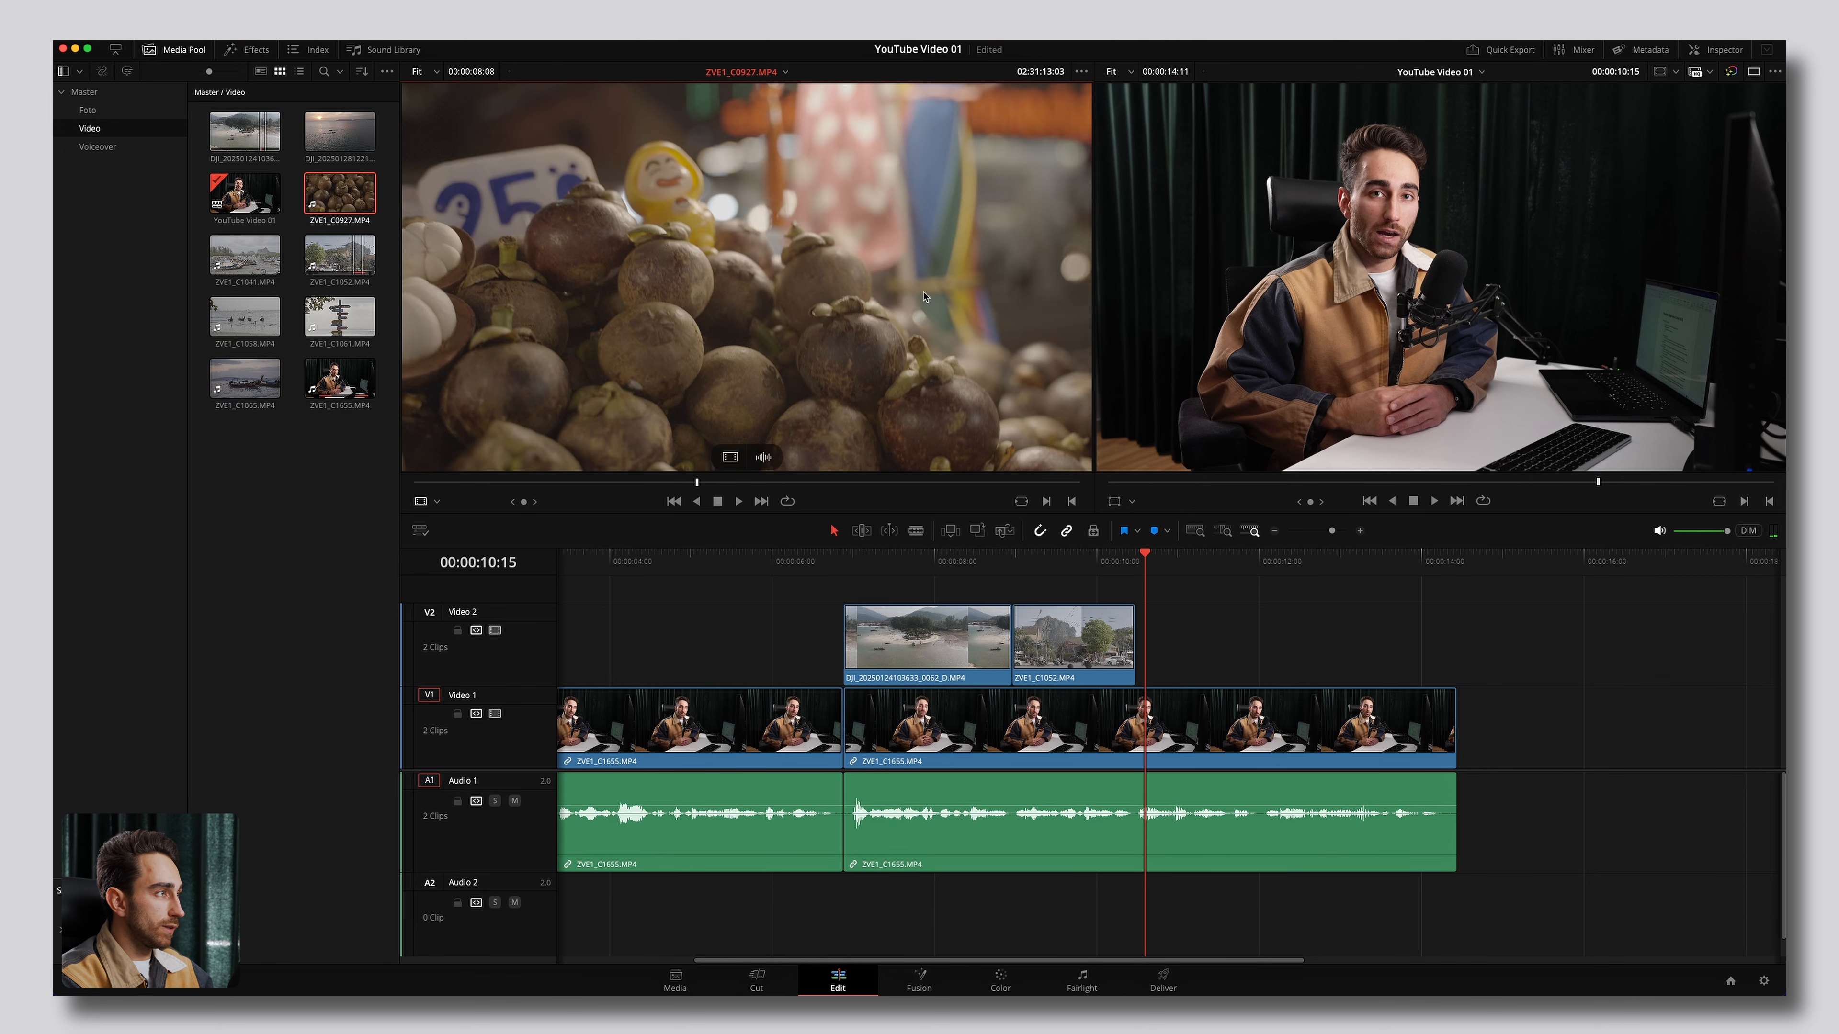
Mark ZVE1_C0927.MP4 from 02:31:15:05 to 02:31:16:11 and place only its video on Video 2 after the ZVE1_C1052.MP4 clip.
click(758, 483)
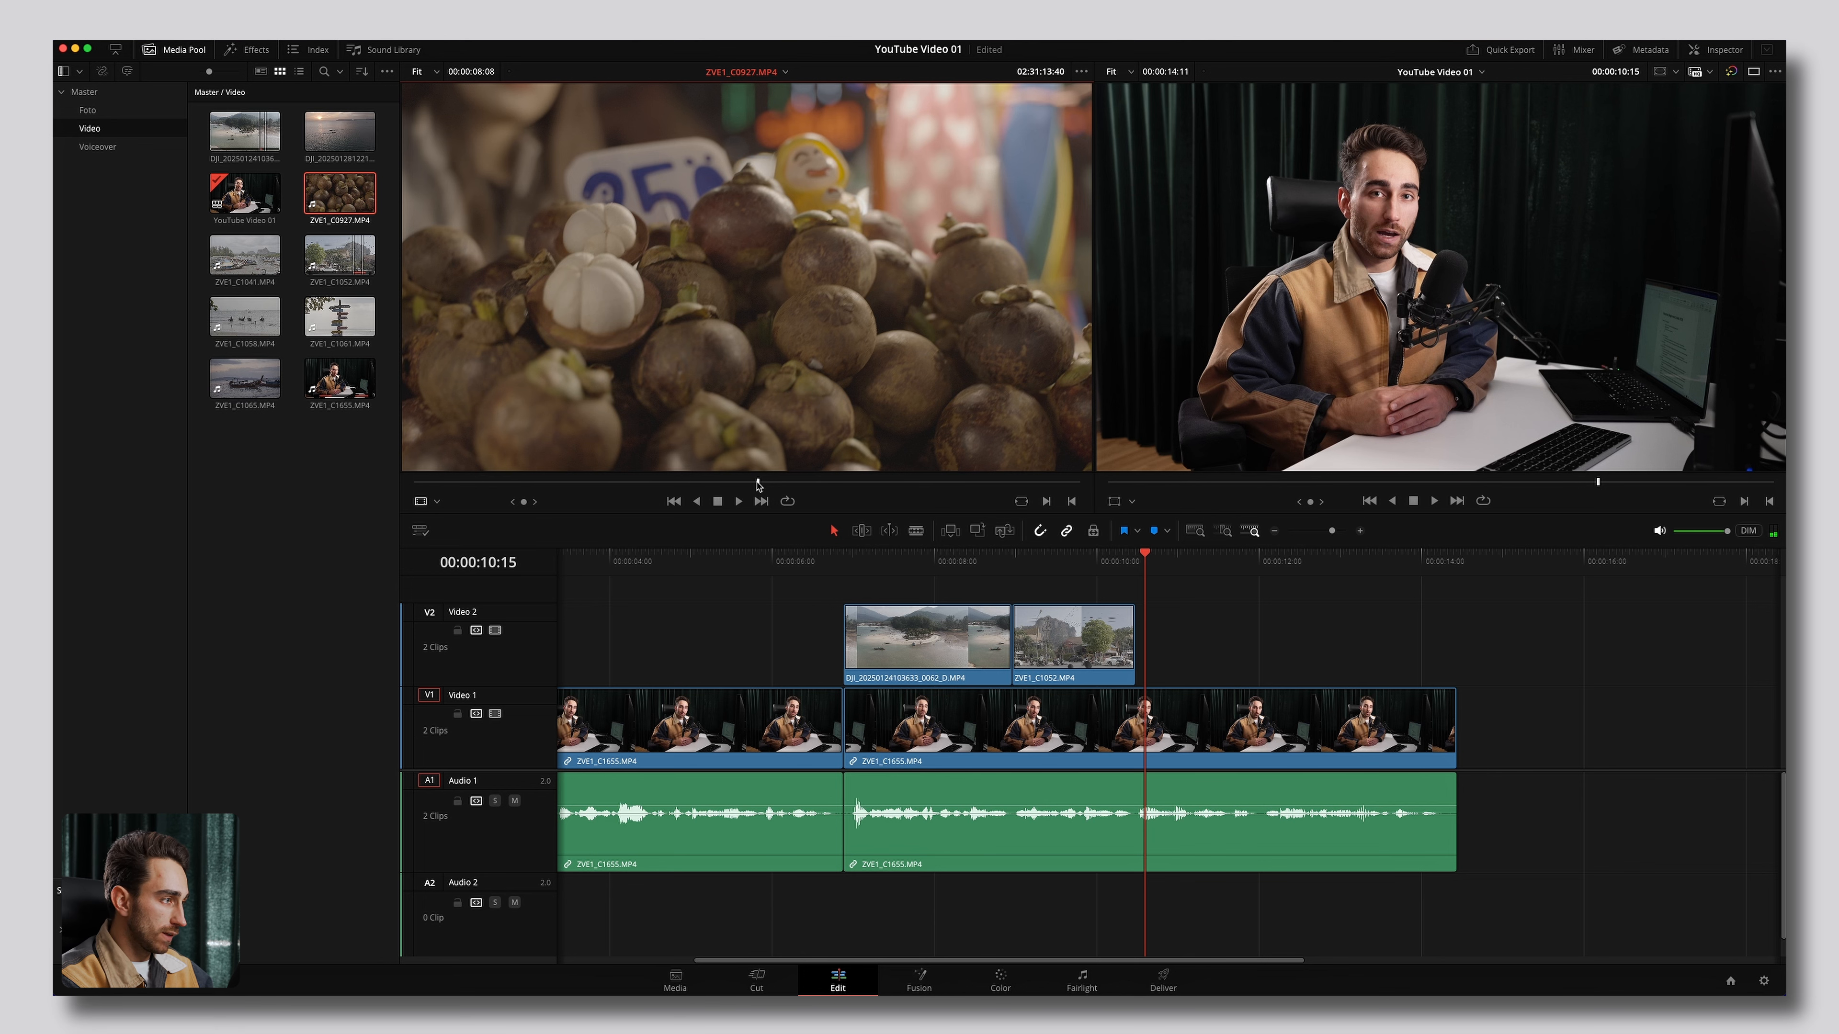
drag(758, 483, 956, 482)
key(i)
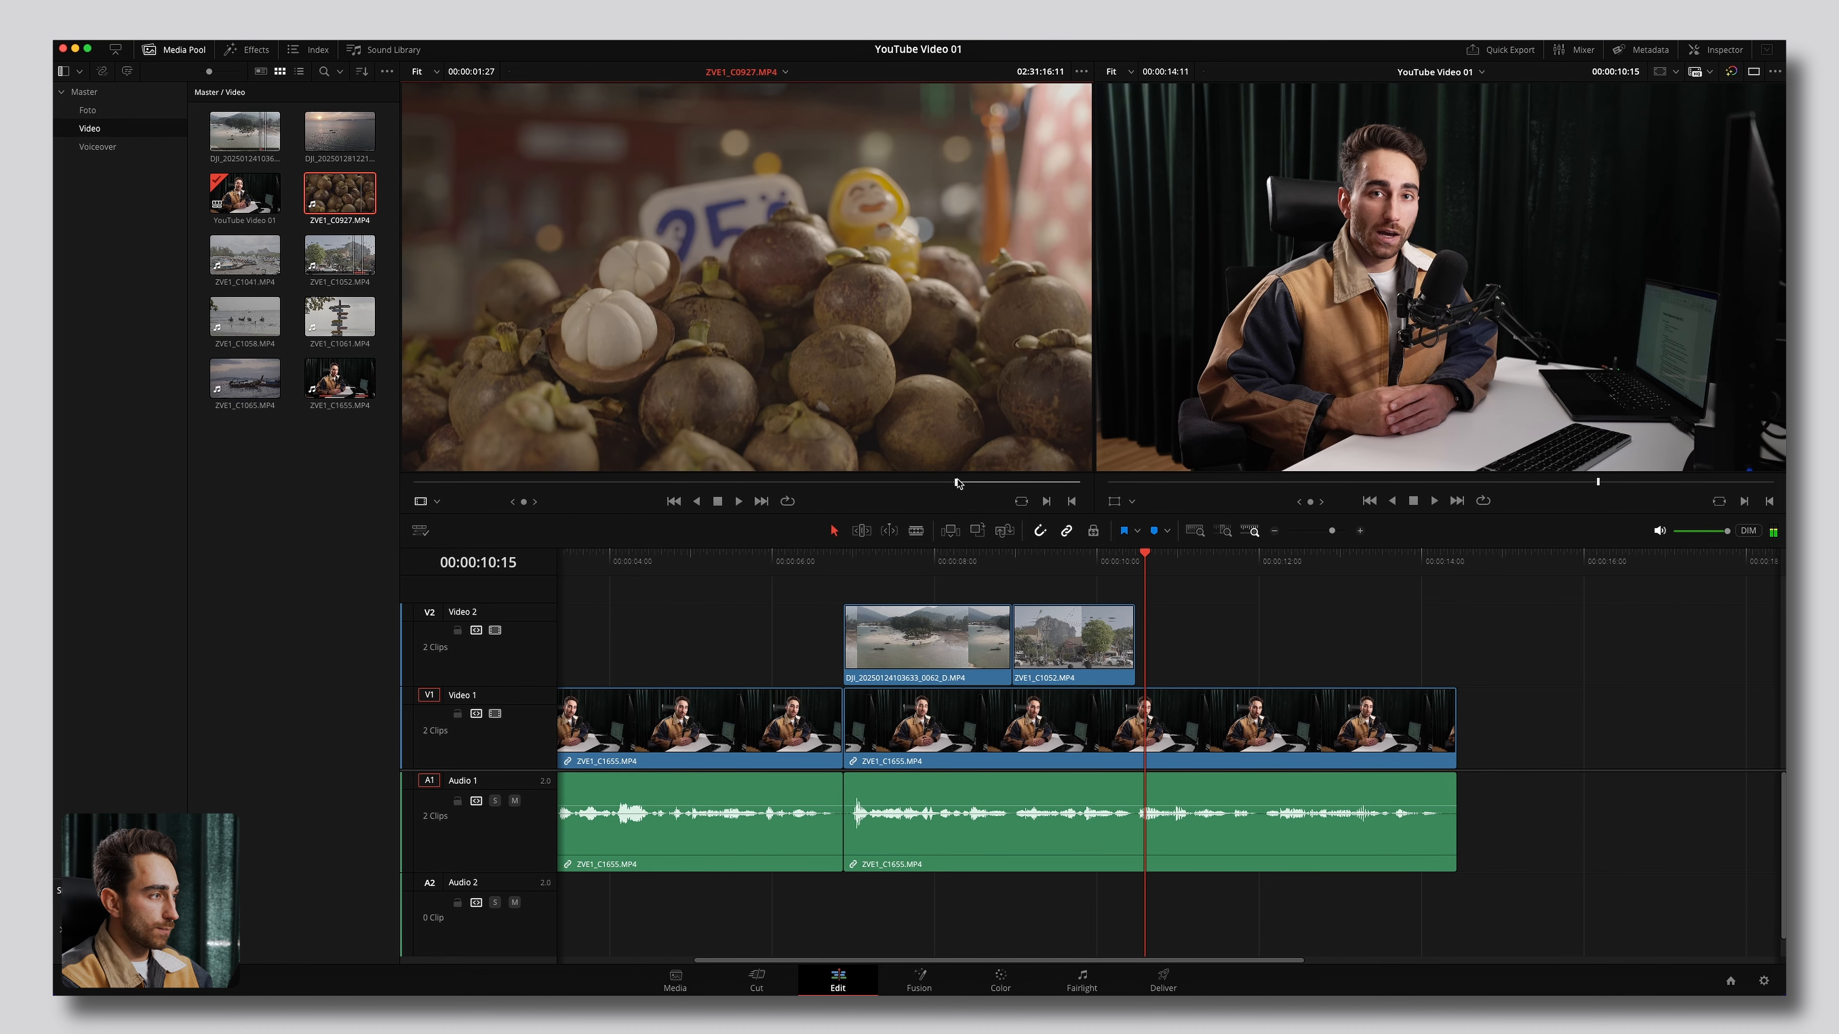
key(o)
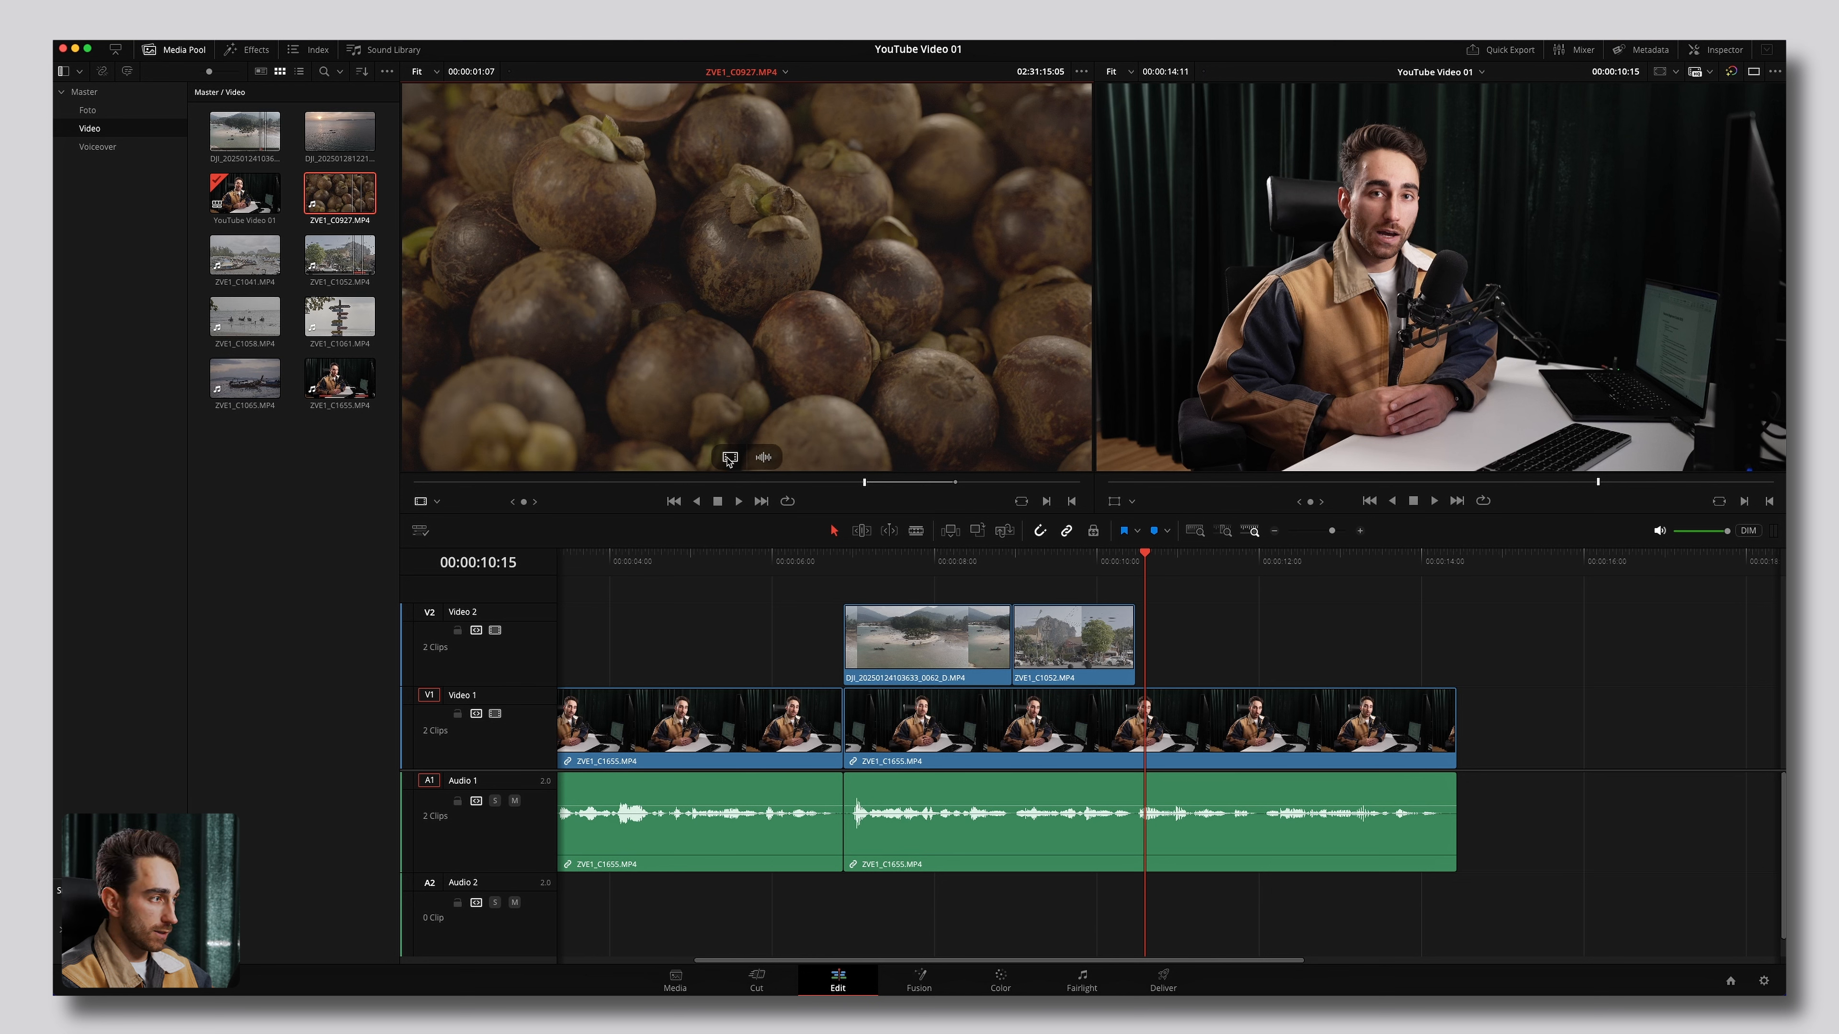
drag(729, 461, 1185, 644)
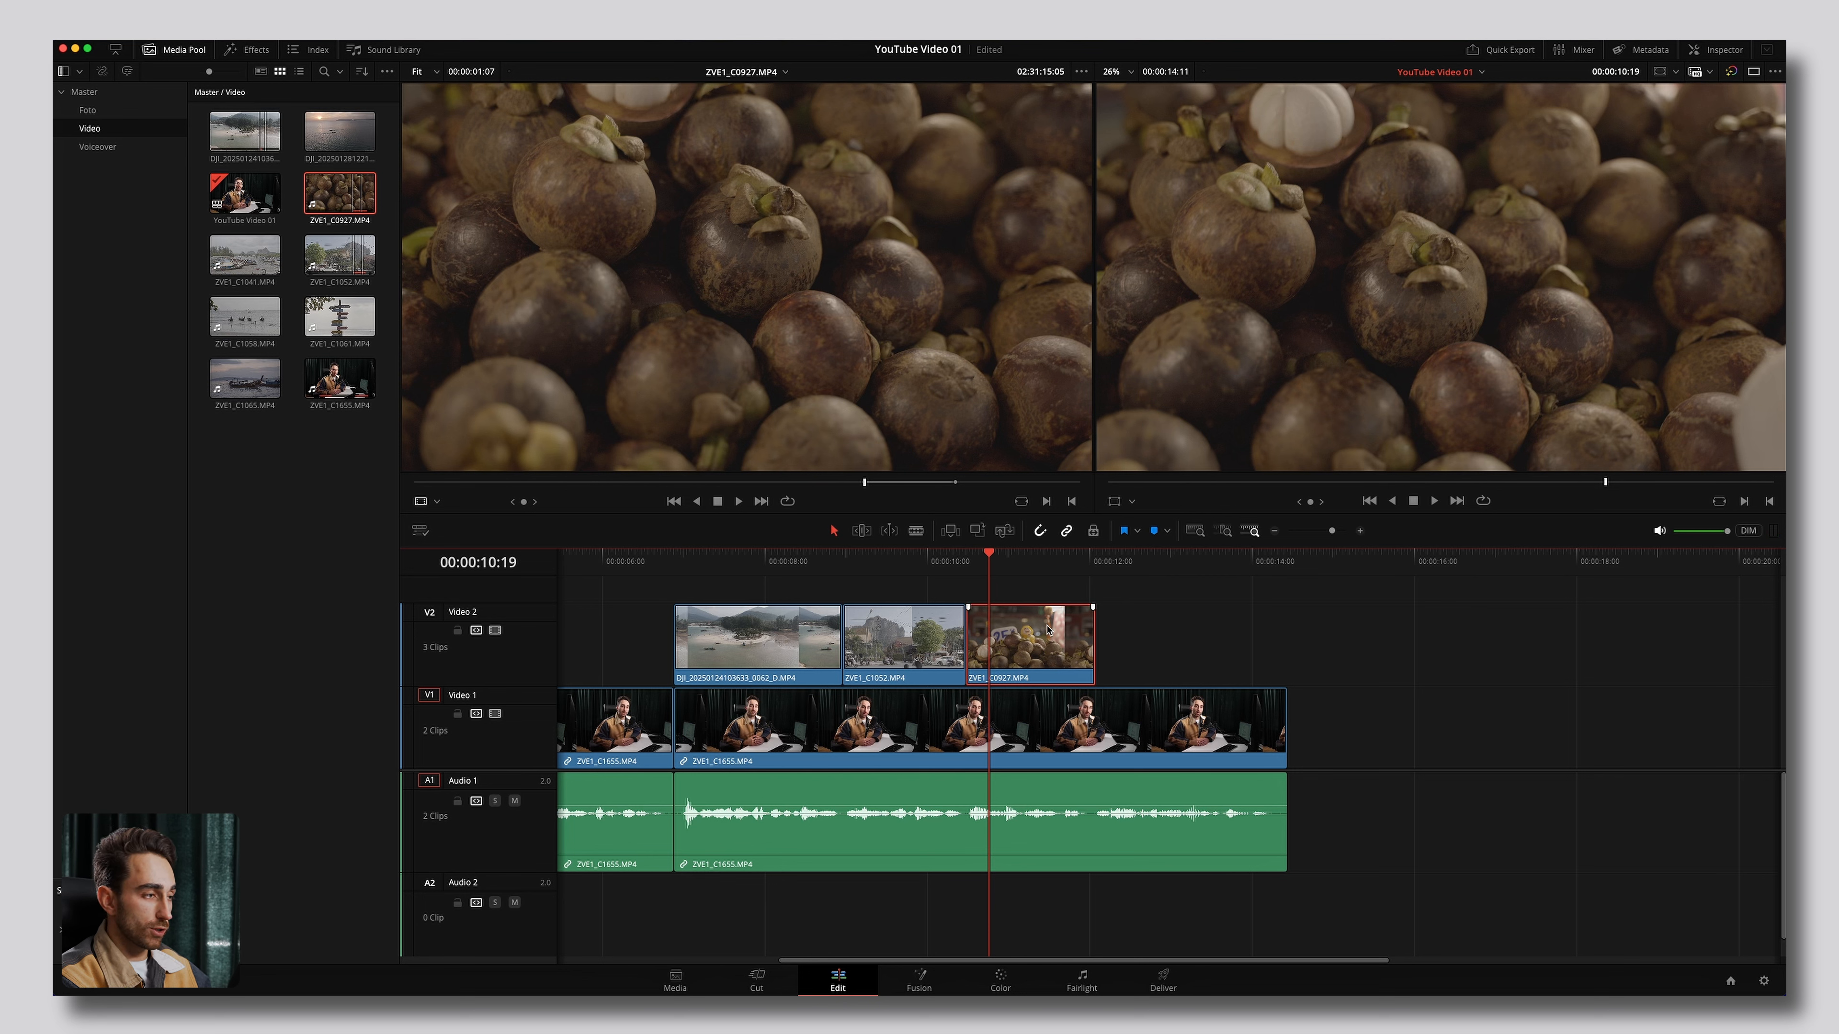
Slip the content of the fruit clip on Video 2 in Trim Edit mode and play it back from its start.
click(863, 532)
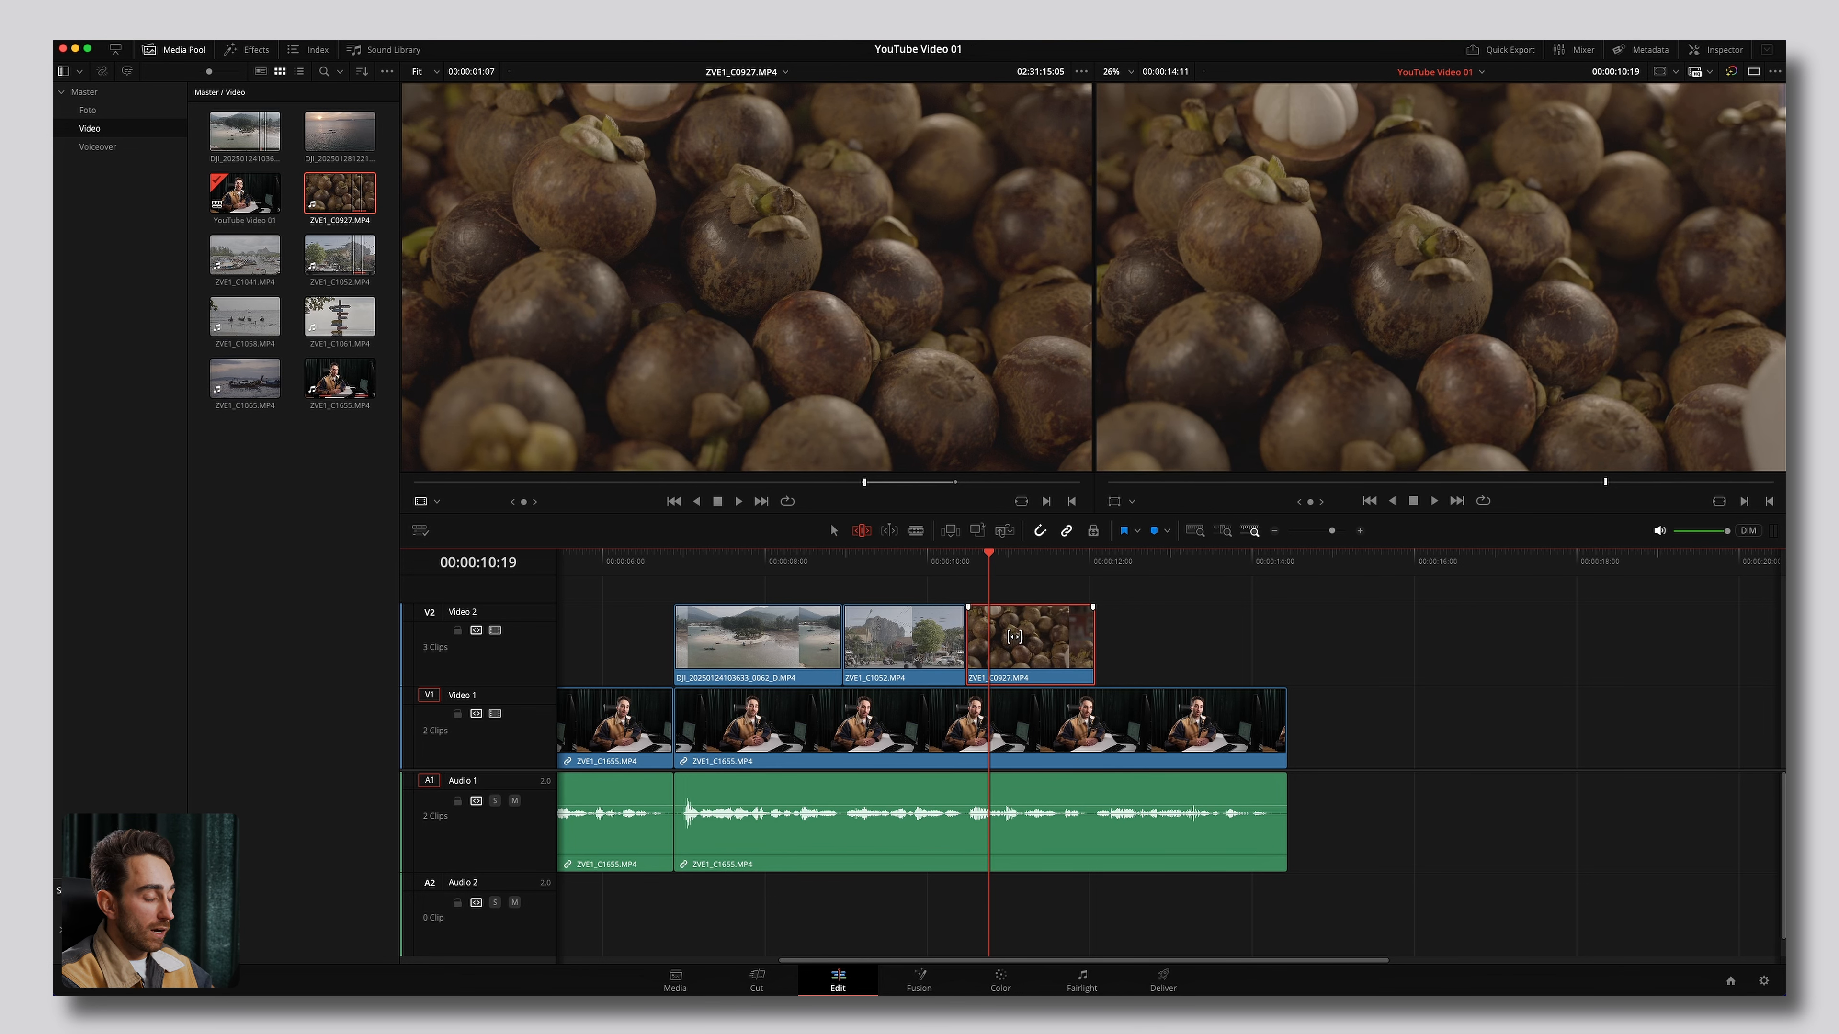
drag(1015, 636, 1160, 647)
key(a)
key(space)
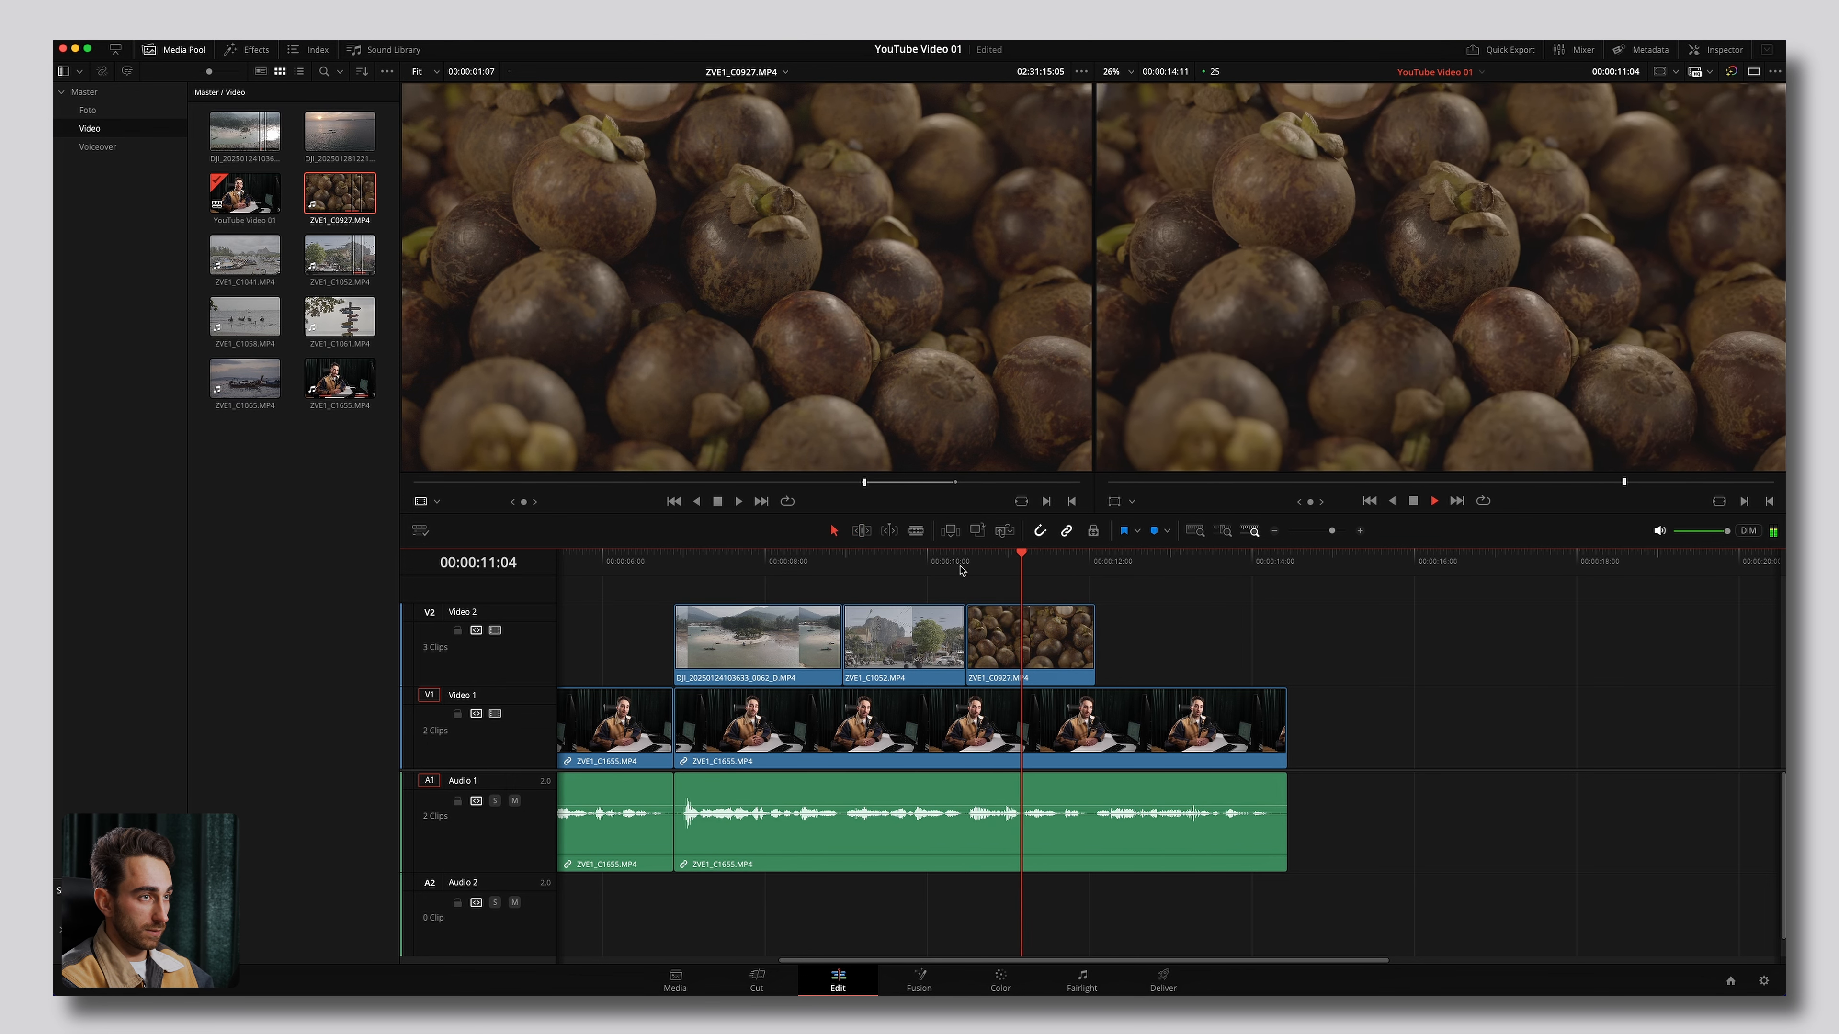
click(964, 564)
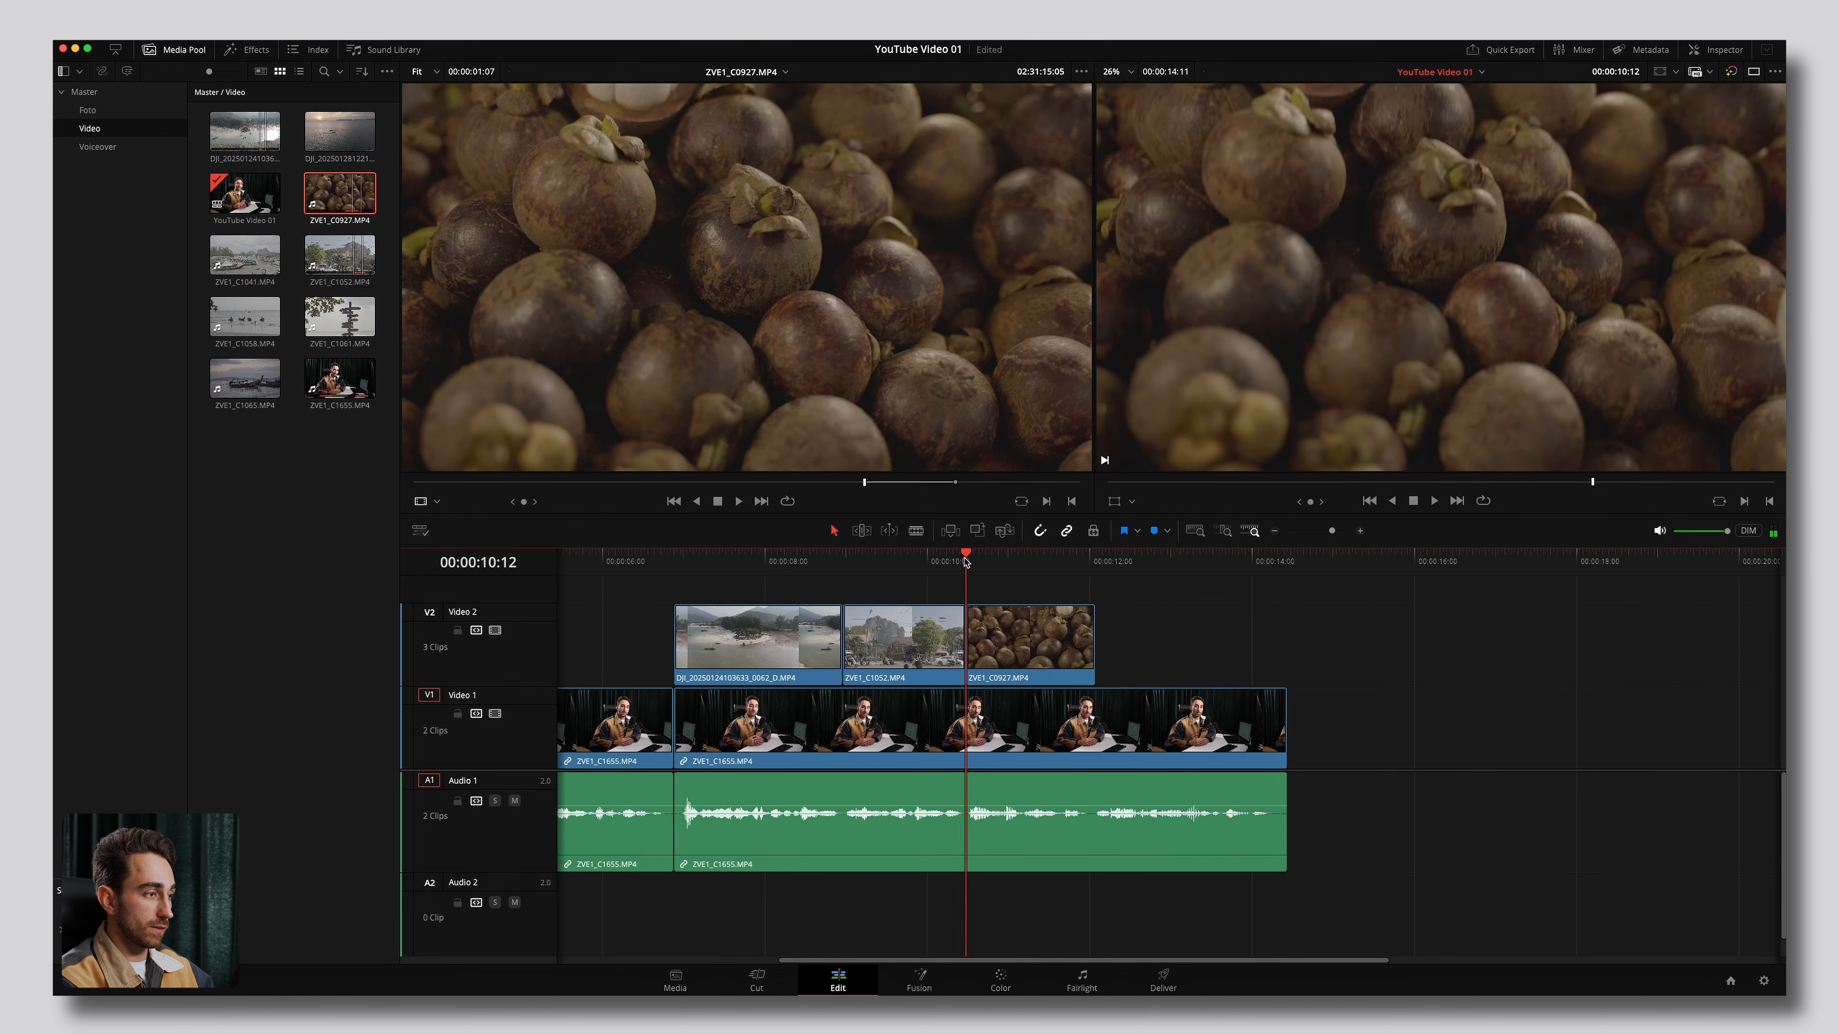
key(space)
Open the Foto bin and place the aerial photo of the villa with the pool on Video 2 after the fruit clip.
mouse_move(517, 394)
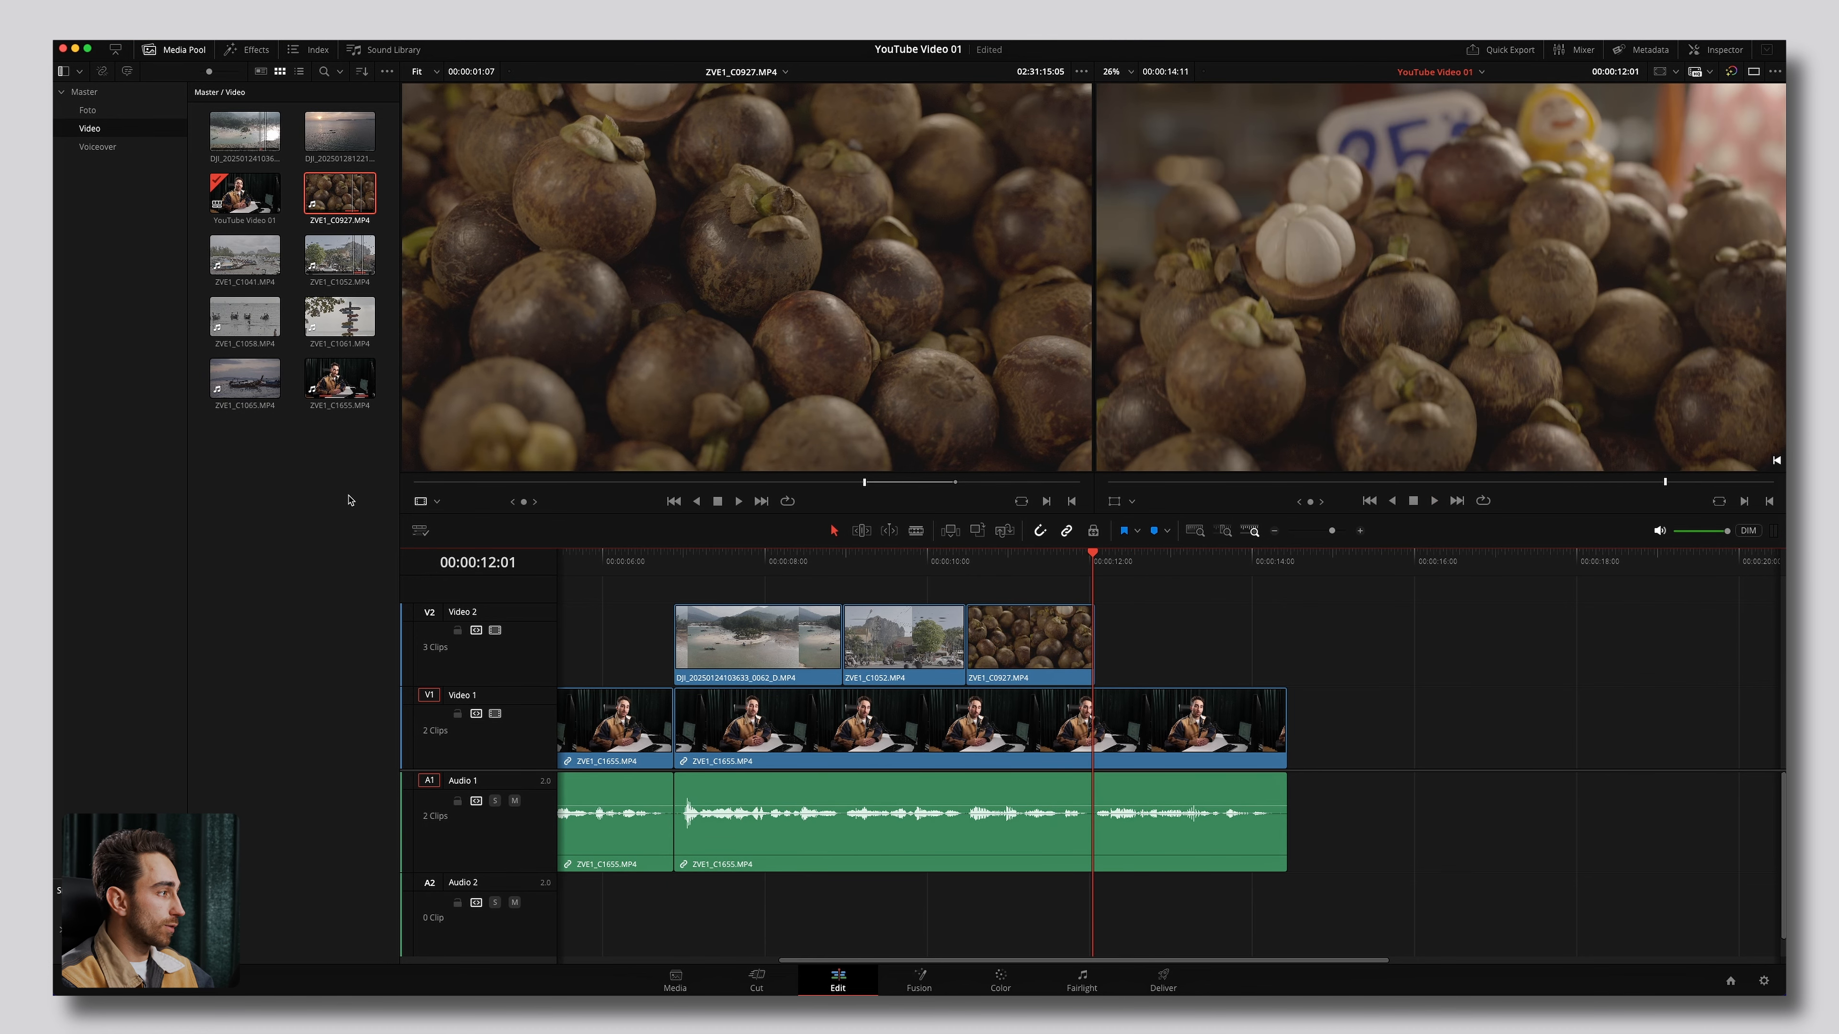
click(88, 109)
click(261, 148)
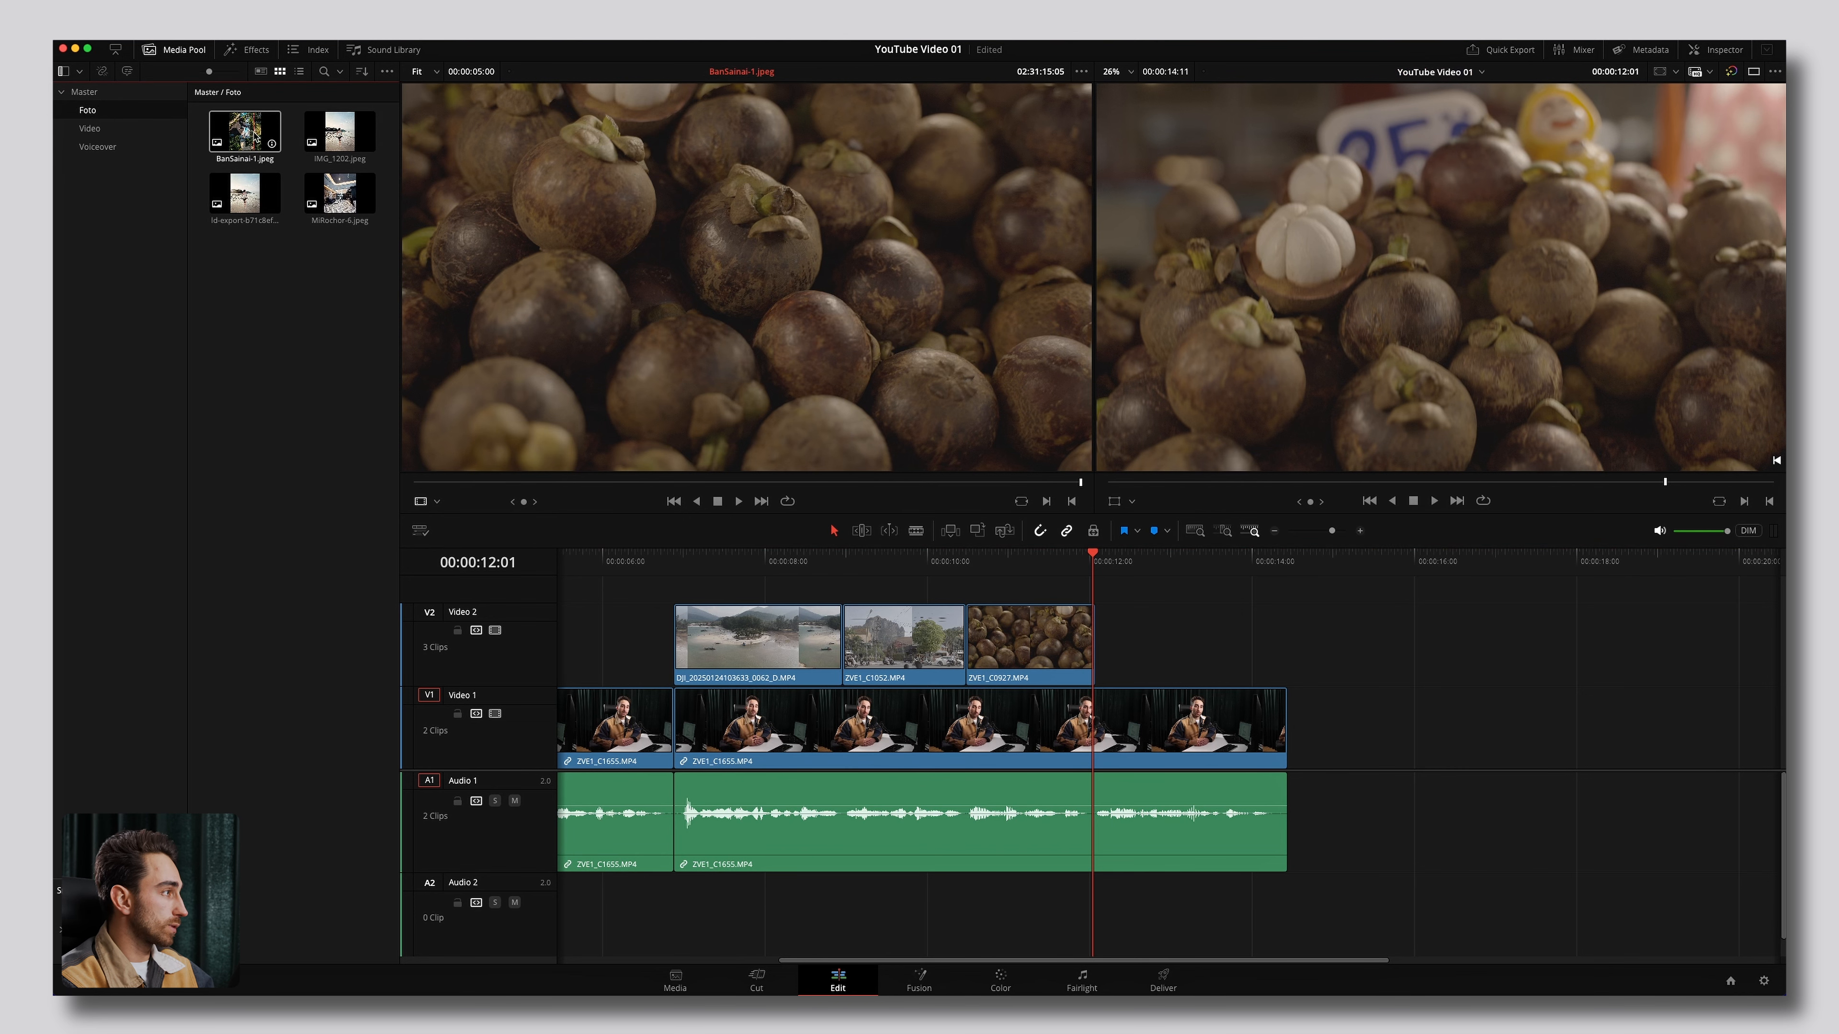
click(250, 318)
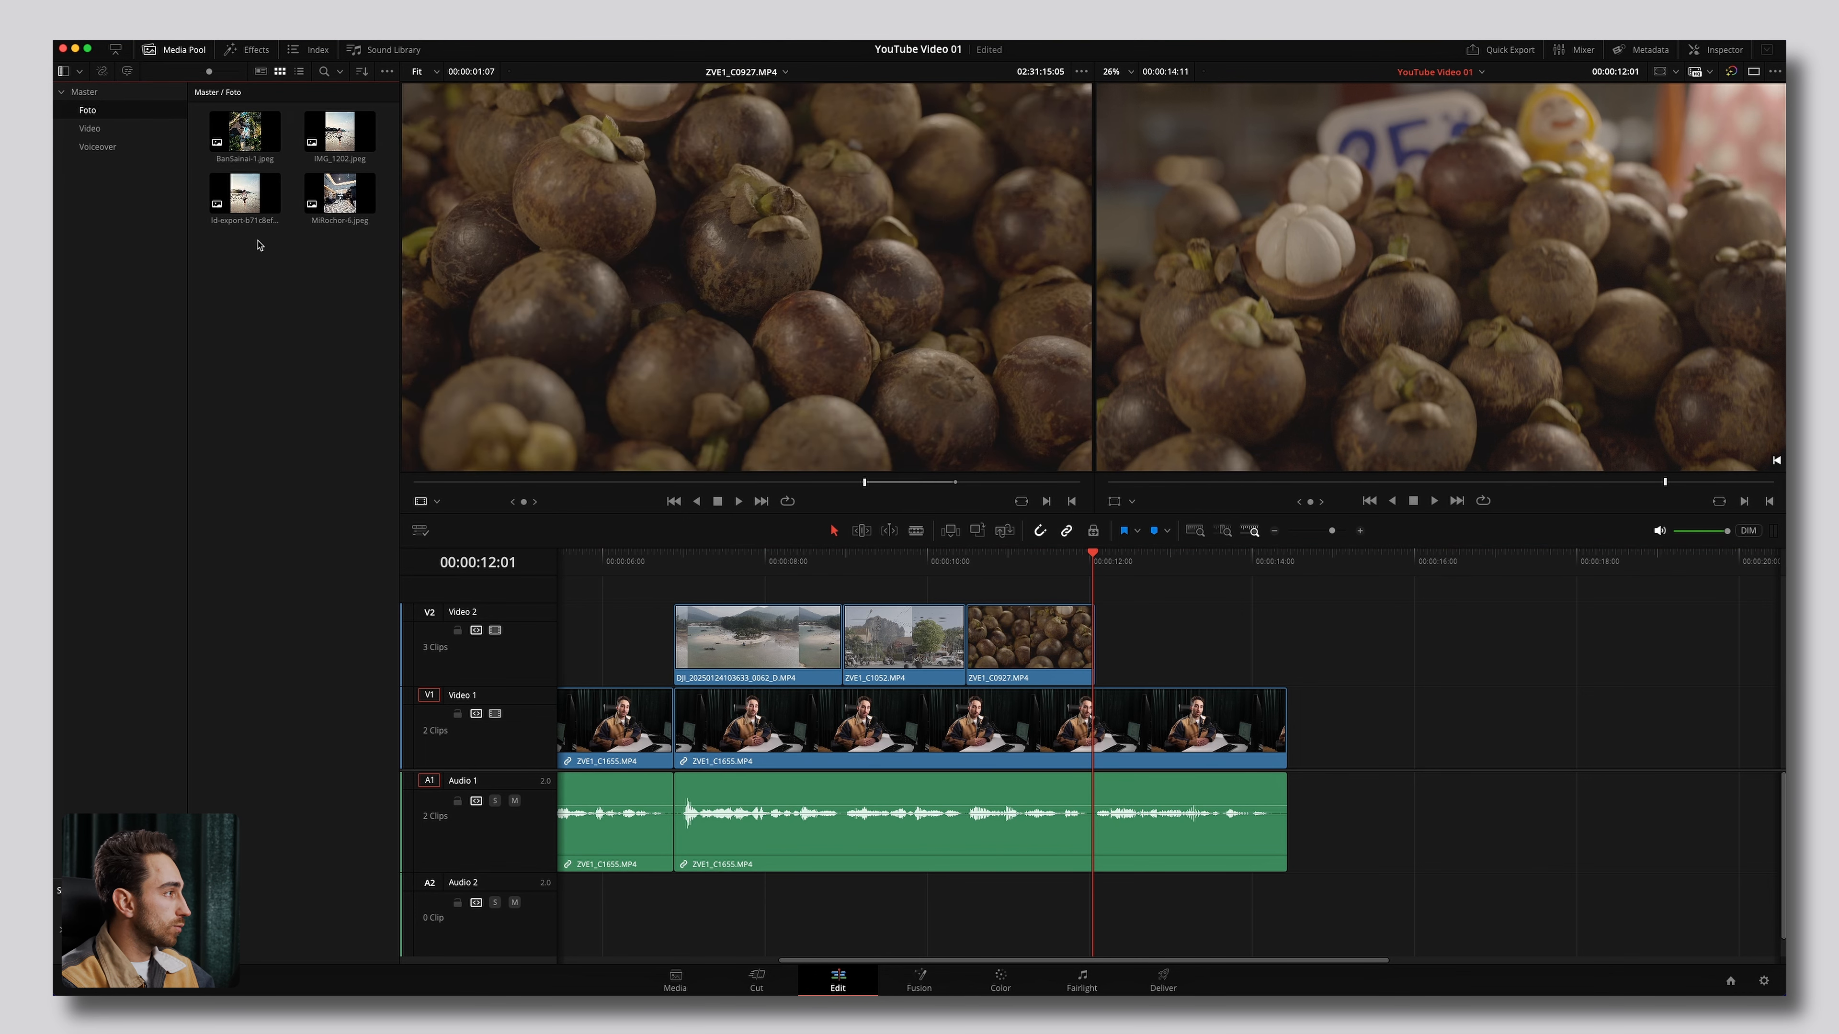
click(244, 134)
drag(244, 135, 1164, 594)
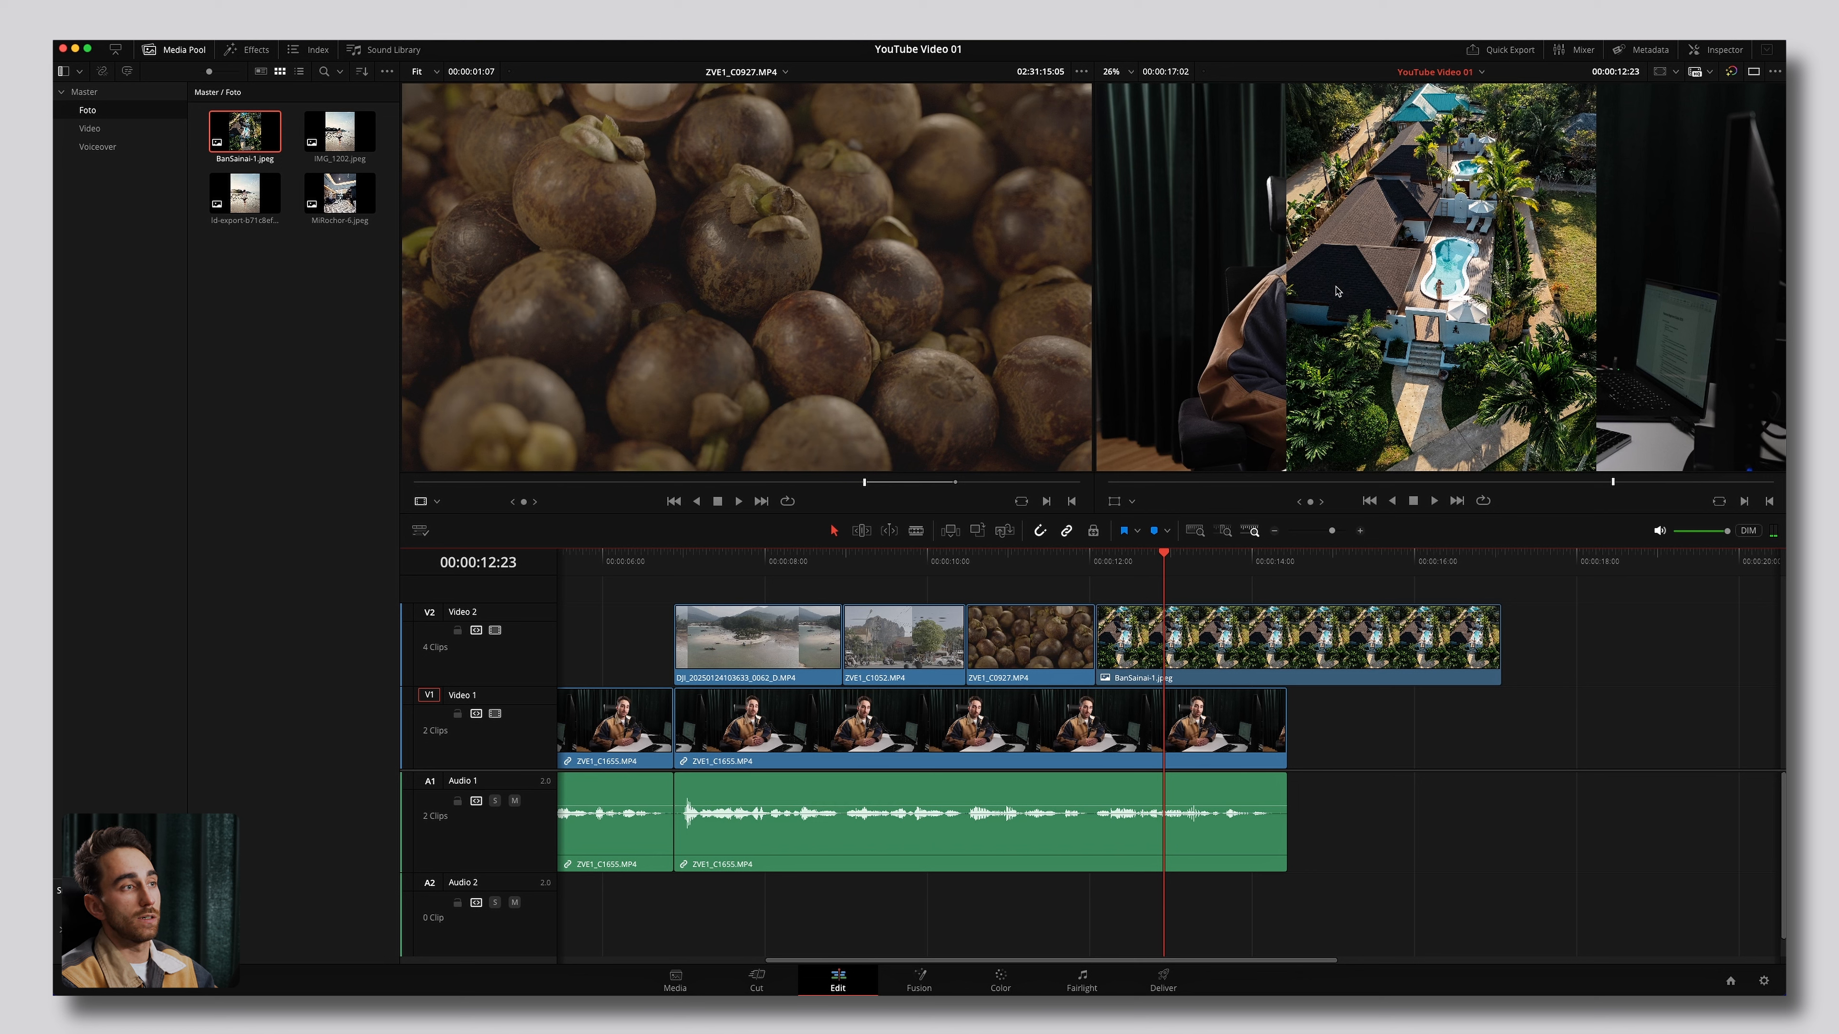
Set the villa photo's Zoom to 2.280 in the Inspector so that it fills the frame.
click(1269, 650)
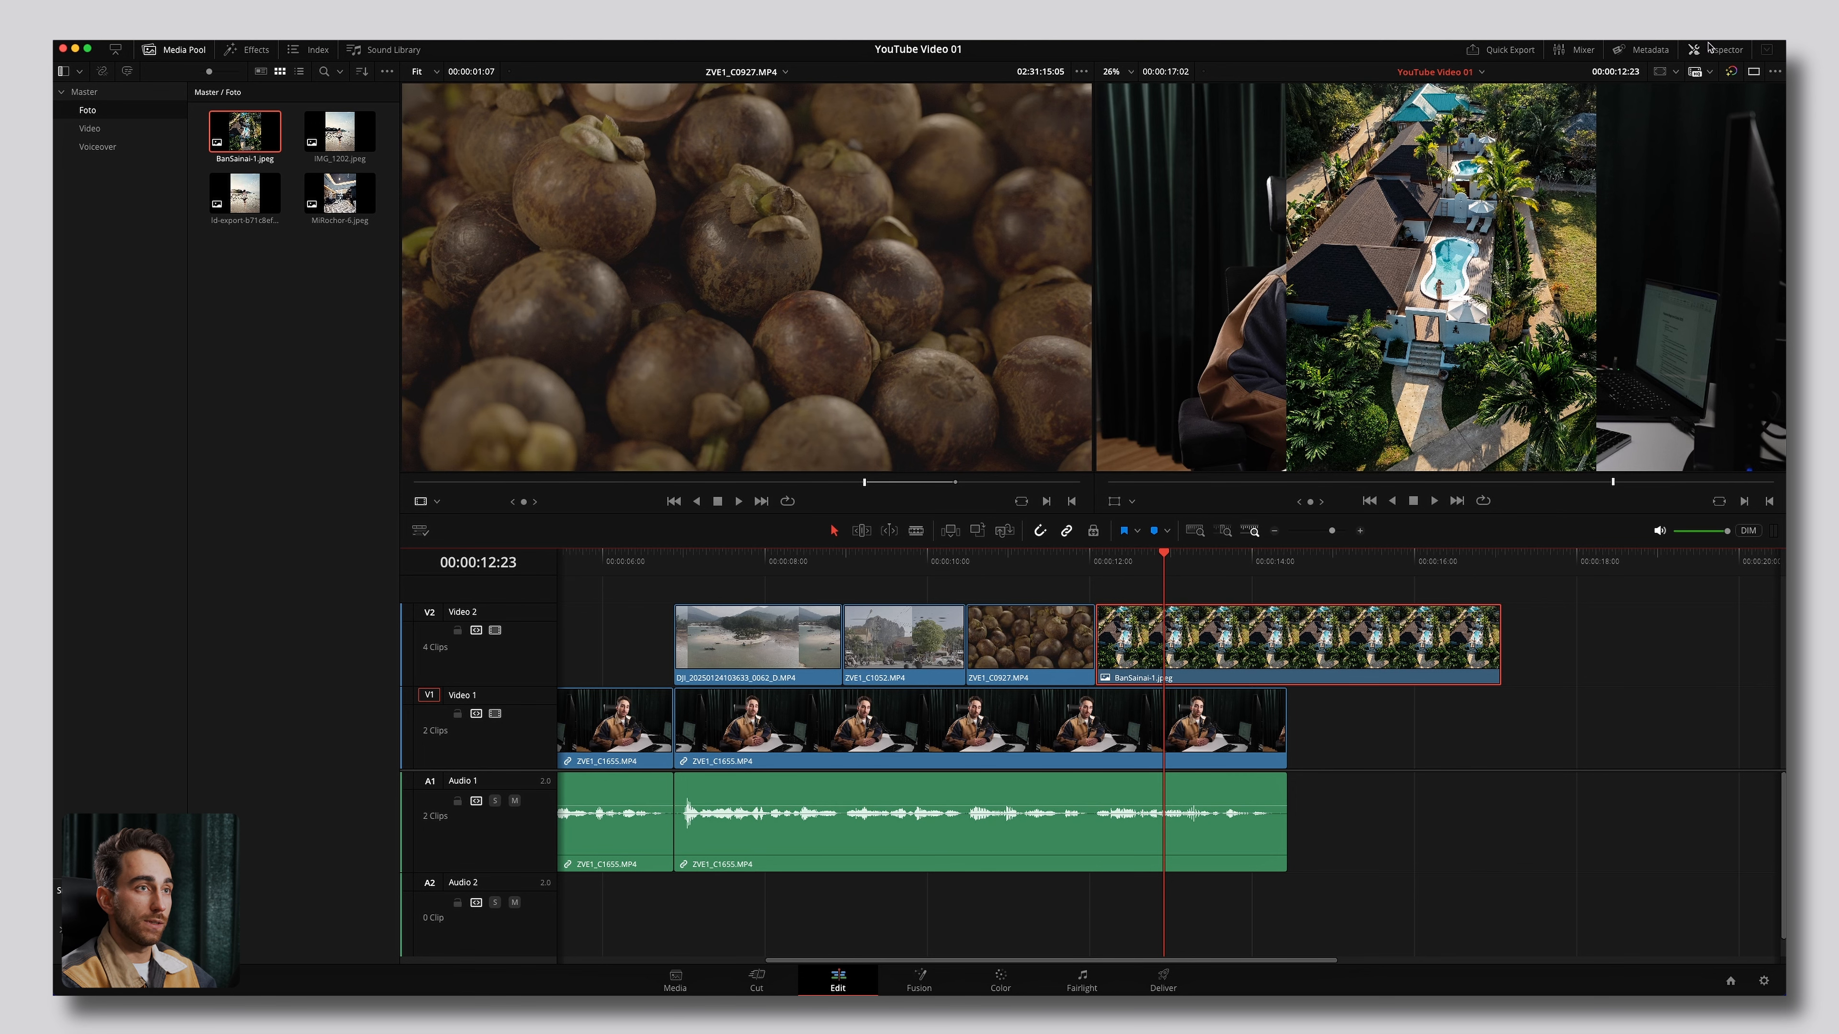
click(1719, 52)
key(Up)
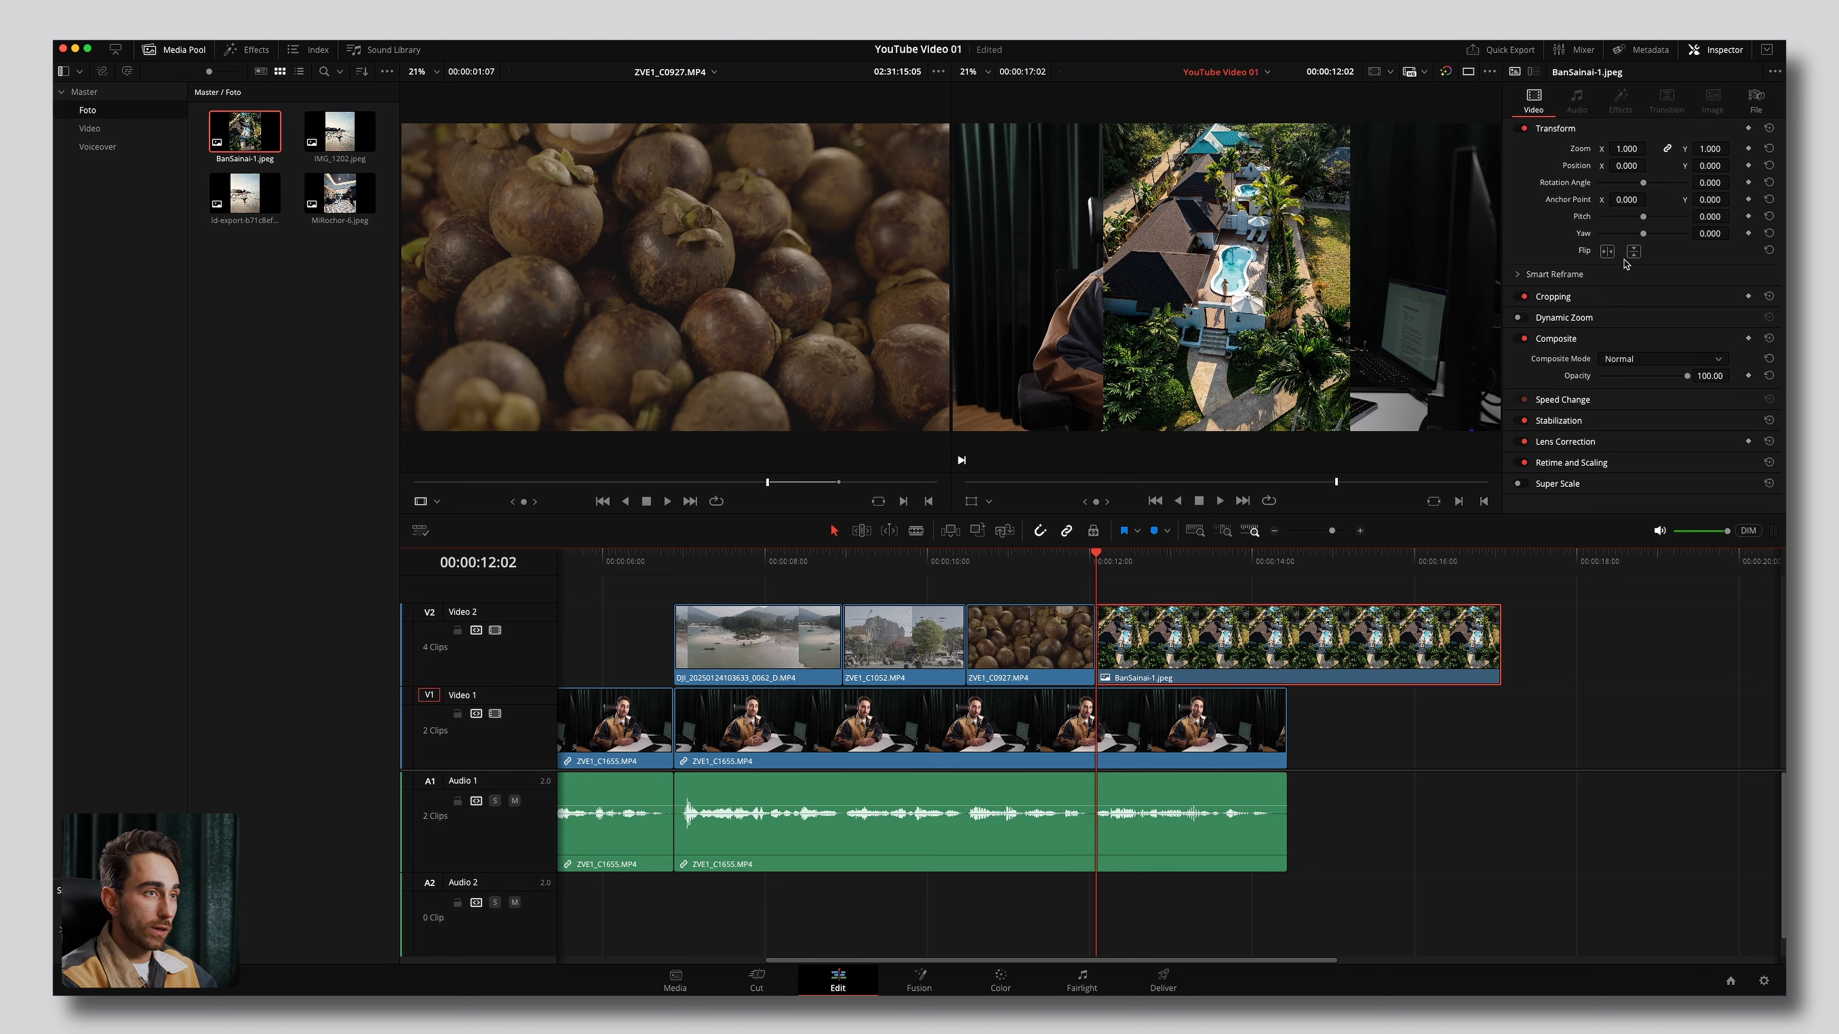
drag(1631, 150, 1671, 148)
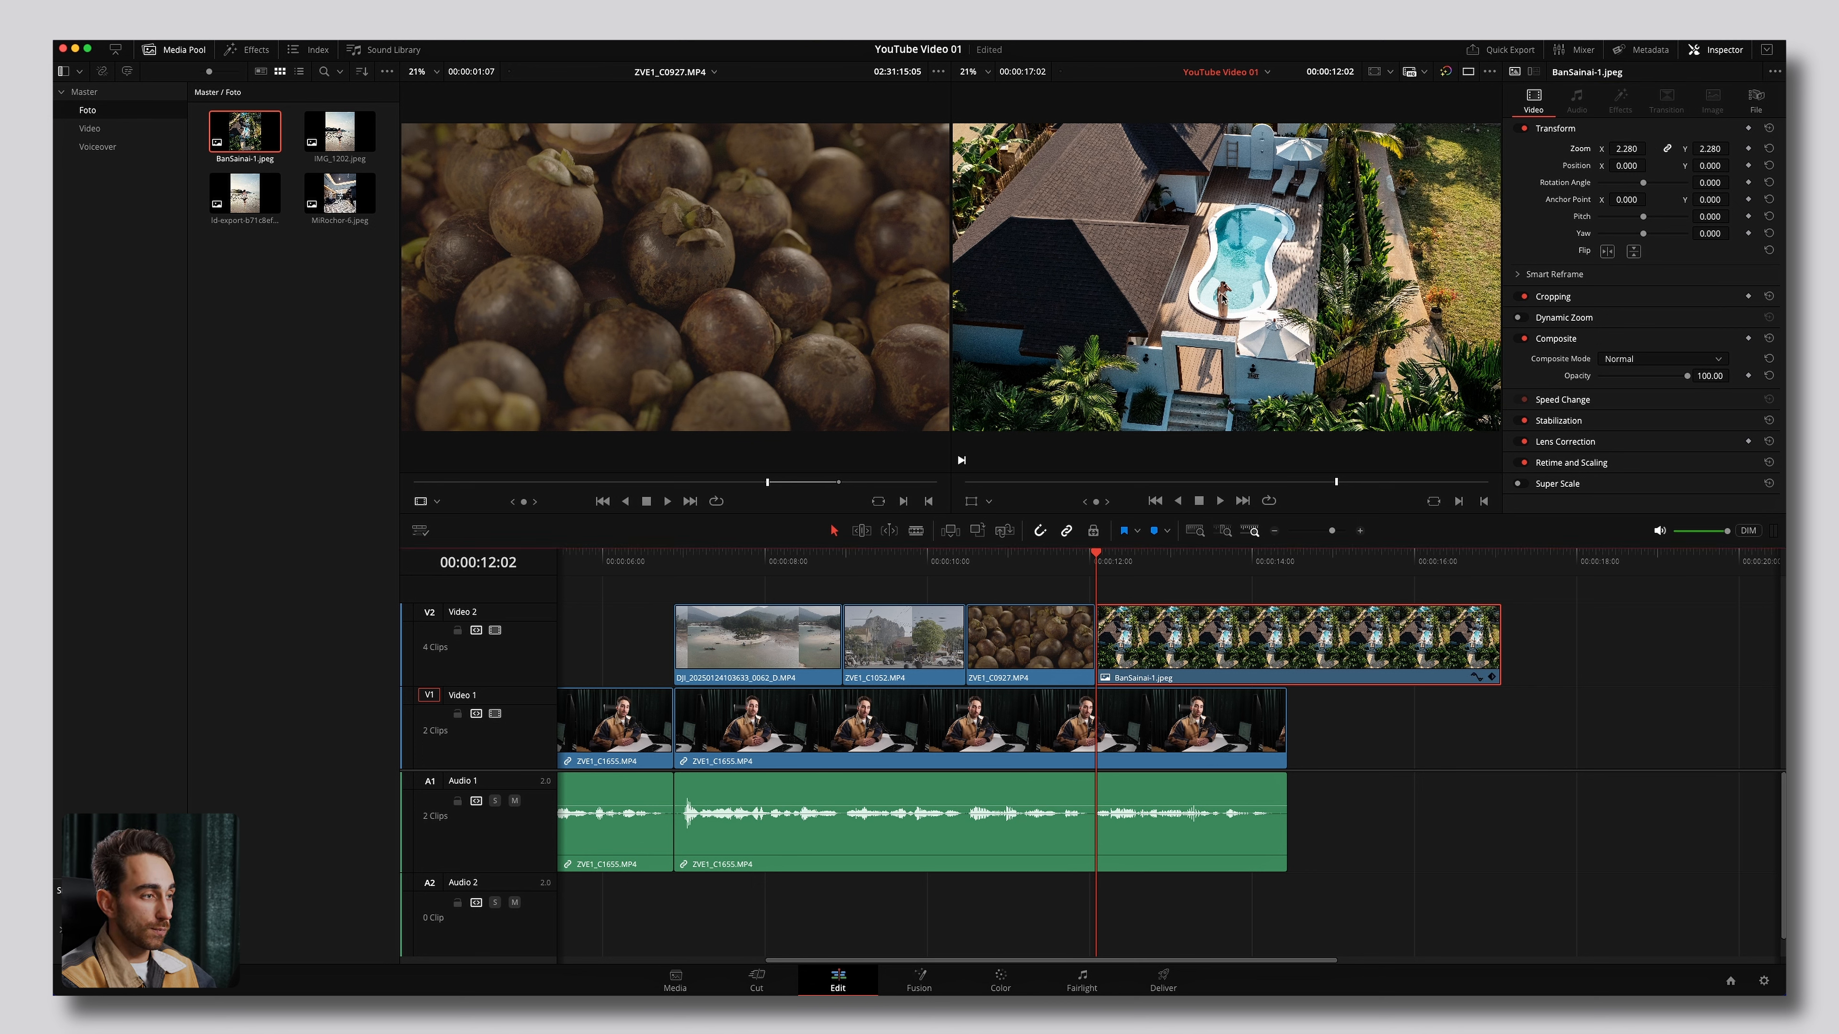
Reset the villa photo's Transform settings and search all effect folders for "blank".
click(1769, 129)
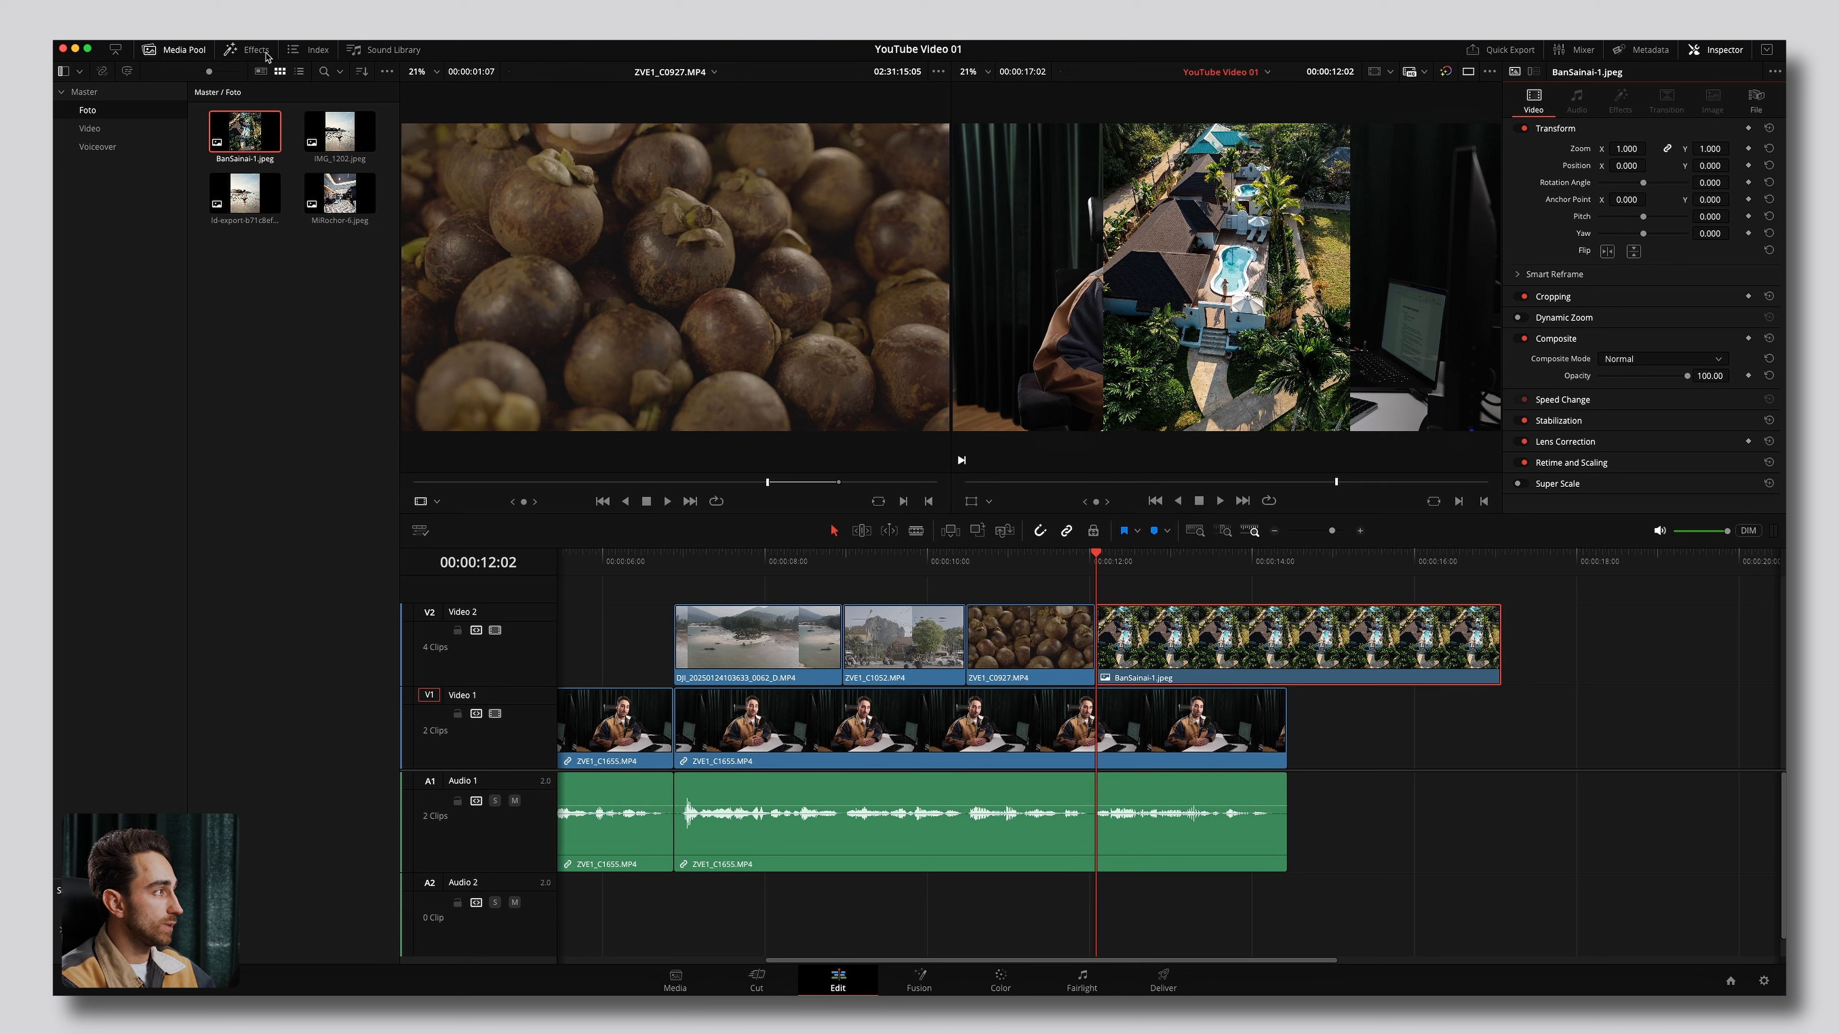
click(249, 52)
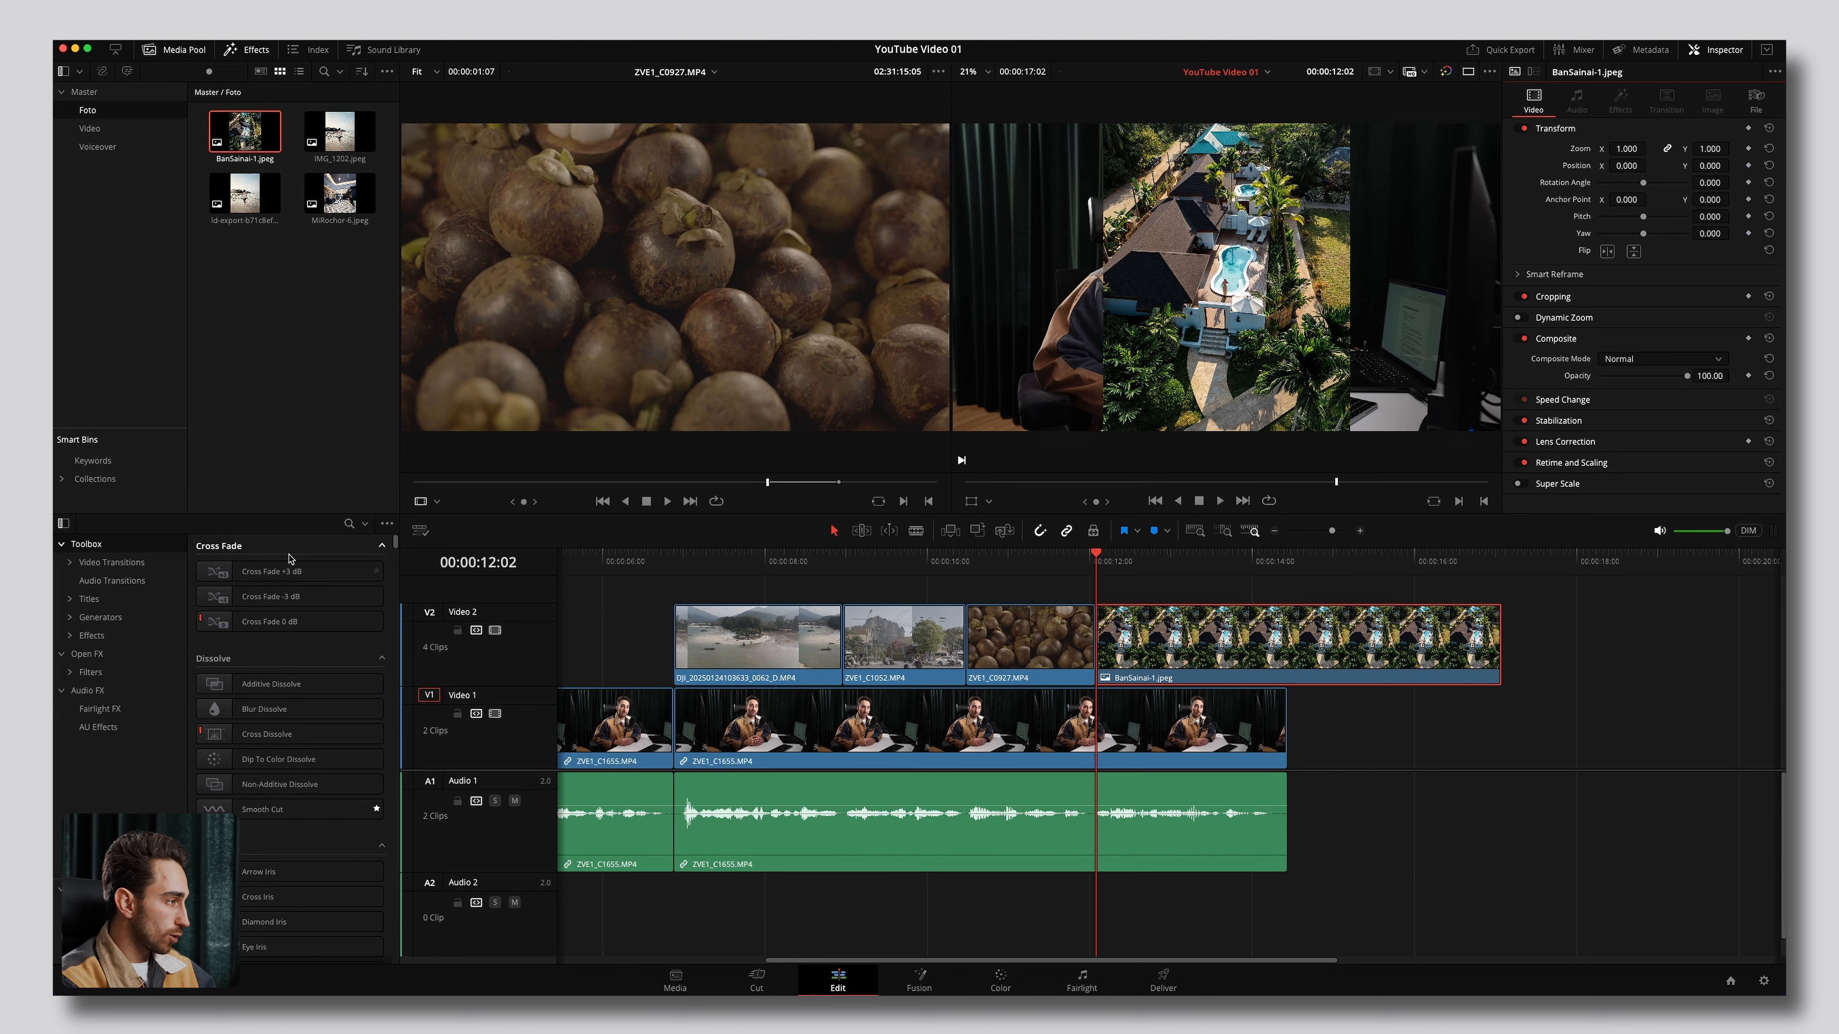
click(349, 525)
click(364, 525)
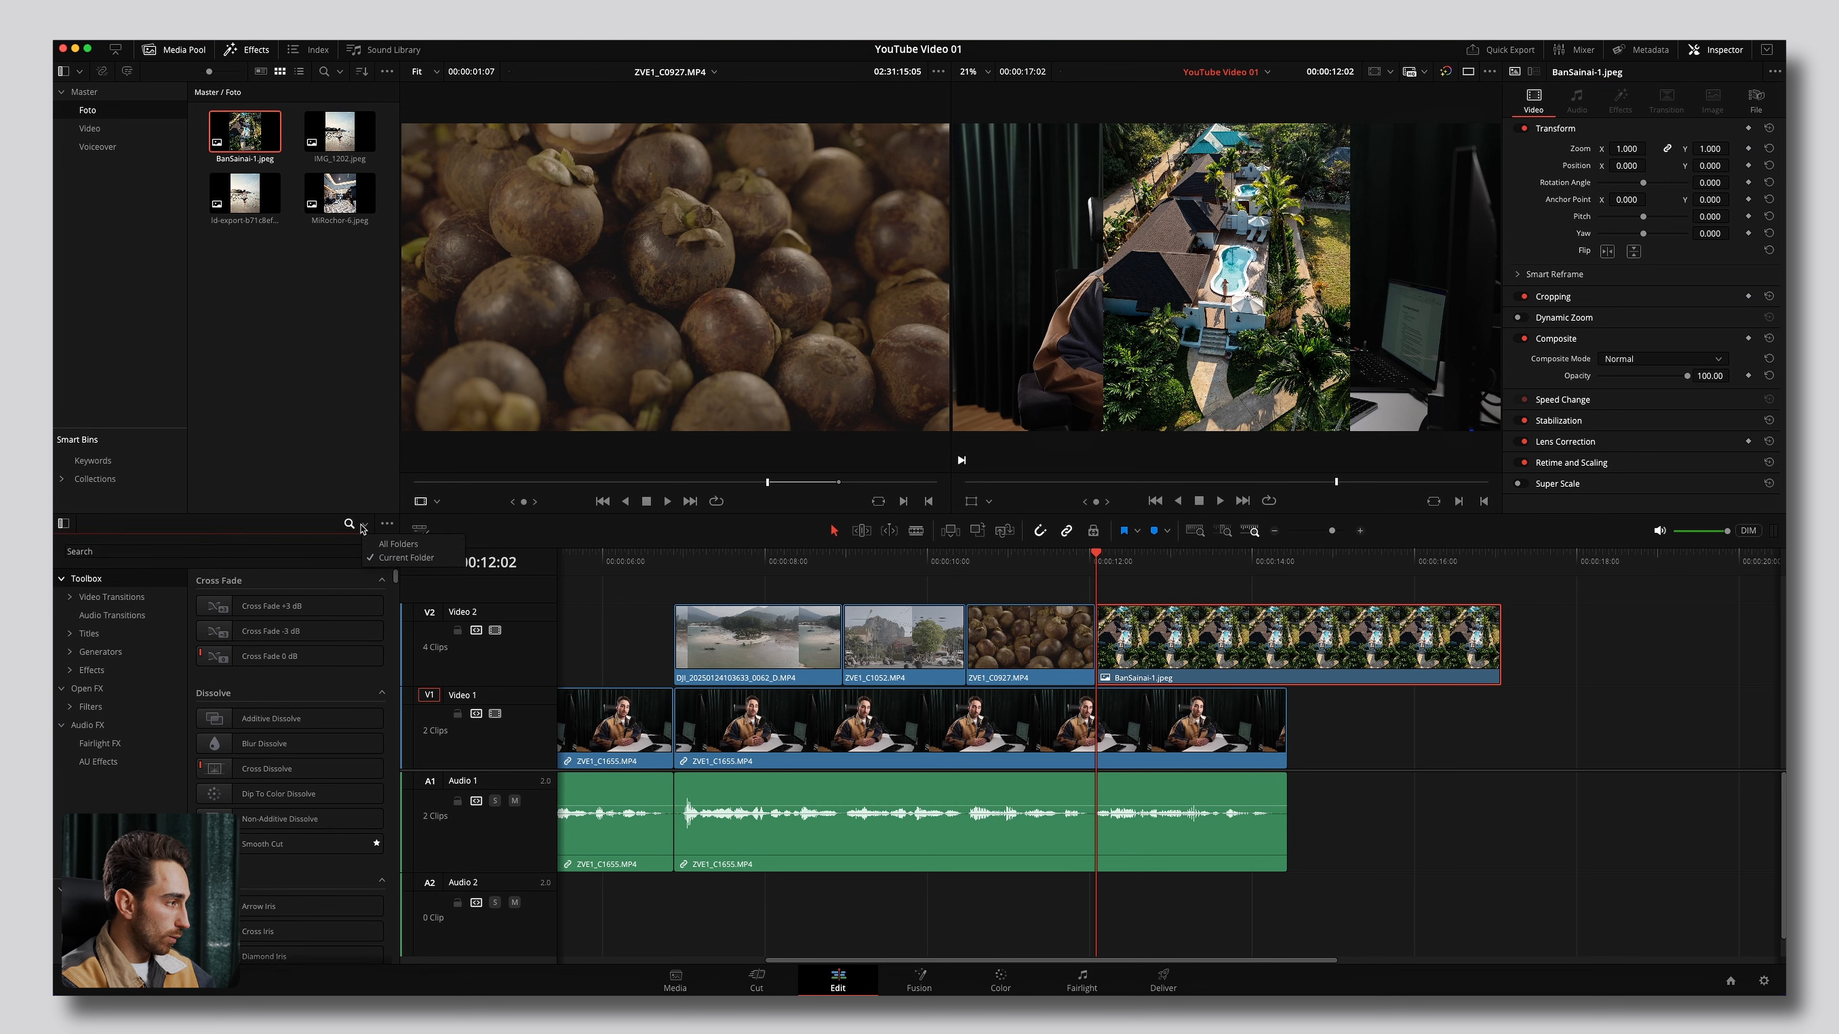
click(390, 555)
click(93, 551)
text(blank)
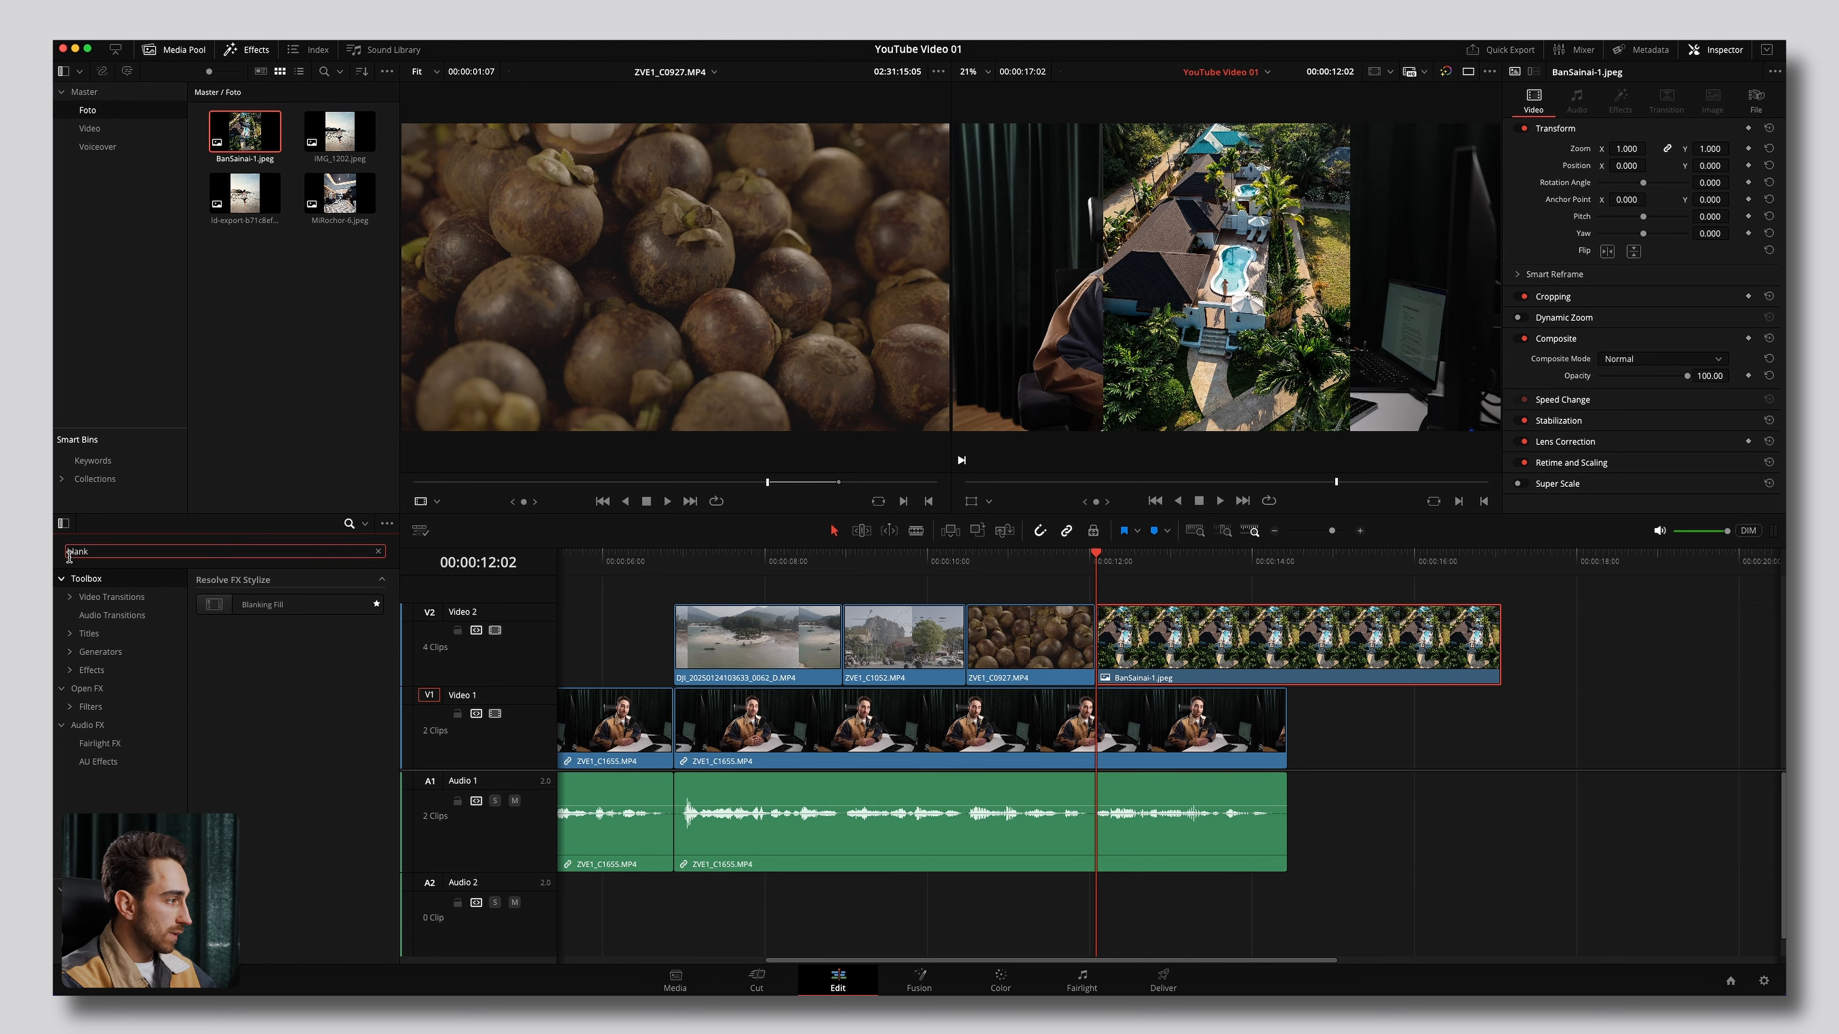
click(251, 610)
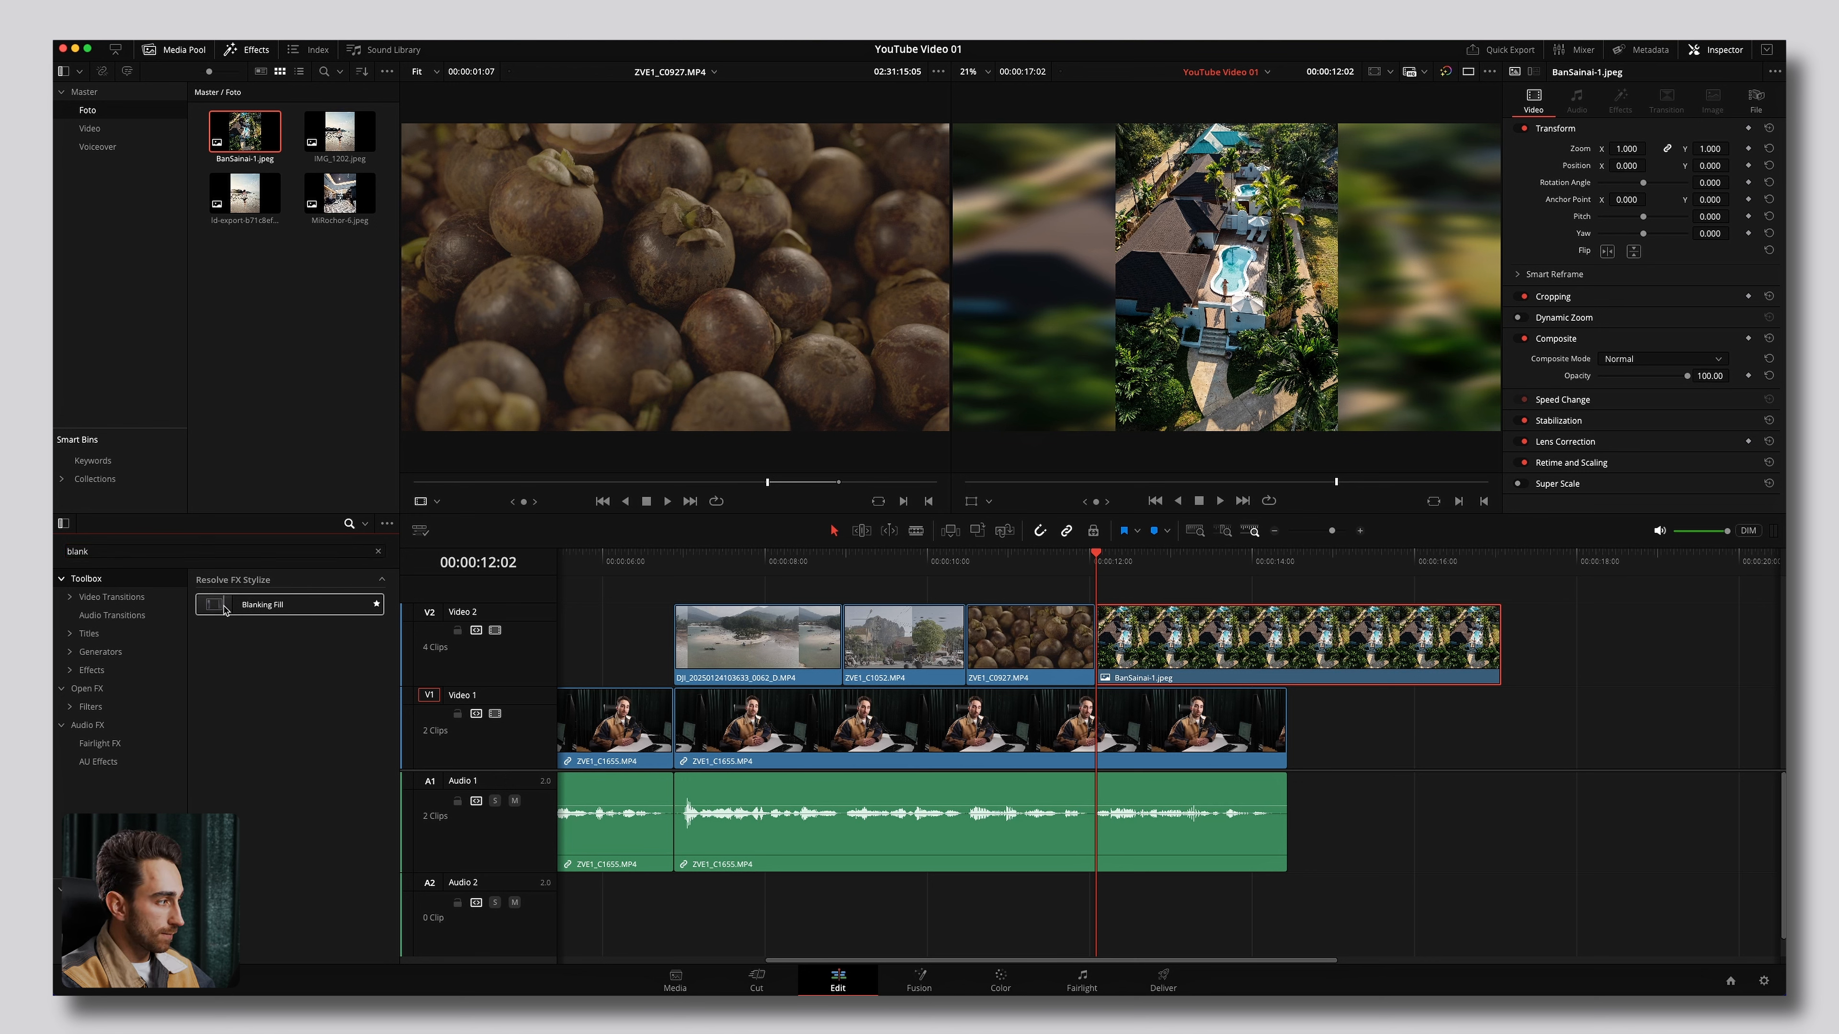
Apply the Blanking Fill effect to the villa photo on Video 2 and play back the result.
drag(211, 608, 1218, 635)
drag(1090, 561, 1142, 565)
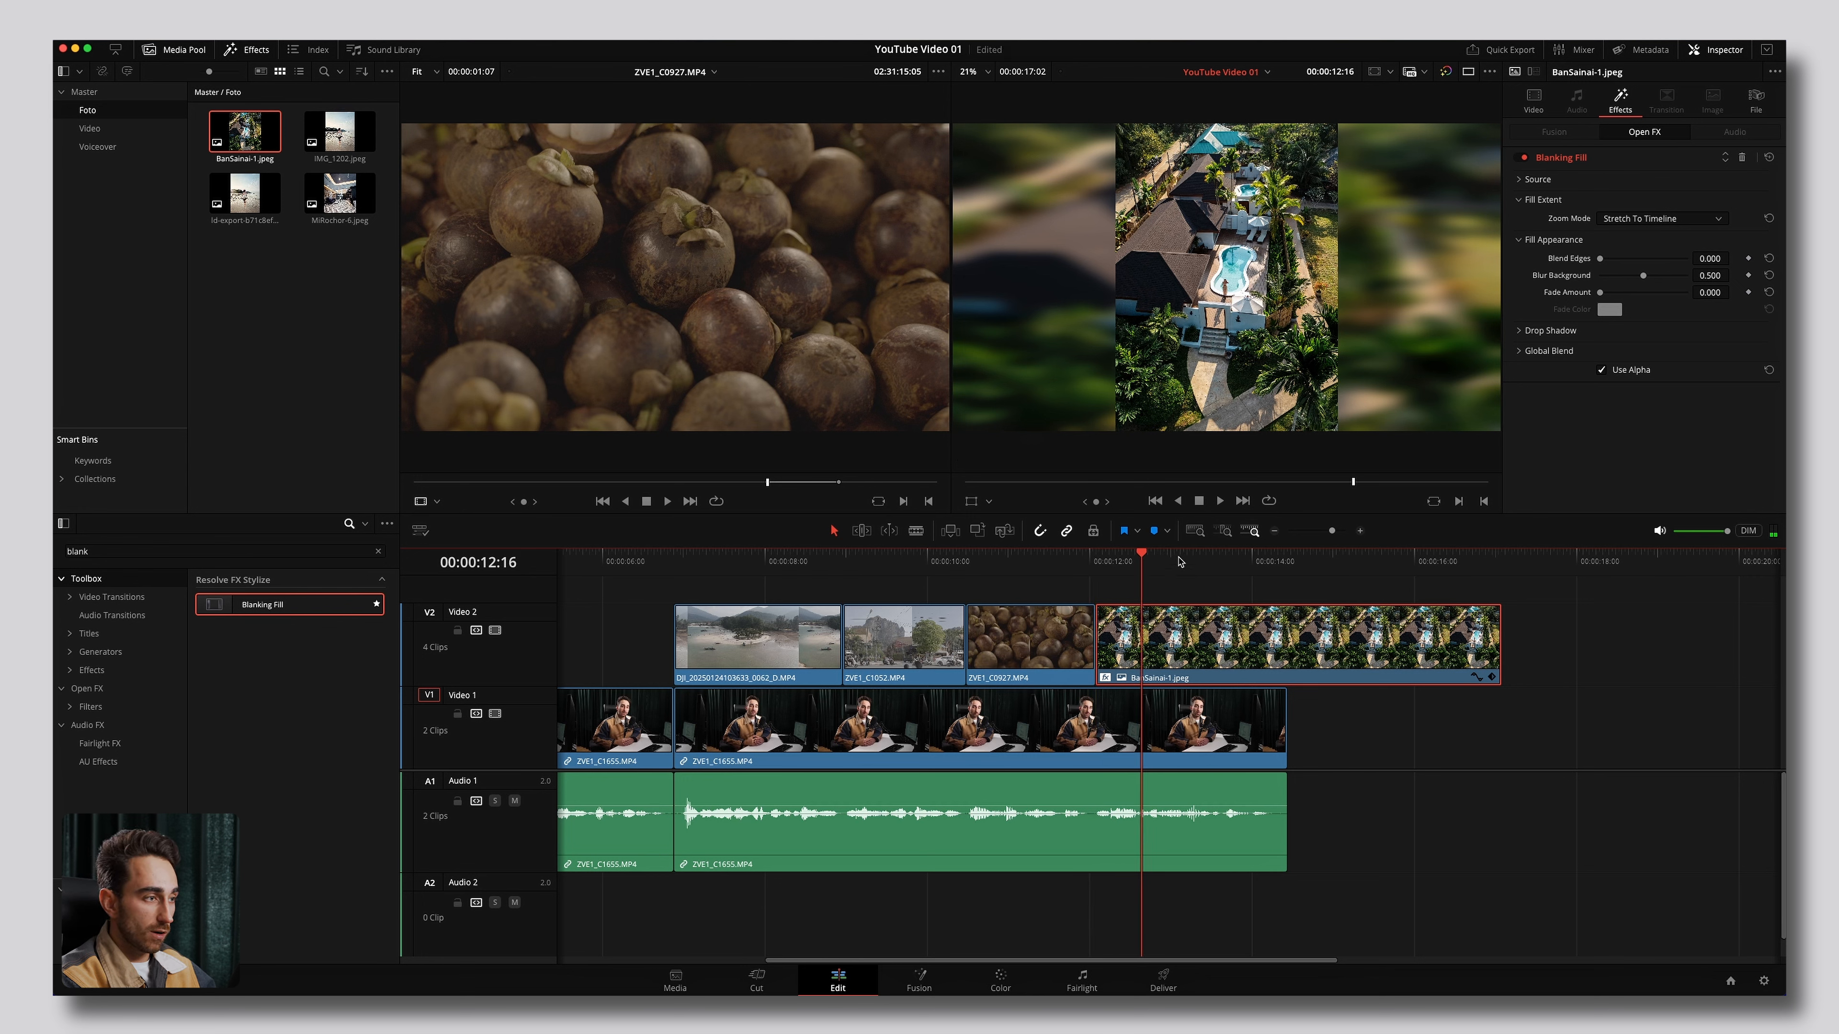
drag(1143, 571, 1101, 568)
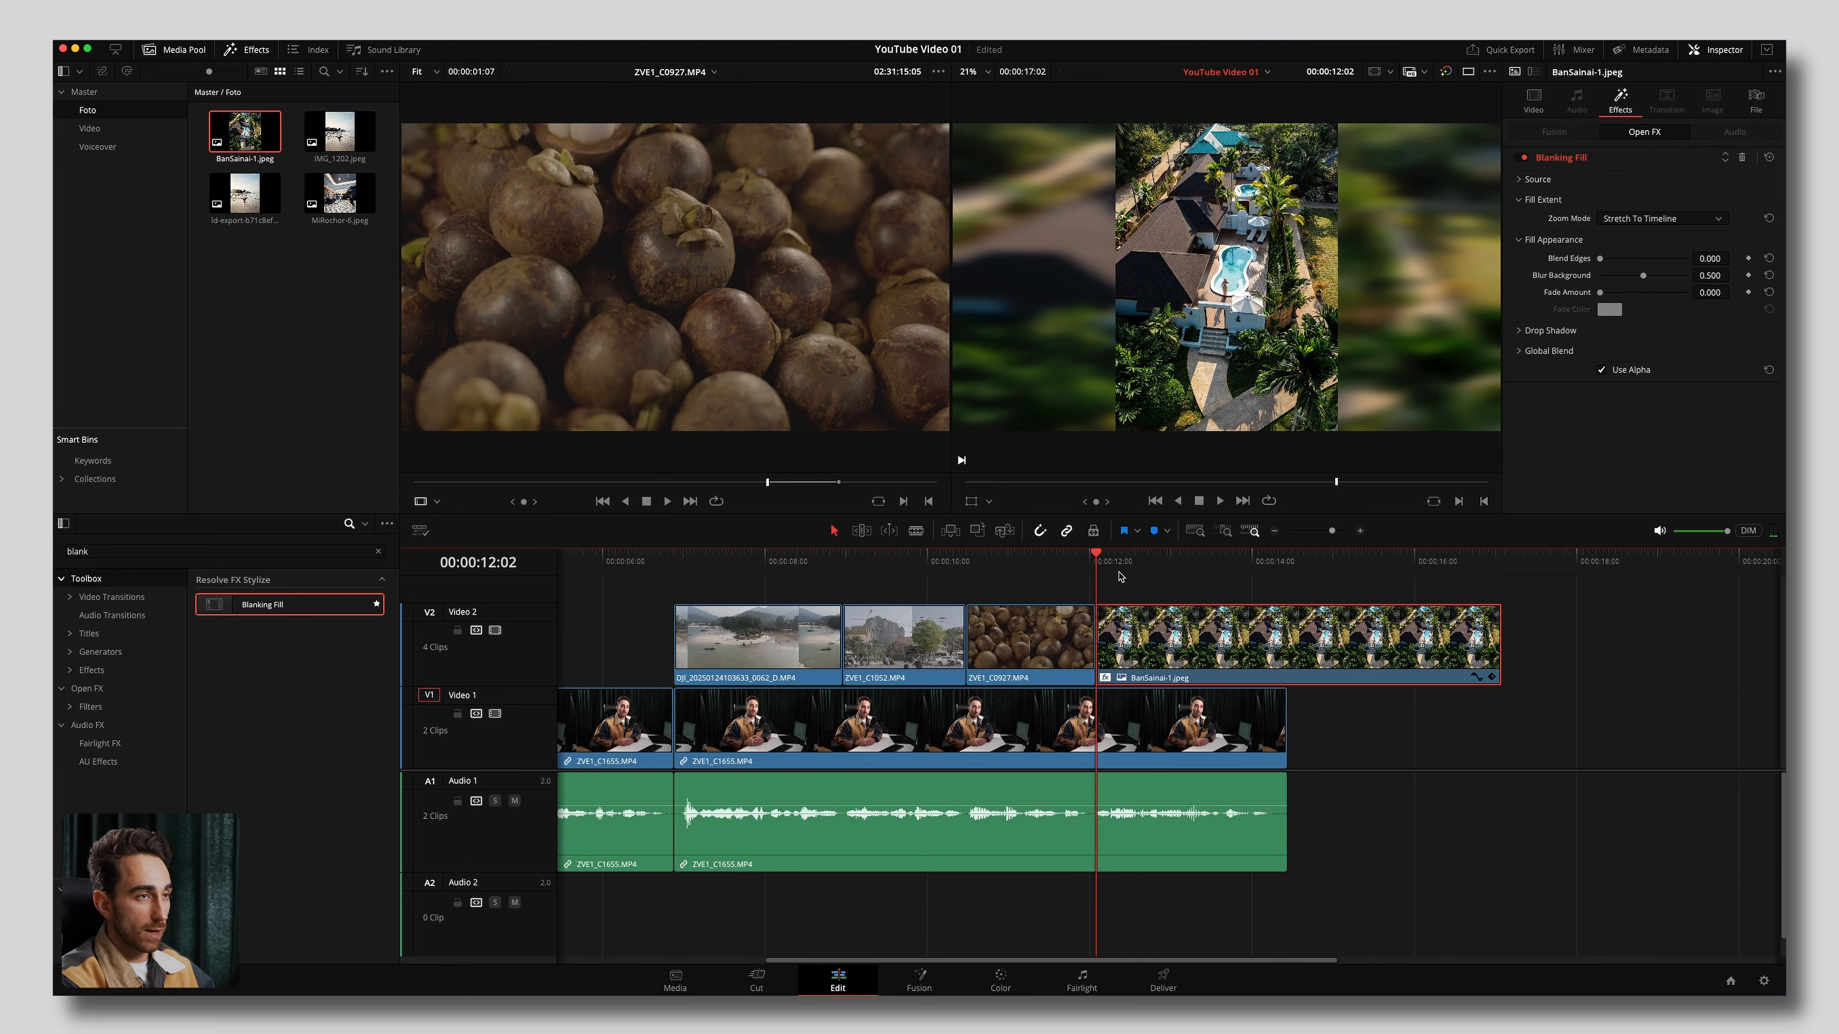
click(1040, 558)
key(space)
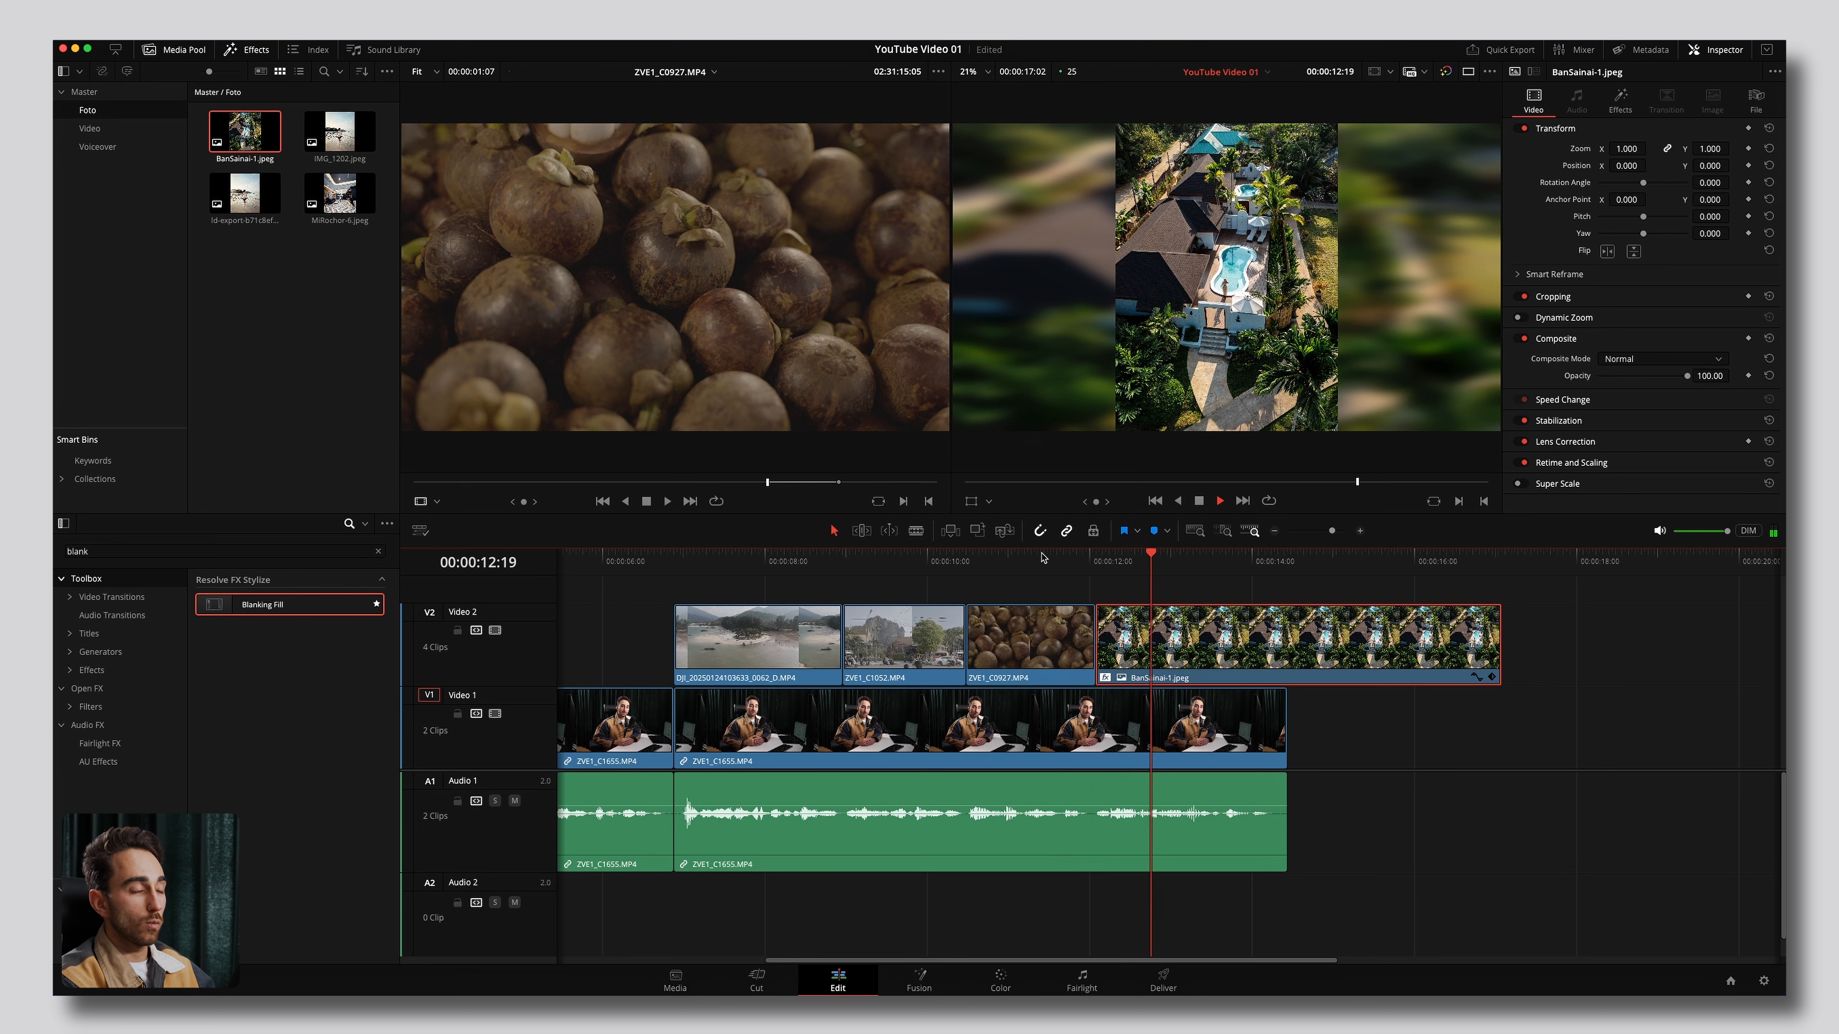
click(1098, 565)
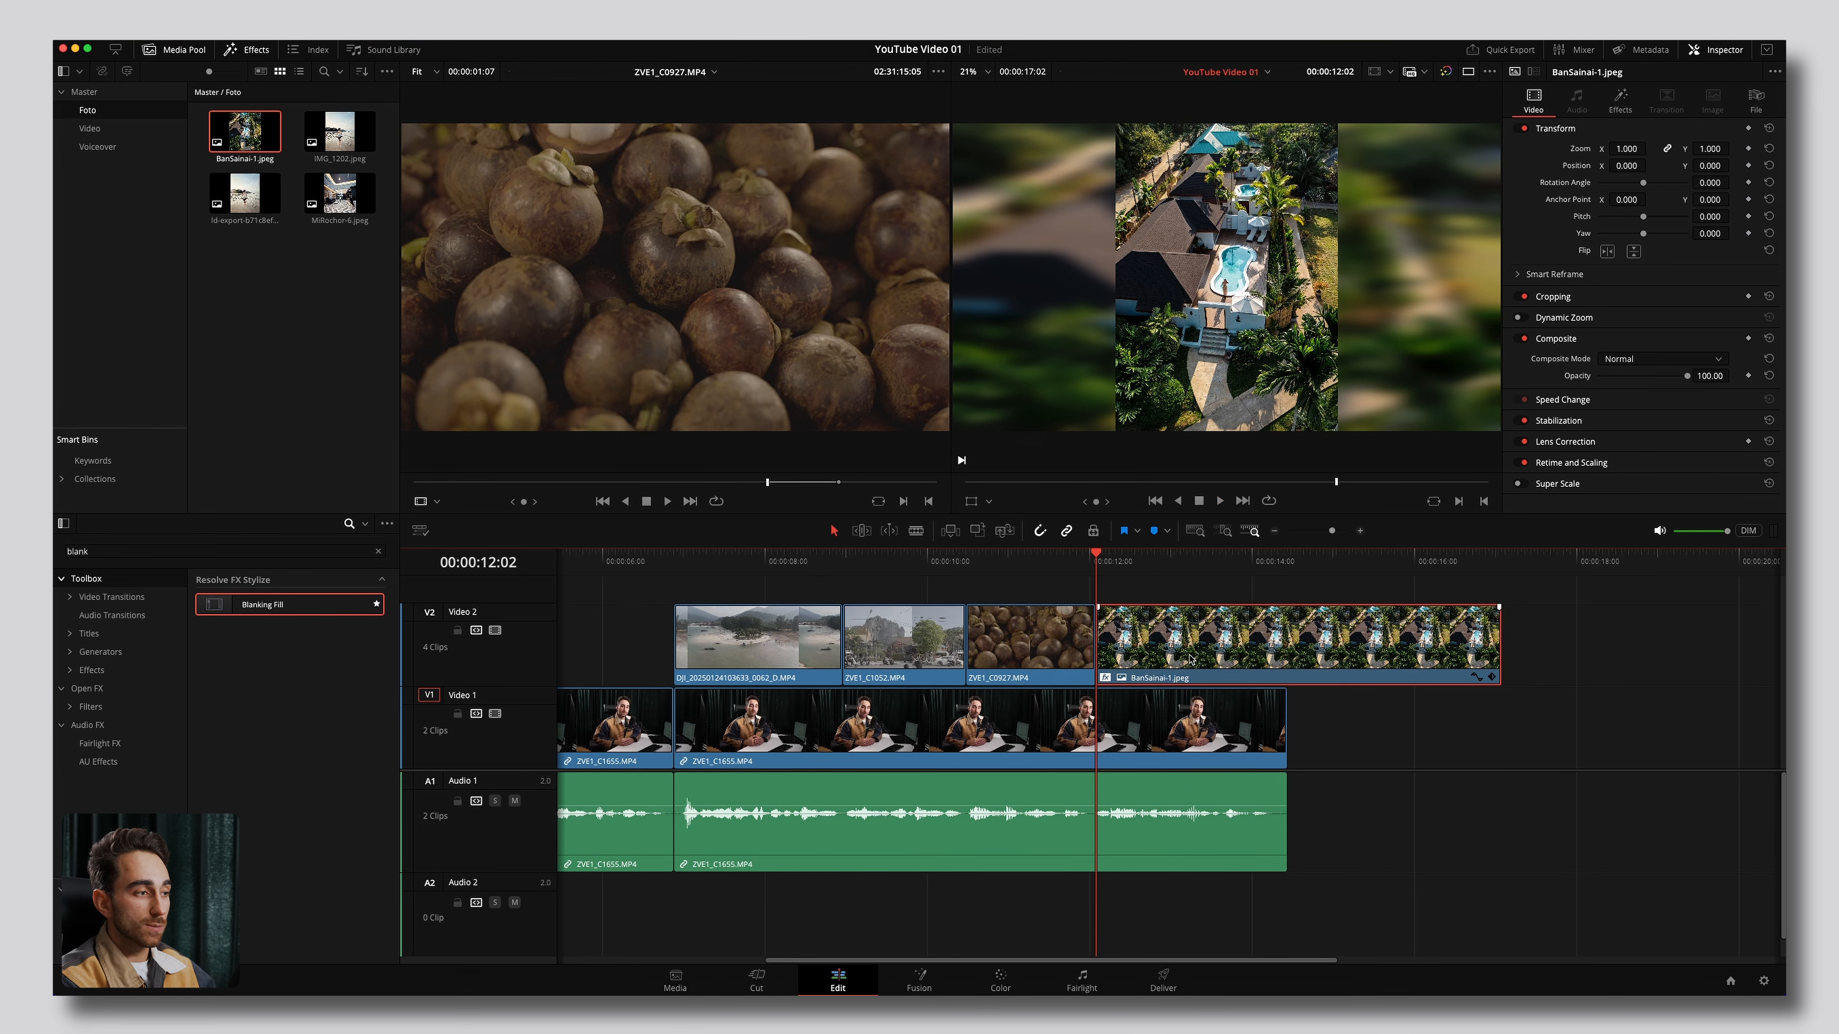
Animate the villa photo's Zoom with keyframes from 1.000 at 00:00:12:02 to 1.240 at 00:00:14:11 and play it back.
scroll(1205, 592, right, 3)
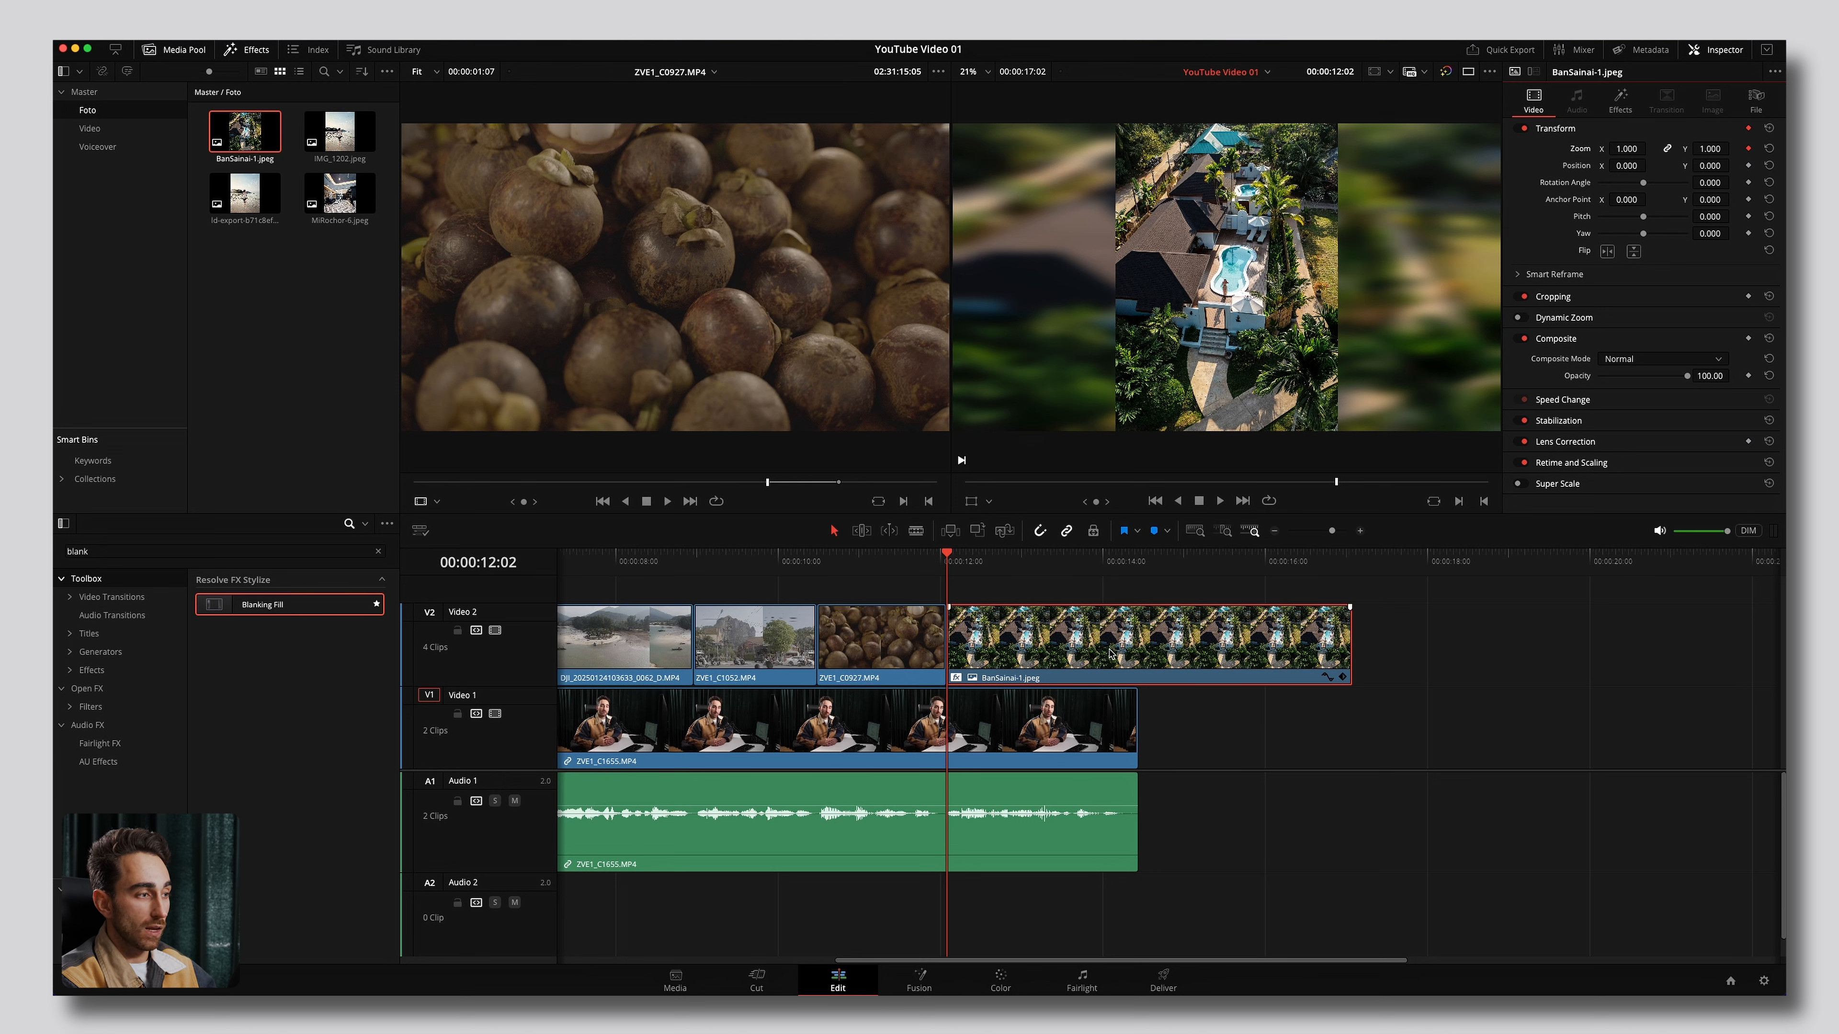
drag(950, 568, 1138, 585)
key(super+b)
drag(1626, 148, 1649, 148)
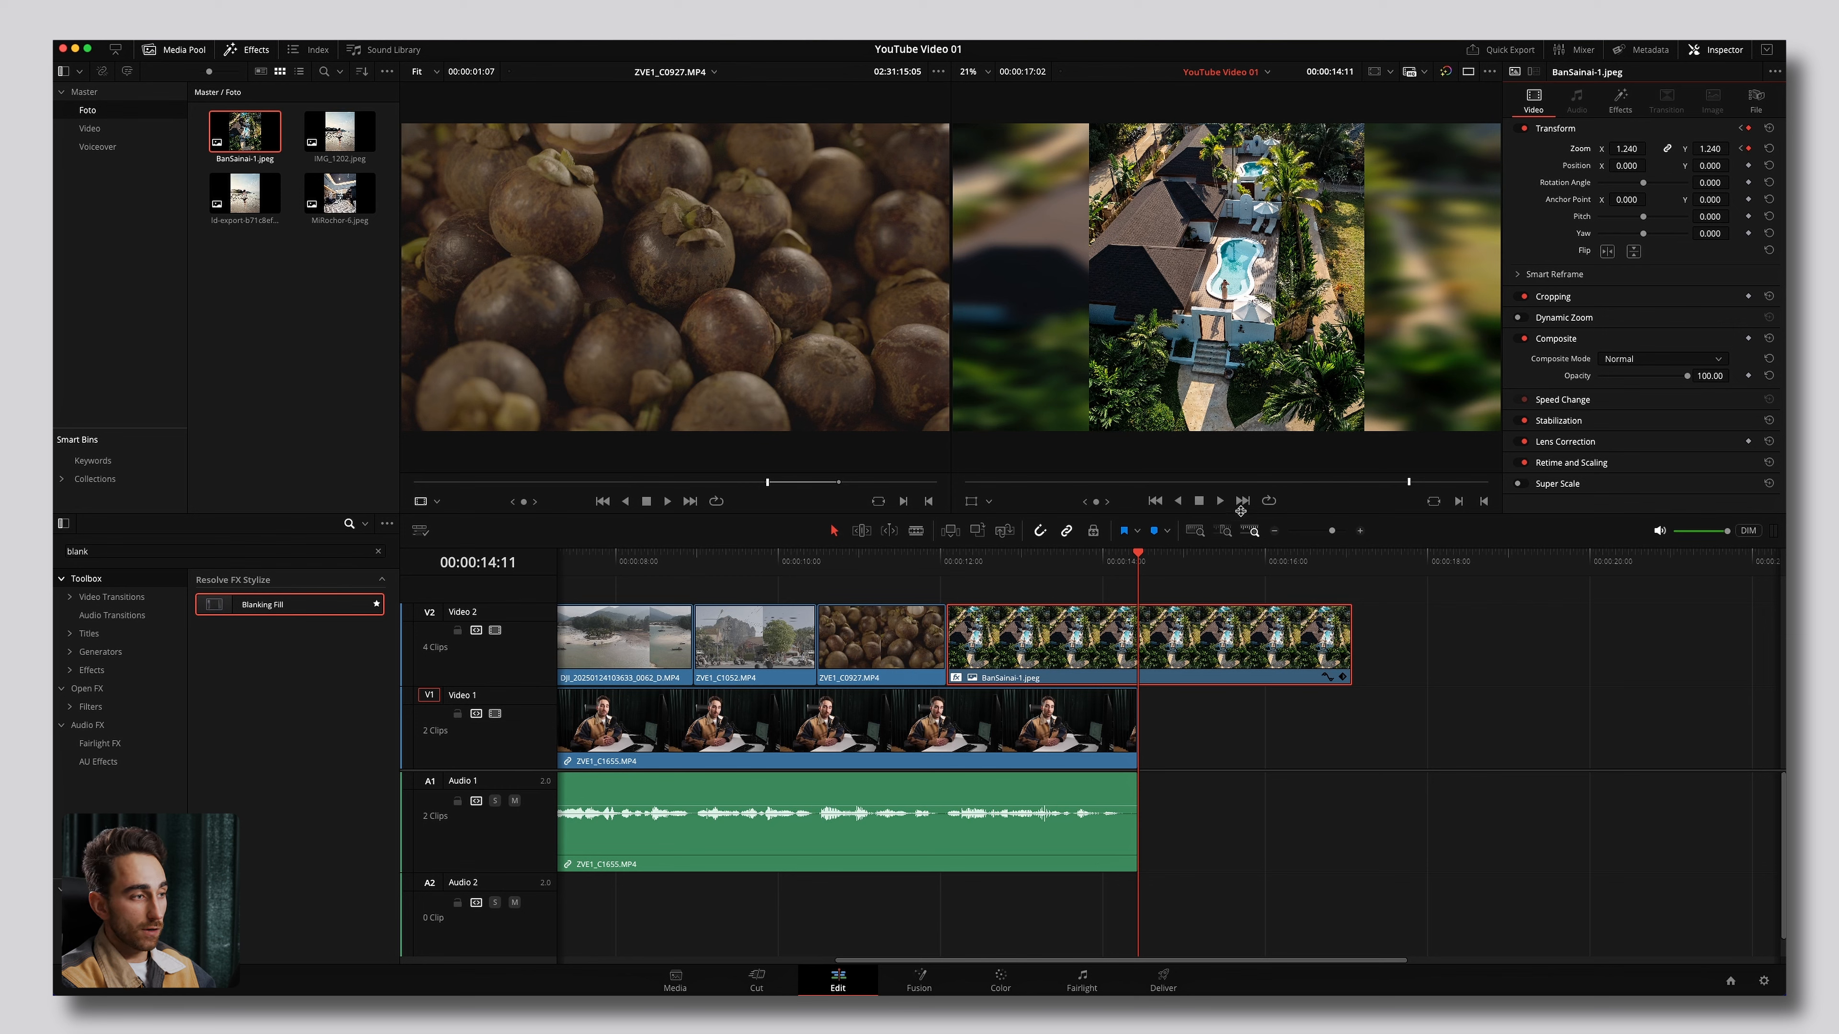
drag(985, 561, 946, 562)
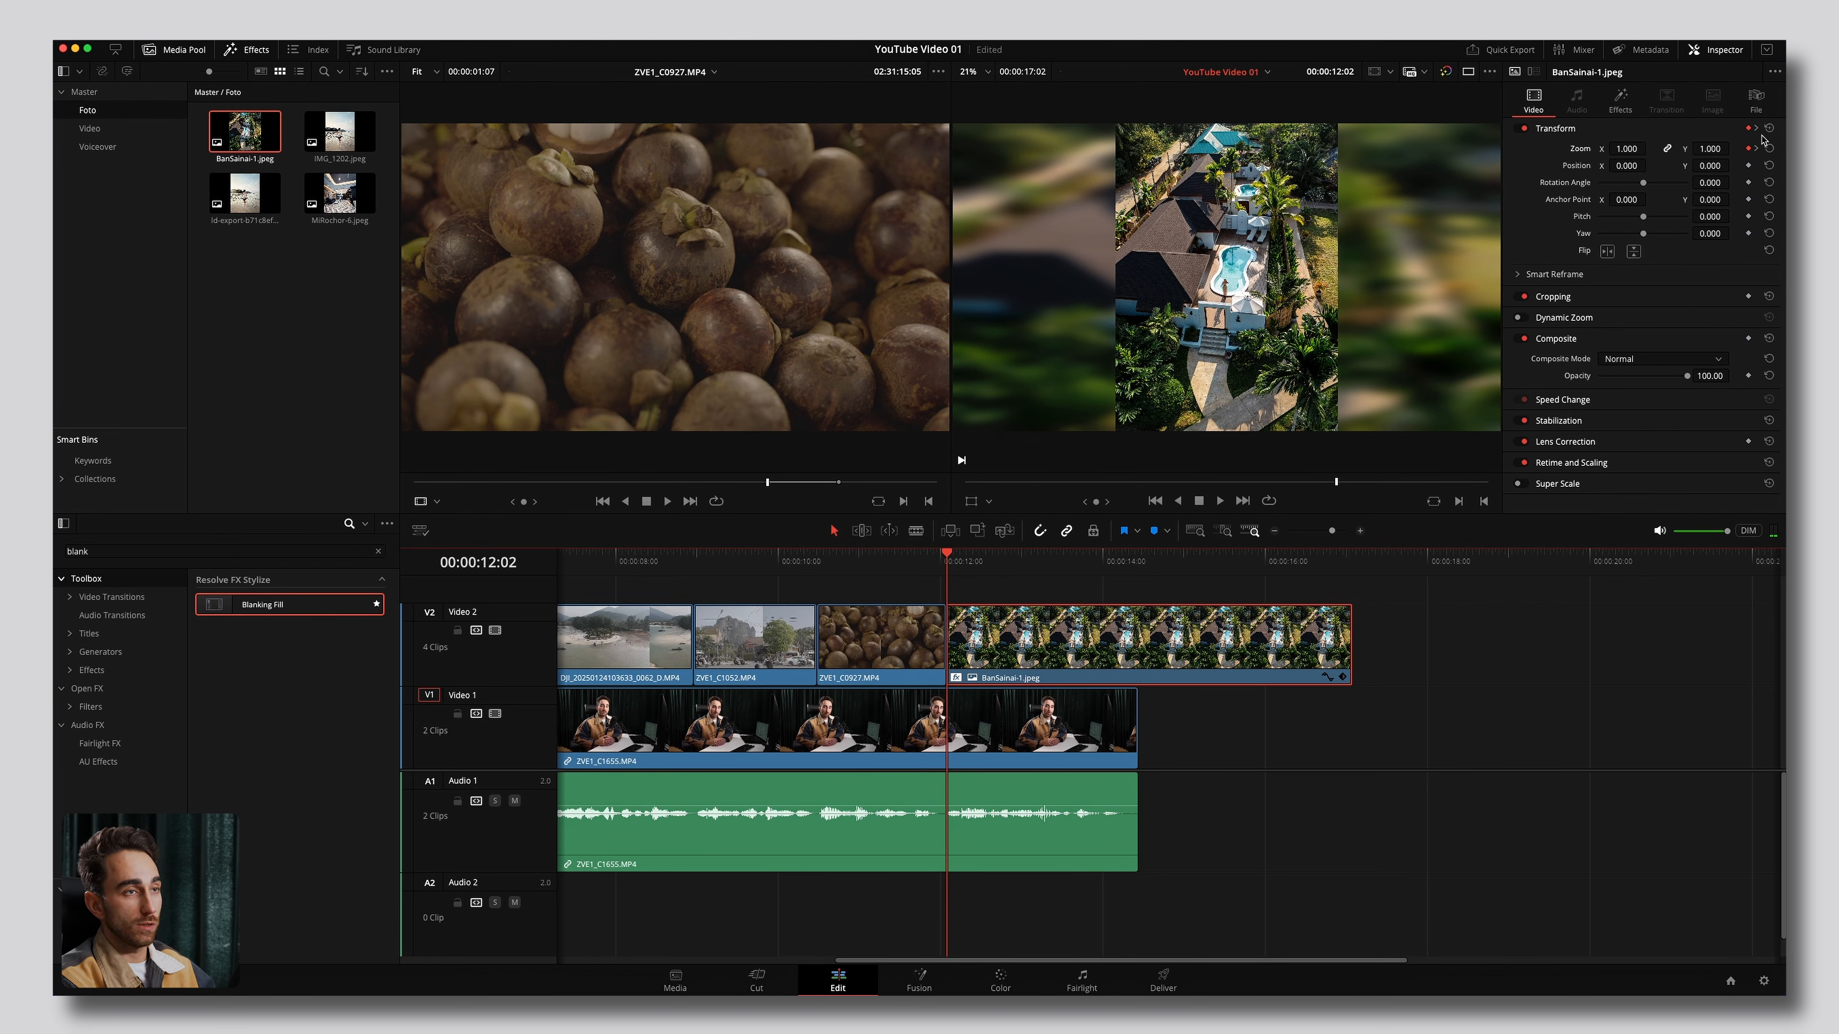
key(space)
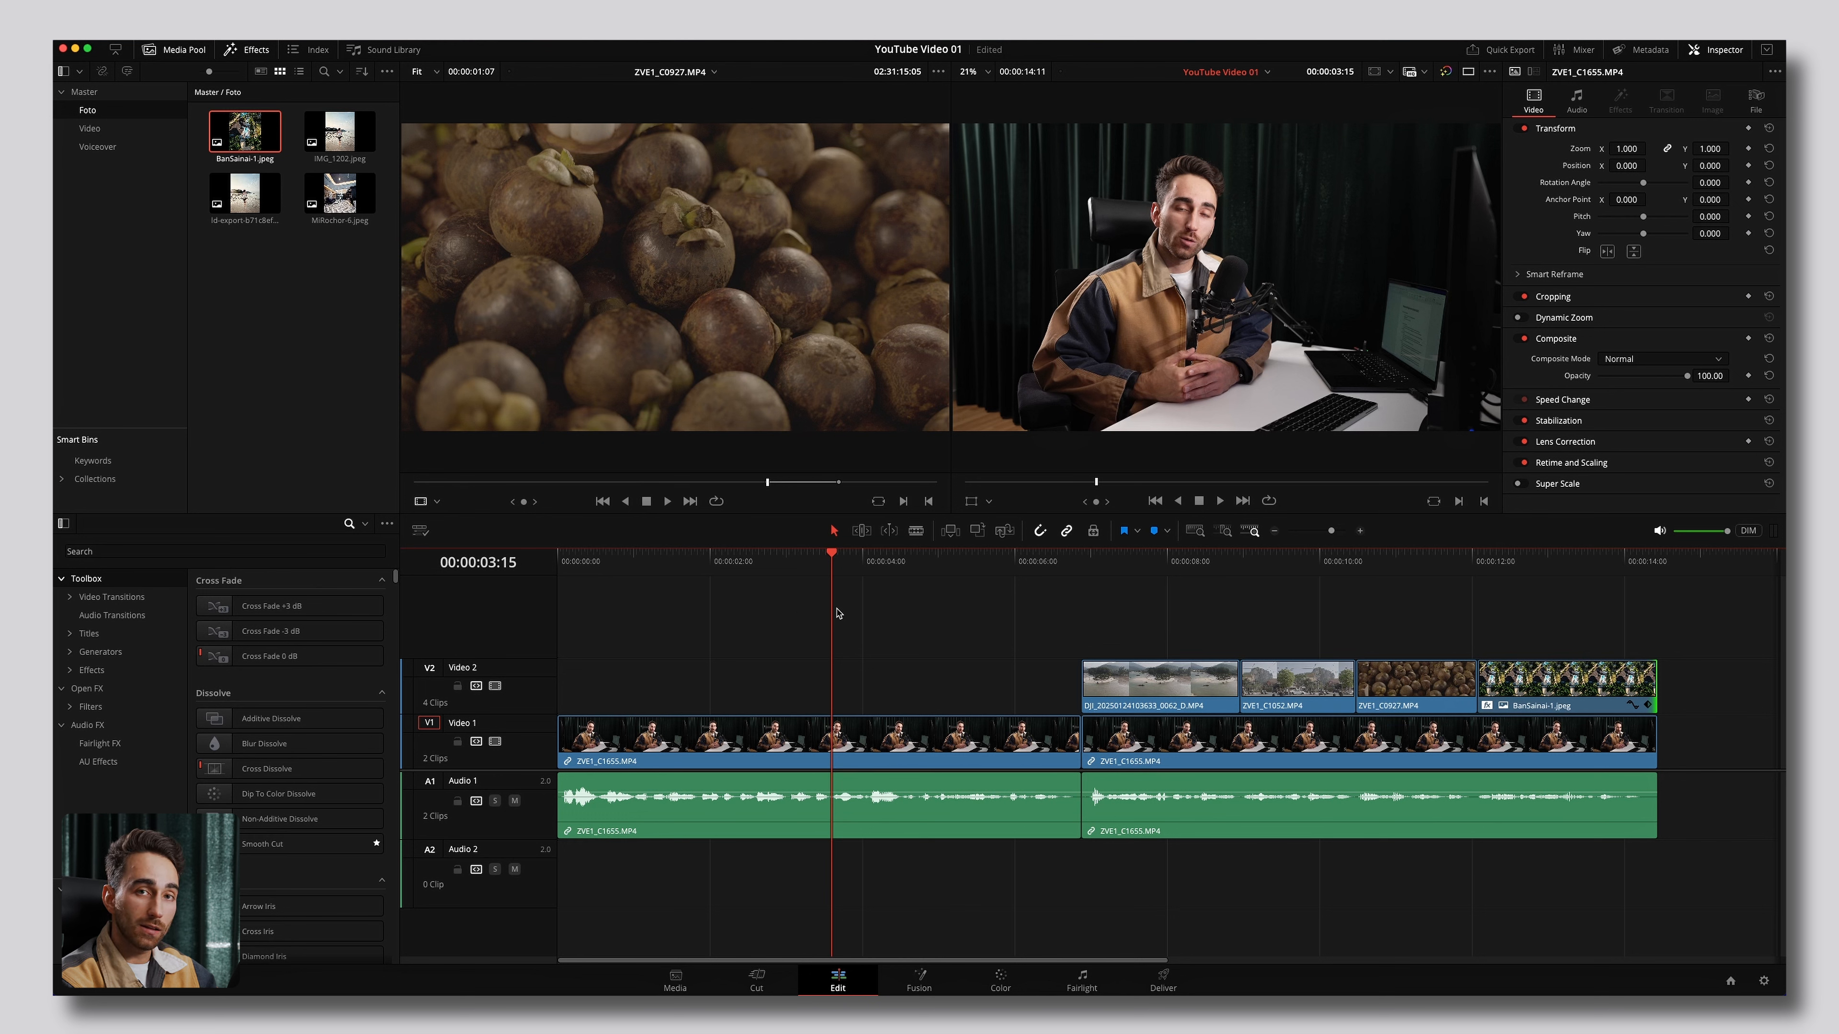
Place the Simple Box 2 Lines Lower Third title on Video 2 above the start of the first talking-head clip.
click(88, 635)
scroll(277, 728, down, 3)
scroll(277, 732, down, 5)
scroll(269, 659, down, 4)
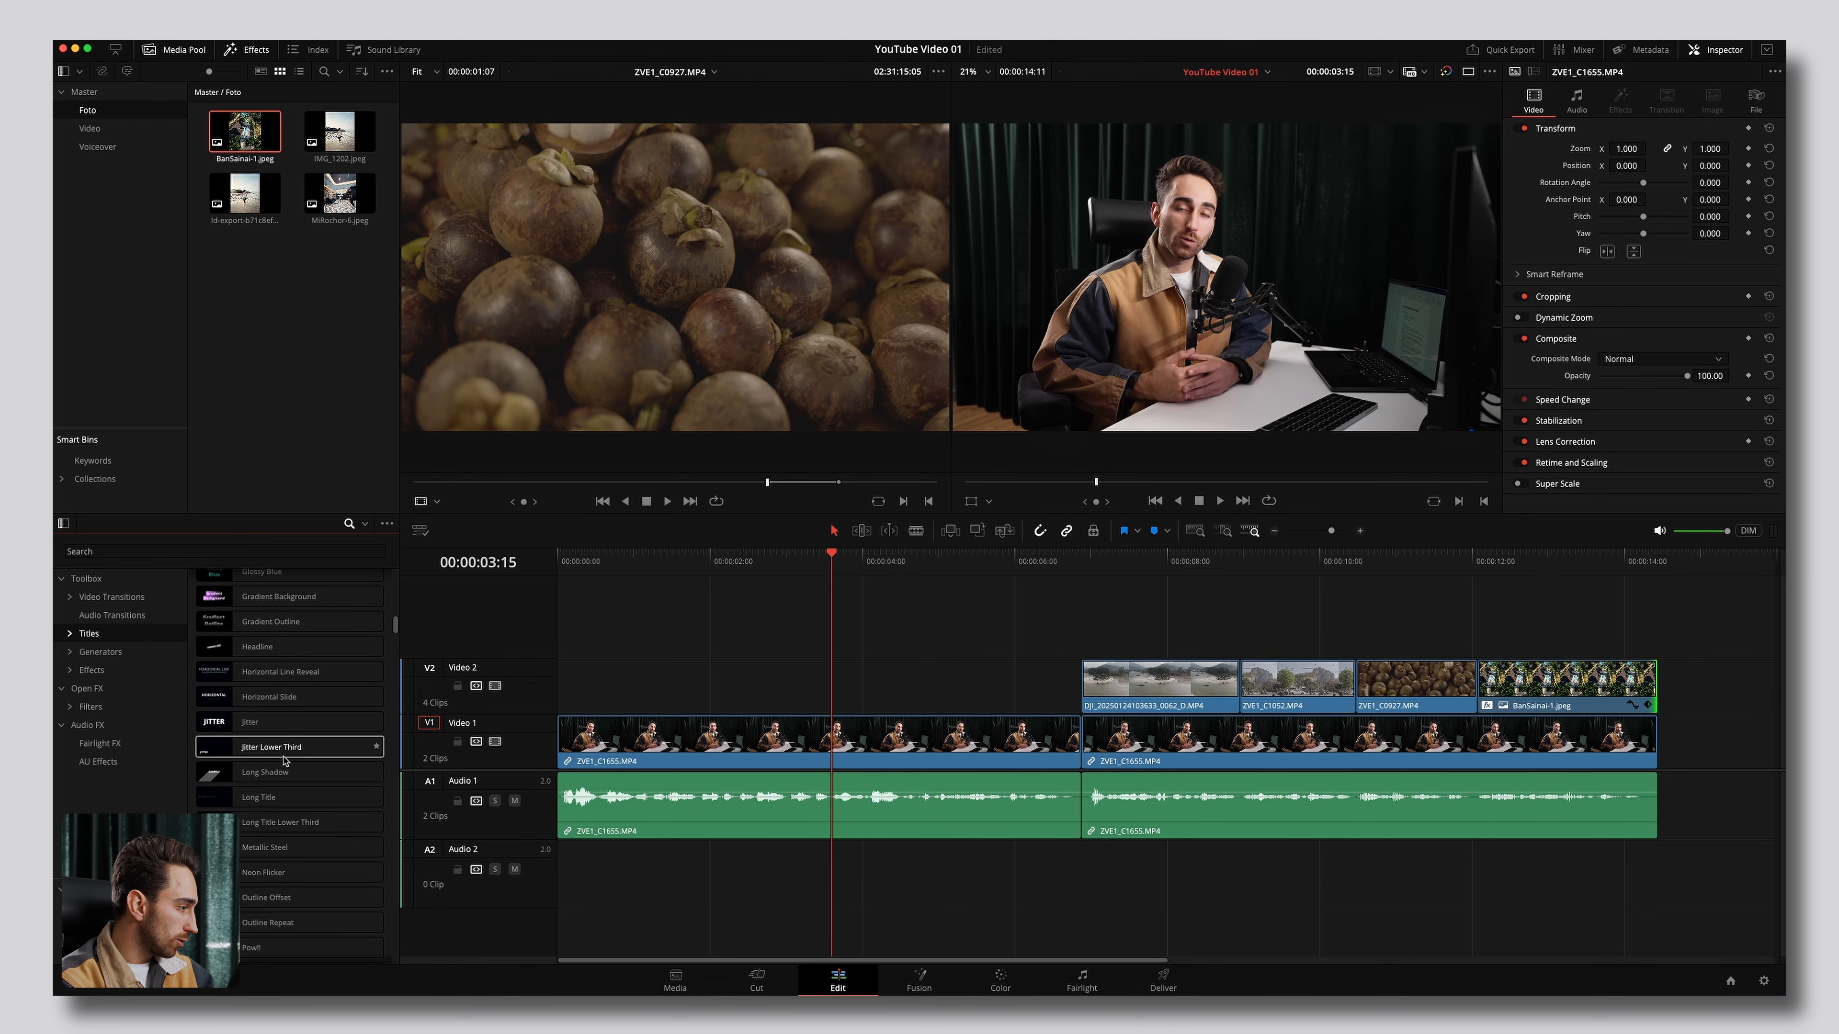
scroll(283, 760, down, 5)
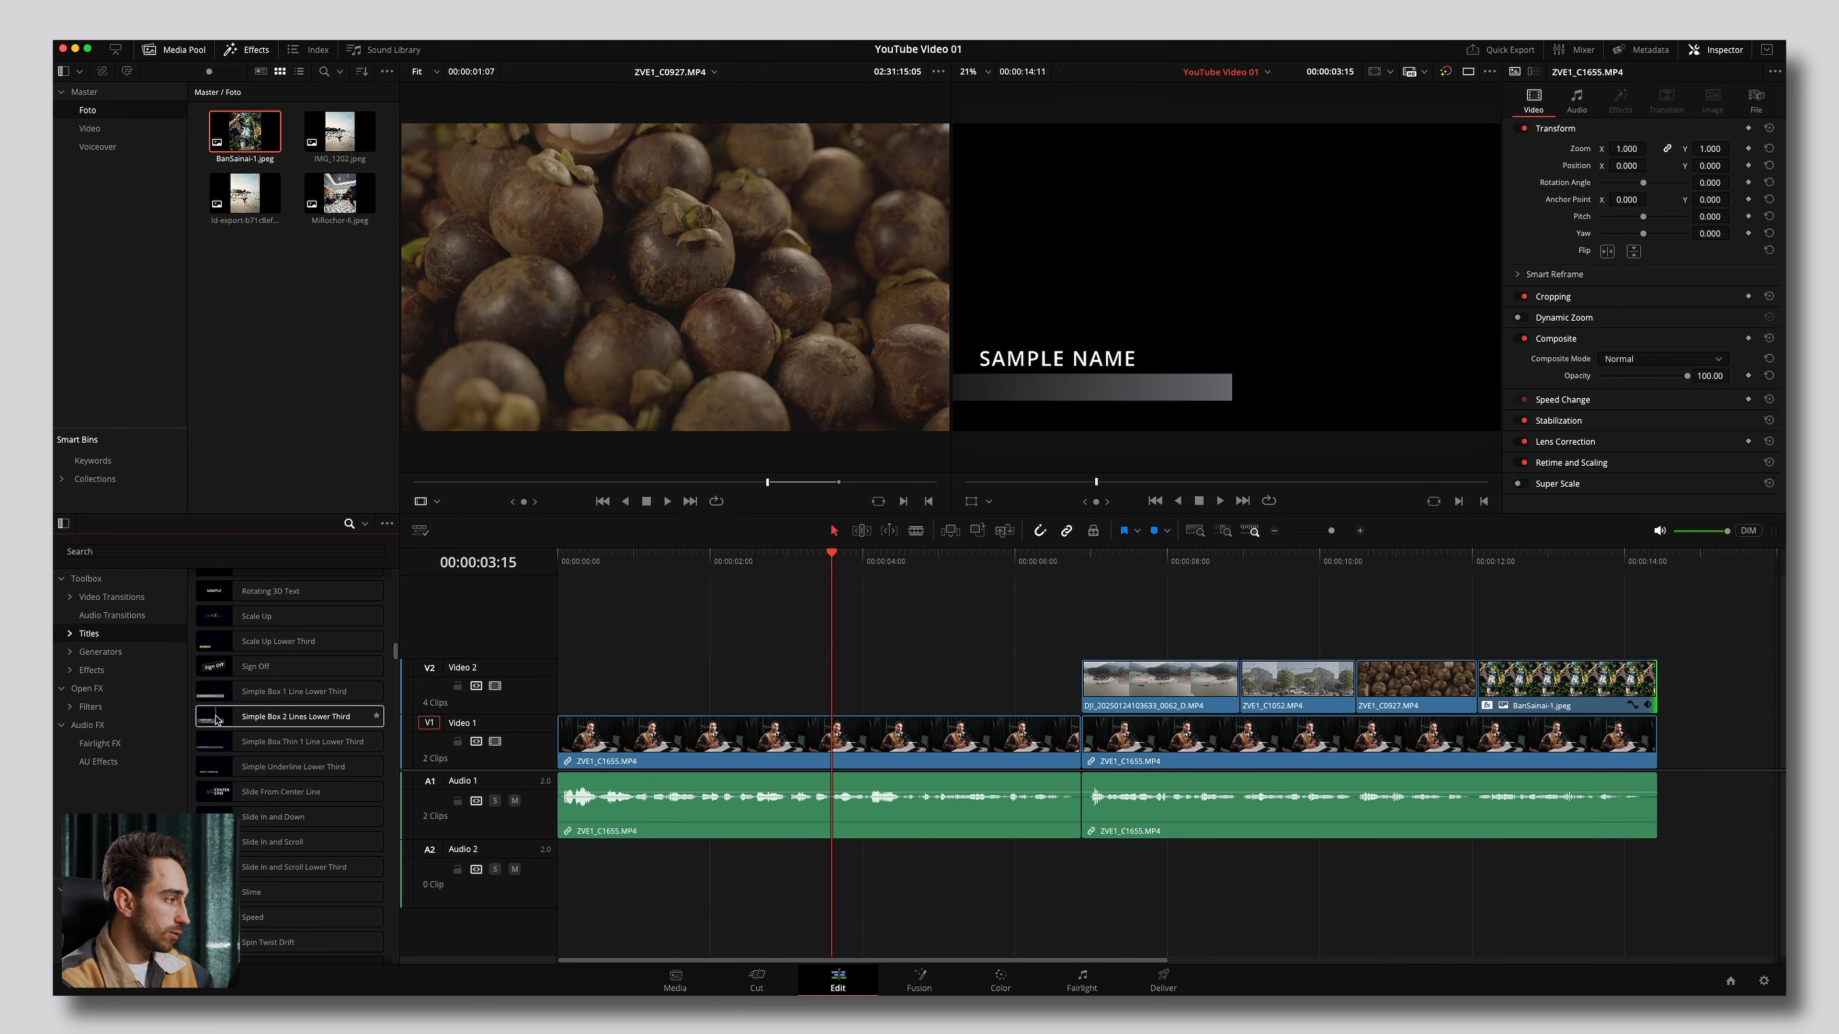
drag(216, 720, 616, 679)
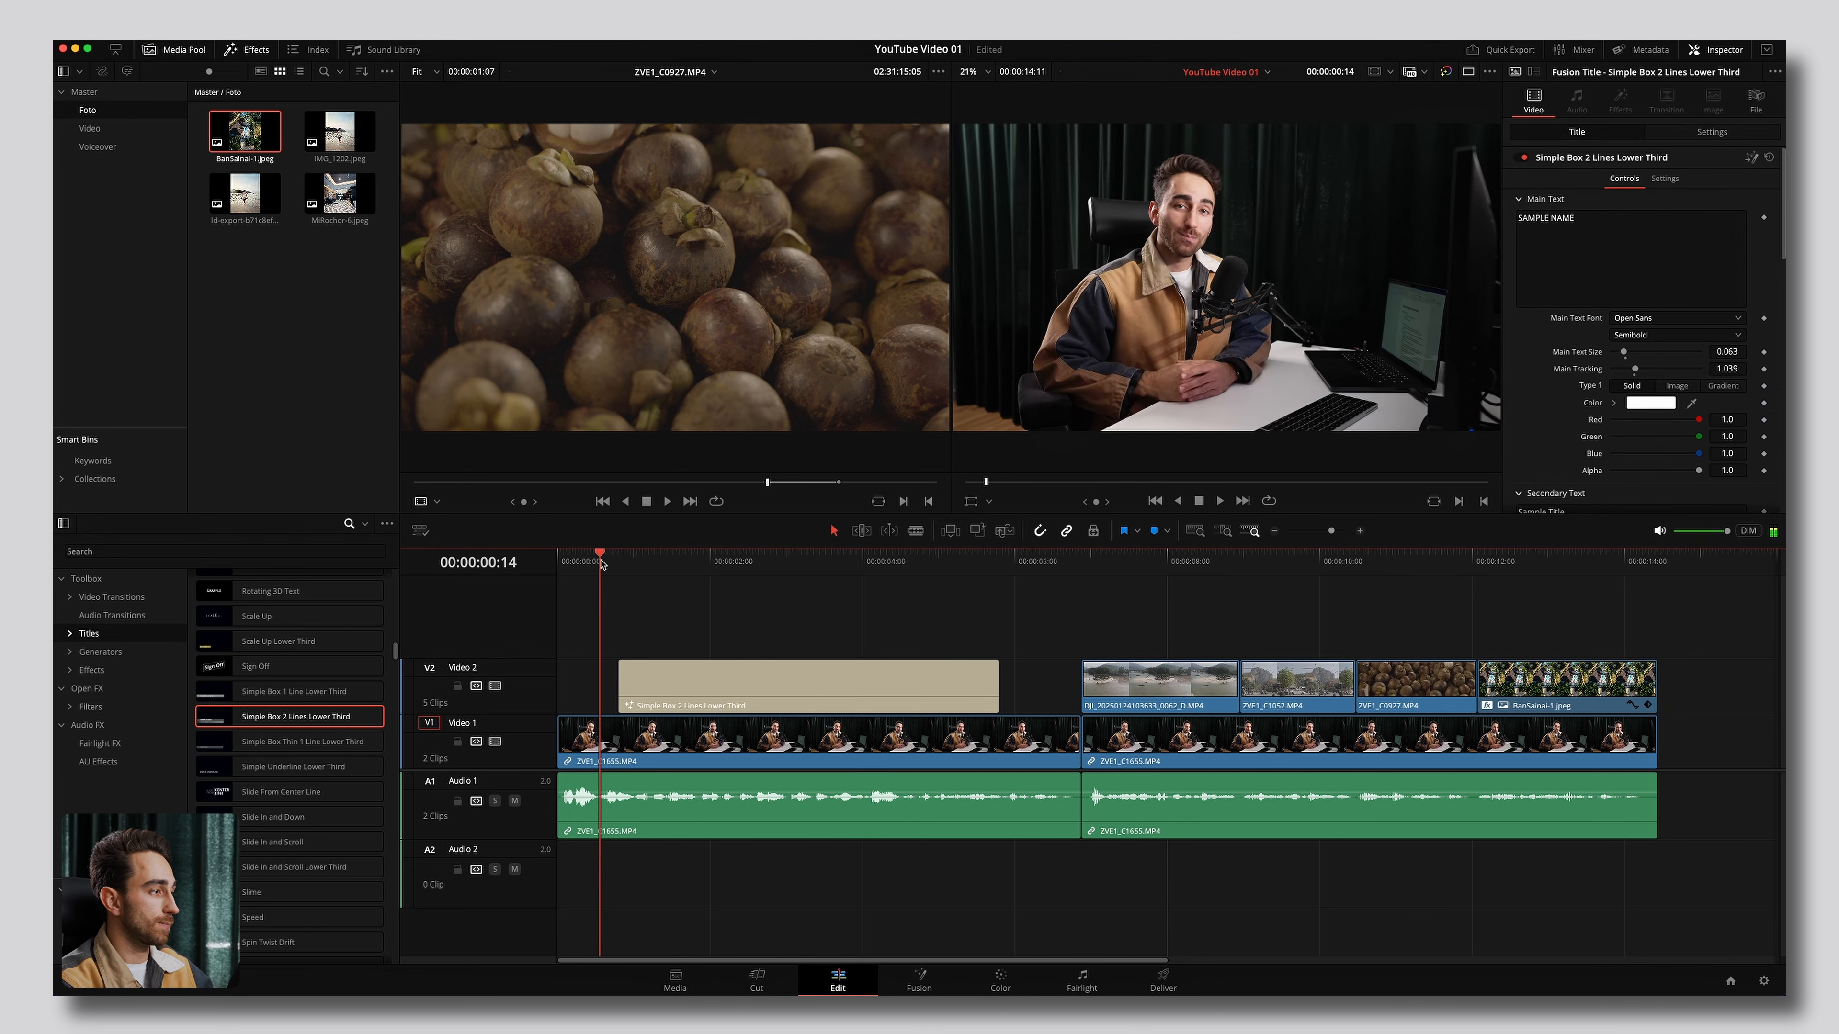
Replace the lower third's main text with the presenter's full name.
click(821, 670)
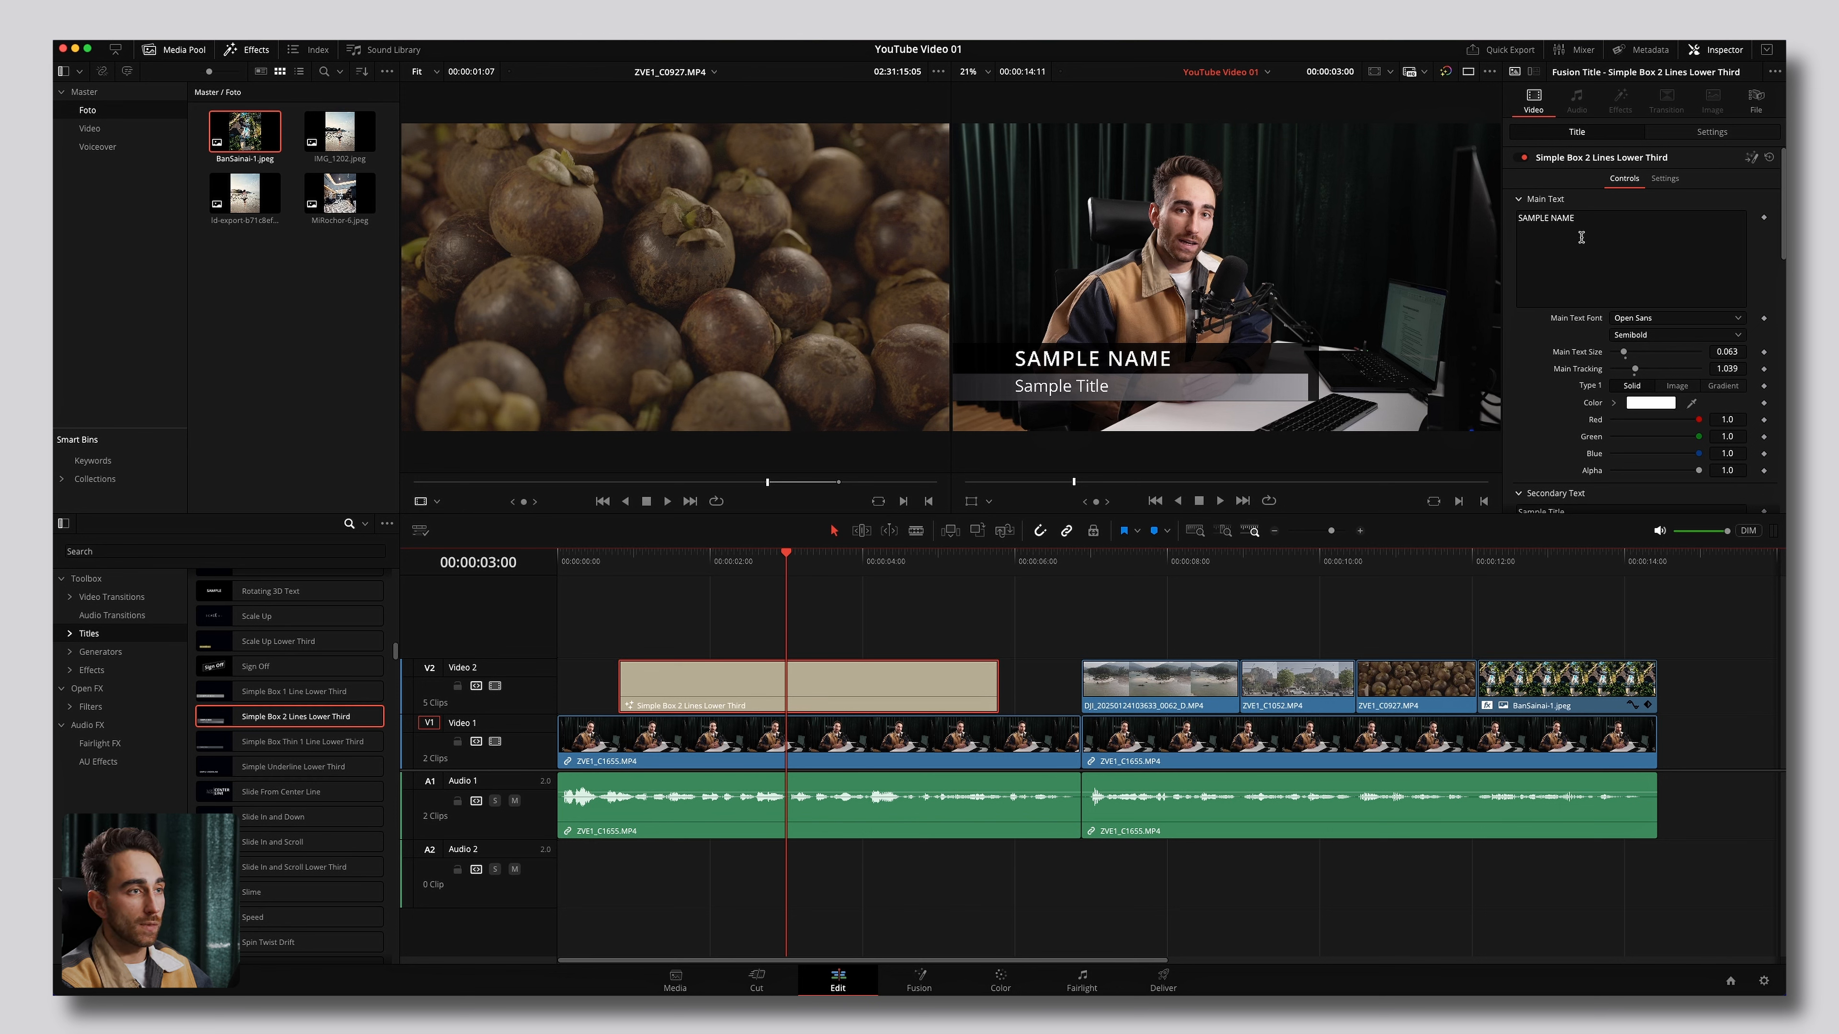
click(1556, 218)
key(ctrl+a)
text(Nicolas Elsä)
text(sser)
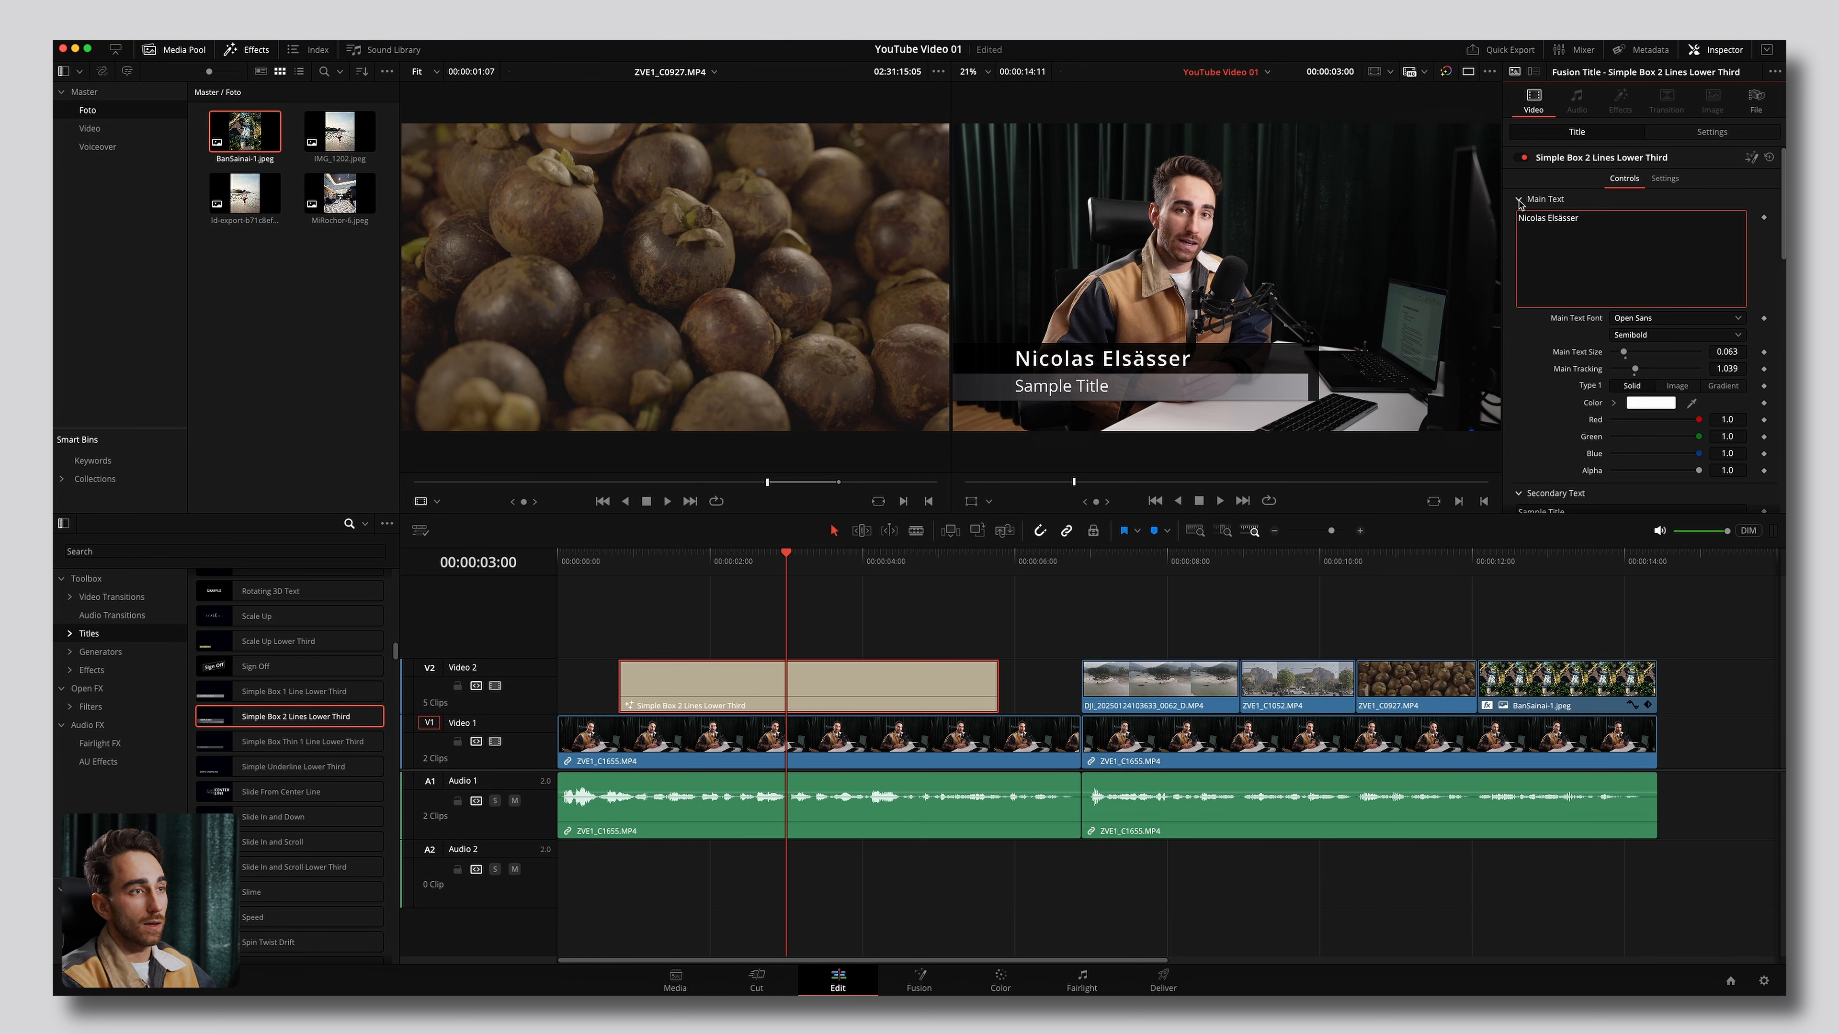
Replace the lower third's secondary text with "Filmmaker".
click(1519, 200)
click(1541, 241)
key(ctrl+a)
key(BackSpace)
text(Filmmaker)
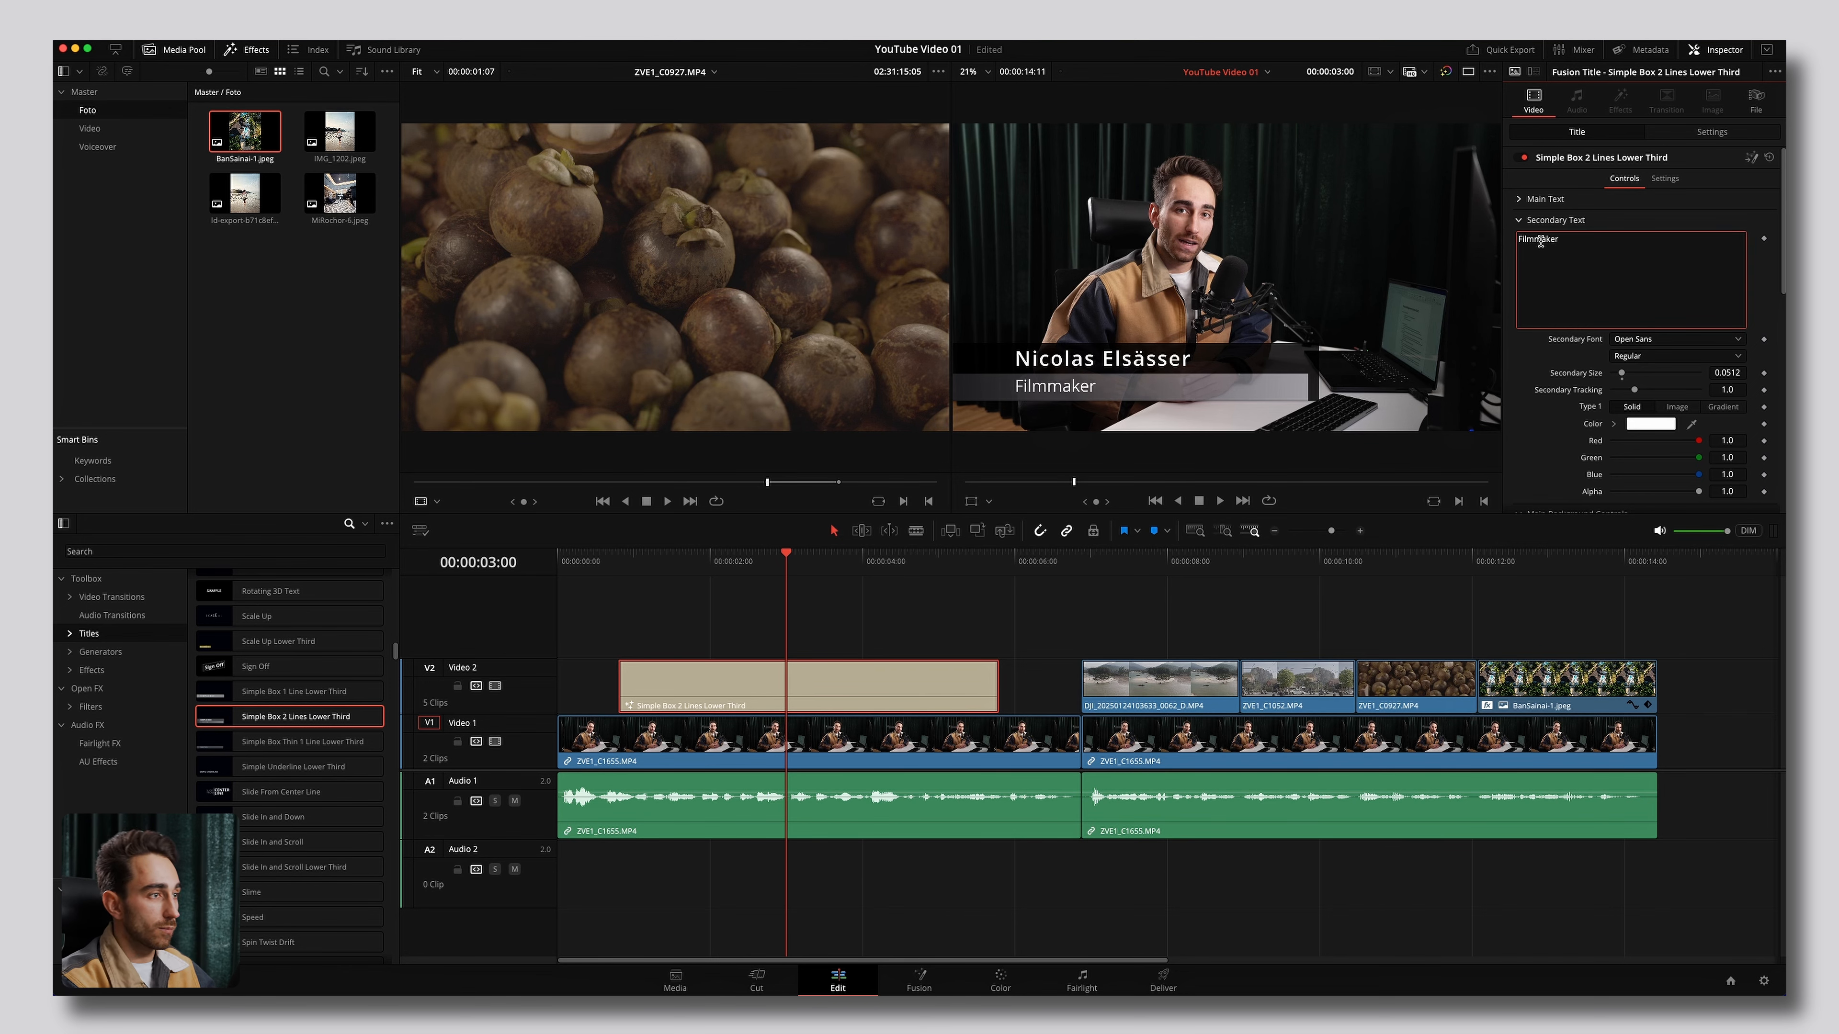
click(1001, 633)
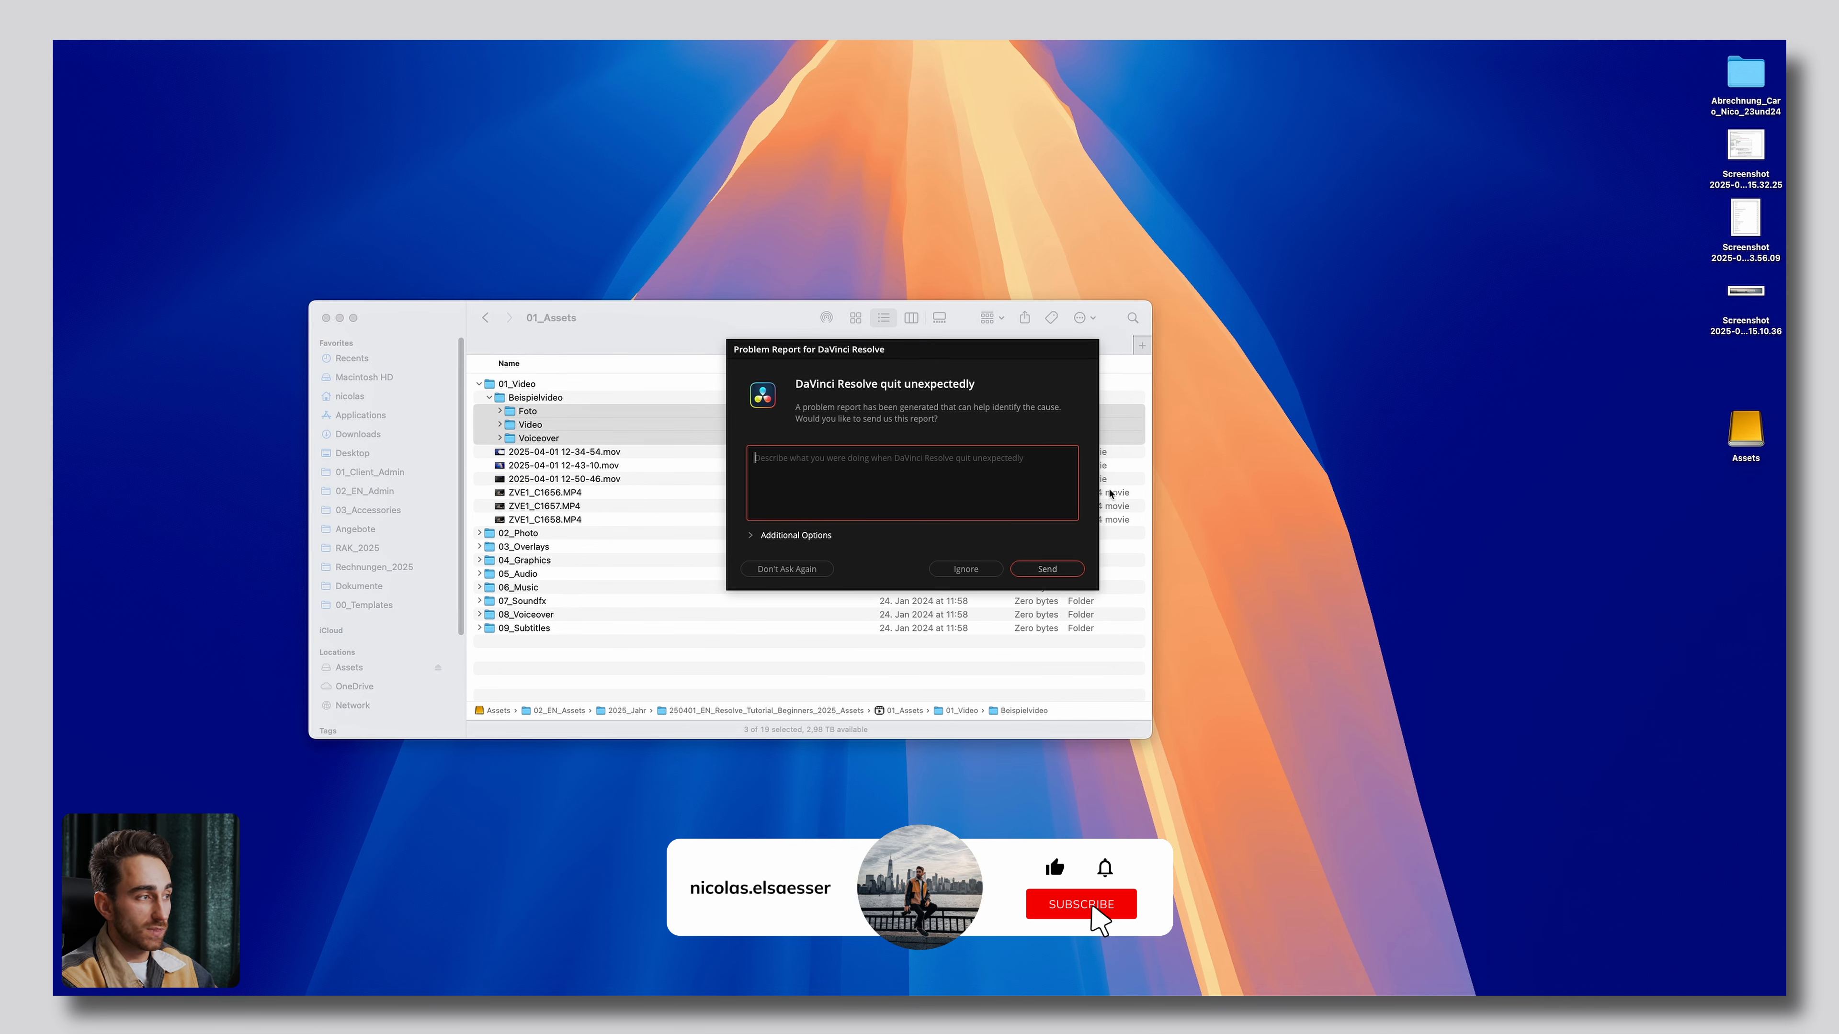
Send the DaVinci Resolve problem report and reopen the YouTube Video 01 project.
click(1051, 568)
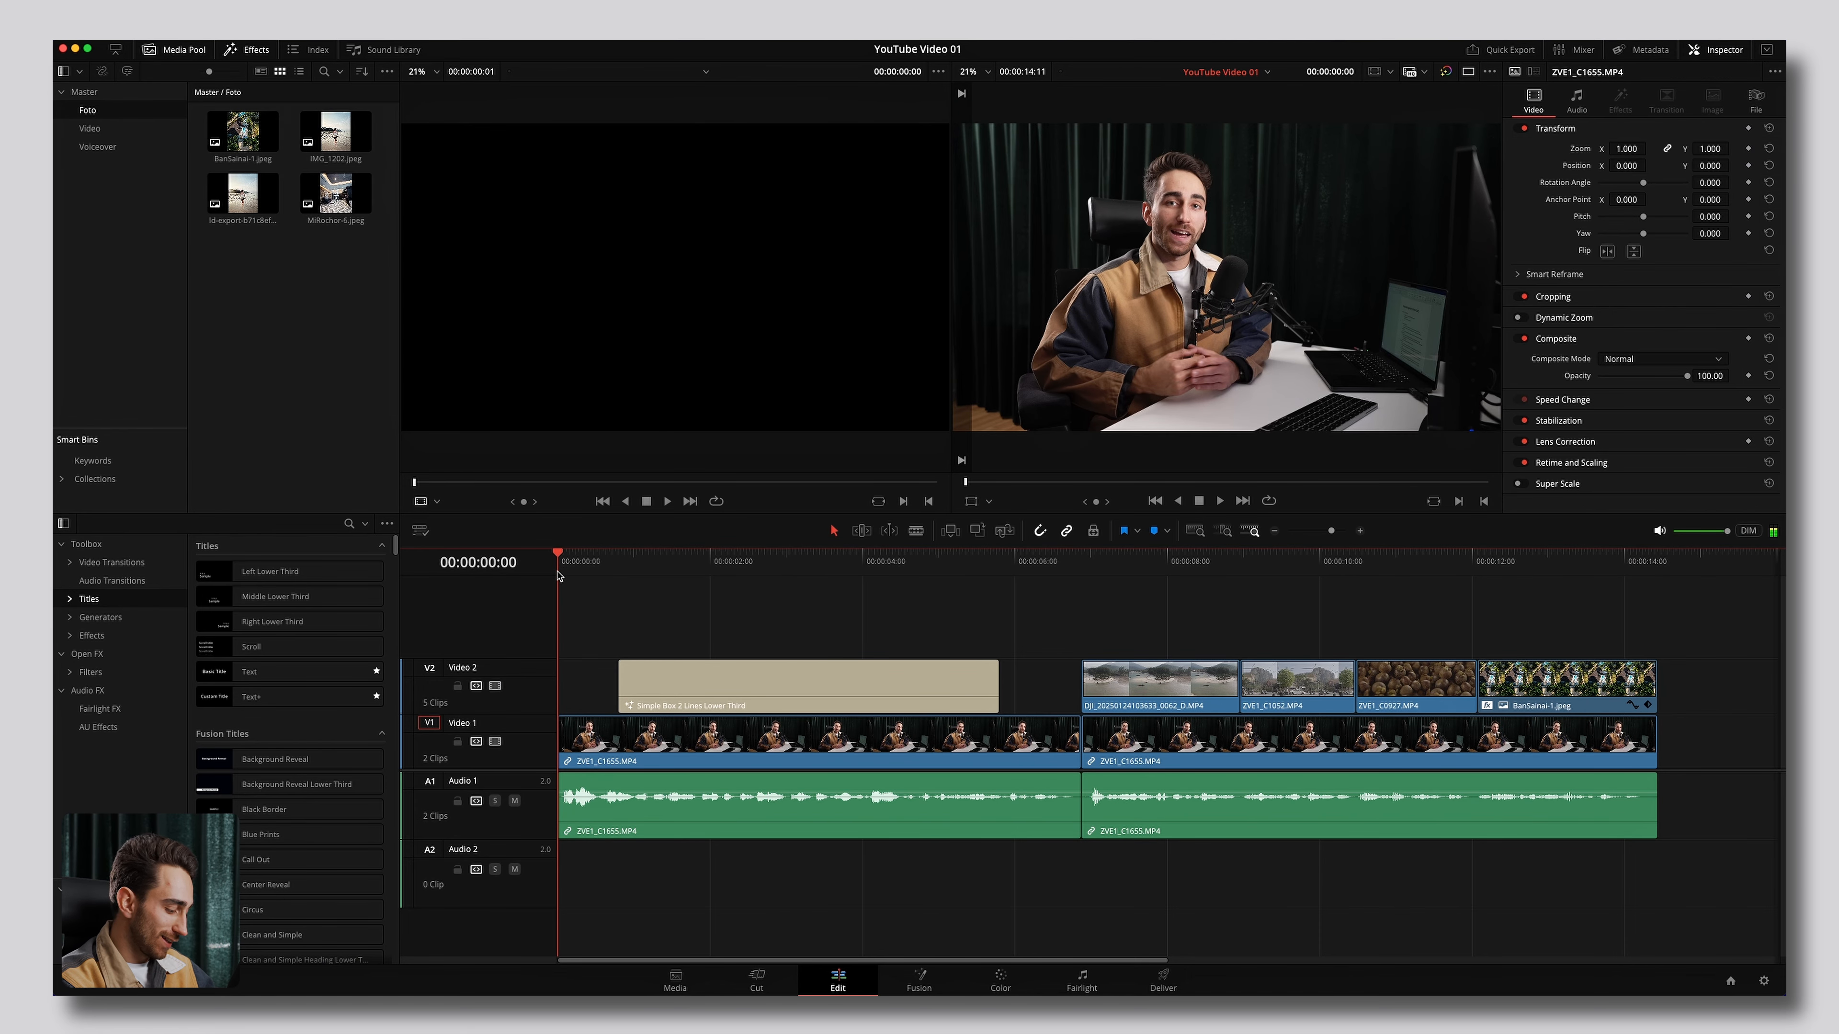
Shorten the lower-third title's end to about 00:00:04:00, shift it slightly earlier on Video 2 and play it back from the start.
click(864, 559)
drag(999, 684, 866, 682)
drag(847, 562, 545, 591)
key(space)
drag(612, 685, 597, 686)
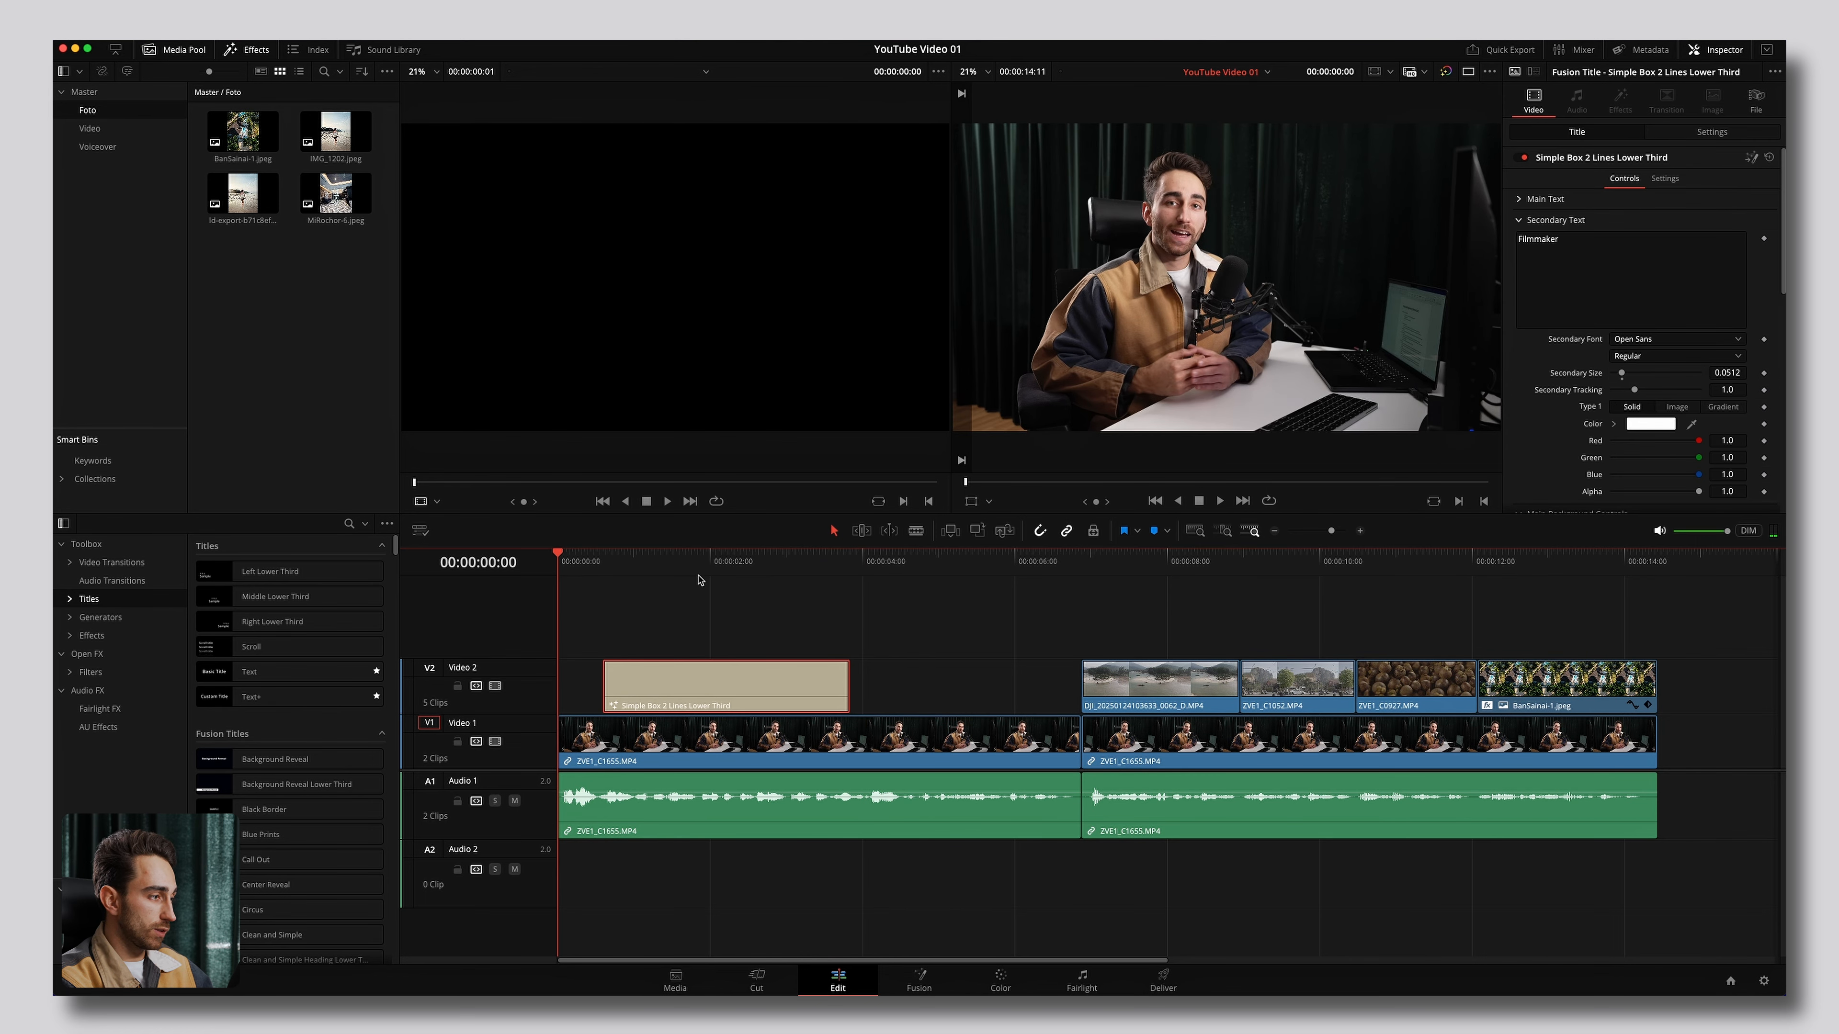
key(space)
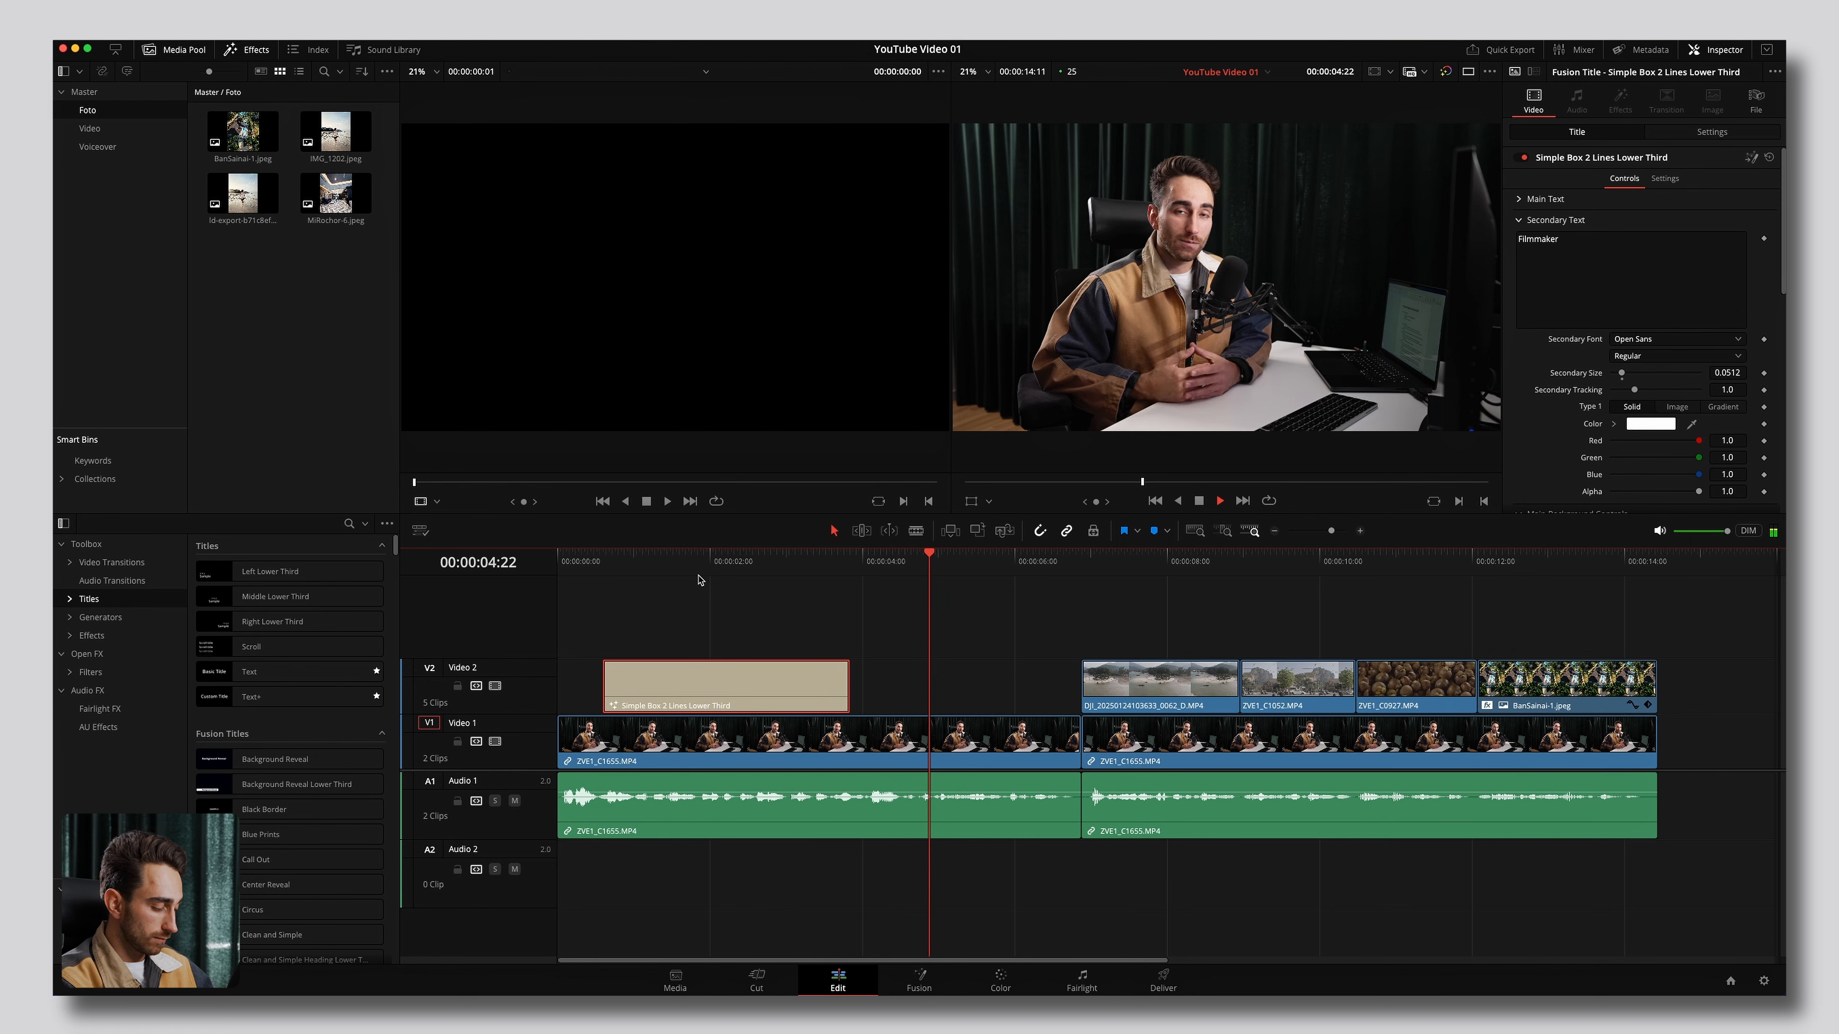
key(space)
click(1055, 901)
key(super+minus)
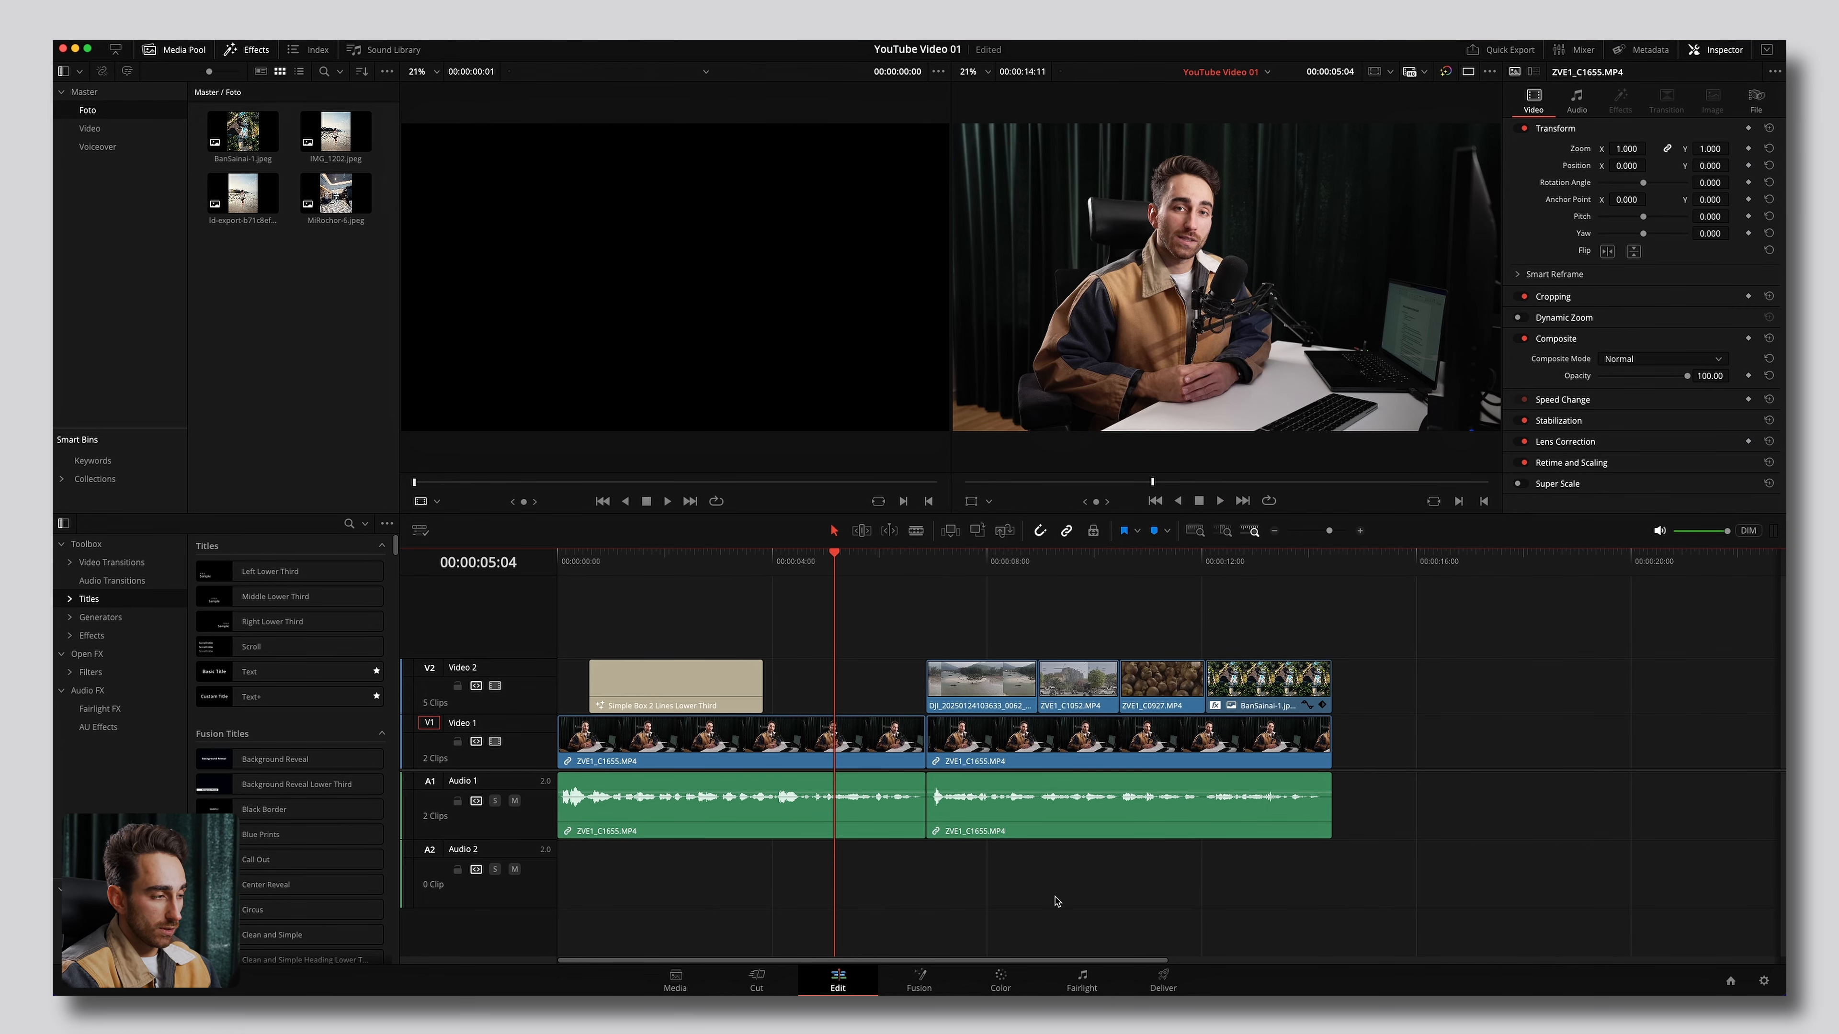
On the Color page, show the scopes and set the first talking-head clip's Contrast to 1.044 and Temp to -340.
click(1000, 979)
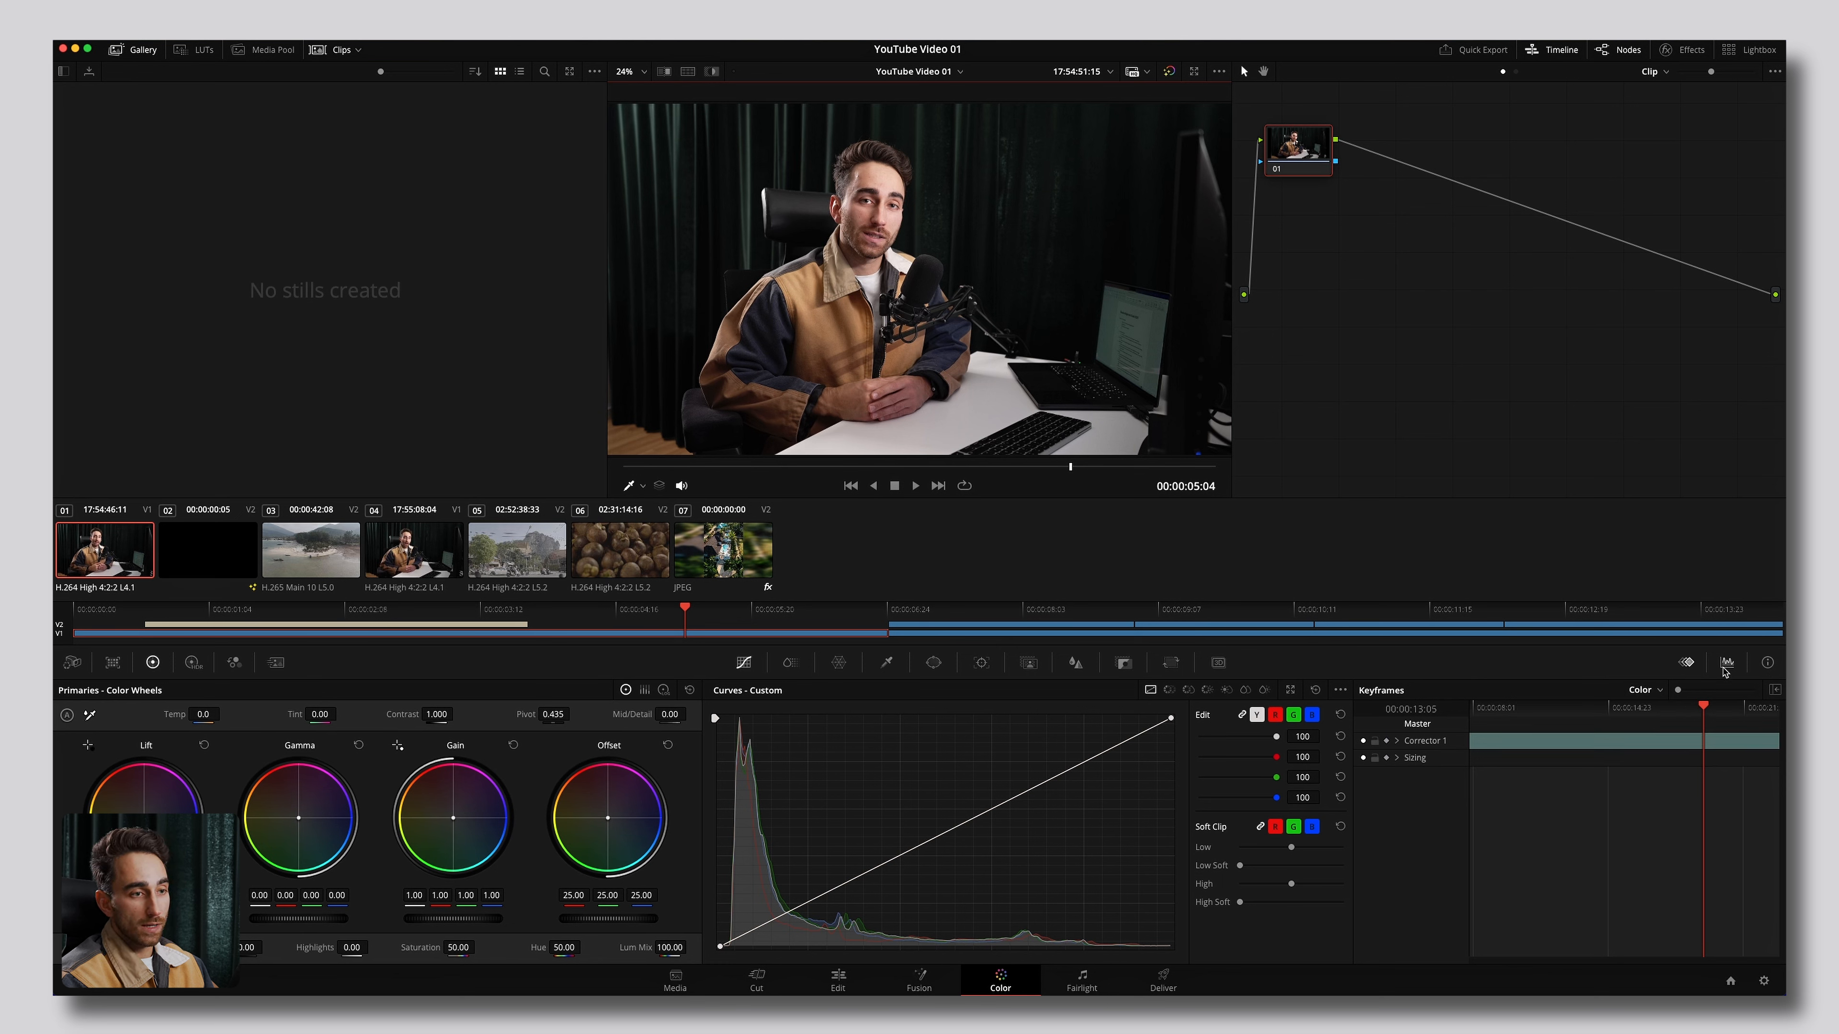
click(1727, 662)
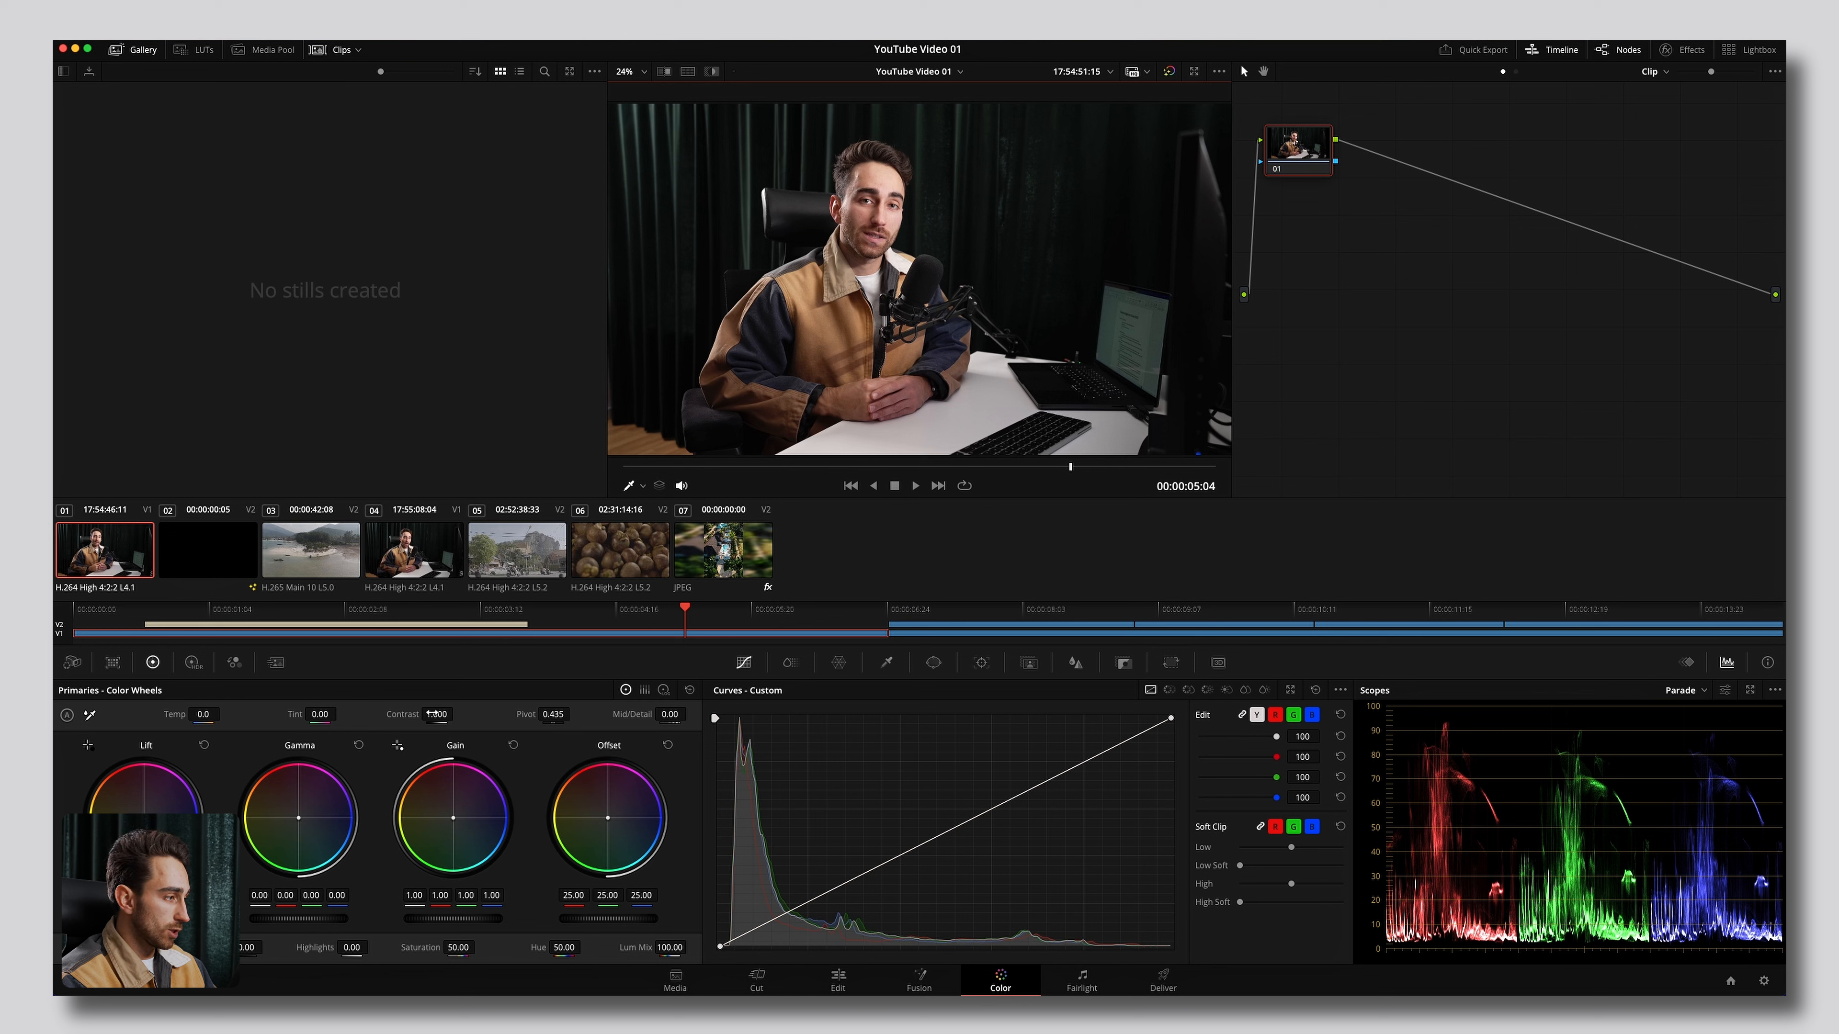
drag(433, 713, 457, 714)
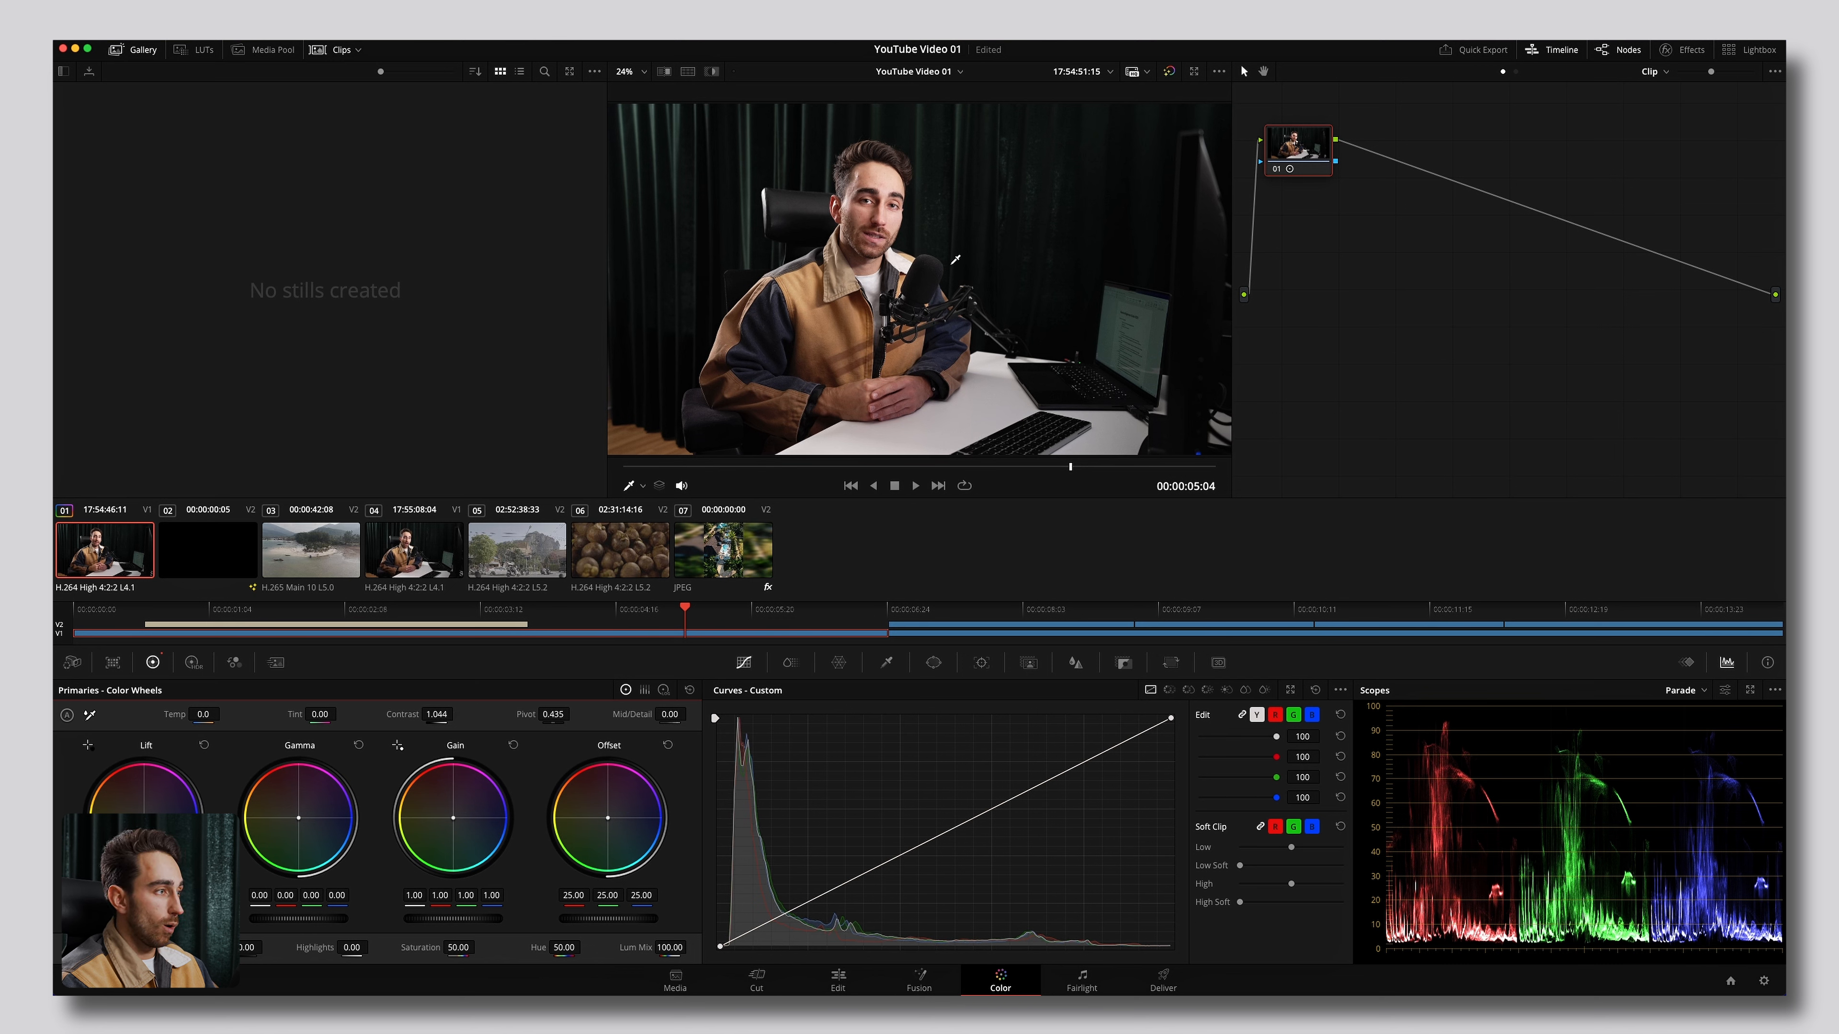
drag(205, 714, 168, 714)
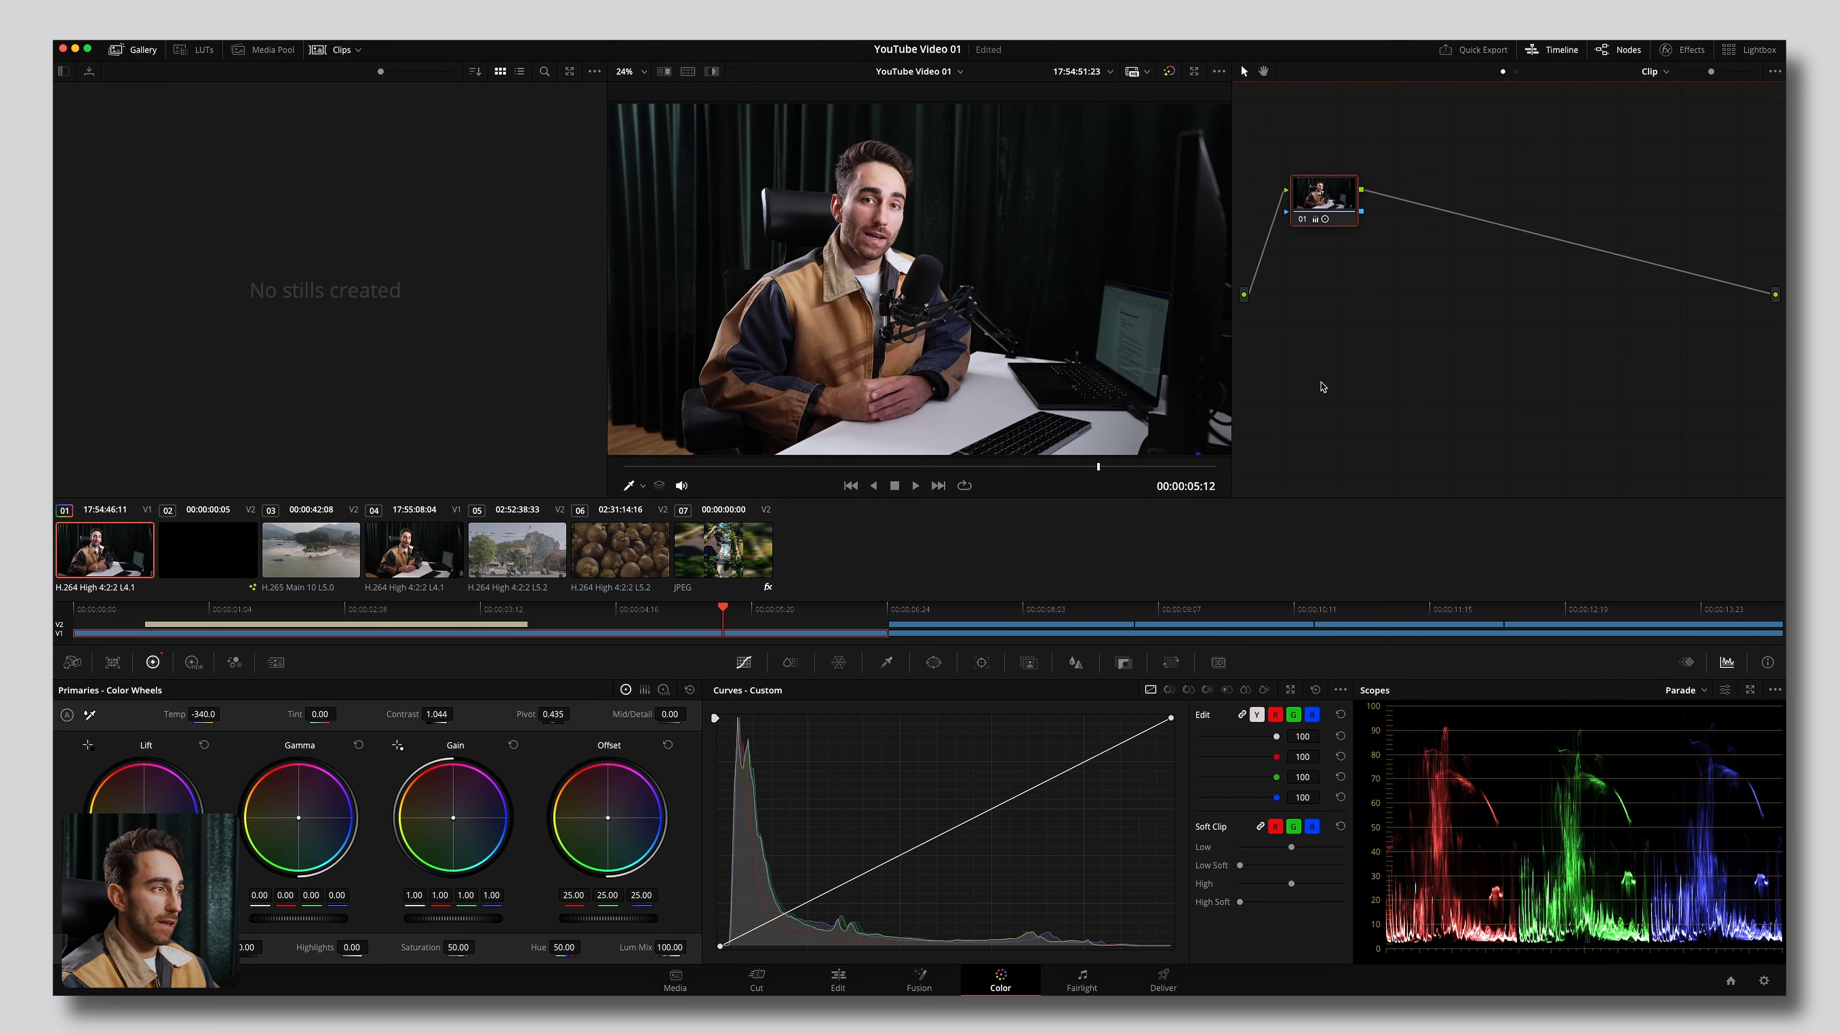
mouse_move(1330, 192)
mouse_down()
mouse_move(1338, 236)
mouse_move(1339, 205)
mouse_up()
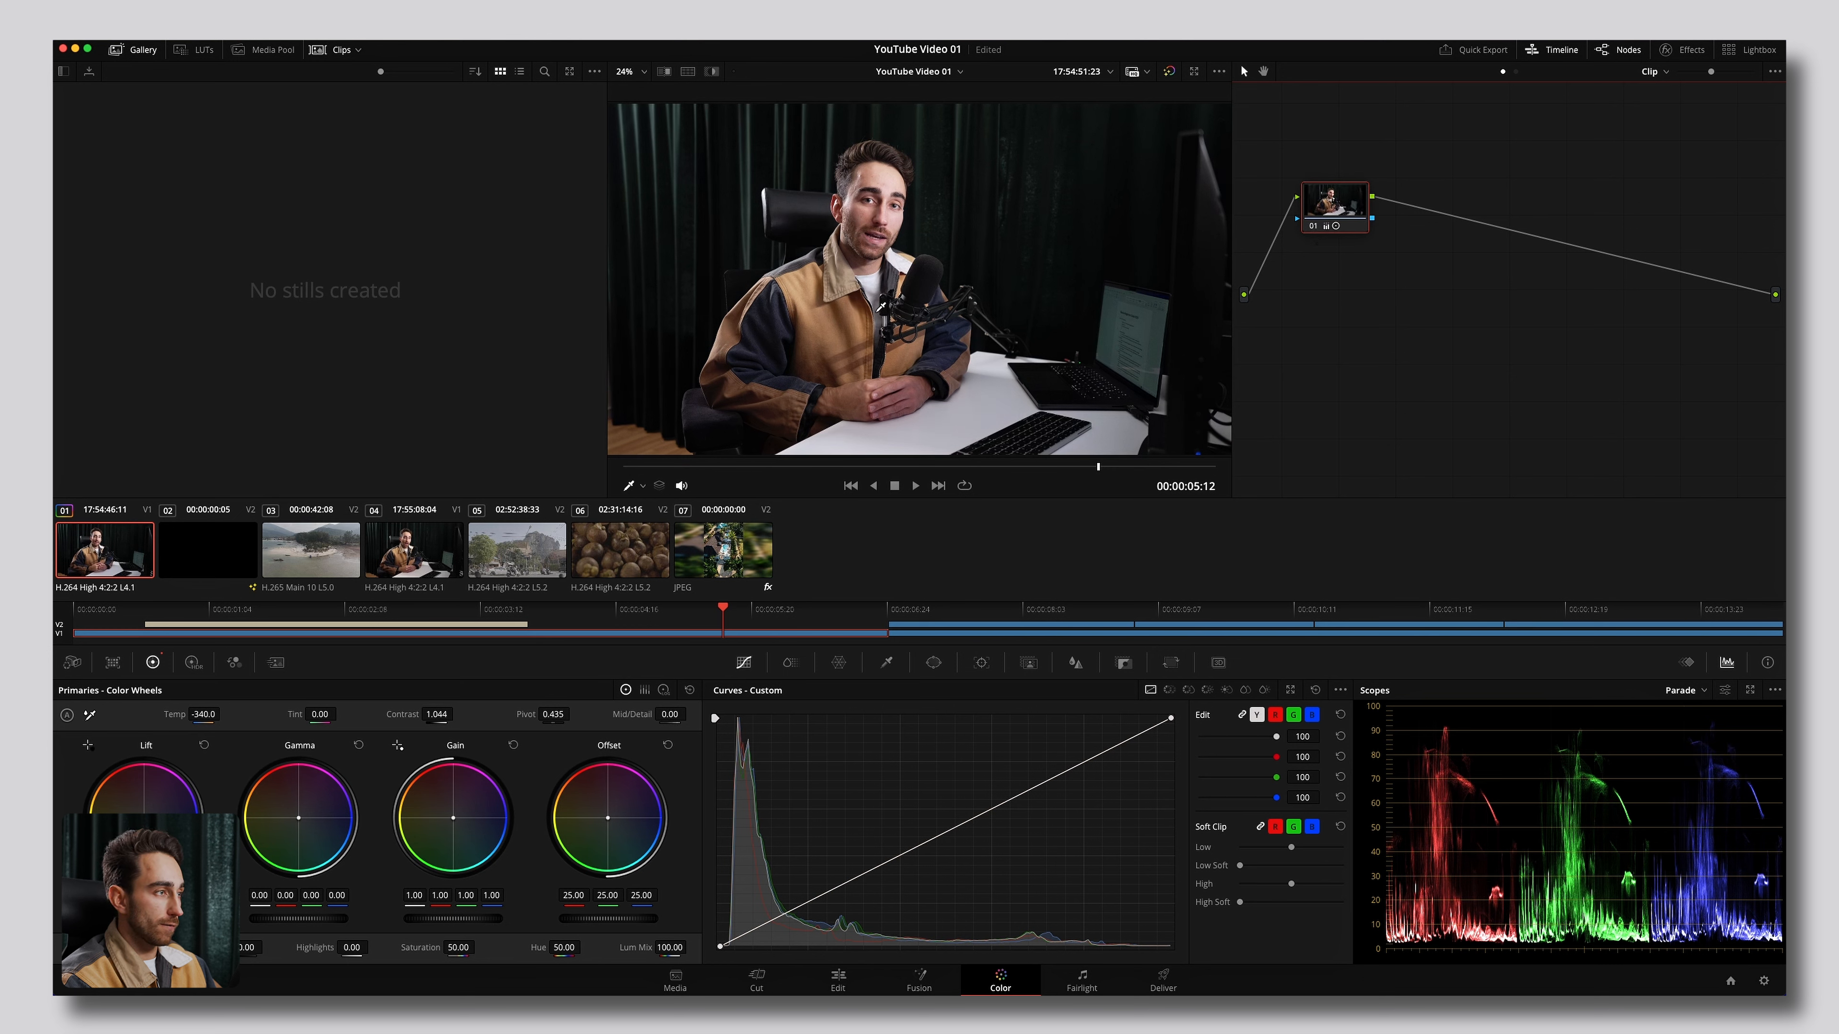
Grab a still of the graded talking-head clip into the gallery.
right_click(912, 214)
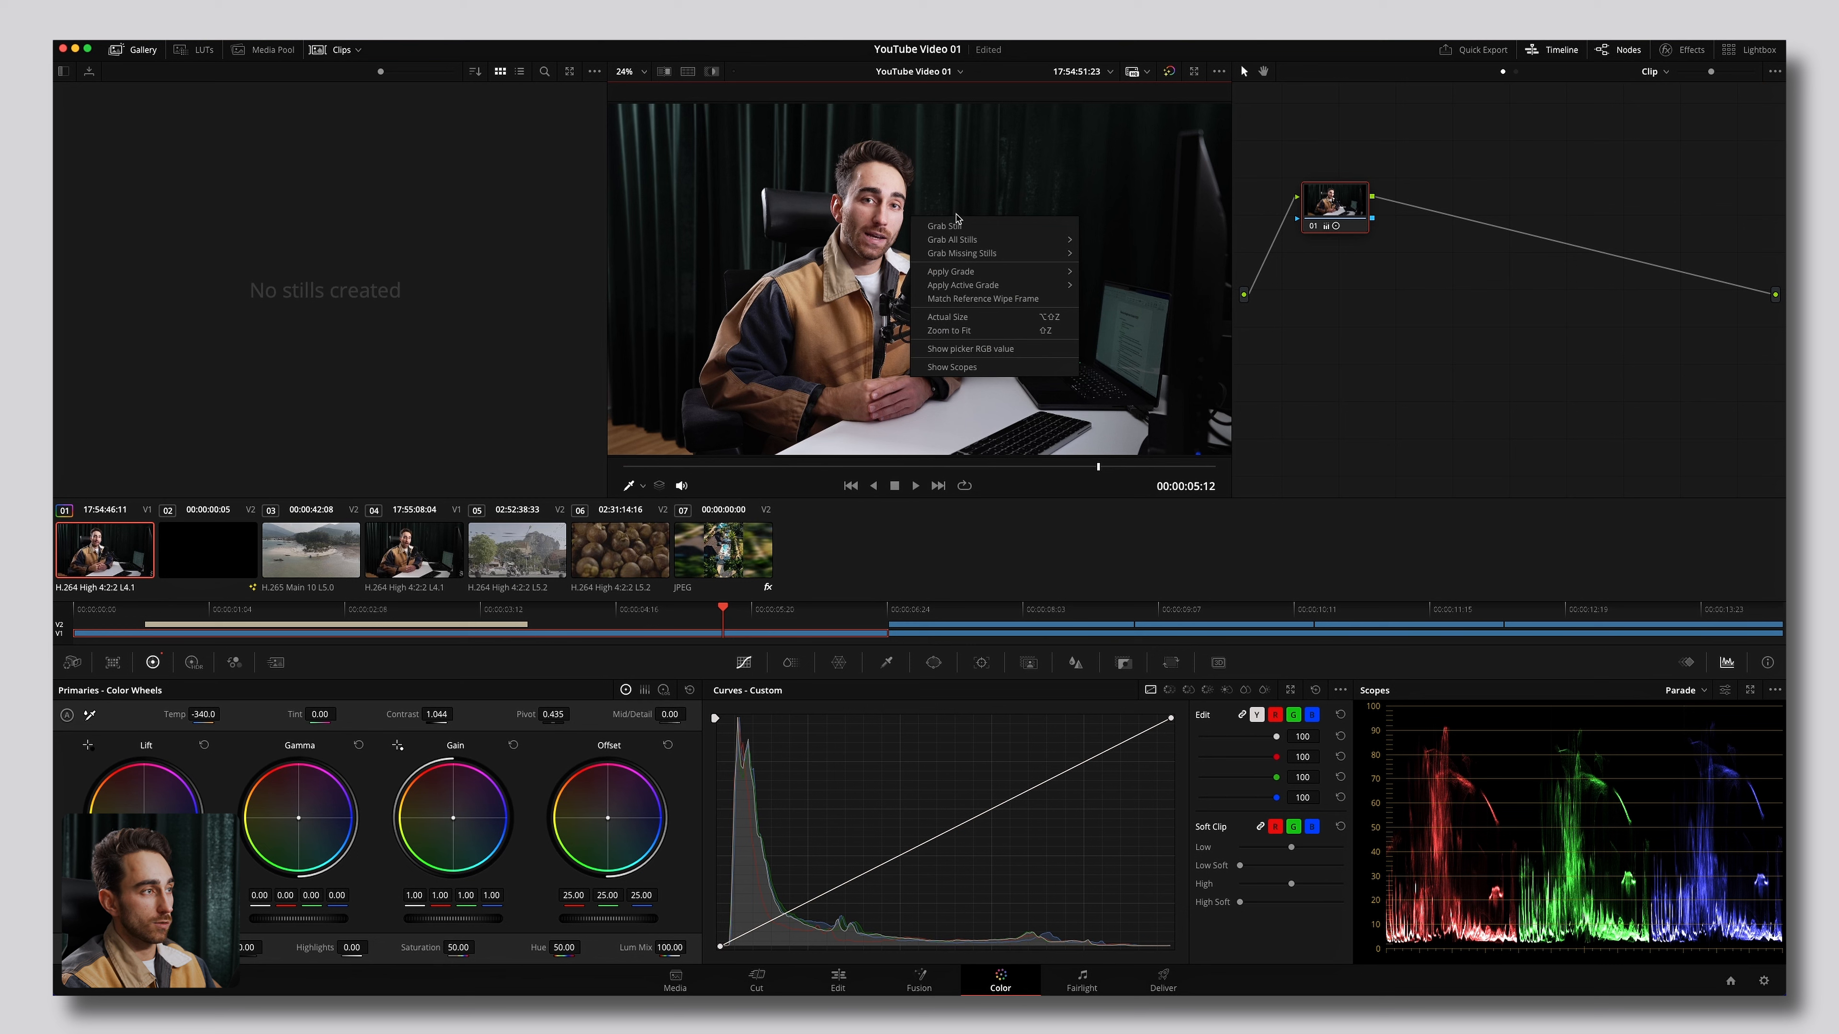
click(945, 226)
key(space)
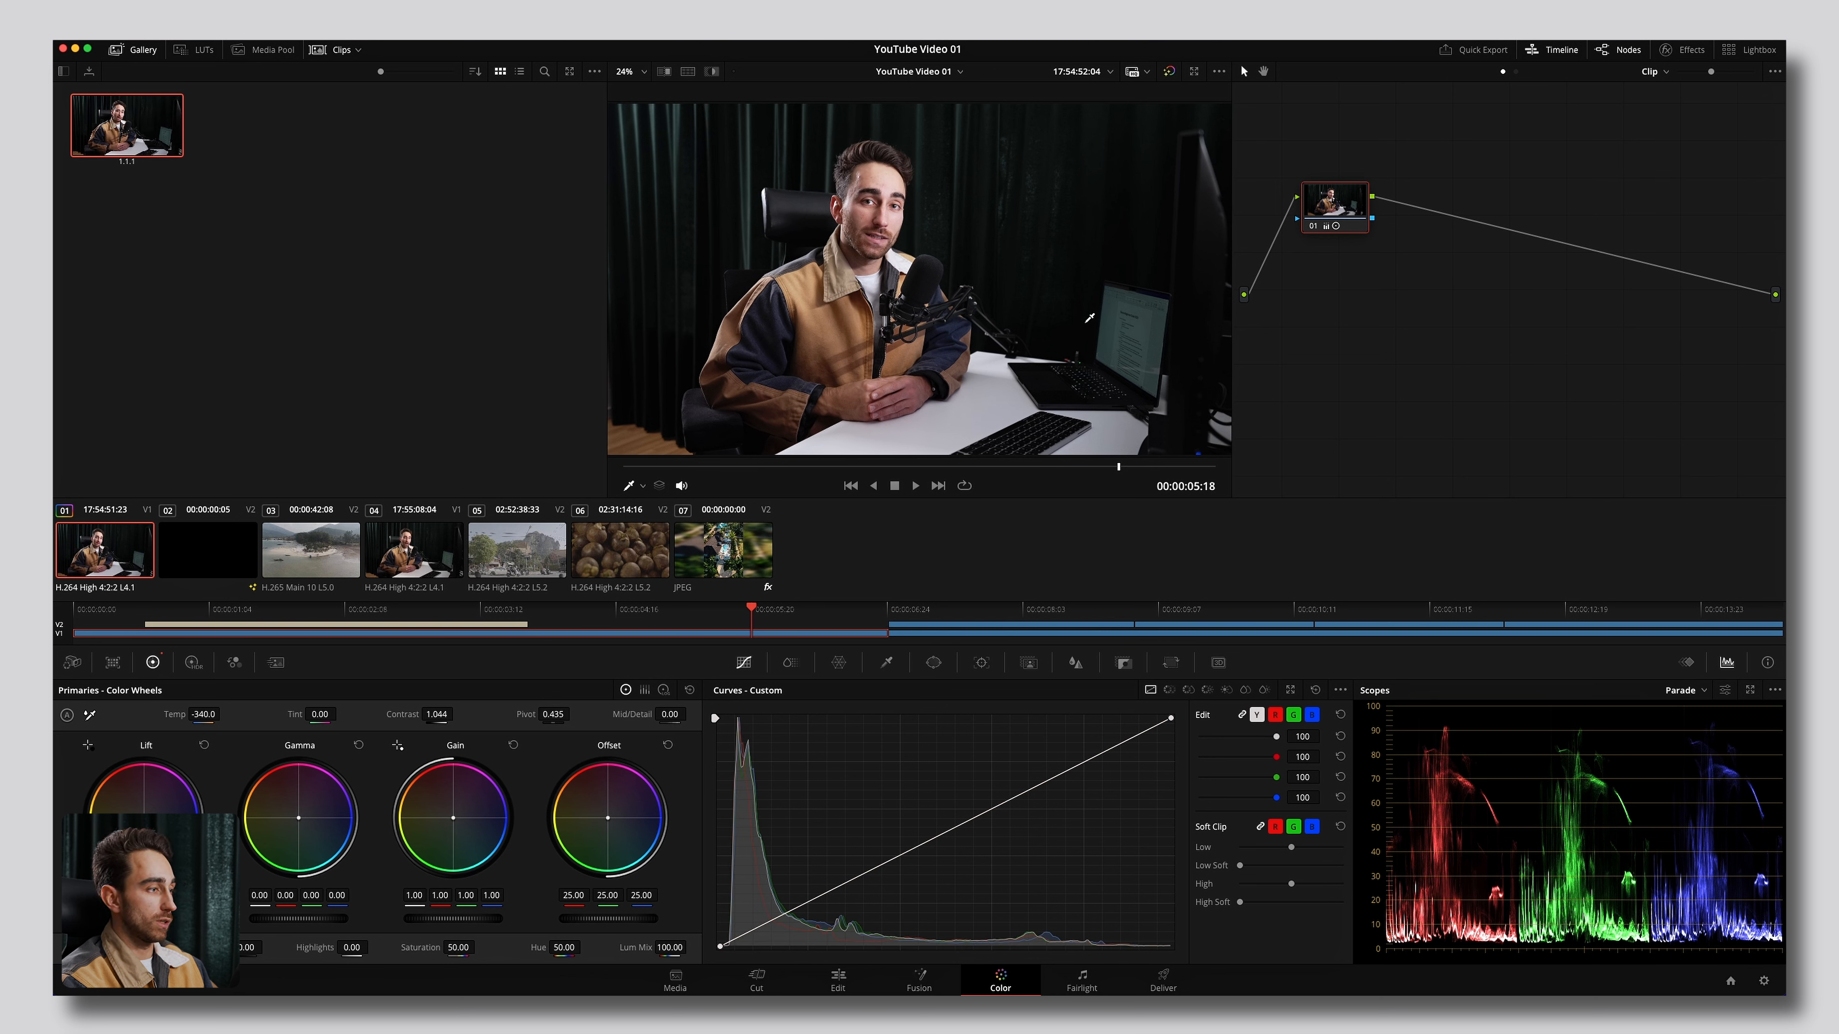
Apply the DJI_Mini4Pro_Base grade from PowerGrade Base to the drone beach clip.
drag(905, 610, 1046, 615)
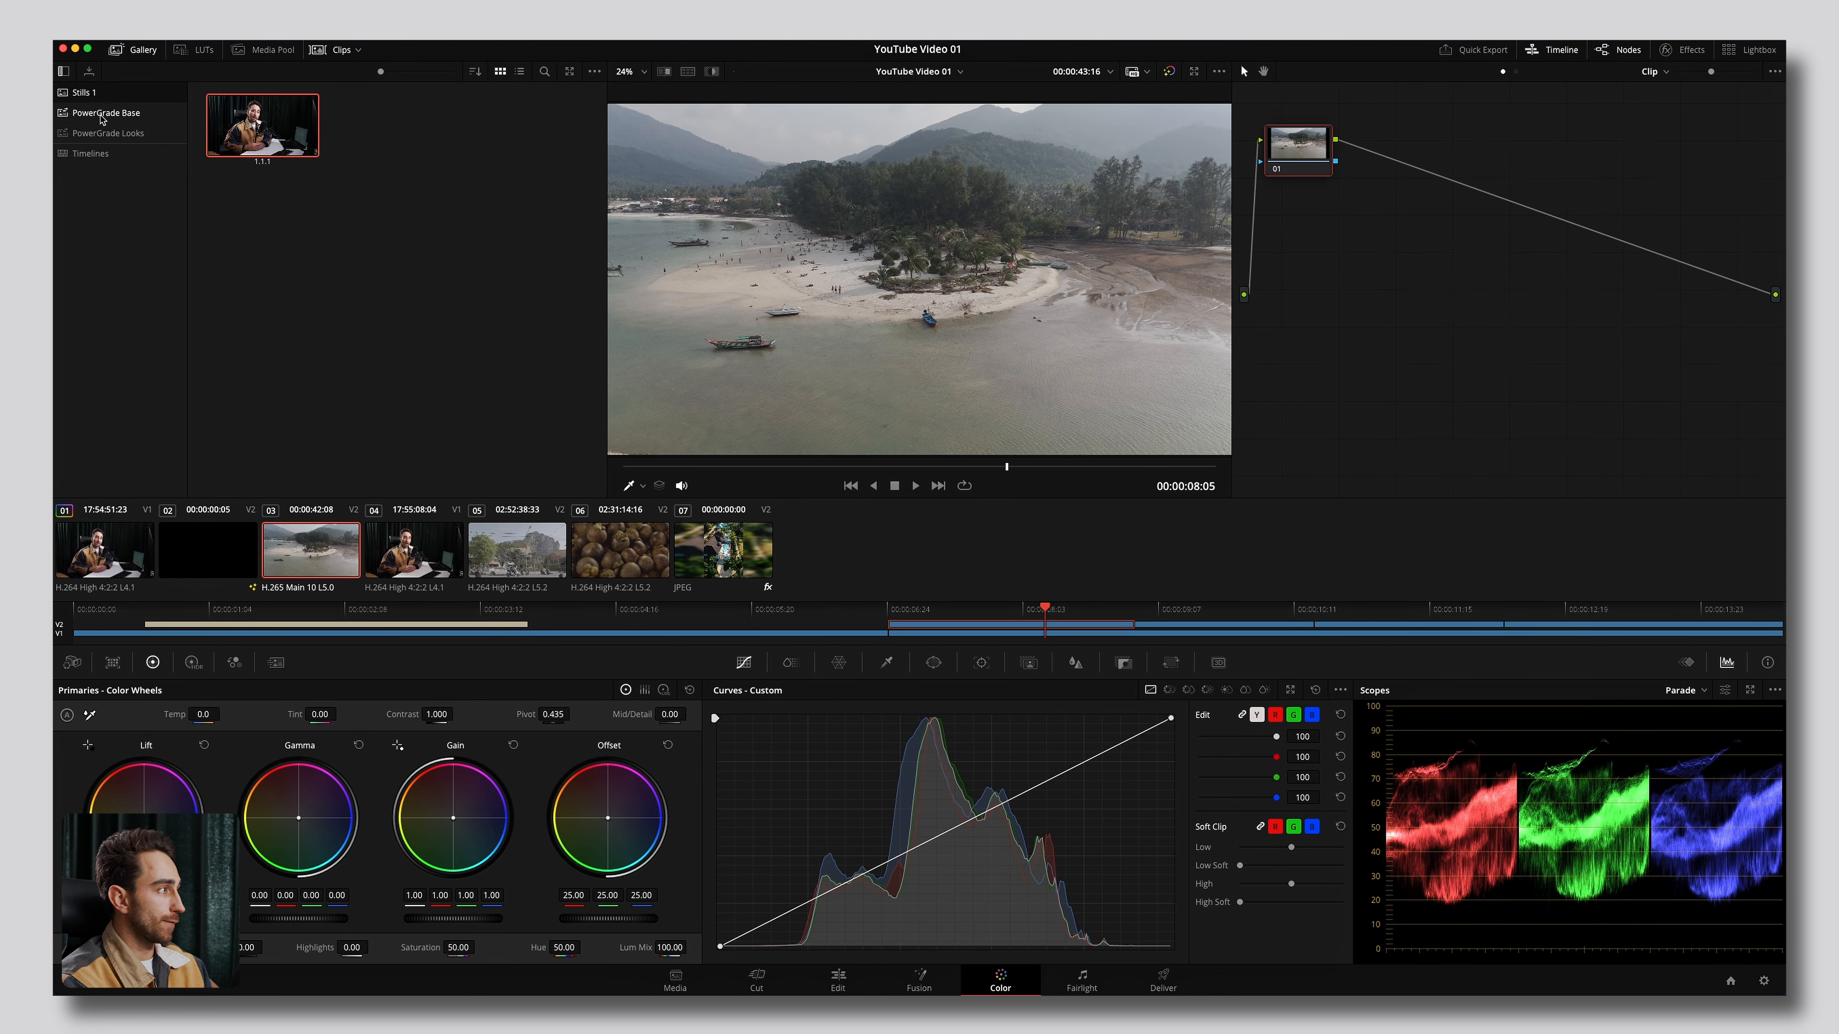
click(109, 113)
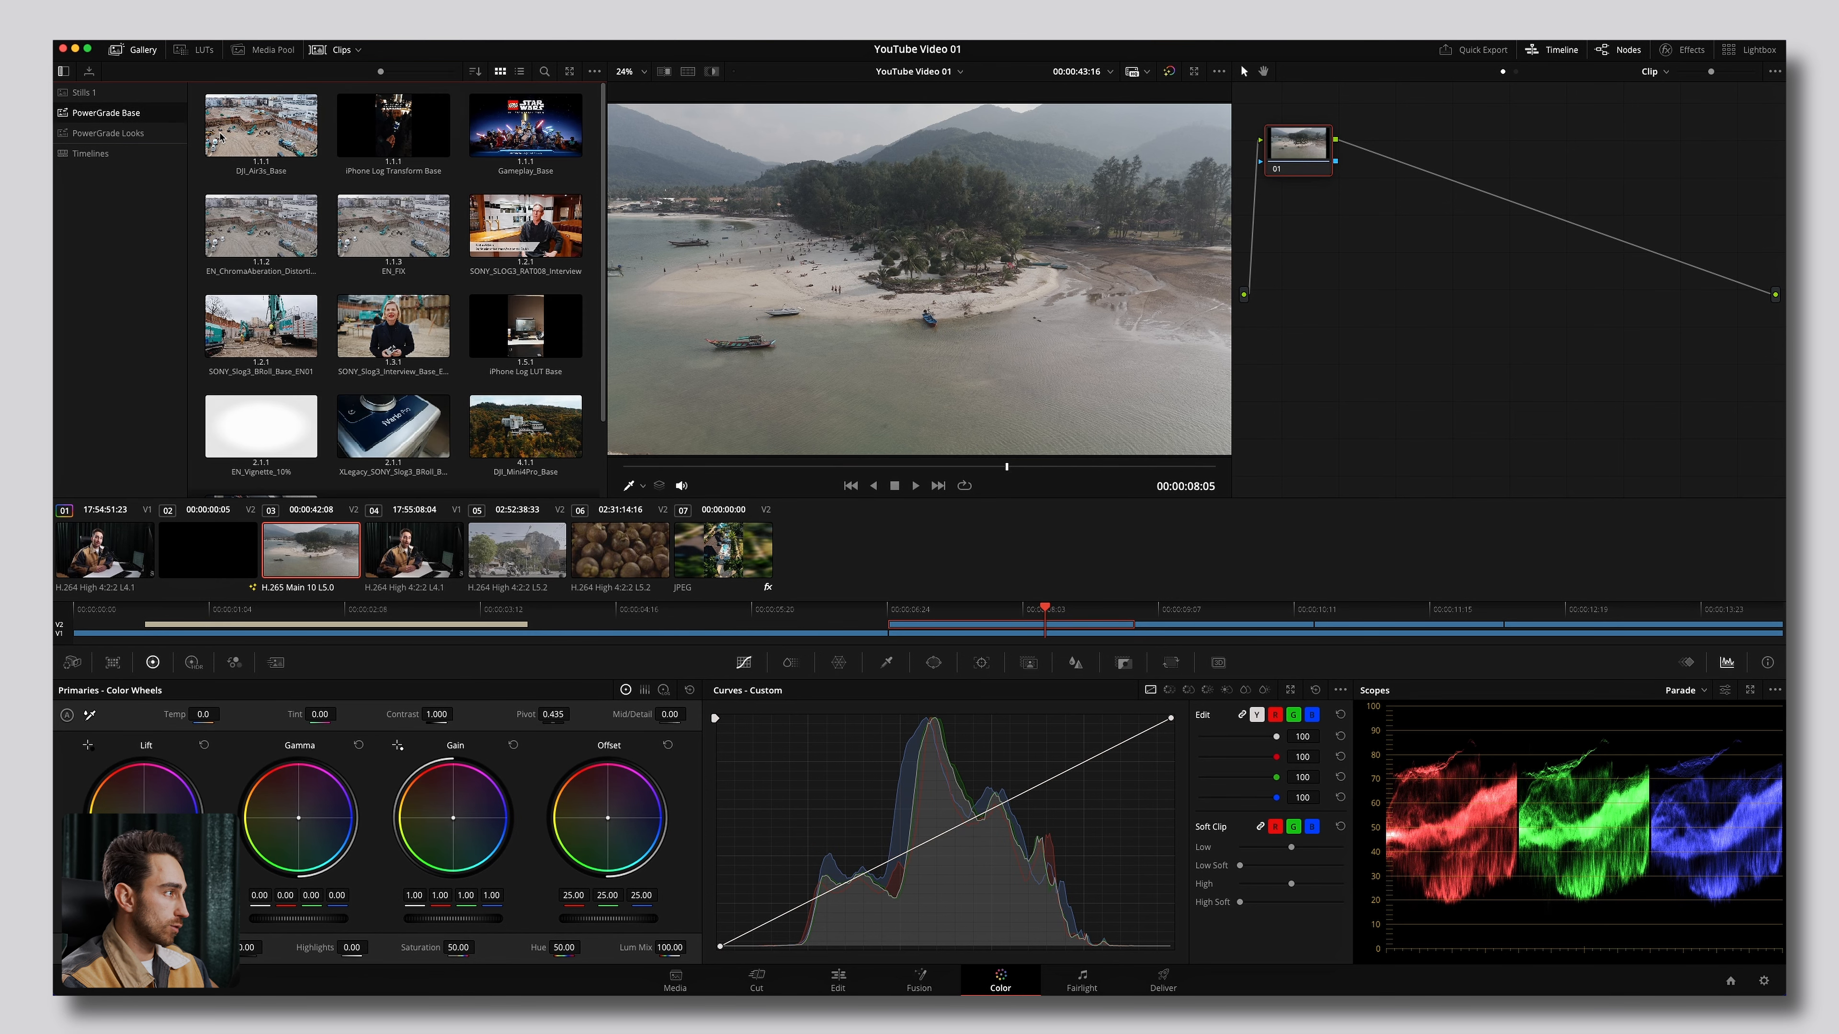
scroll(507, 429, down, 2)
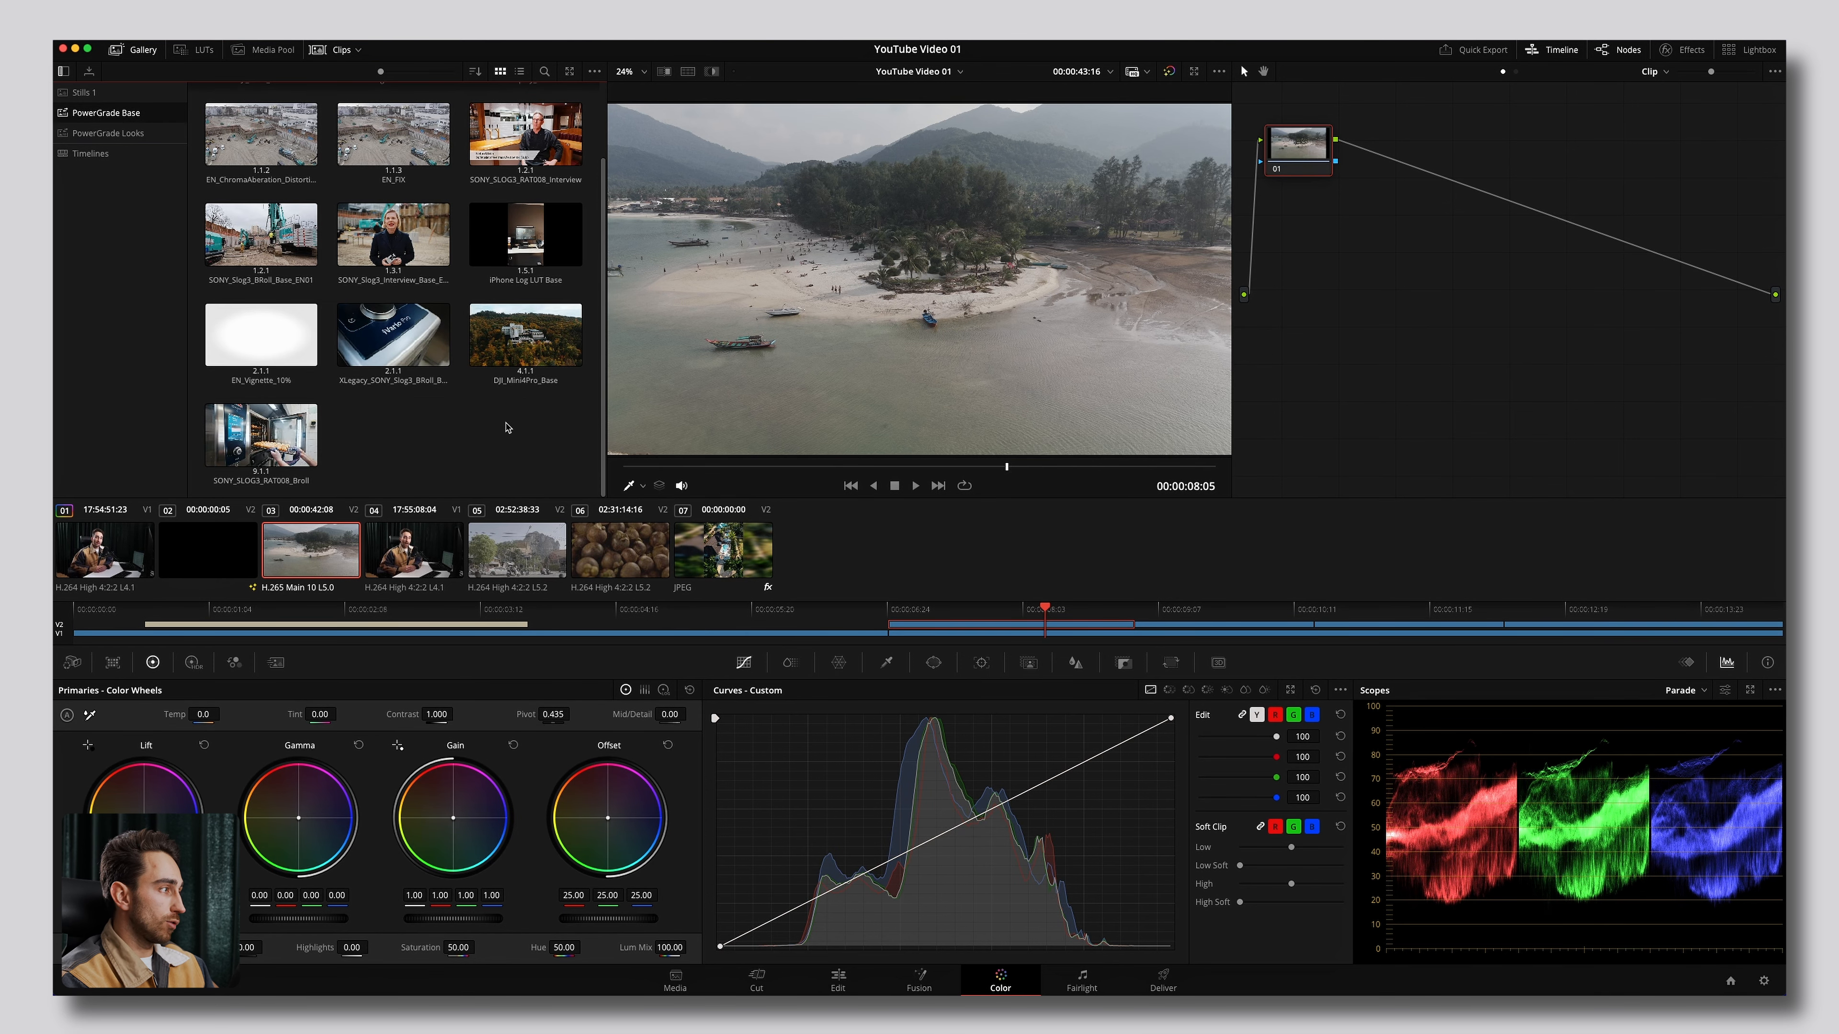
mouse_move(526, 338)
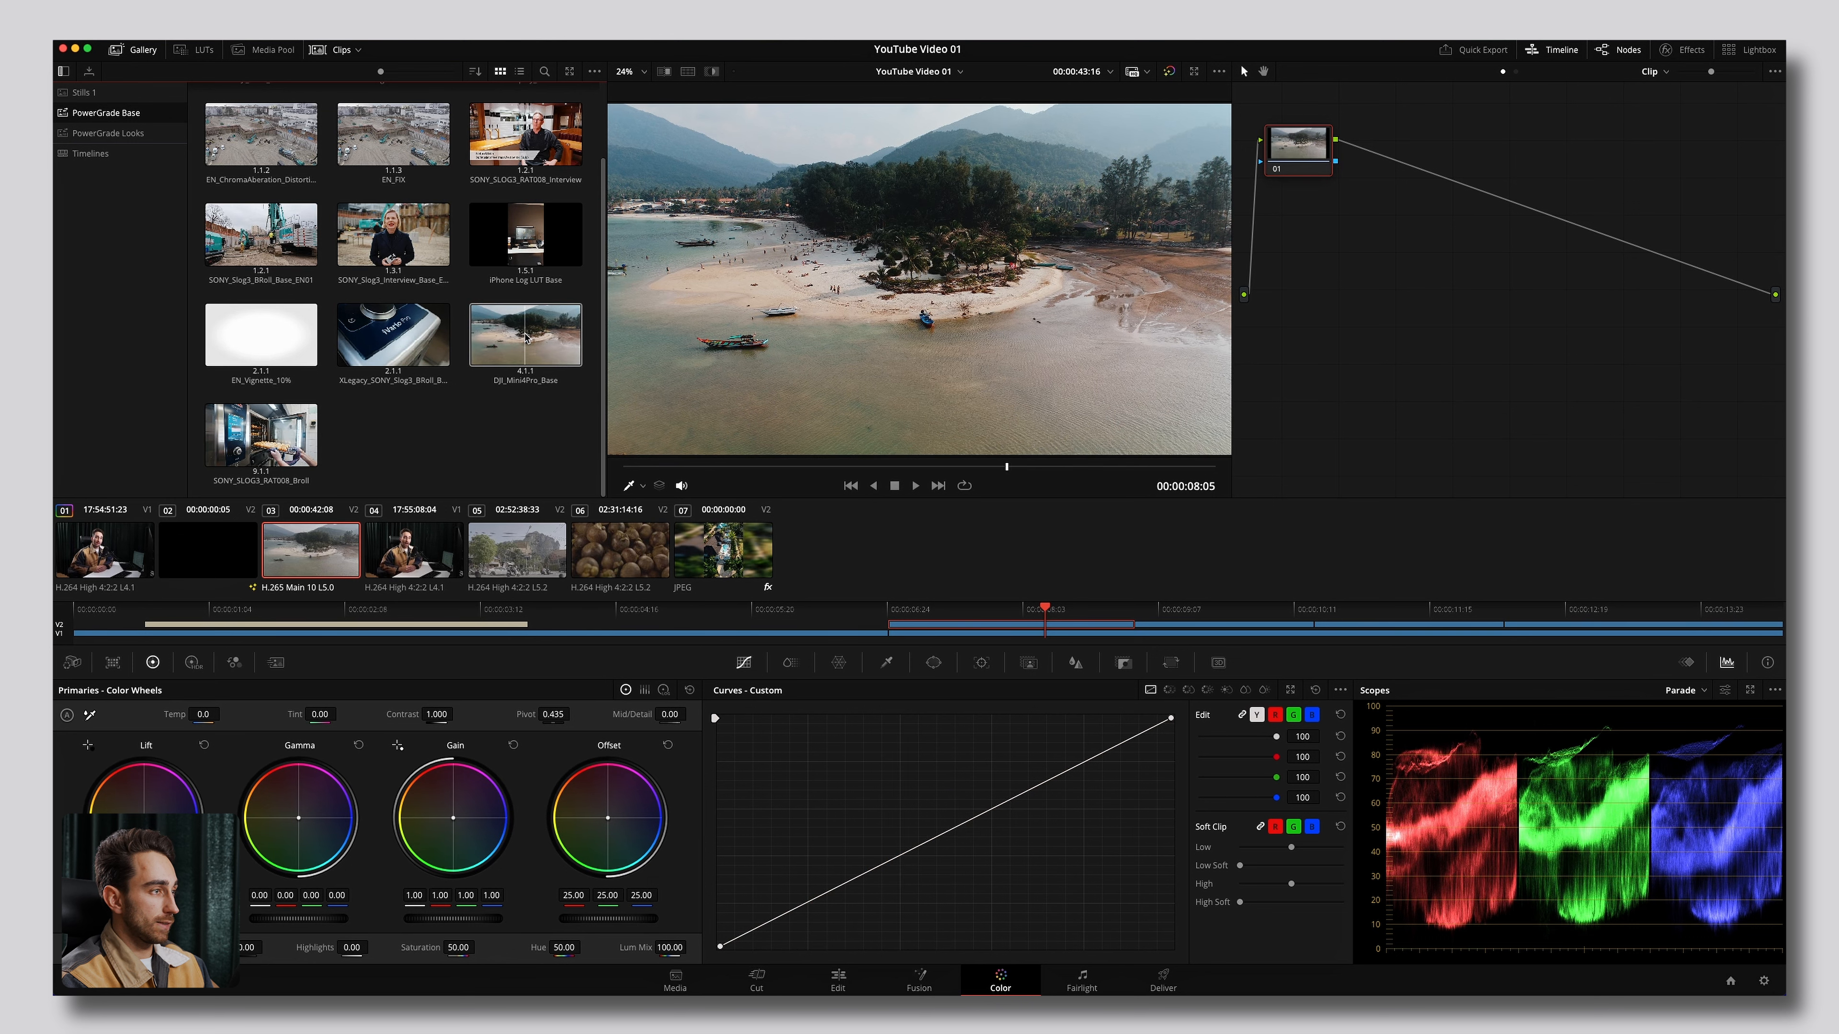
right_click(526, 337)
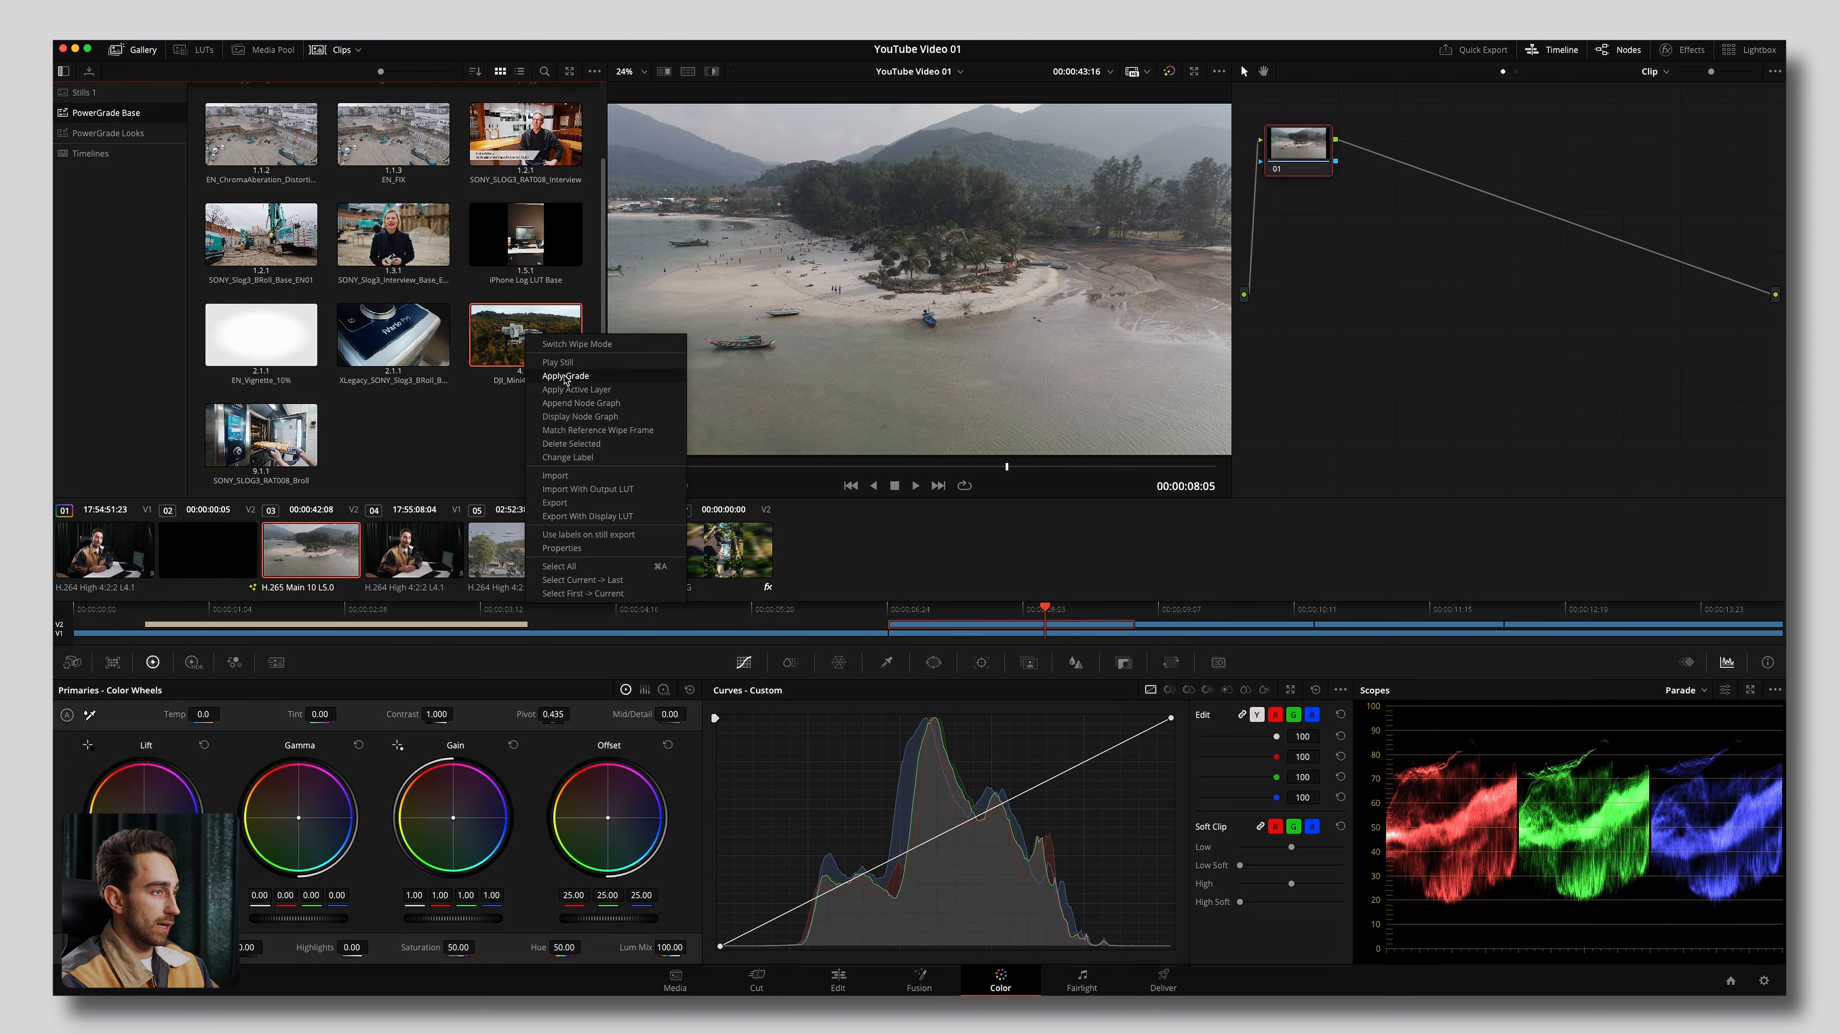
click(565, 377)
Apply the SONY_Slog3_BRoll_Base_EN01 PowerGrade to the street clip and to the mangosteen fruit clip.
drag(1095, 614, 1223, 617)
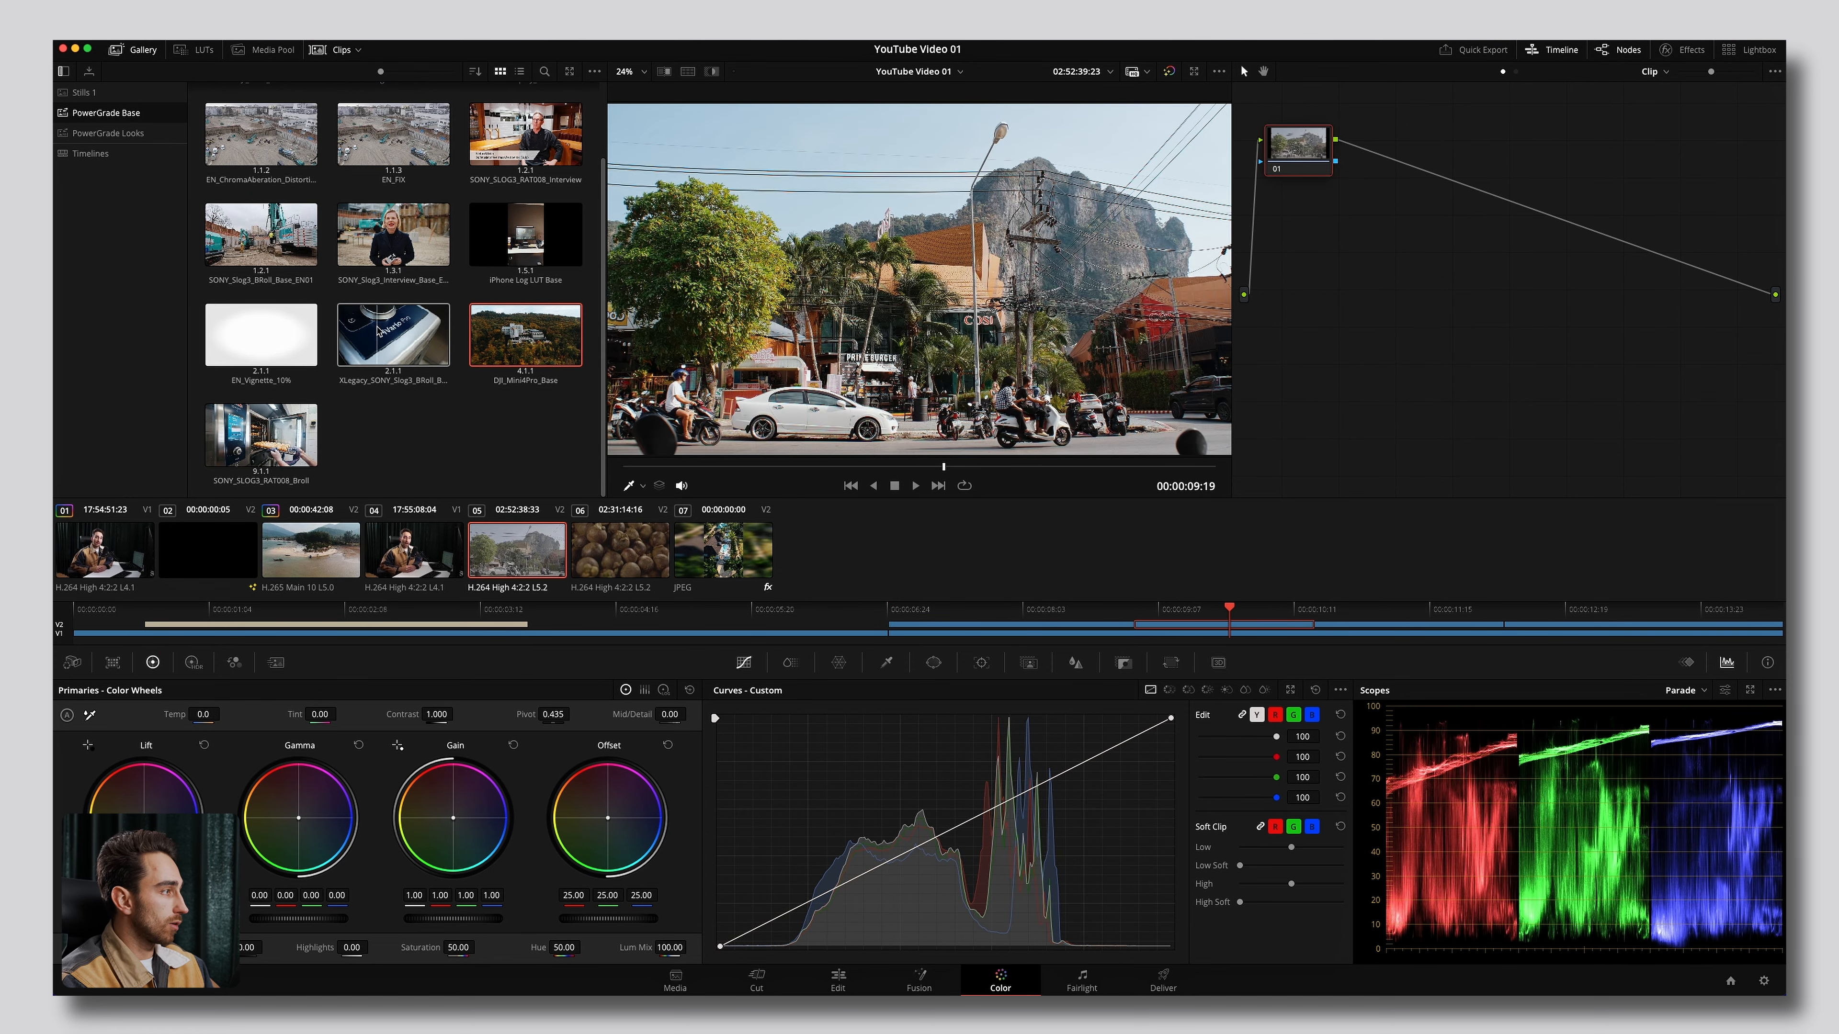
scroll(406, 318, up, 2)
right_click(257, 328)
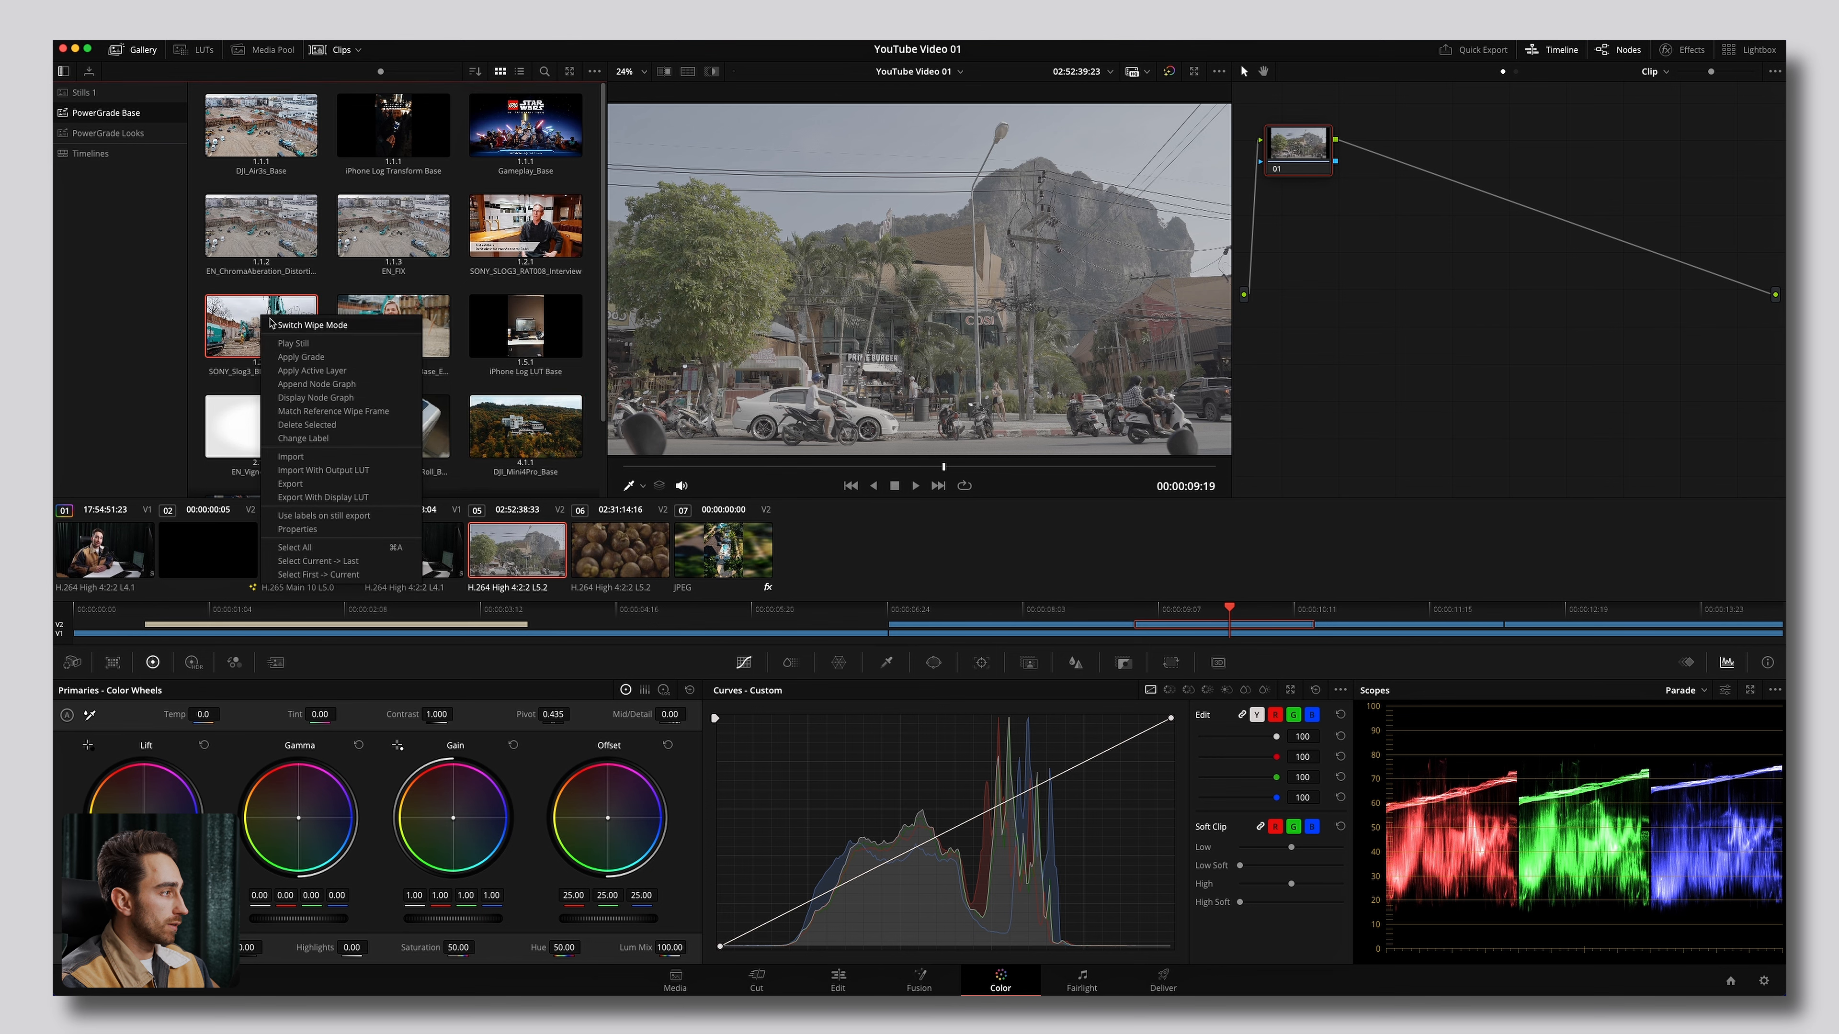
click(297, 355)
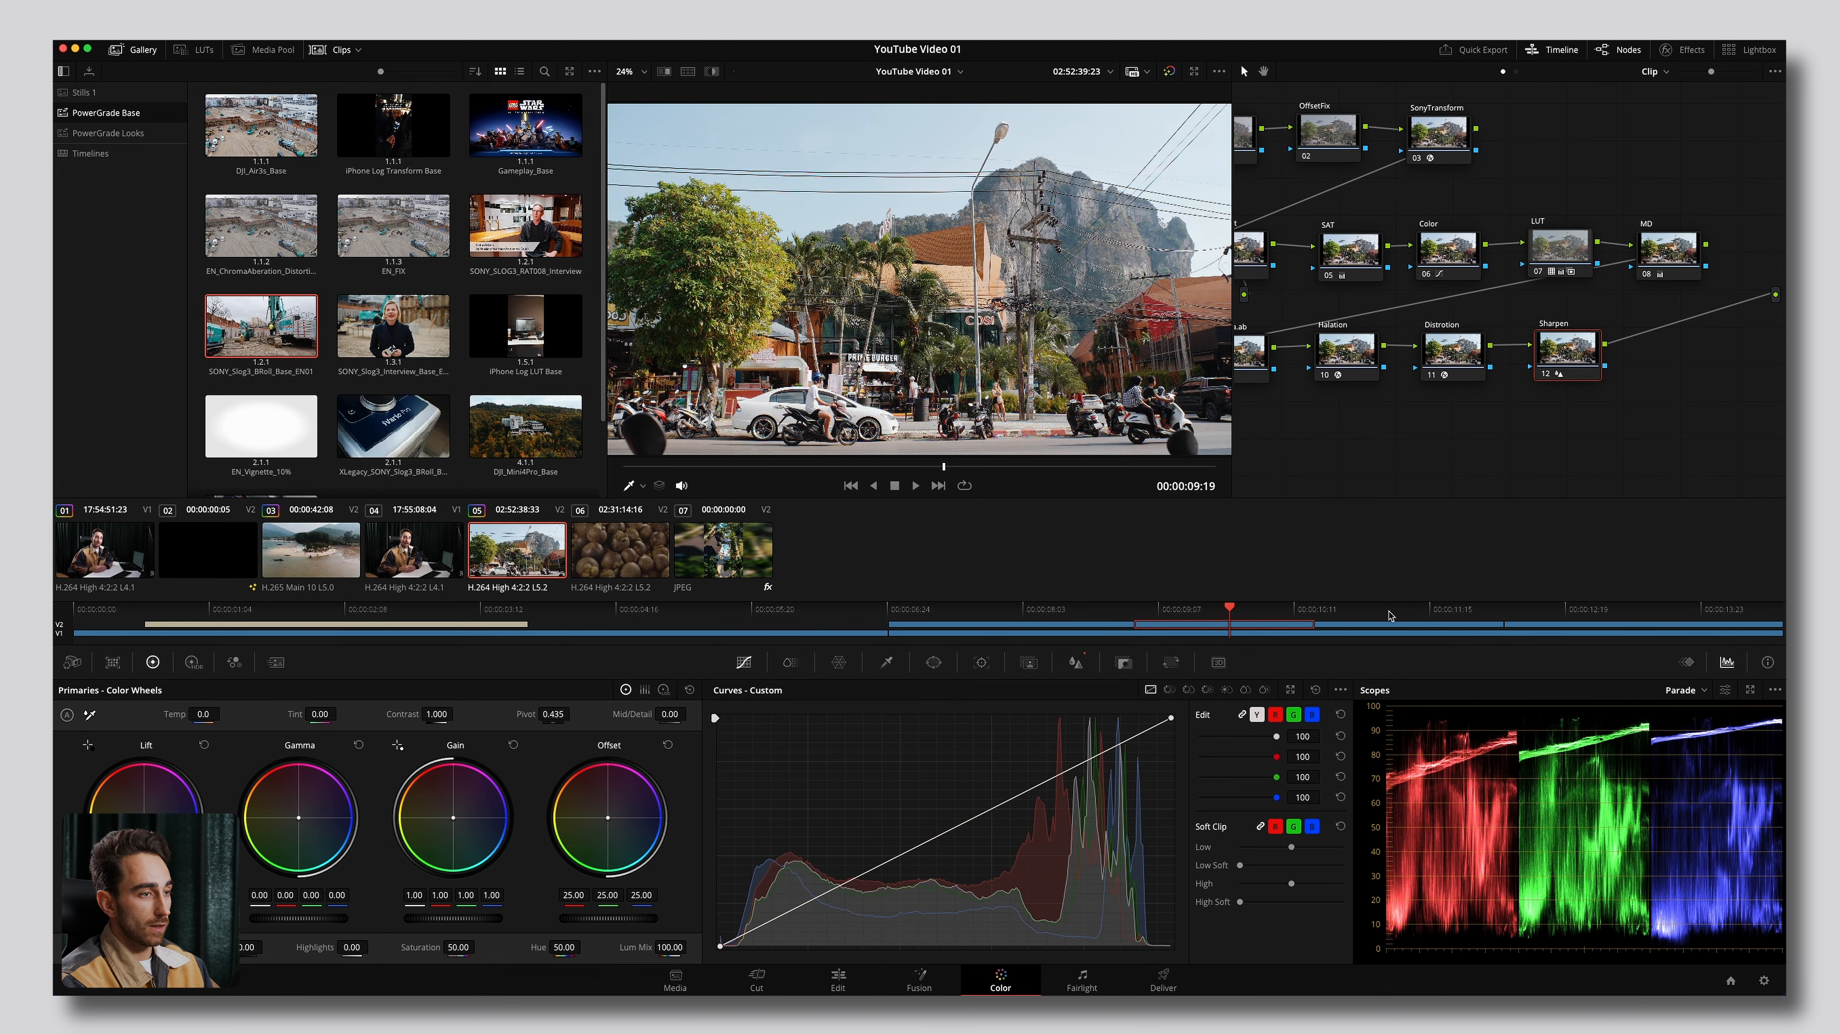
click(1416, 610)
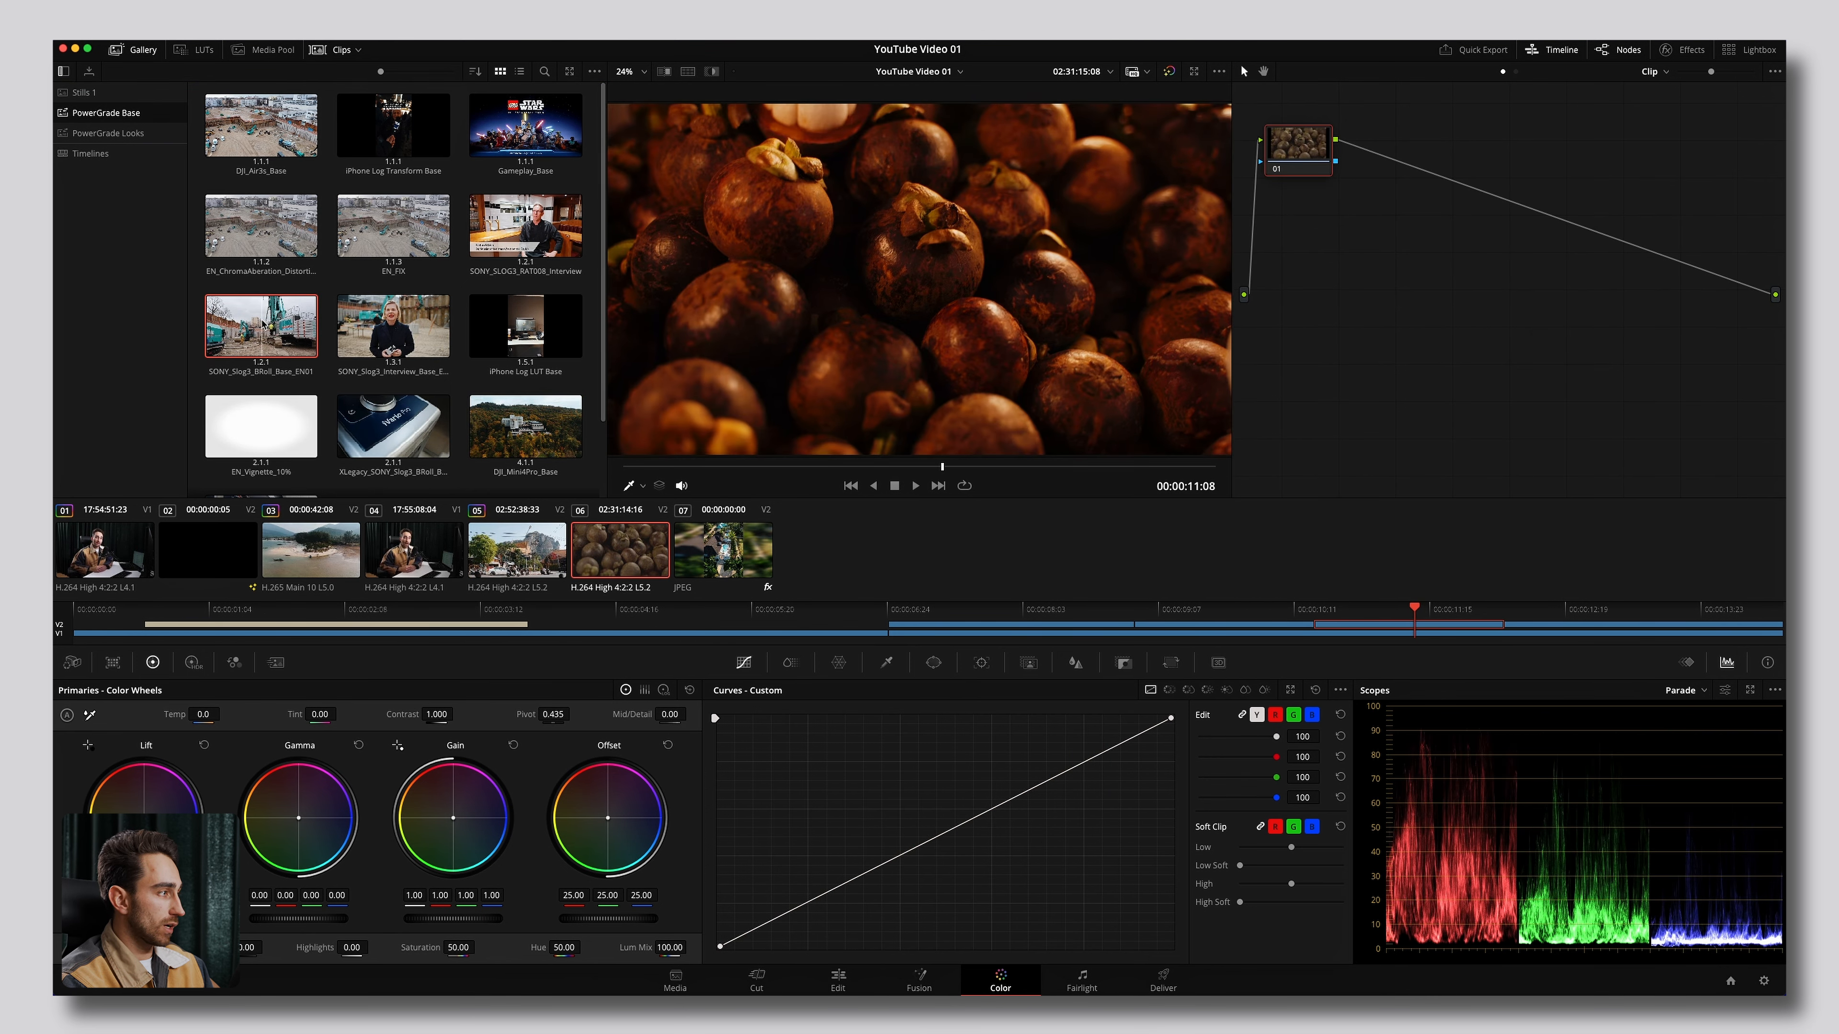
middle_click(253, 327)
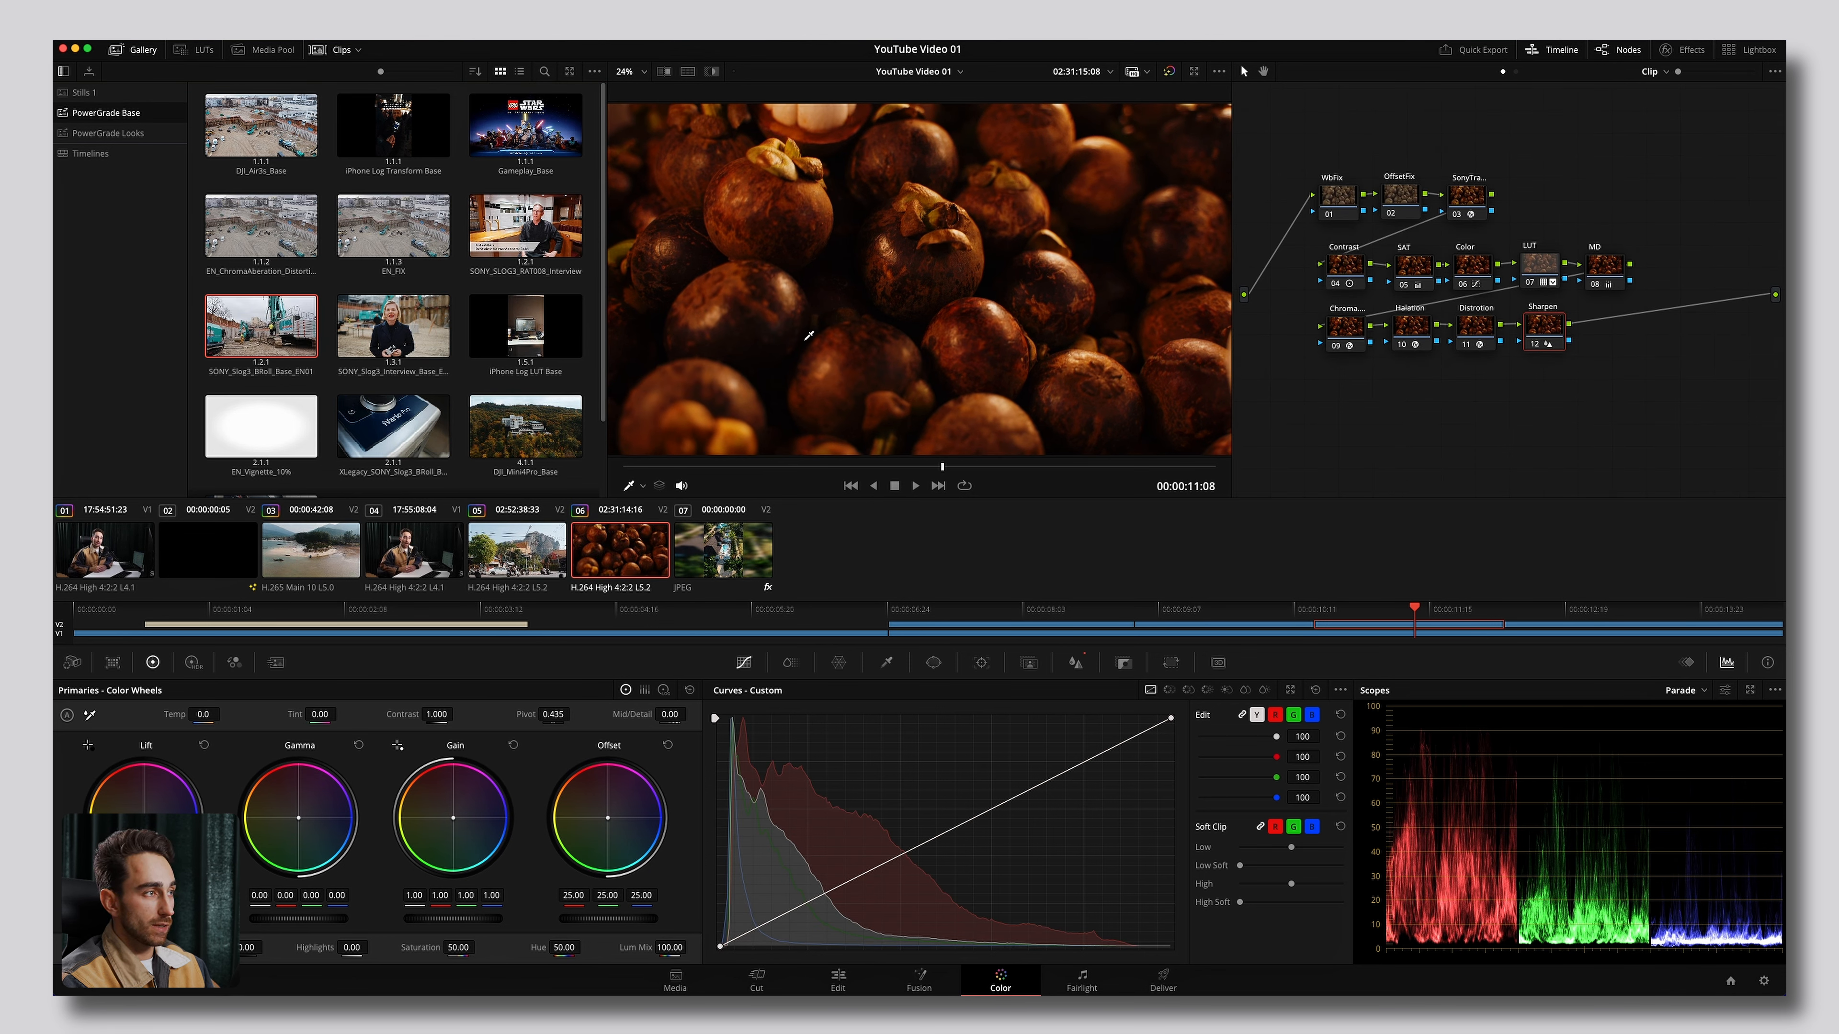
On the mangosteen clip, set Temp to -1260 in the WbFix node and Offset to 27.15 in the OffsetFix node.
click(1340, 198)
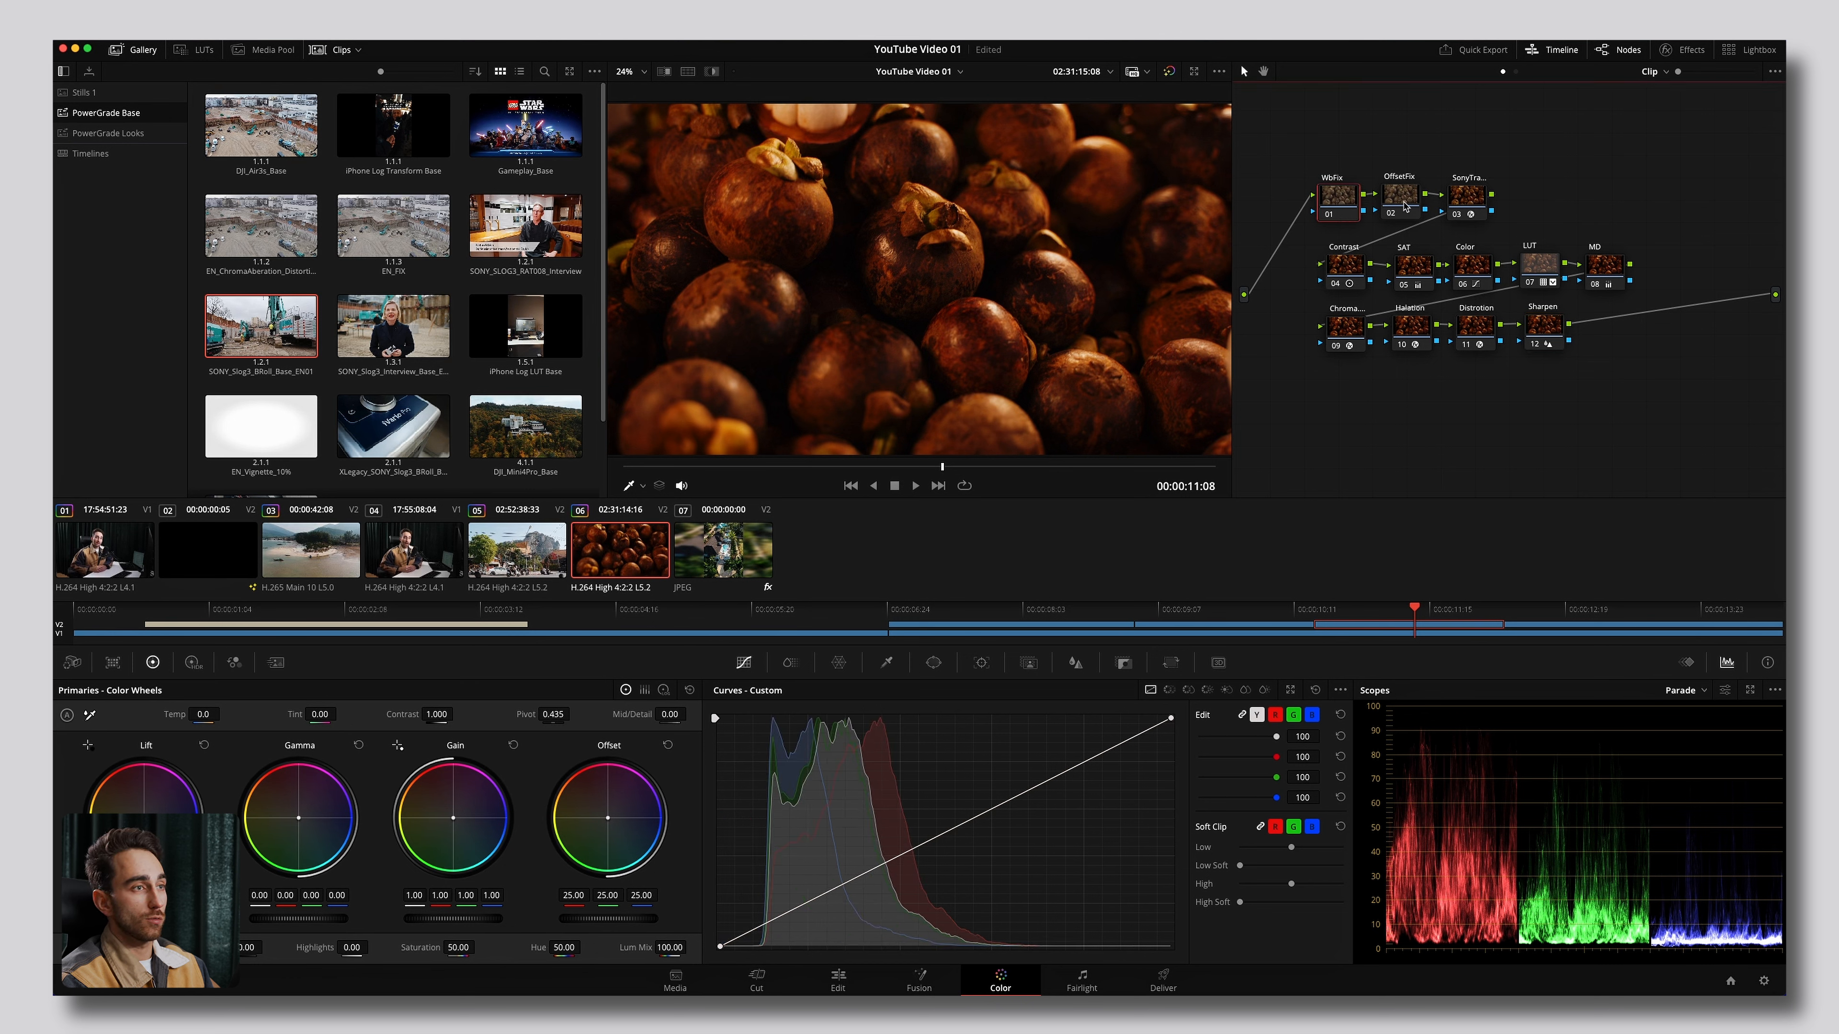
click(1405, 206)
click(1340, 198)
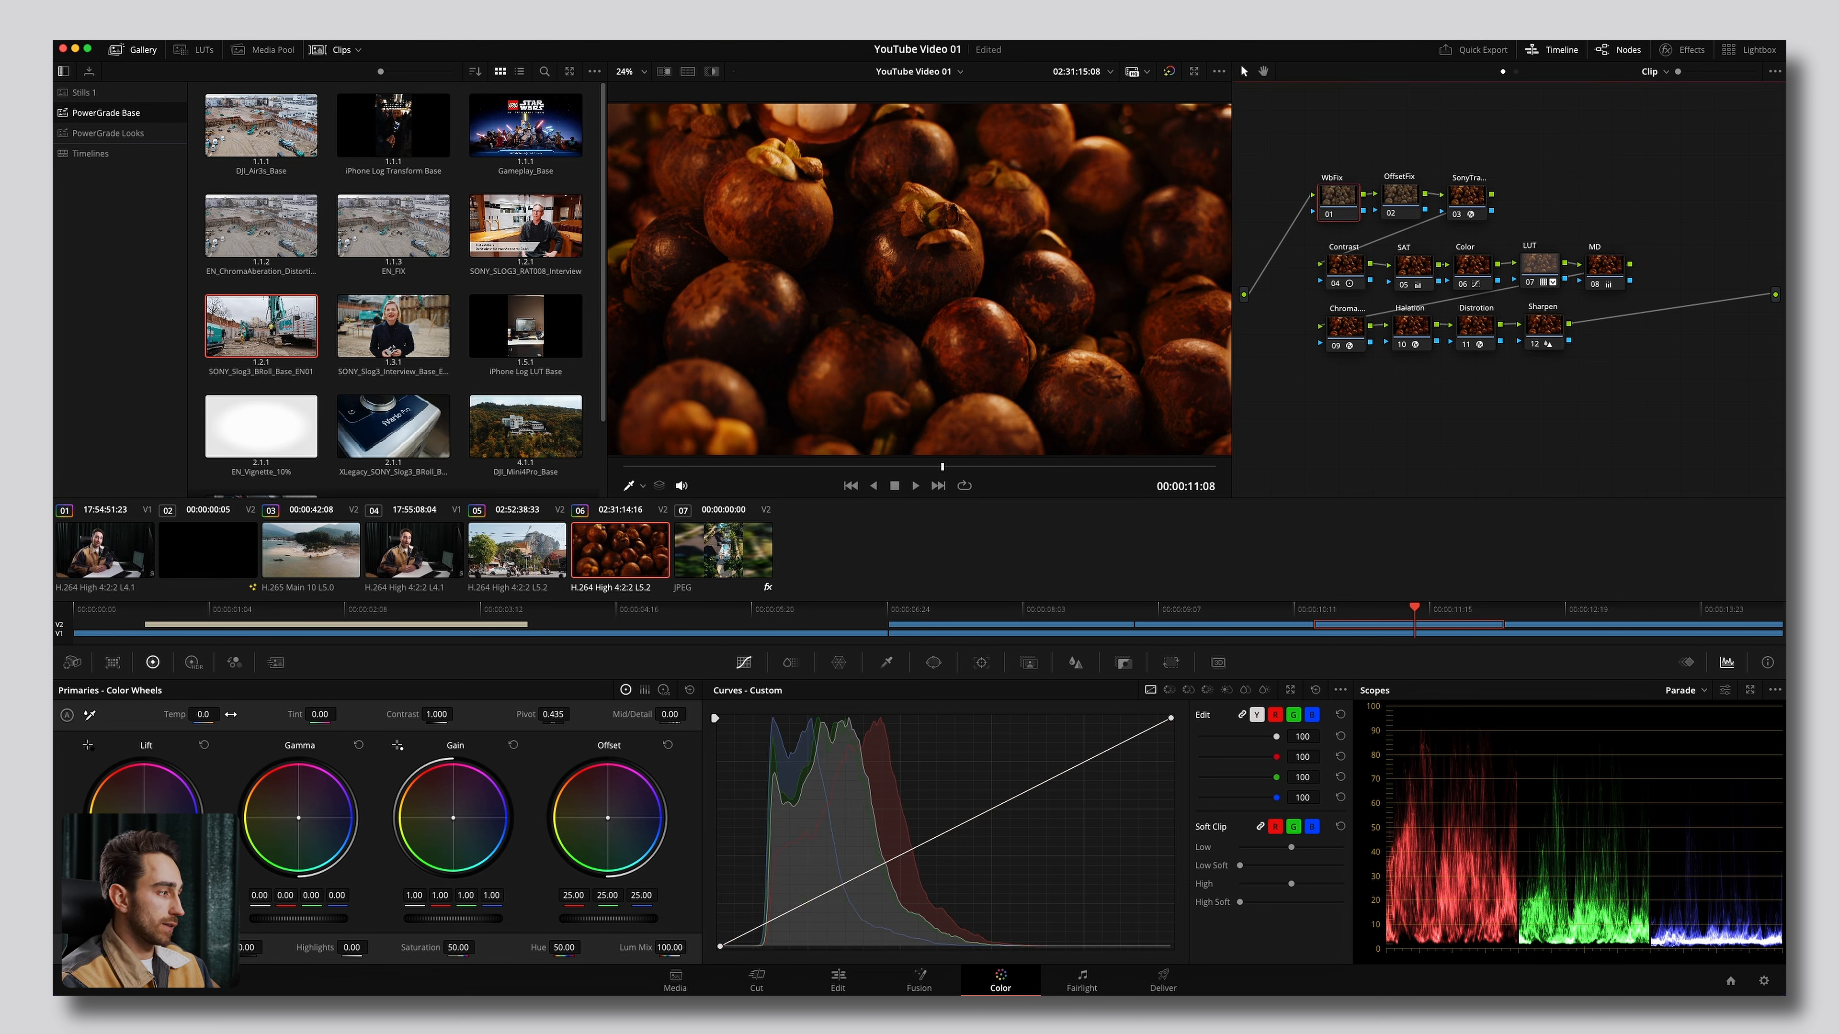
mouse_move(203, 714)
mouse_down()
mouse_move(116, 714)
mouse_move(224, 714)
mouse_up()
key(alt+shift+apostrophe)
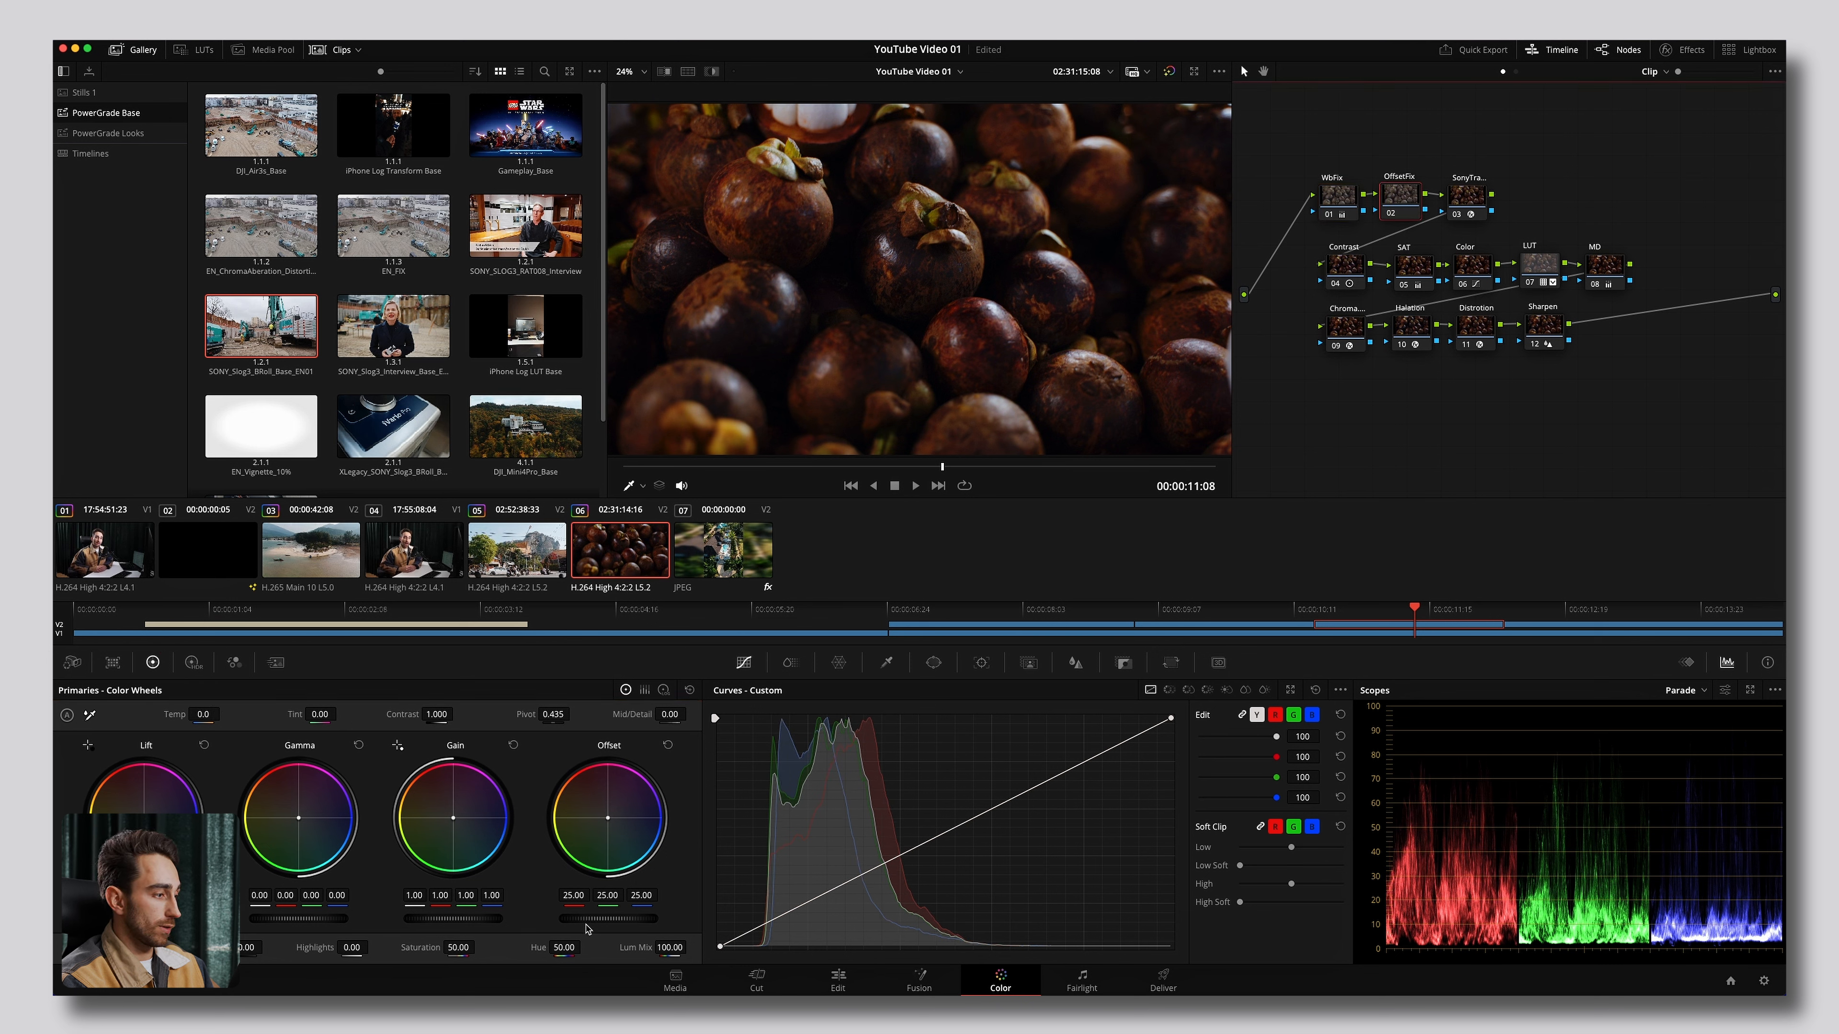
drag(598, 918, 627, 918)
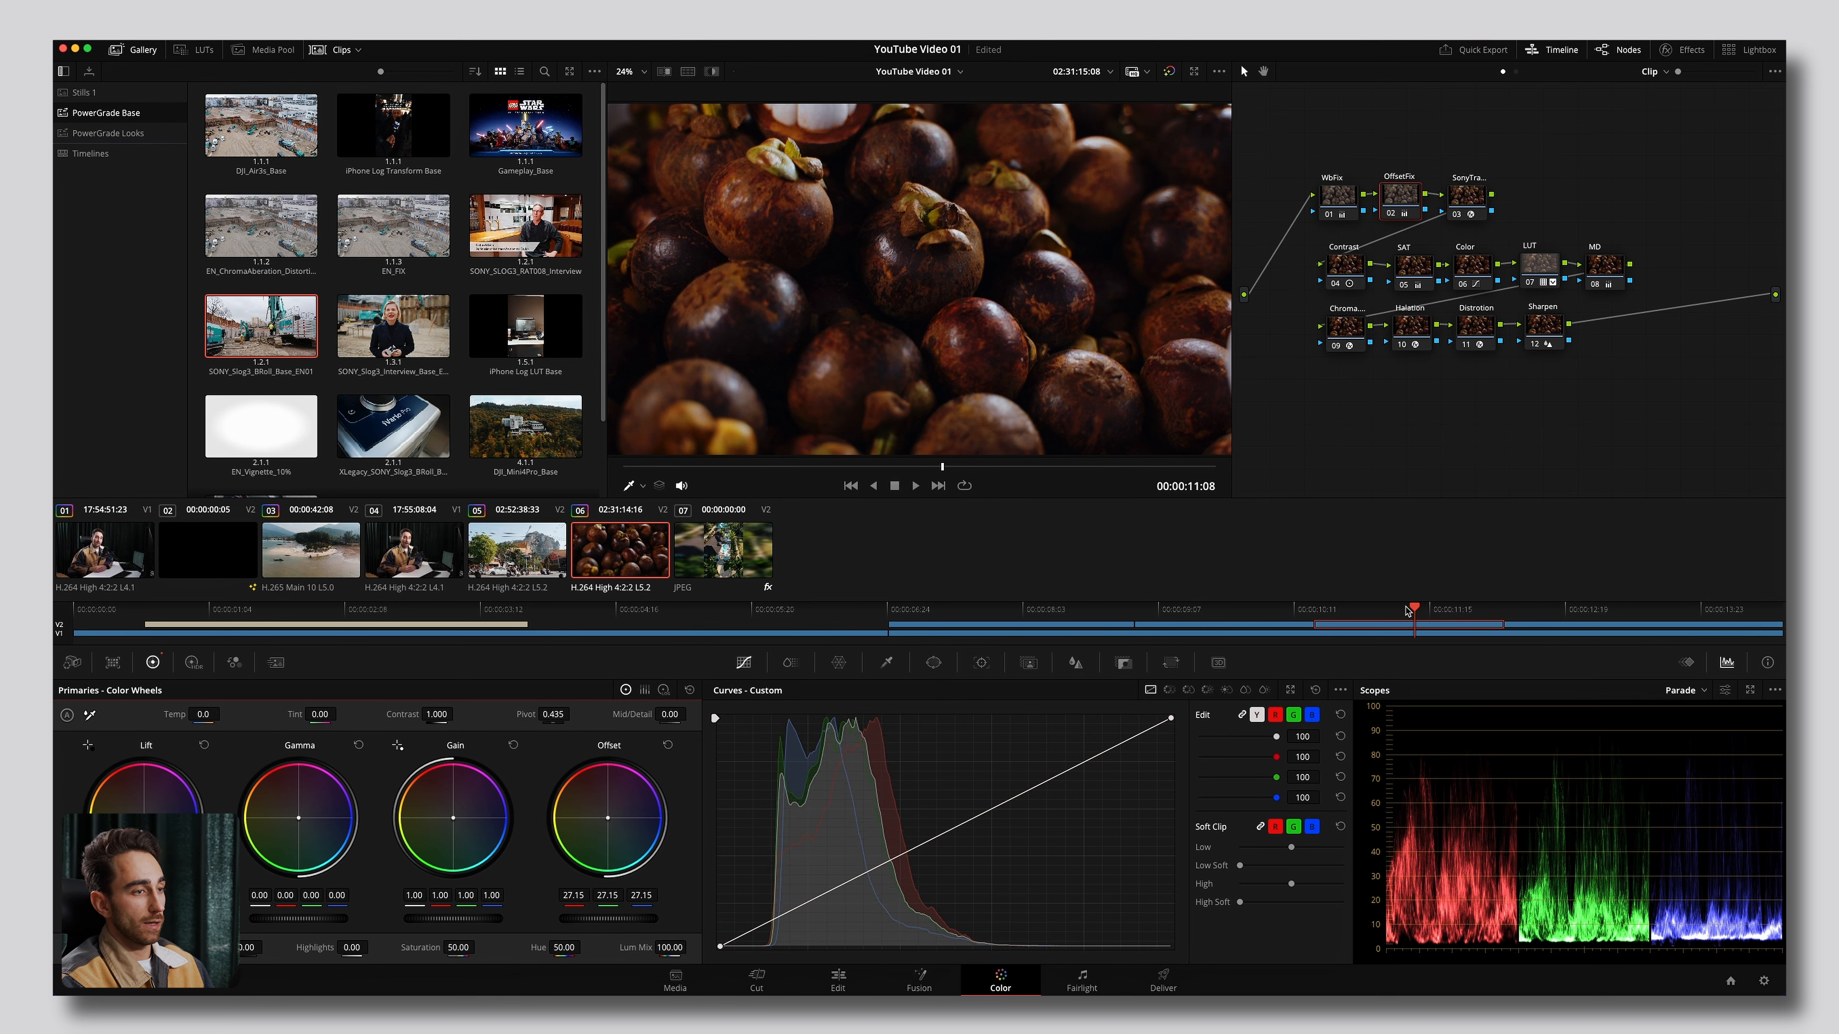
drag(1406, 609, 1484, 610)
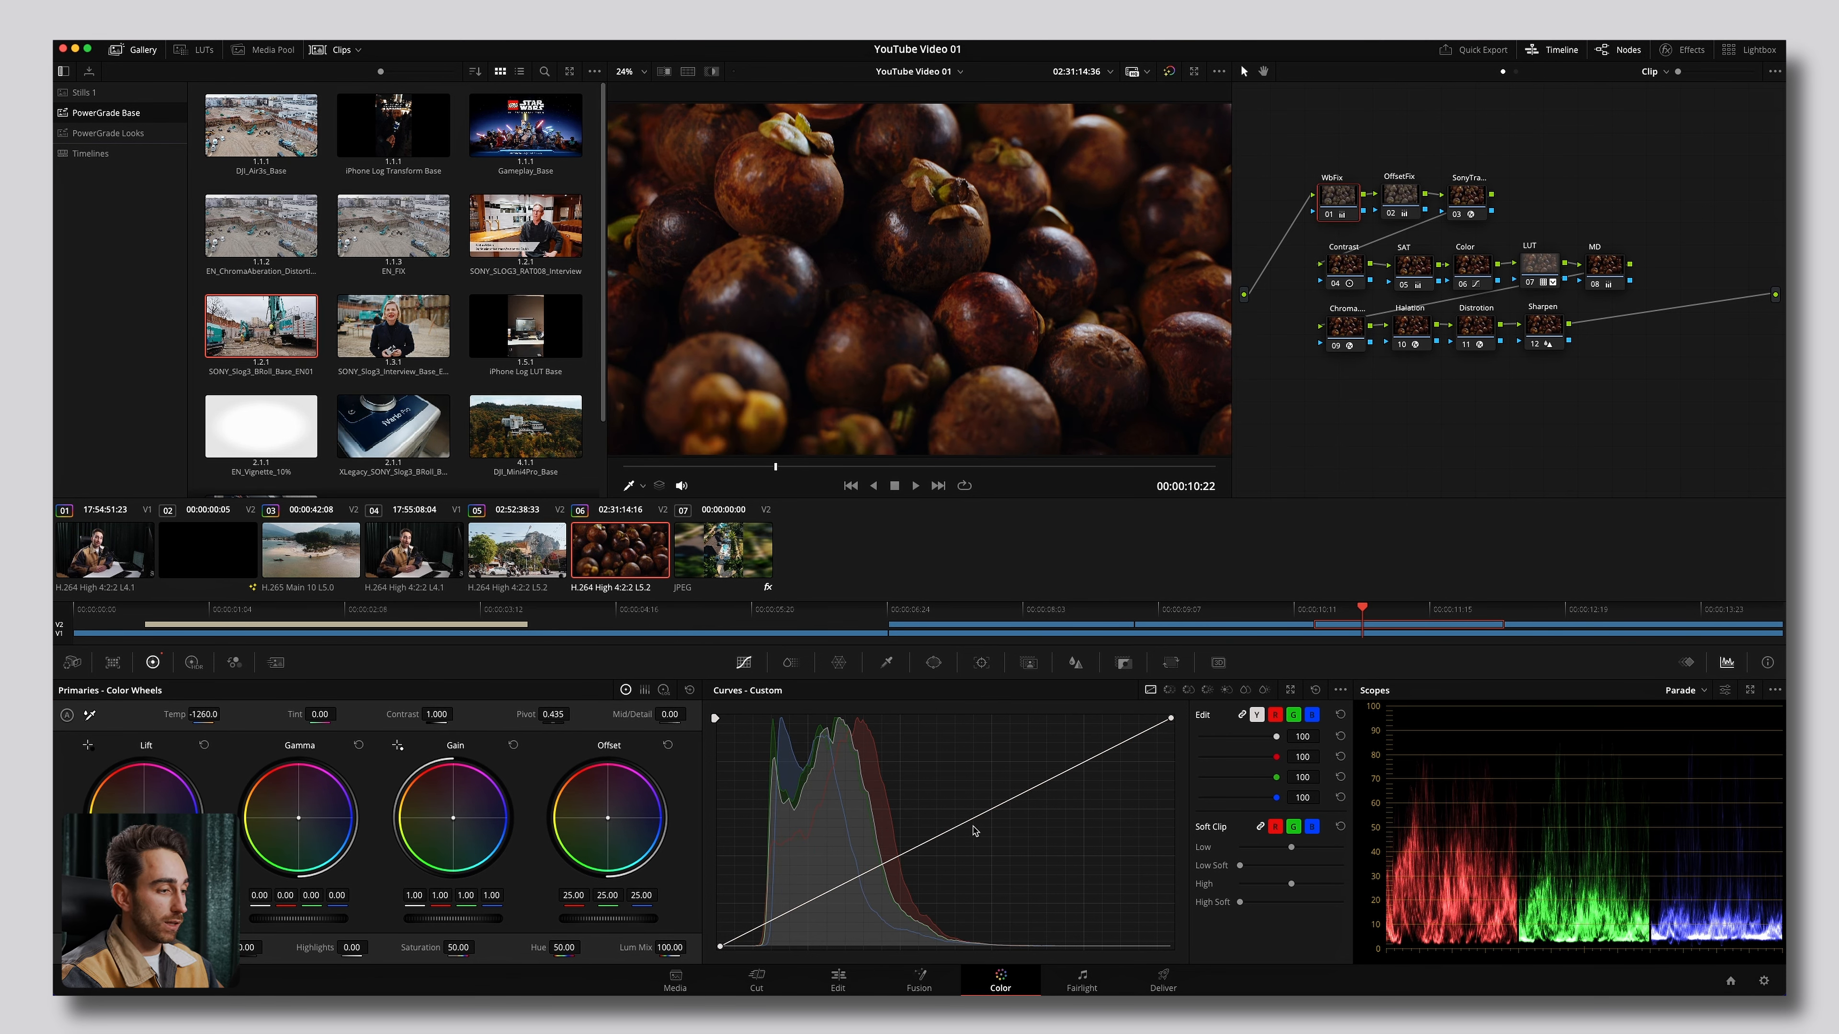
View the Fairlight page, return to the Edit page, show the audio mixer and play the timeline to check voice levels.
click(1081, 978)
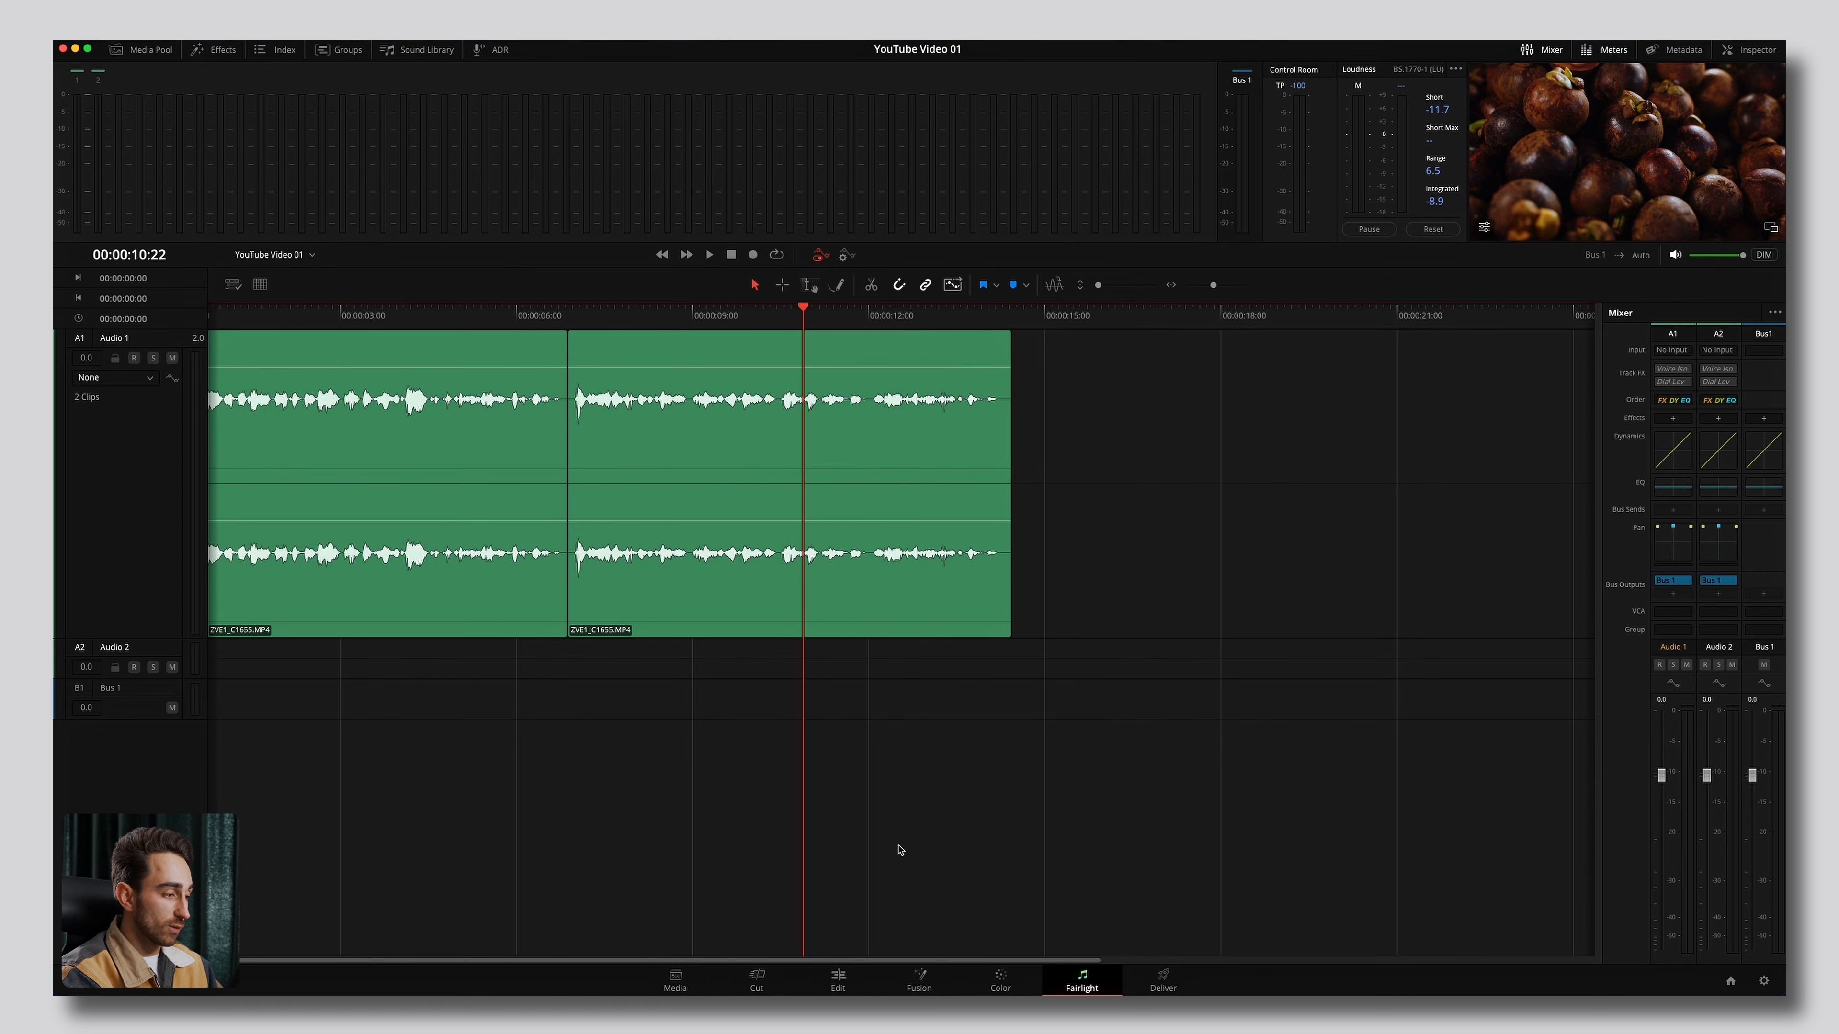
click(839, 982)
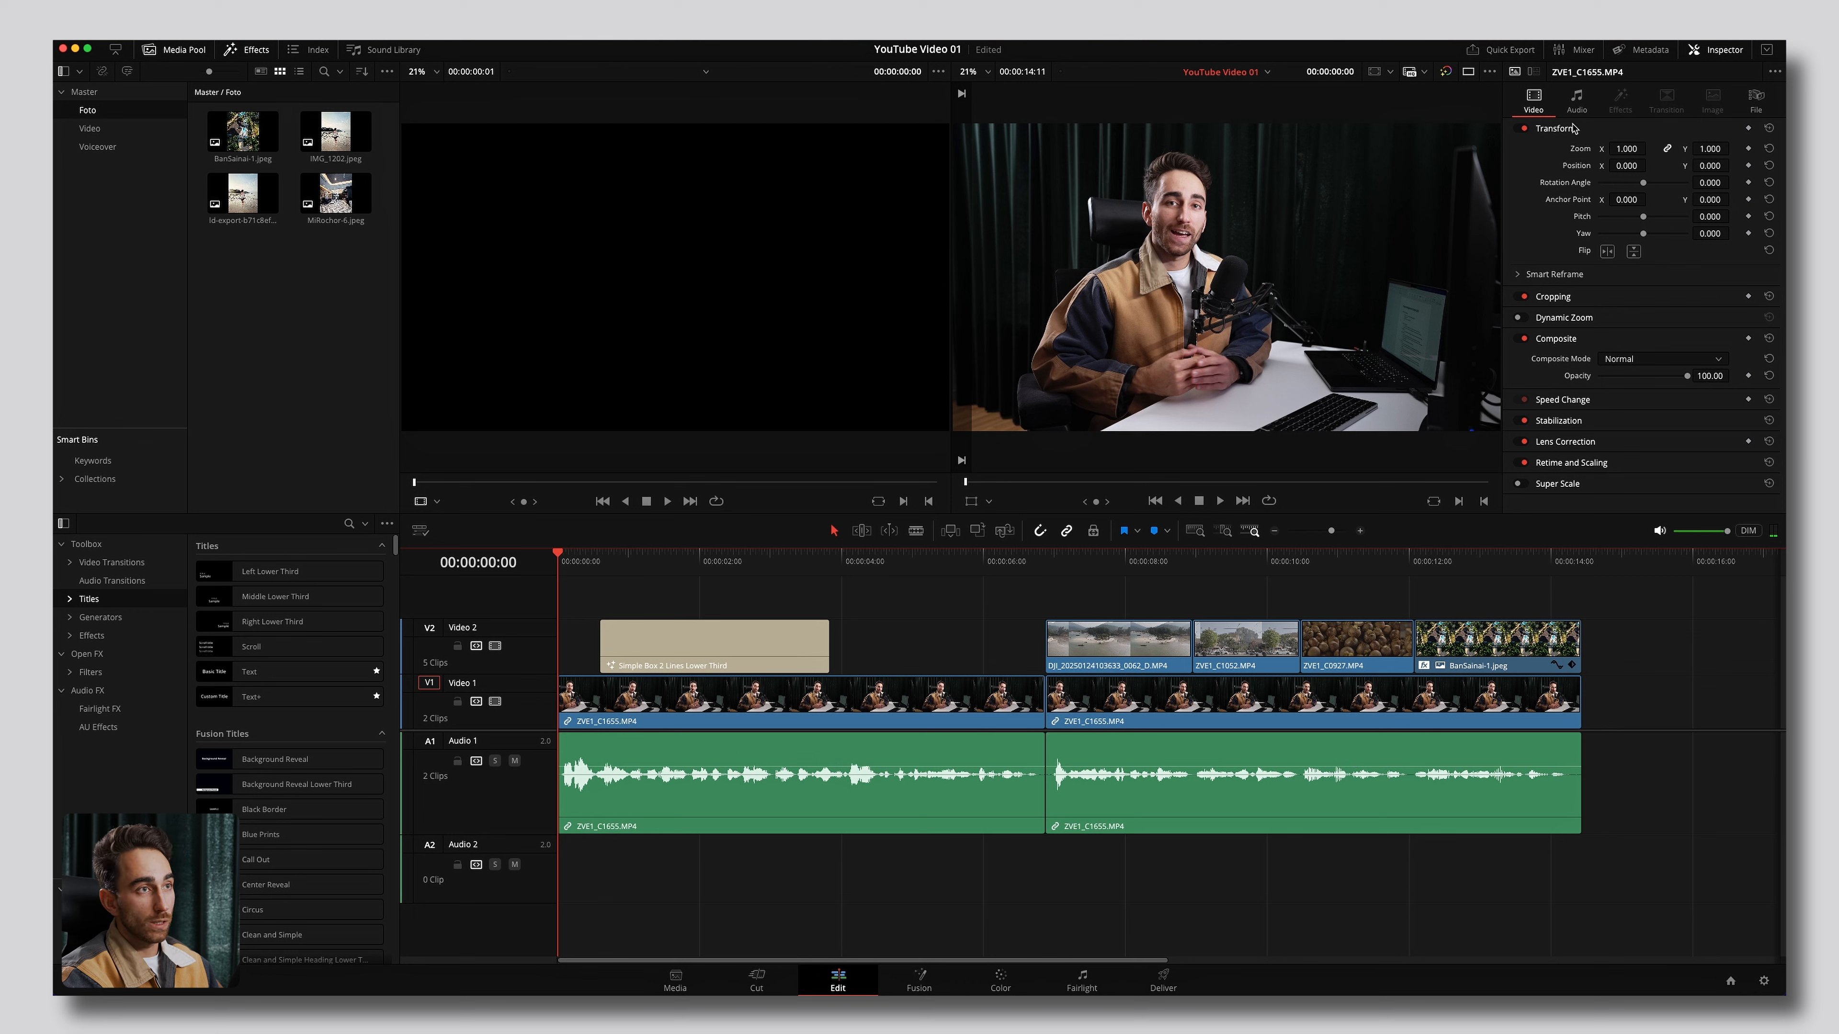
click(1579, 51)
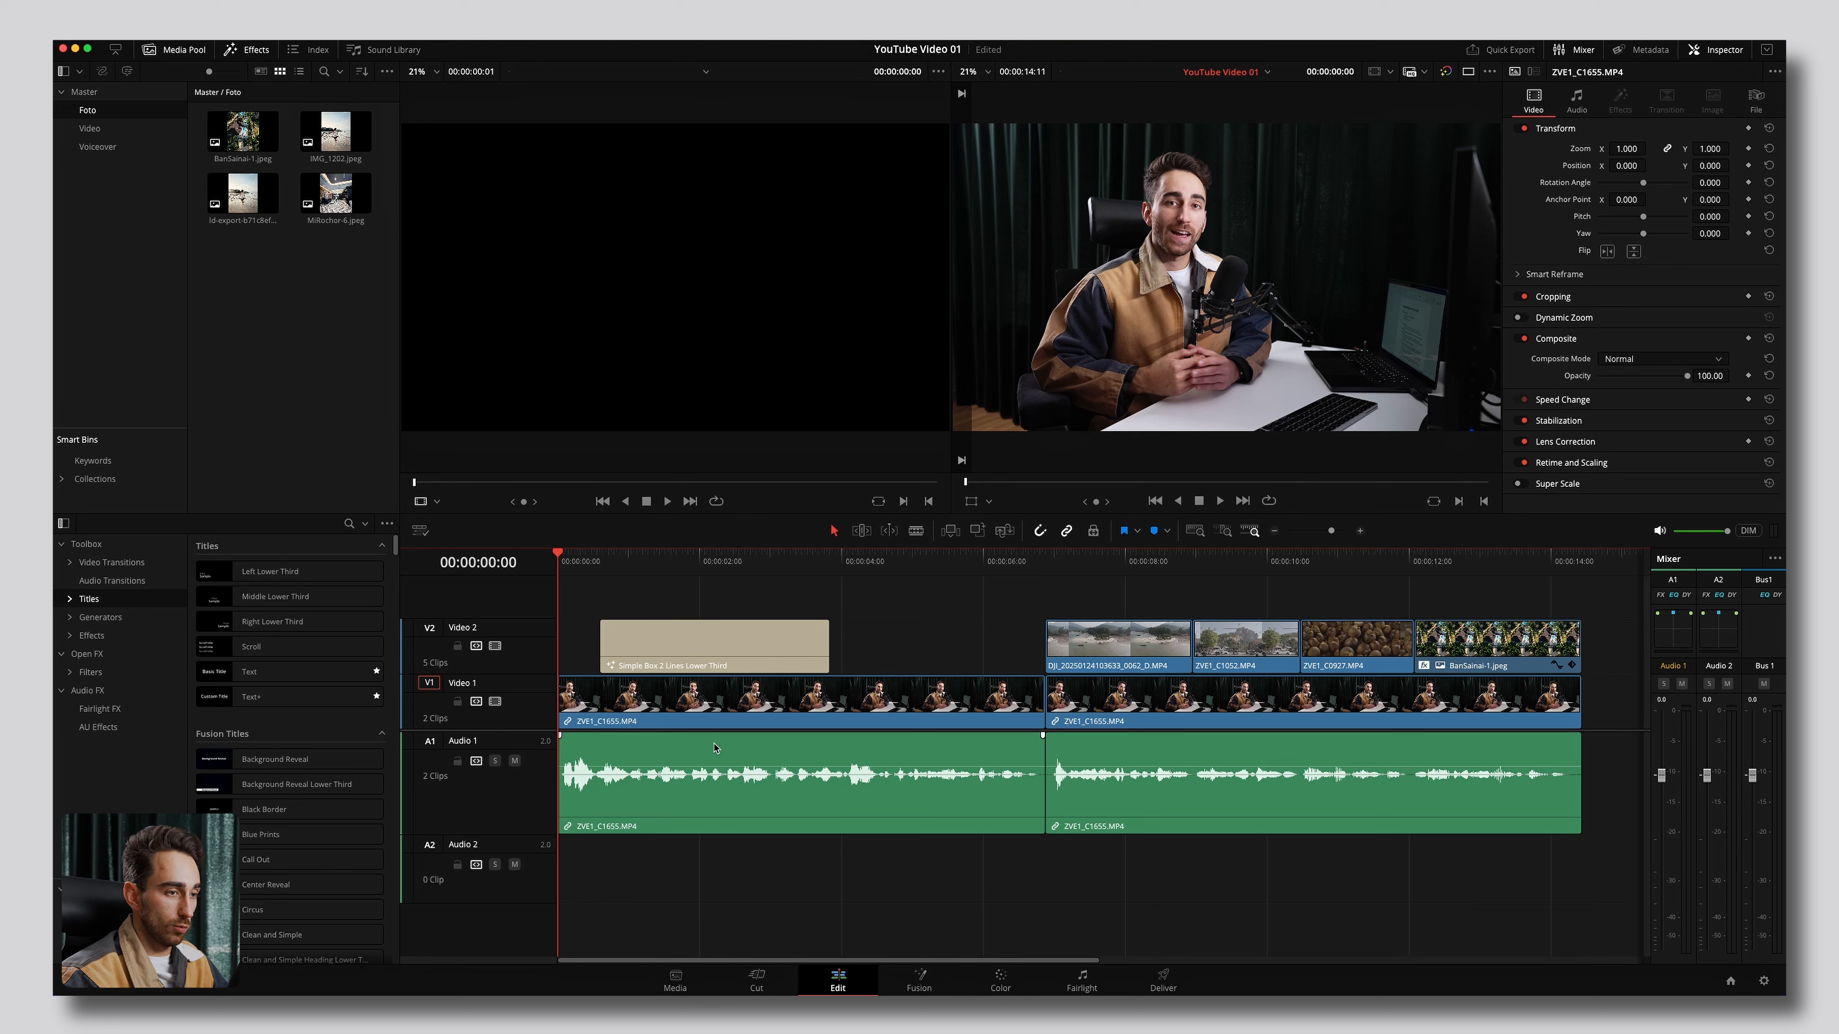
key(space)
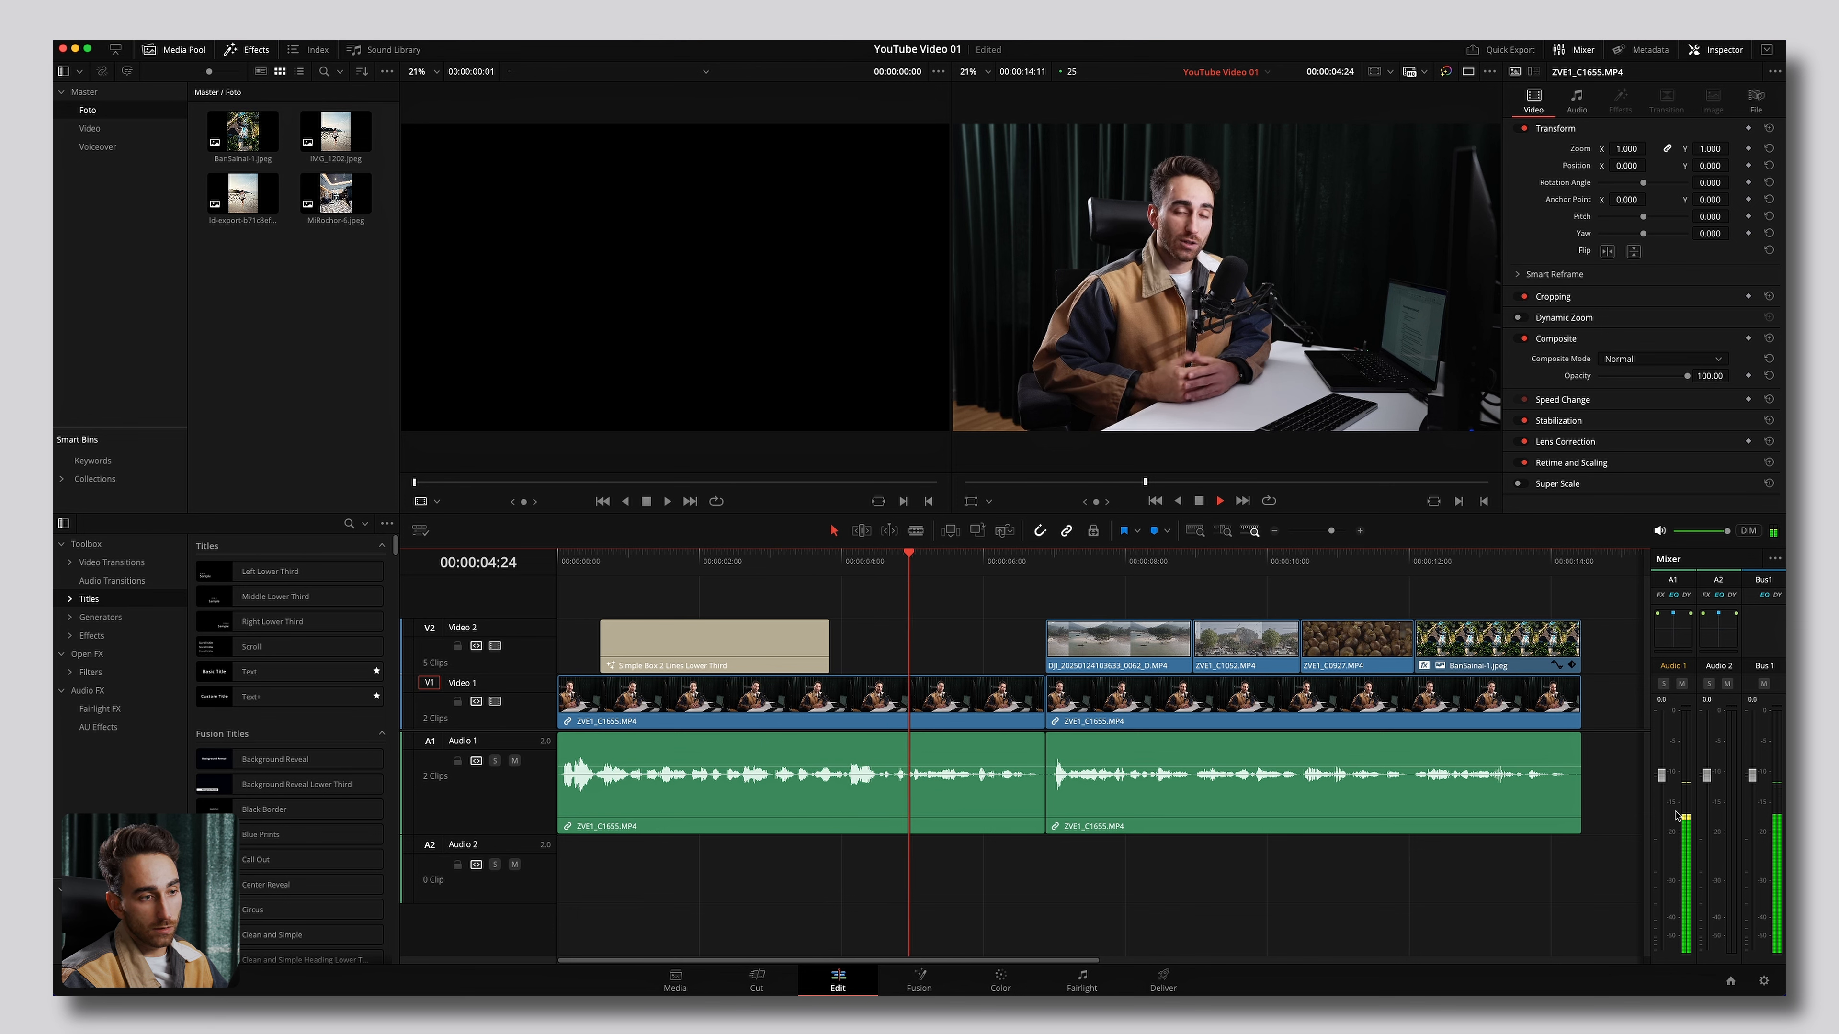
key(space)
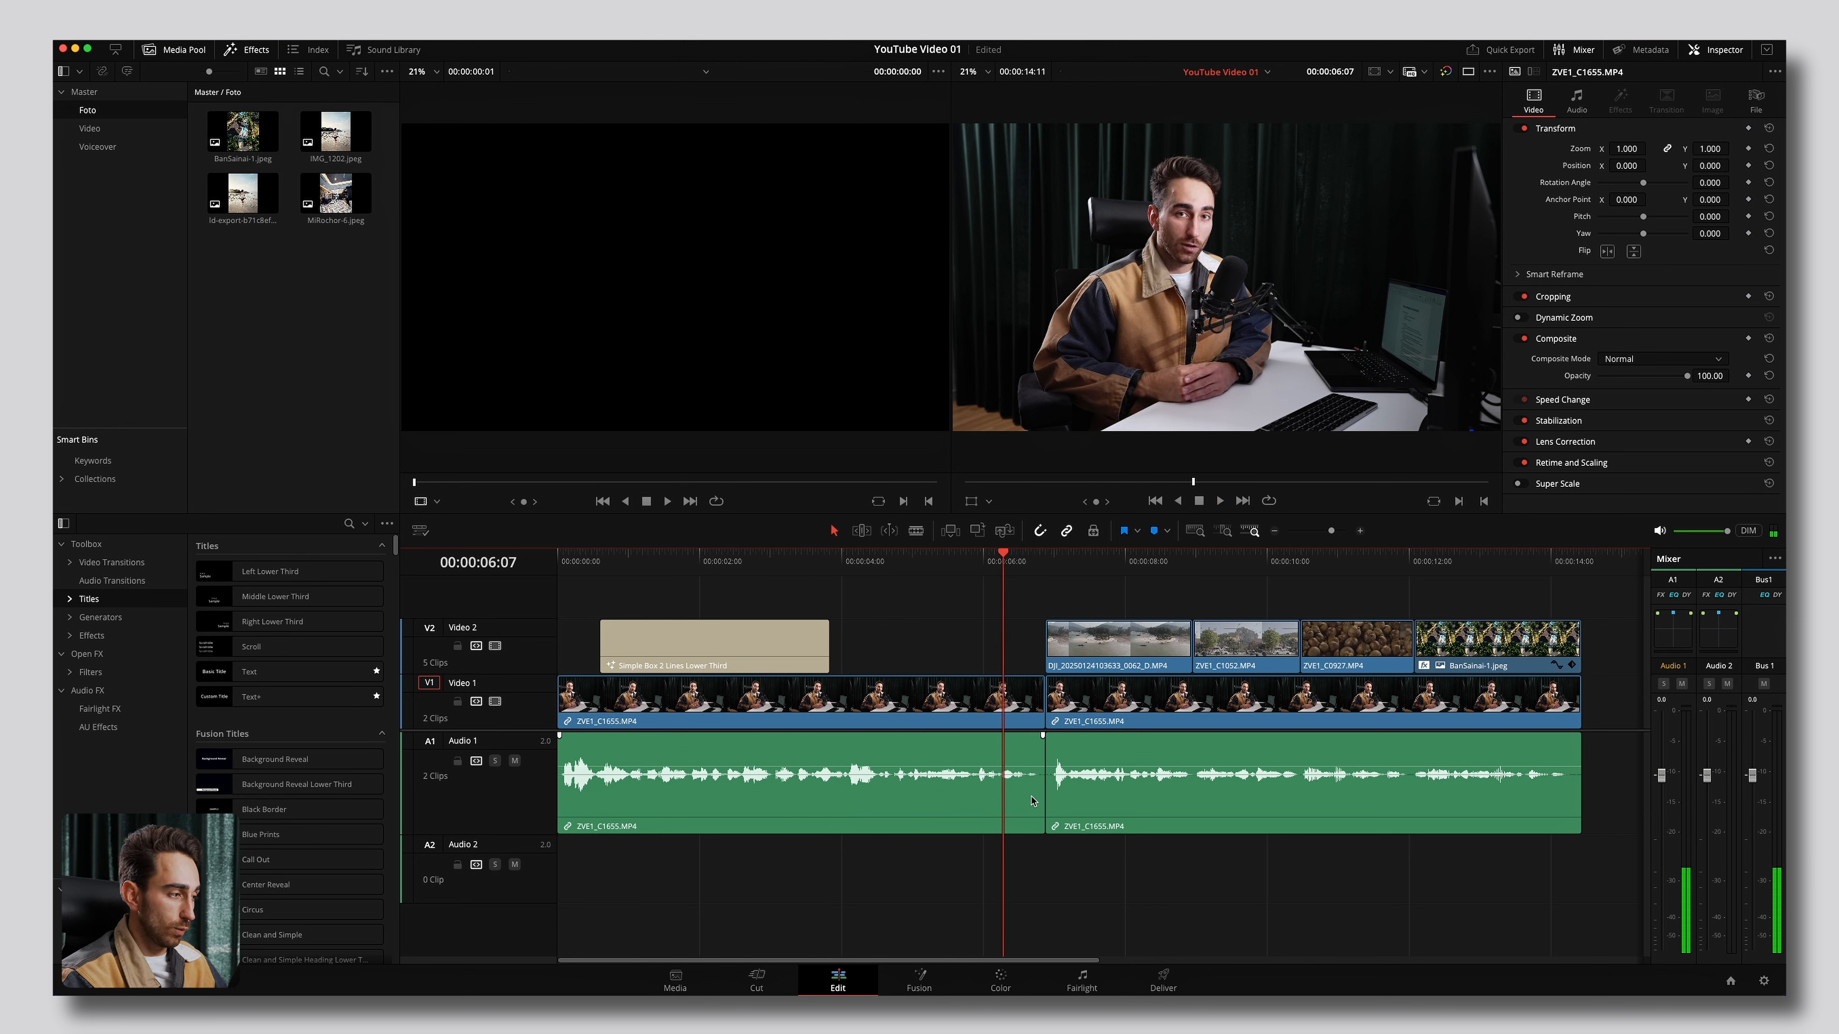
Raise the volume of both talking-head audio clips on Audio 1 to 6.0 and check the levels from the start.
scroll(1086, 853, down, 1)
drag(1396, 863, 661, 759)
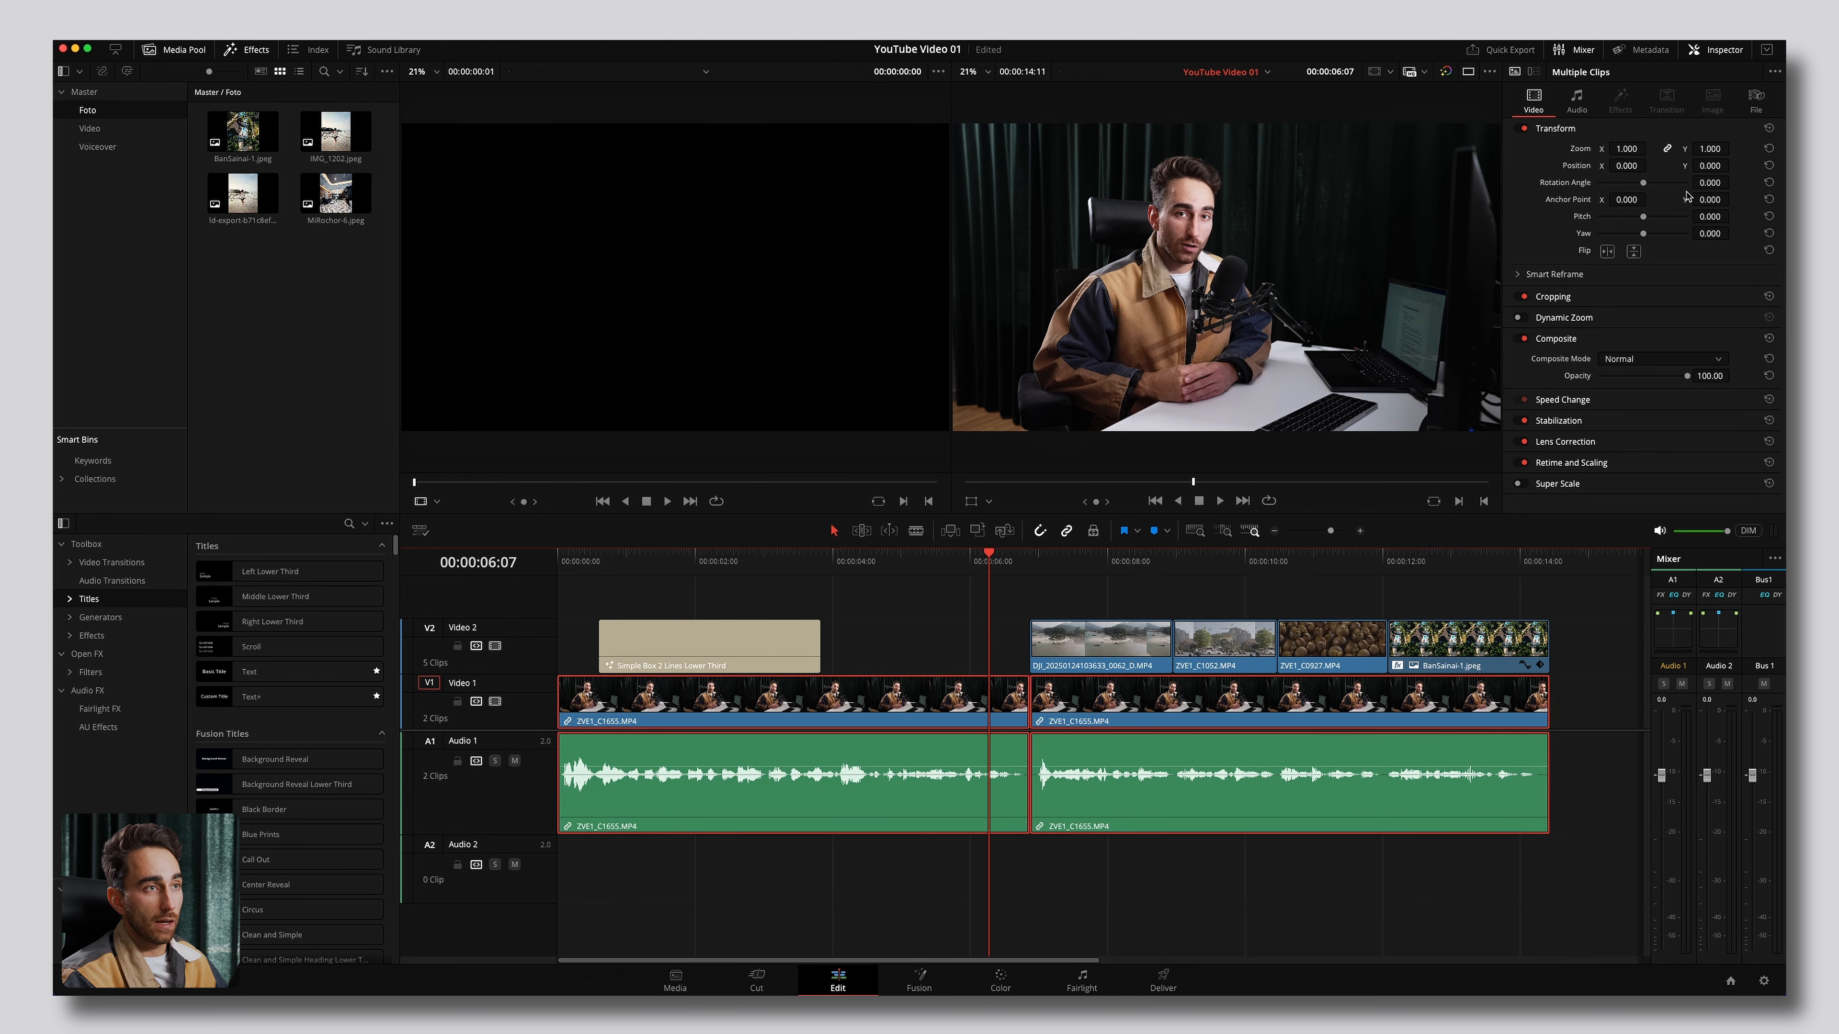
click(1577, 100)
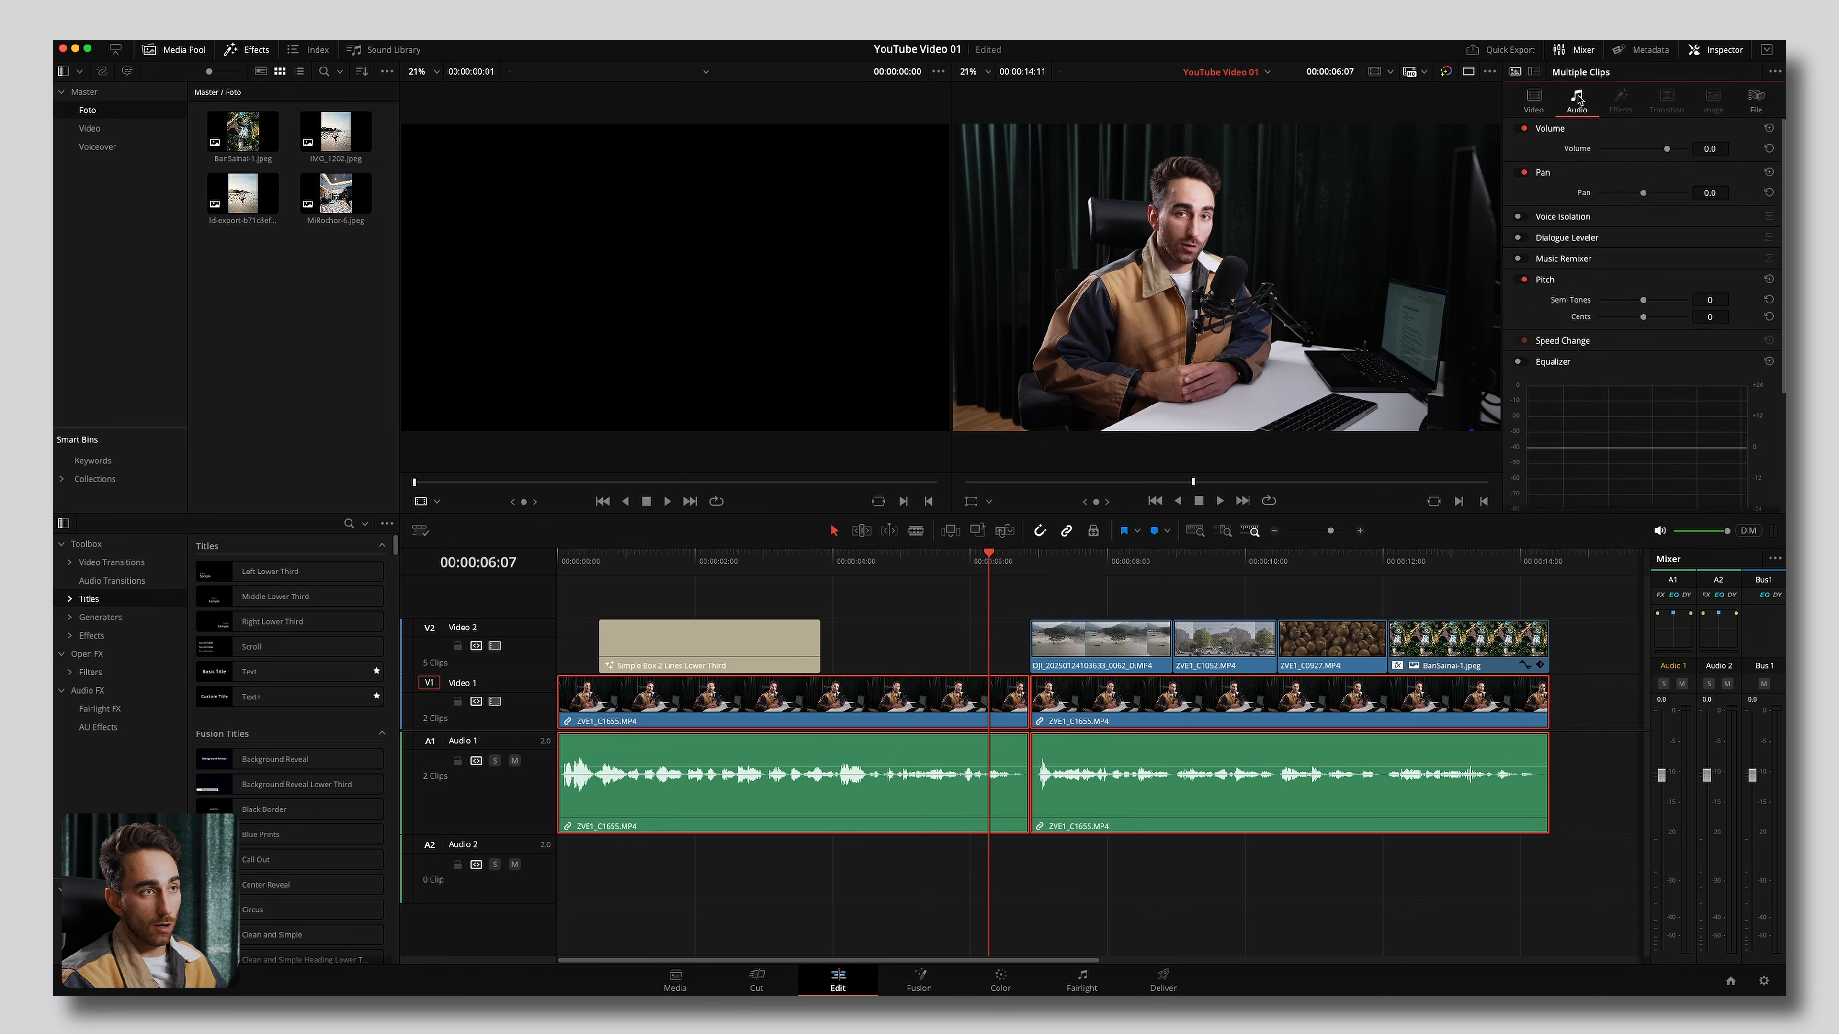
drag(1662, 155, 1671, 149)
click(626, 594)
key(Home)
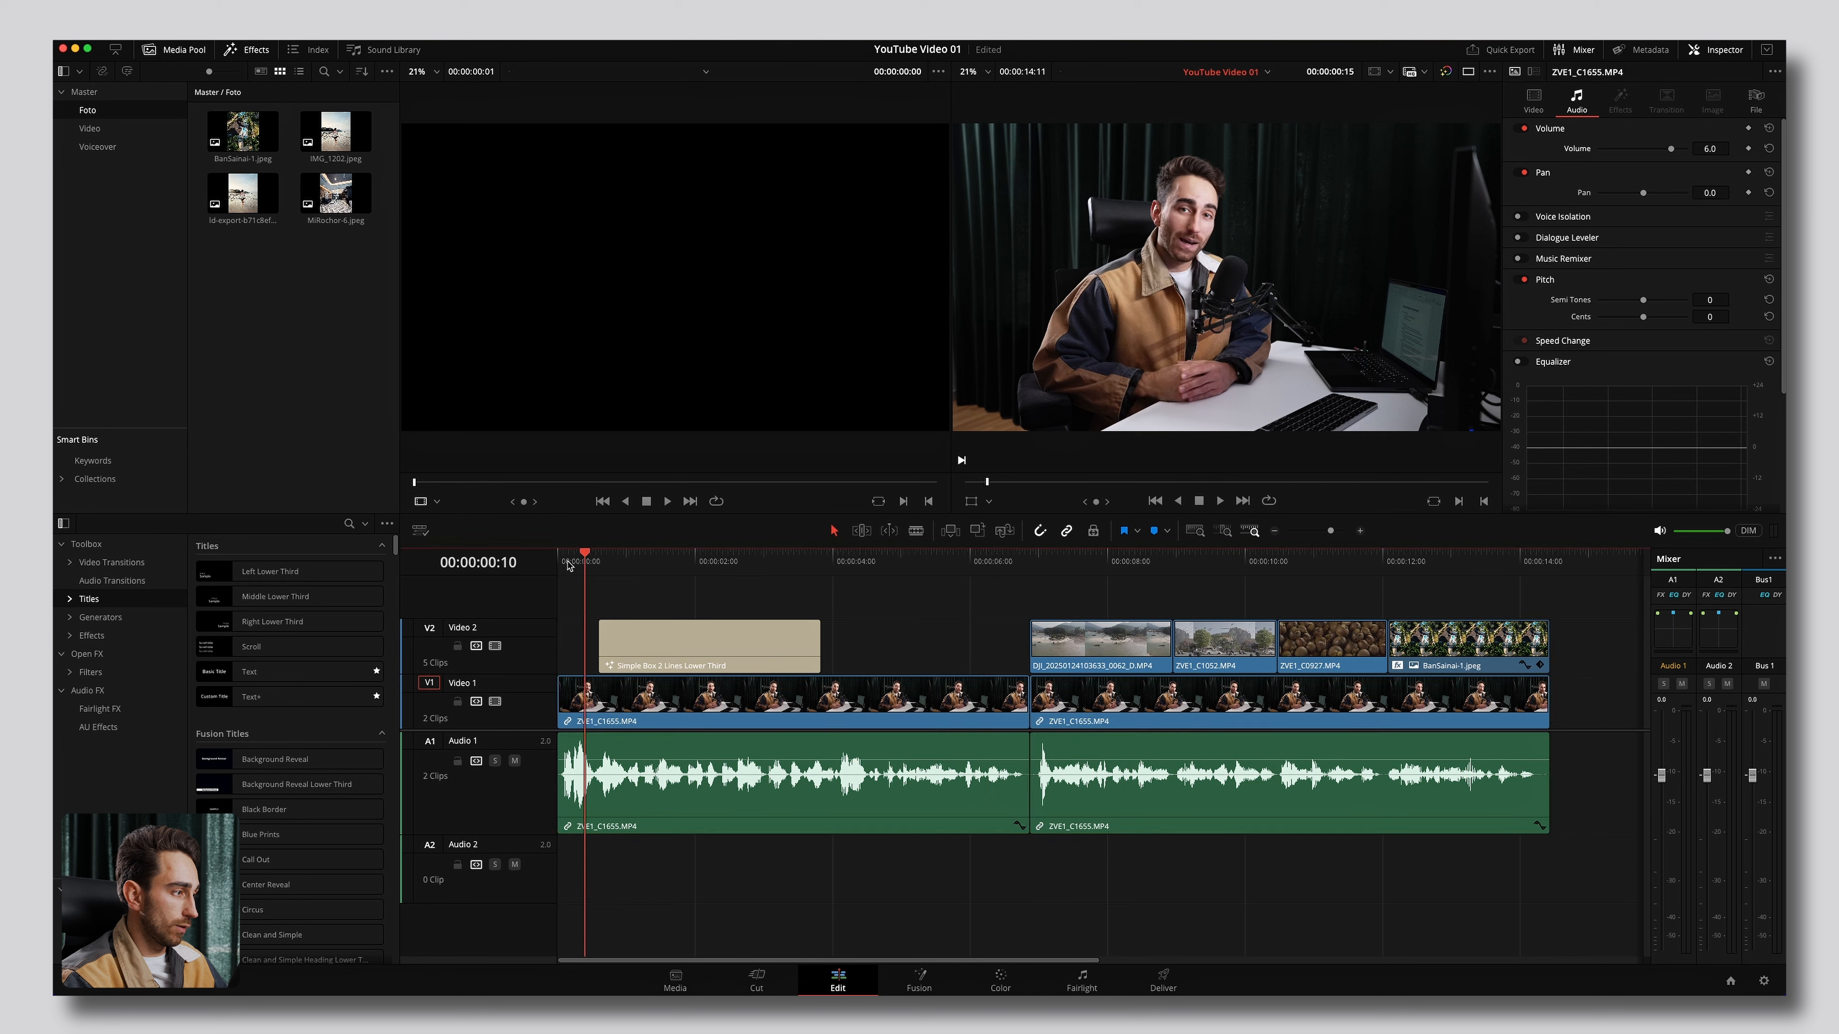
key(space)
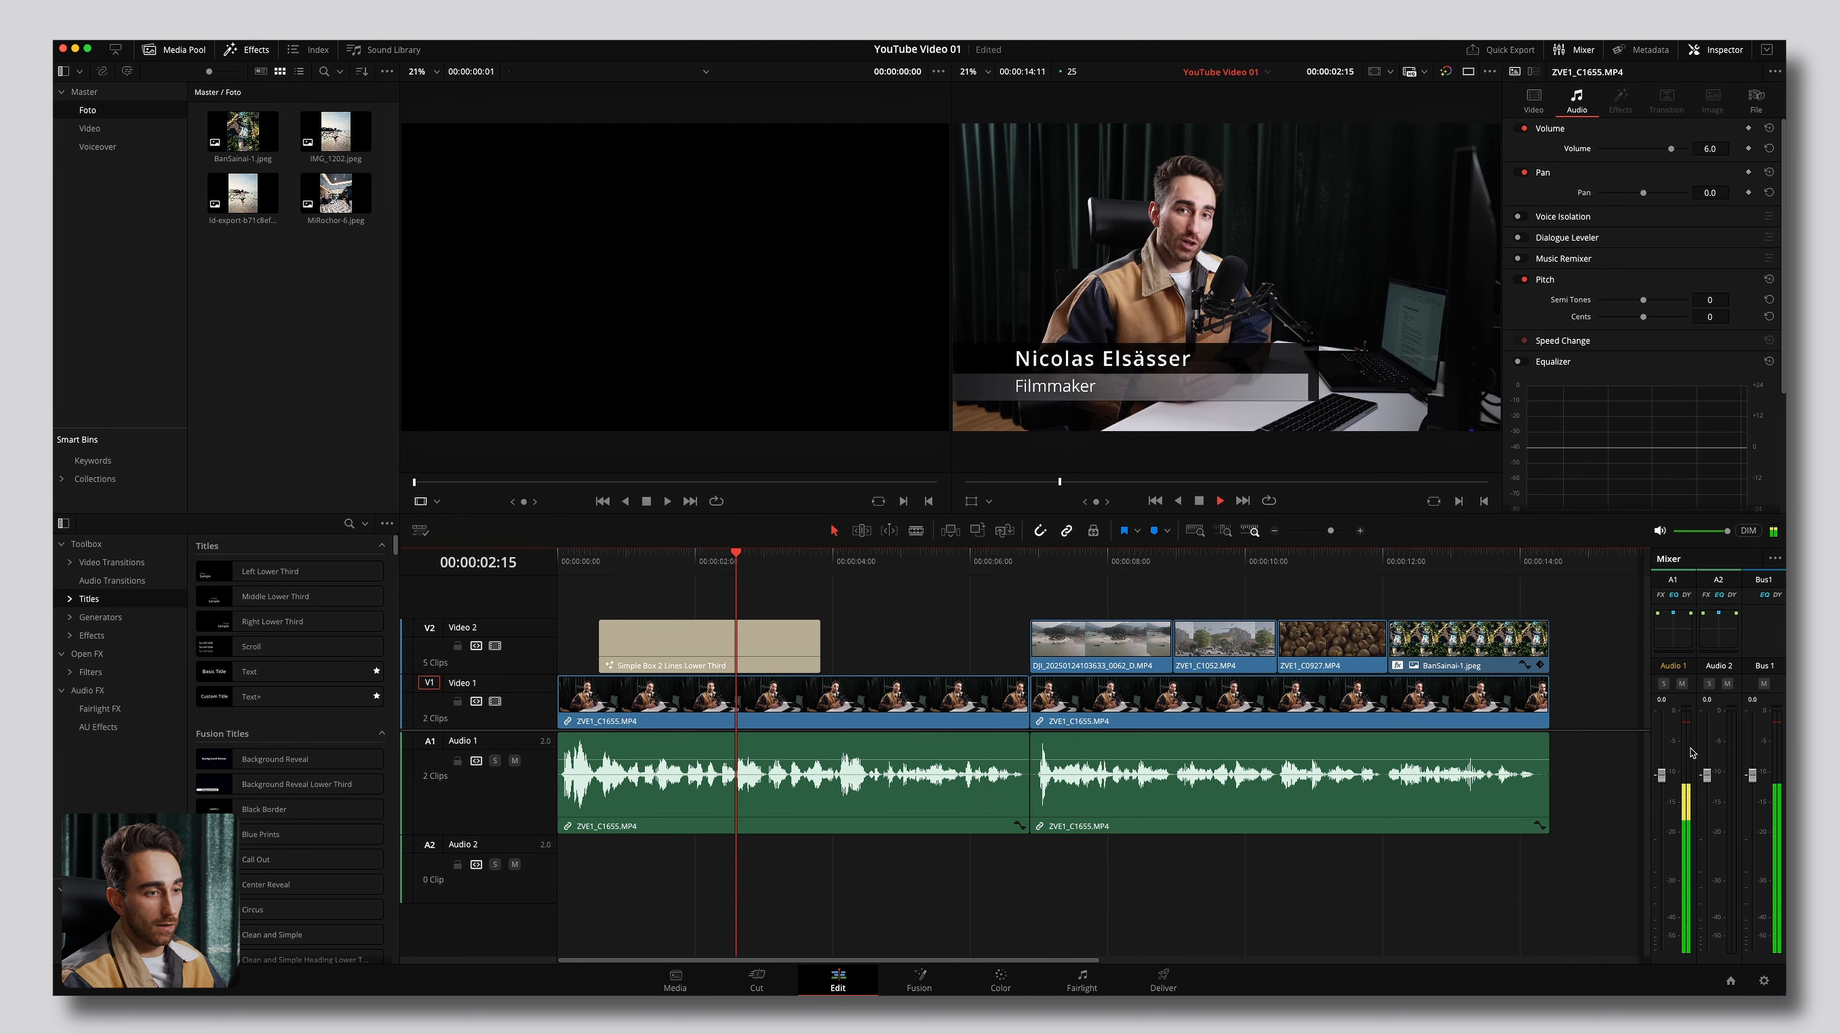
key(space)
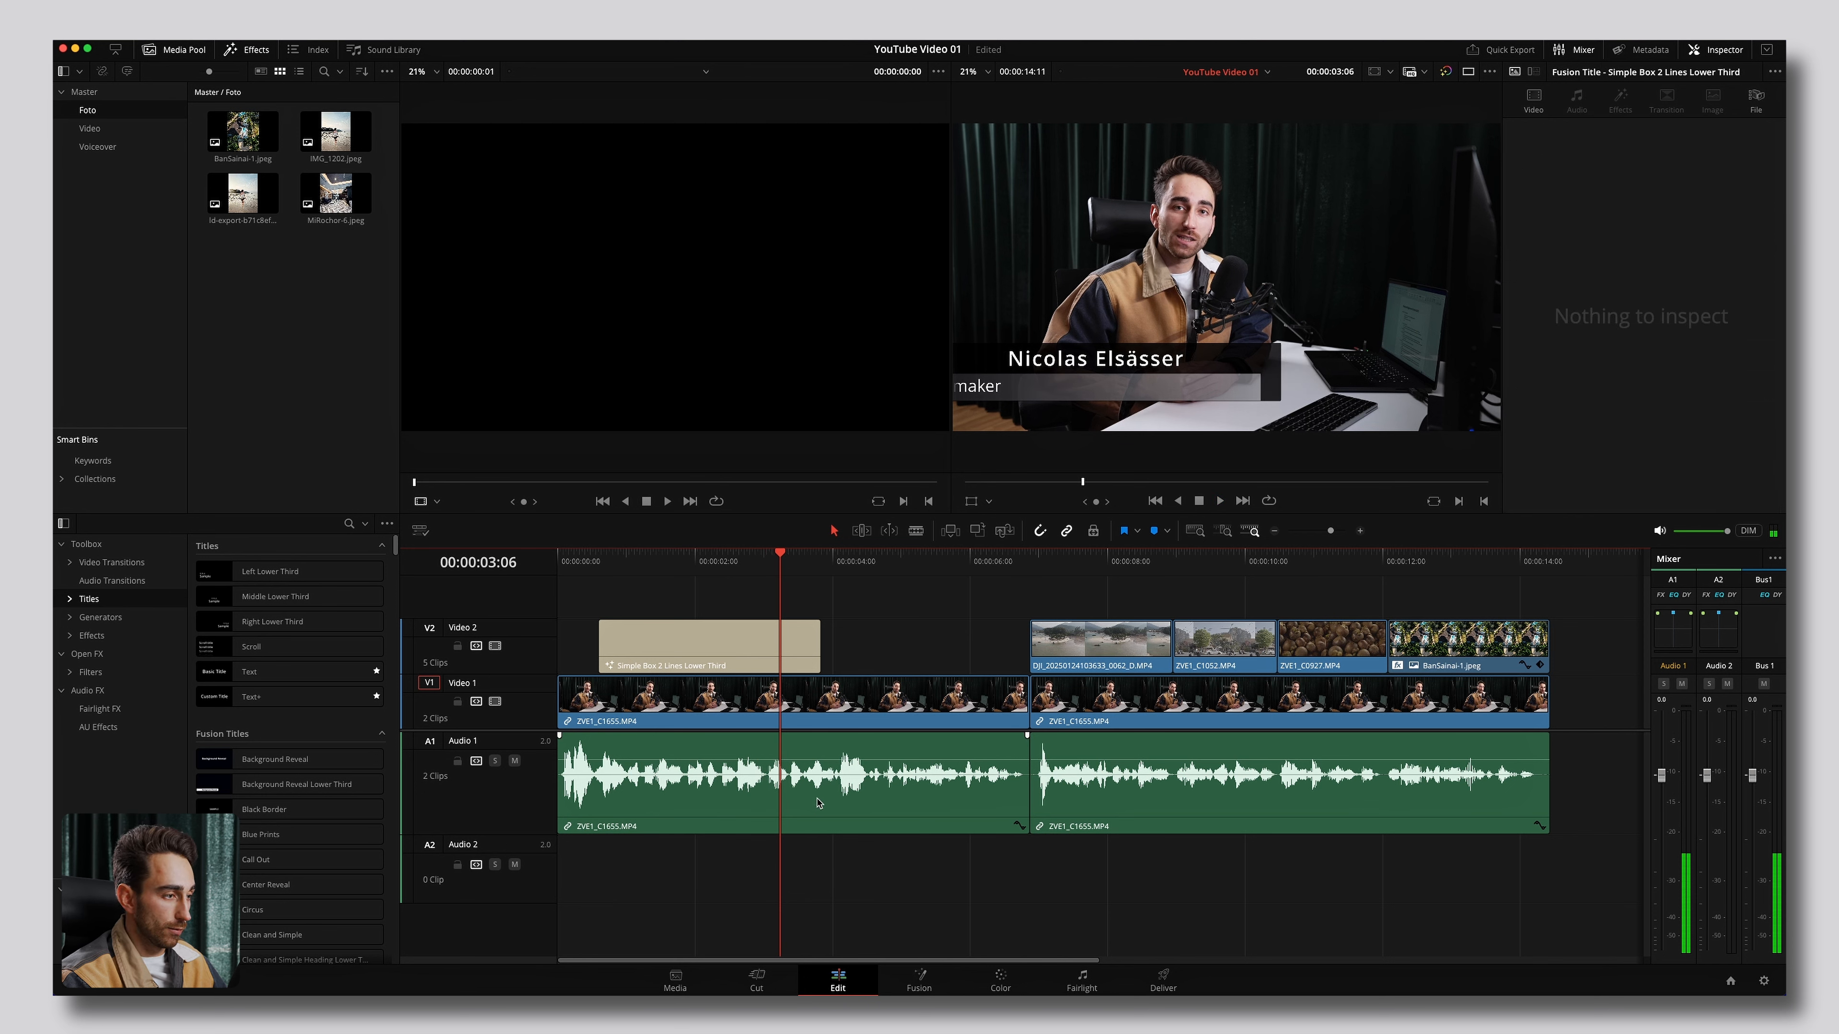
Import the Captain Qubz - Keep On instrumental WAV from Finder into the Master bin and place it on Audio 2 at the timeline start.
key(super+minus)
click(570, 569)
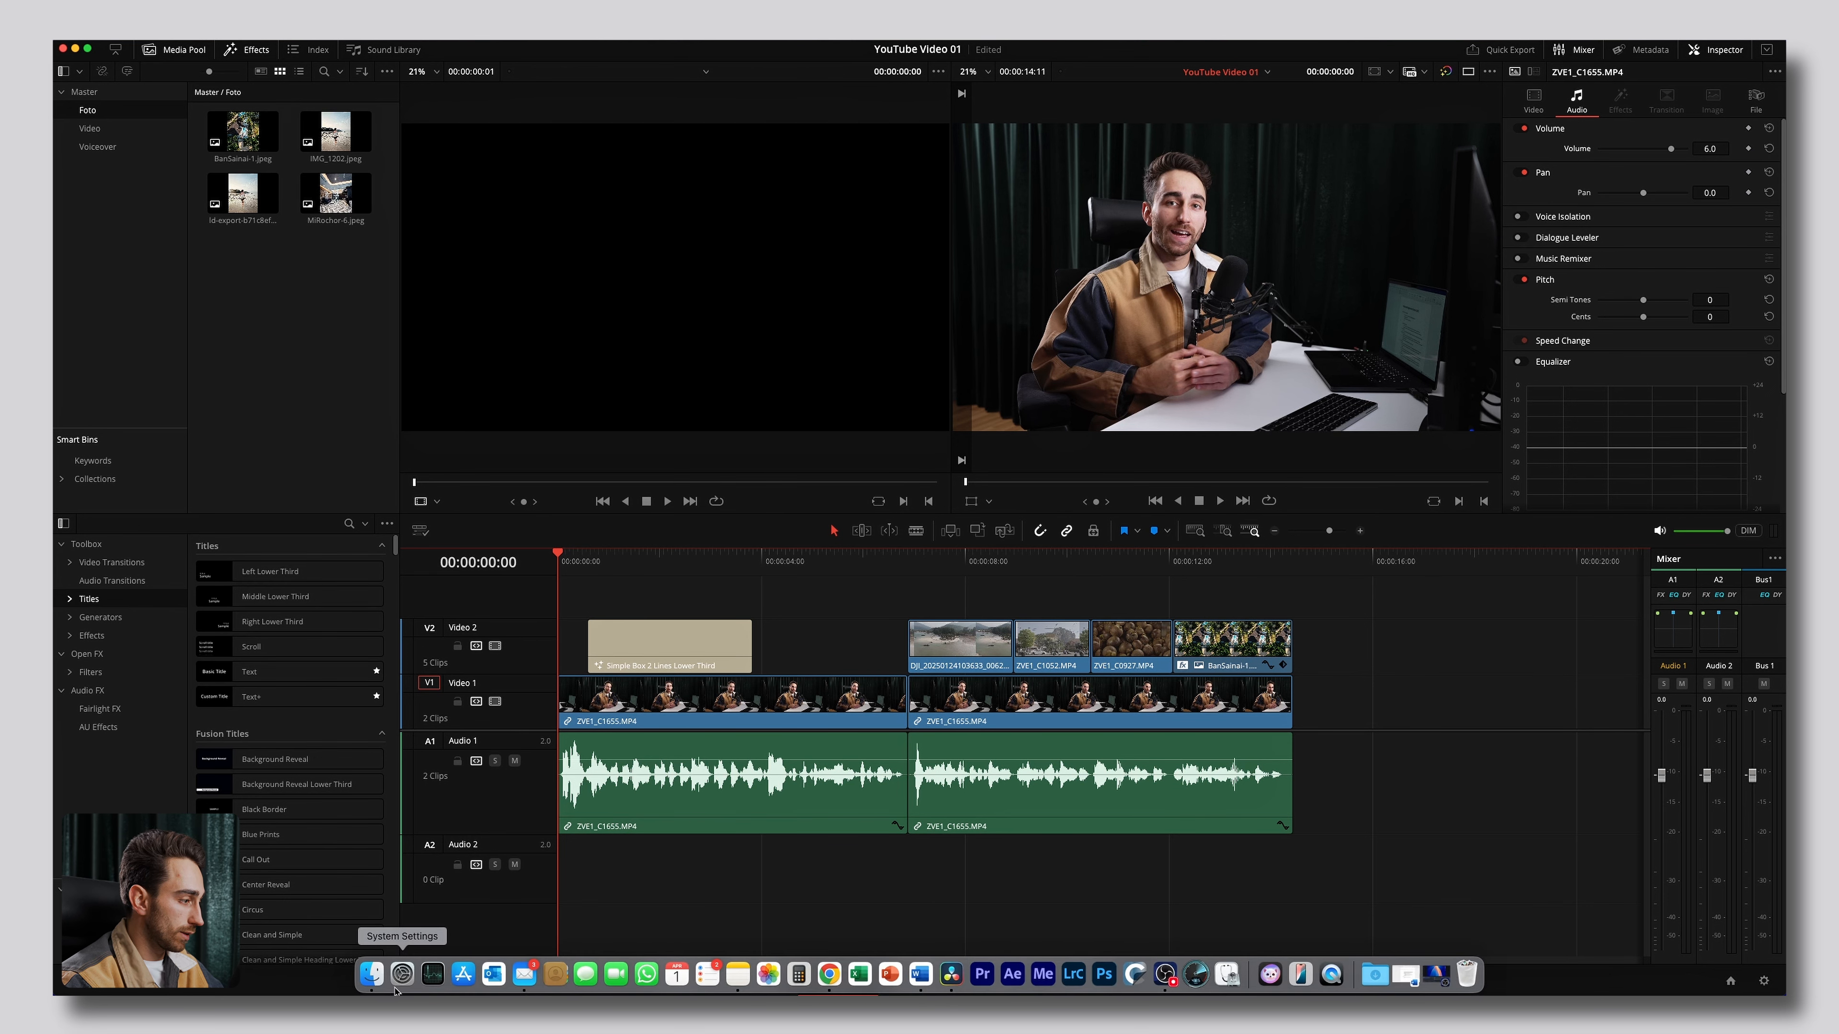
click(398, 979)
drag(615, 321, 665, 332)
drag(610, 394, 108, 112)
click(246, 194)
click(242, 132)
drag(242, 131, 524, 924)
Trim the music's first 00:00:06:22 and shift the remaining clip back to the timeline start.
scroll(733, 891, down, 5)
click(646, 574)
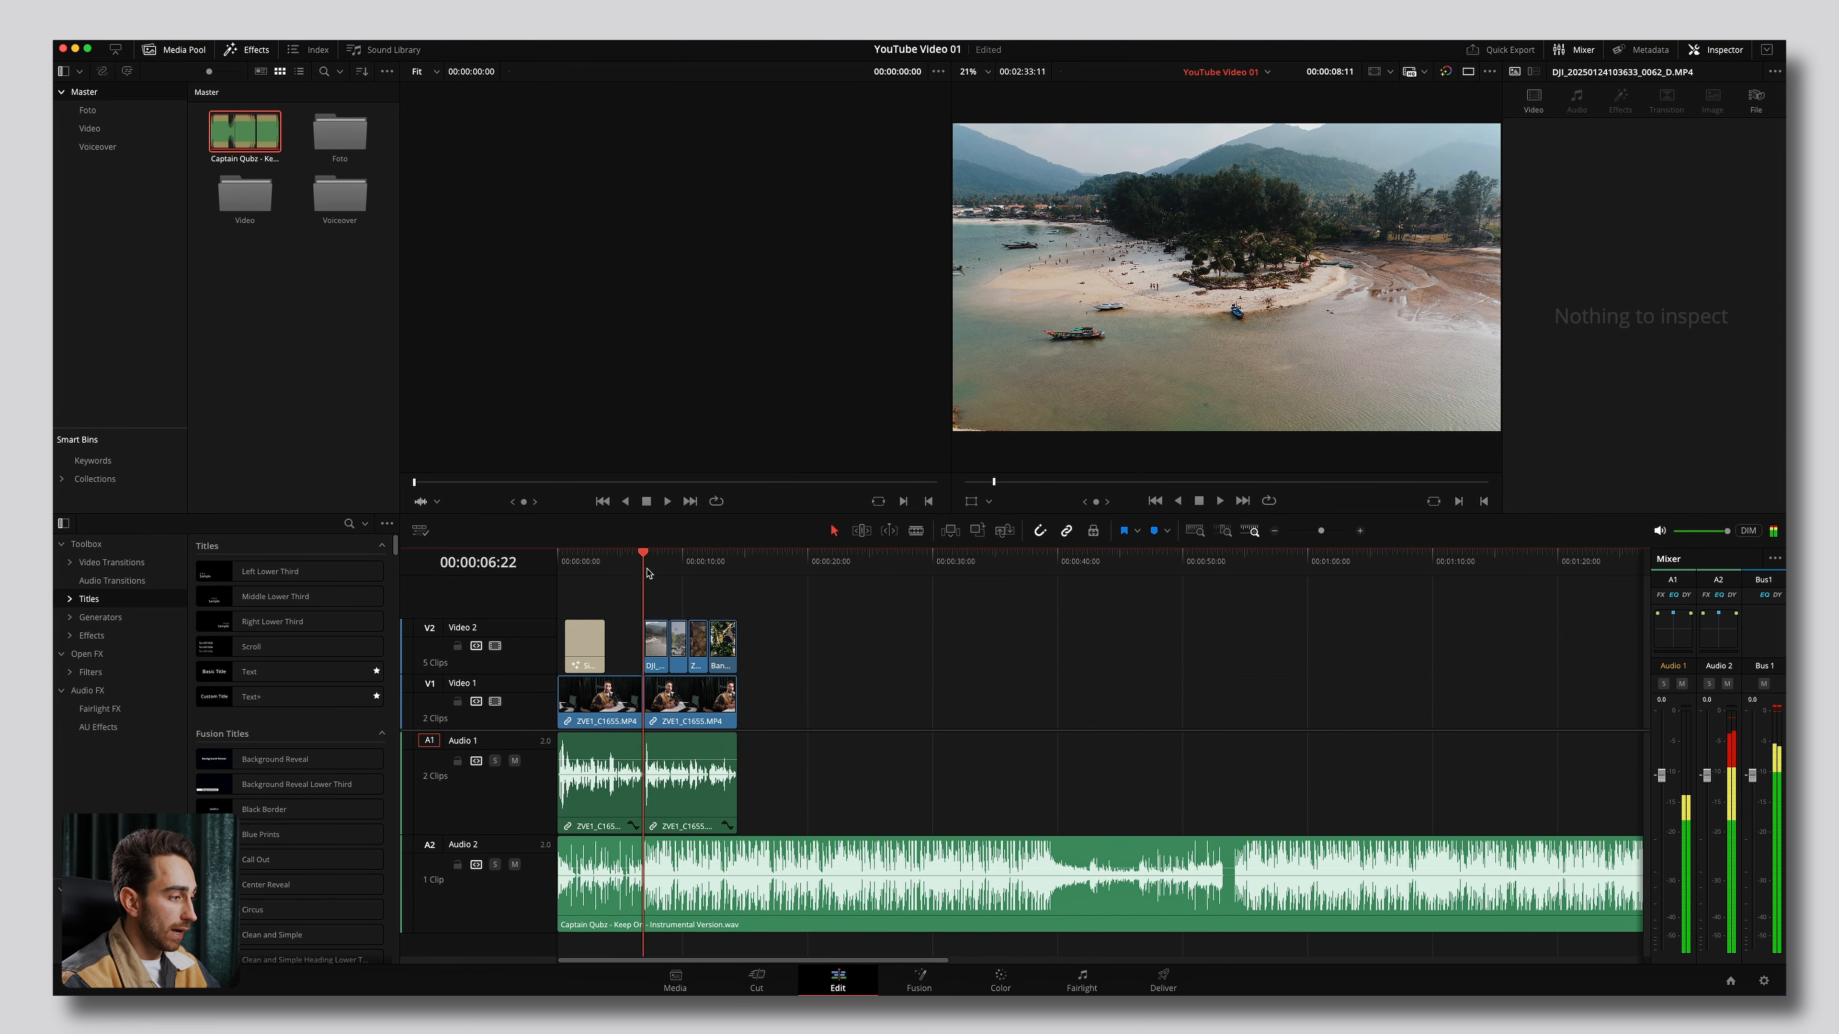
drag(560, 895, 647, 891)
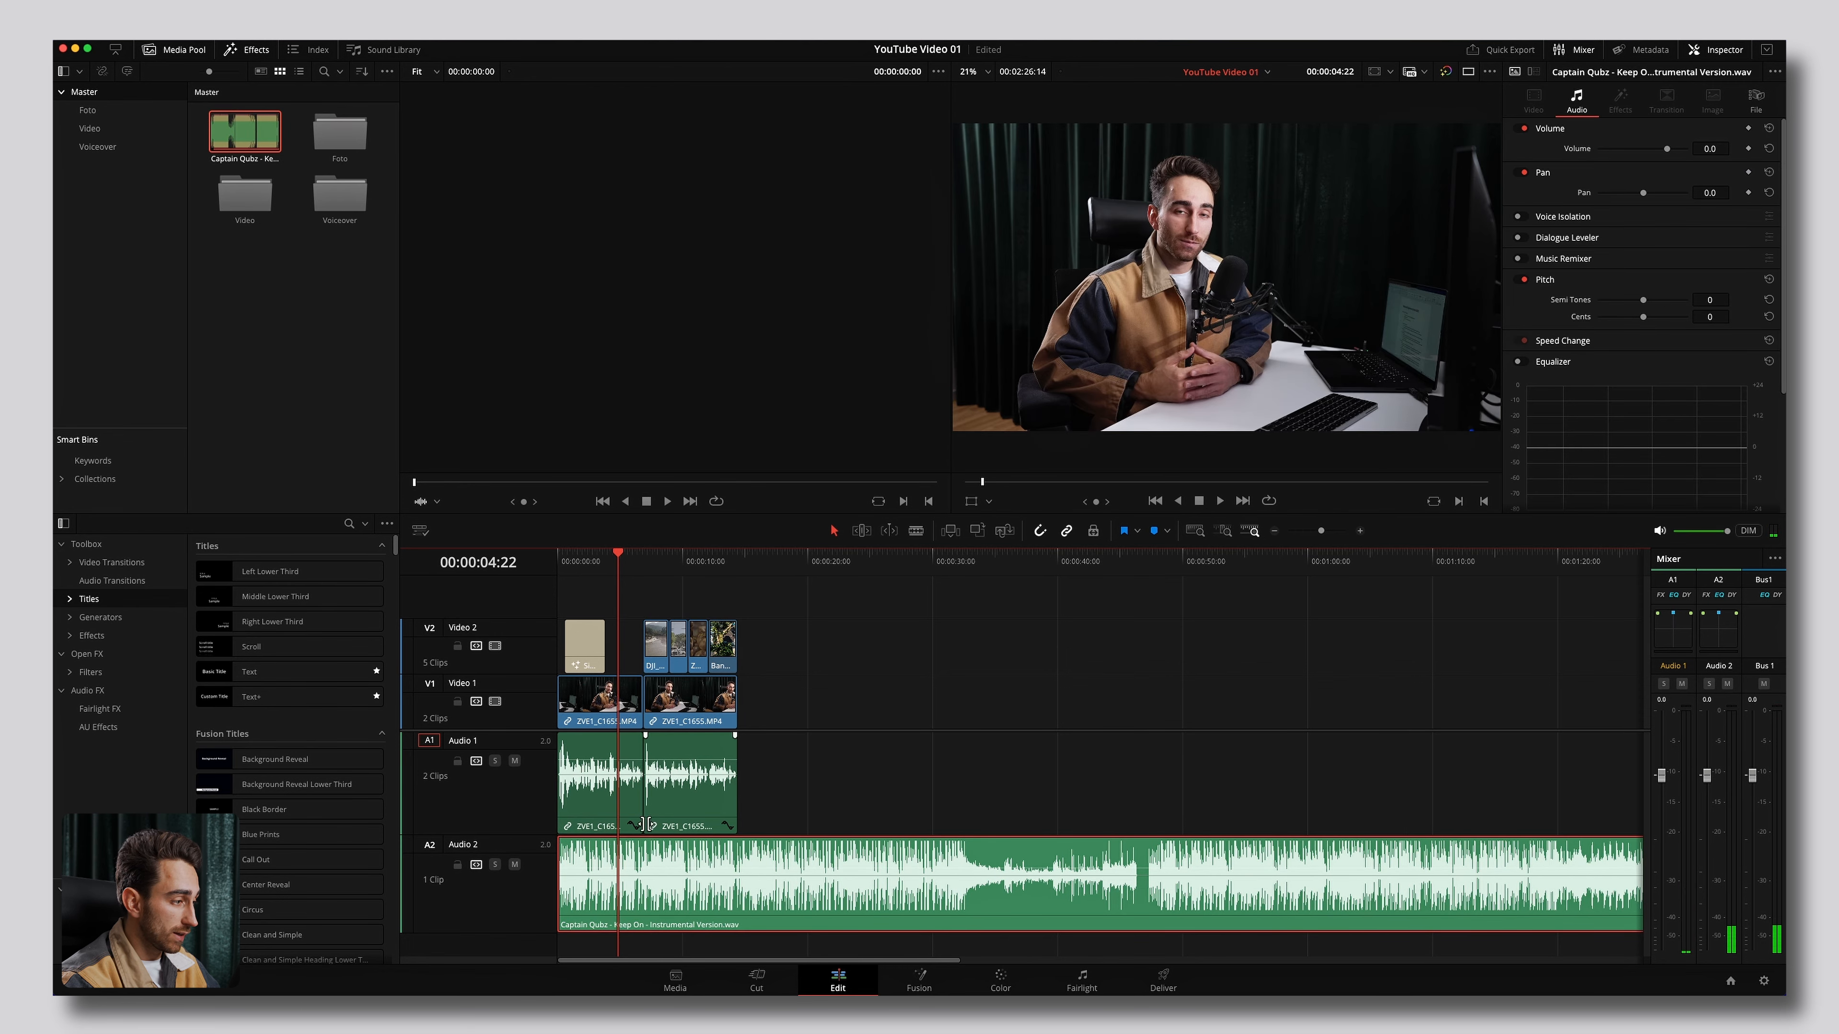
Cut the music at 00:00:14:11 where the video ends, delete the remainder and play back from the start.
scroll(646, 826, up, 4)
click(916, 560)
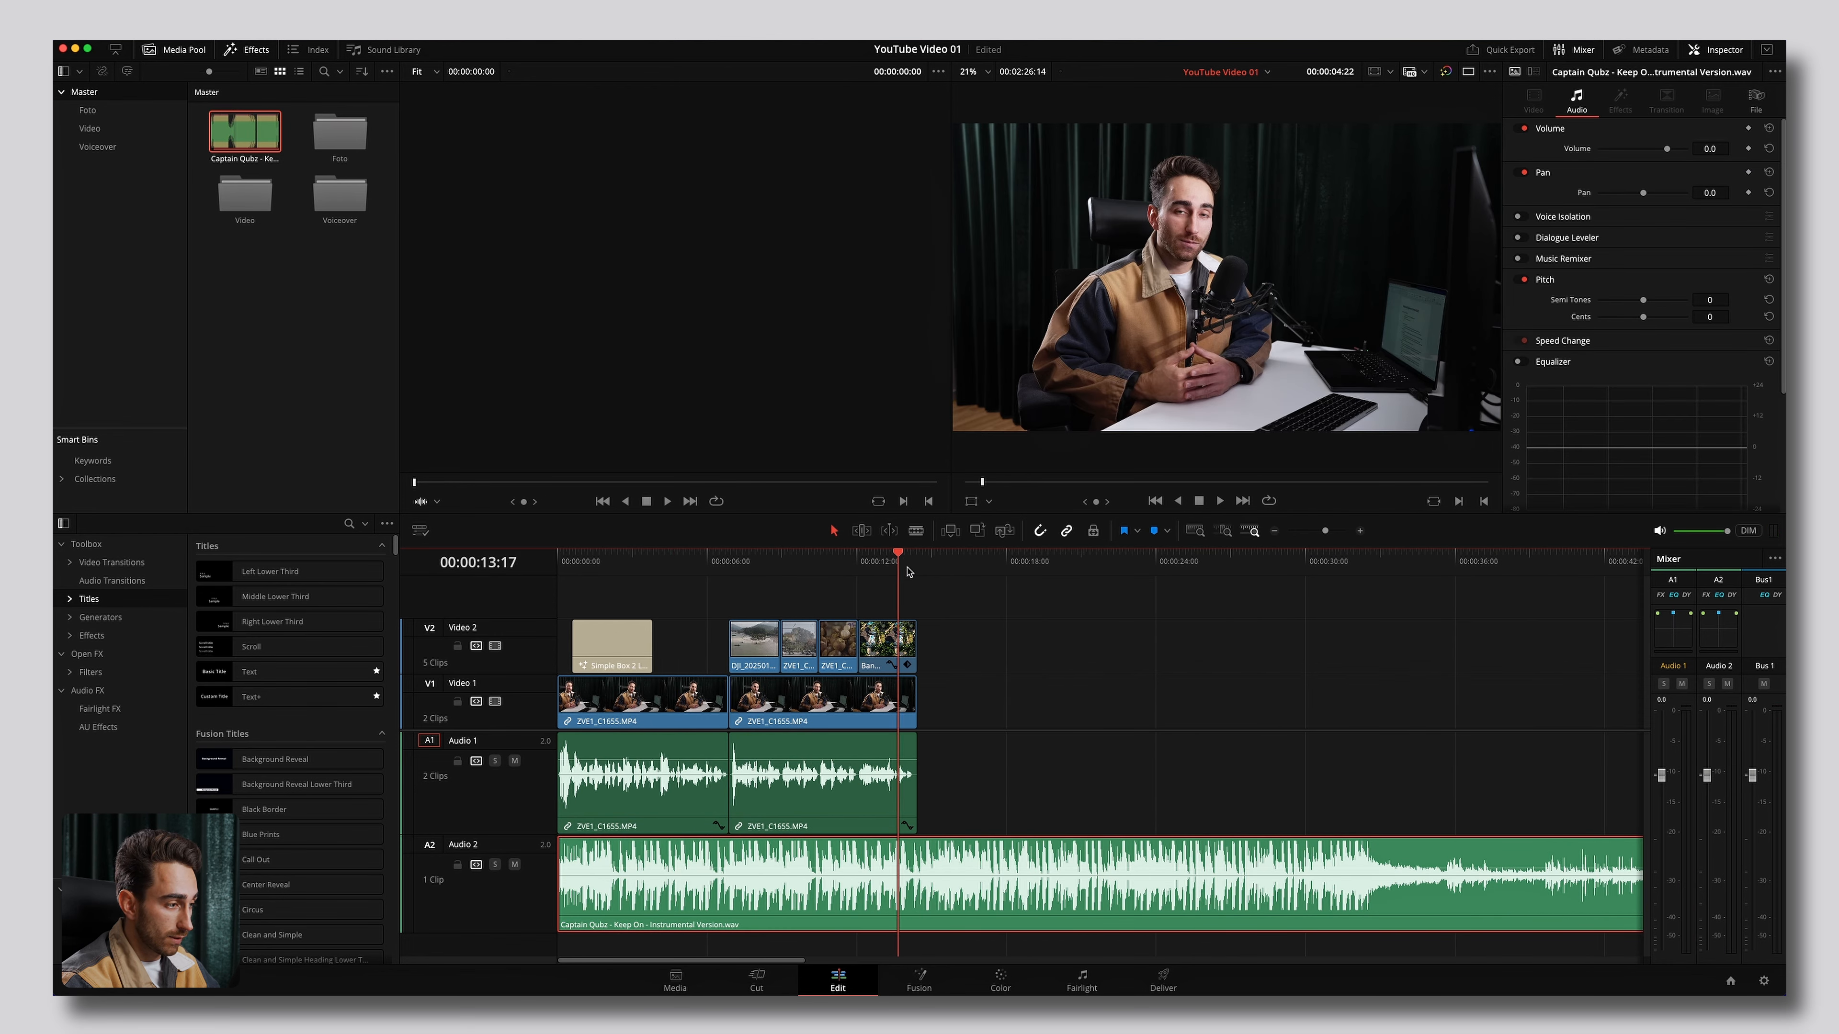
key(b)
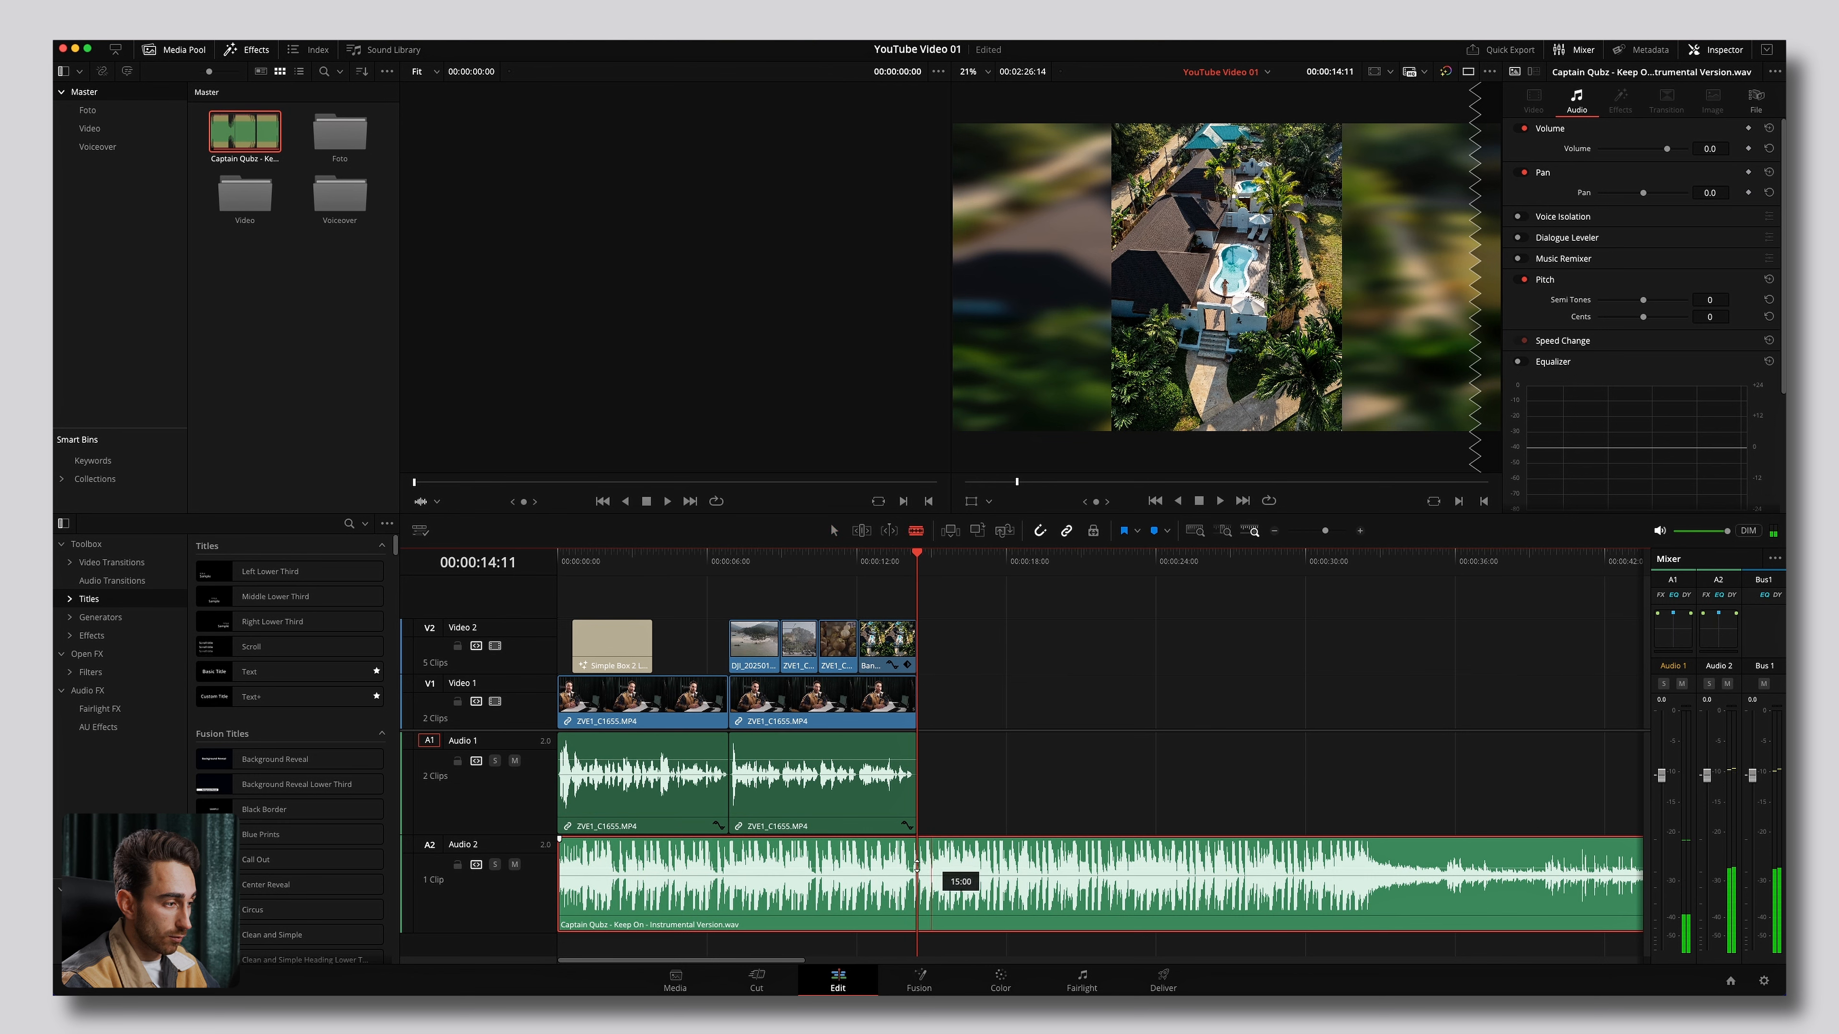
click(917, 862)
key(a)
click(951, 862)
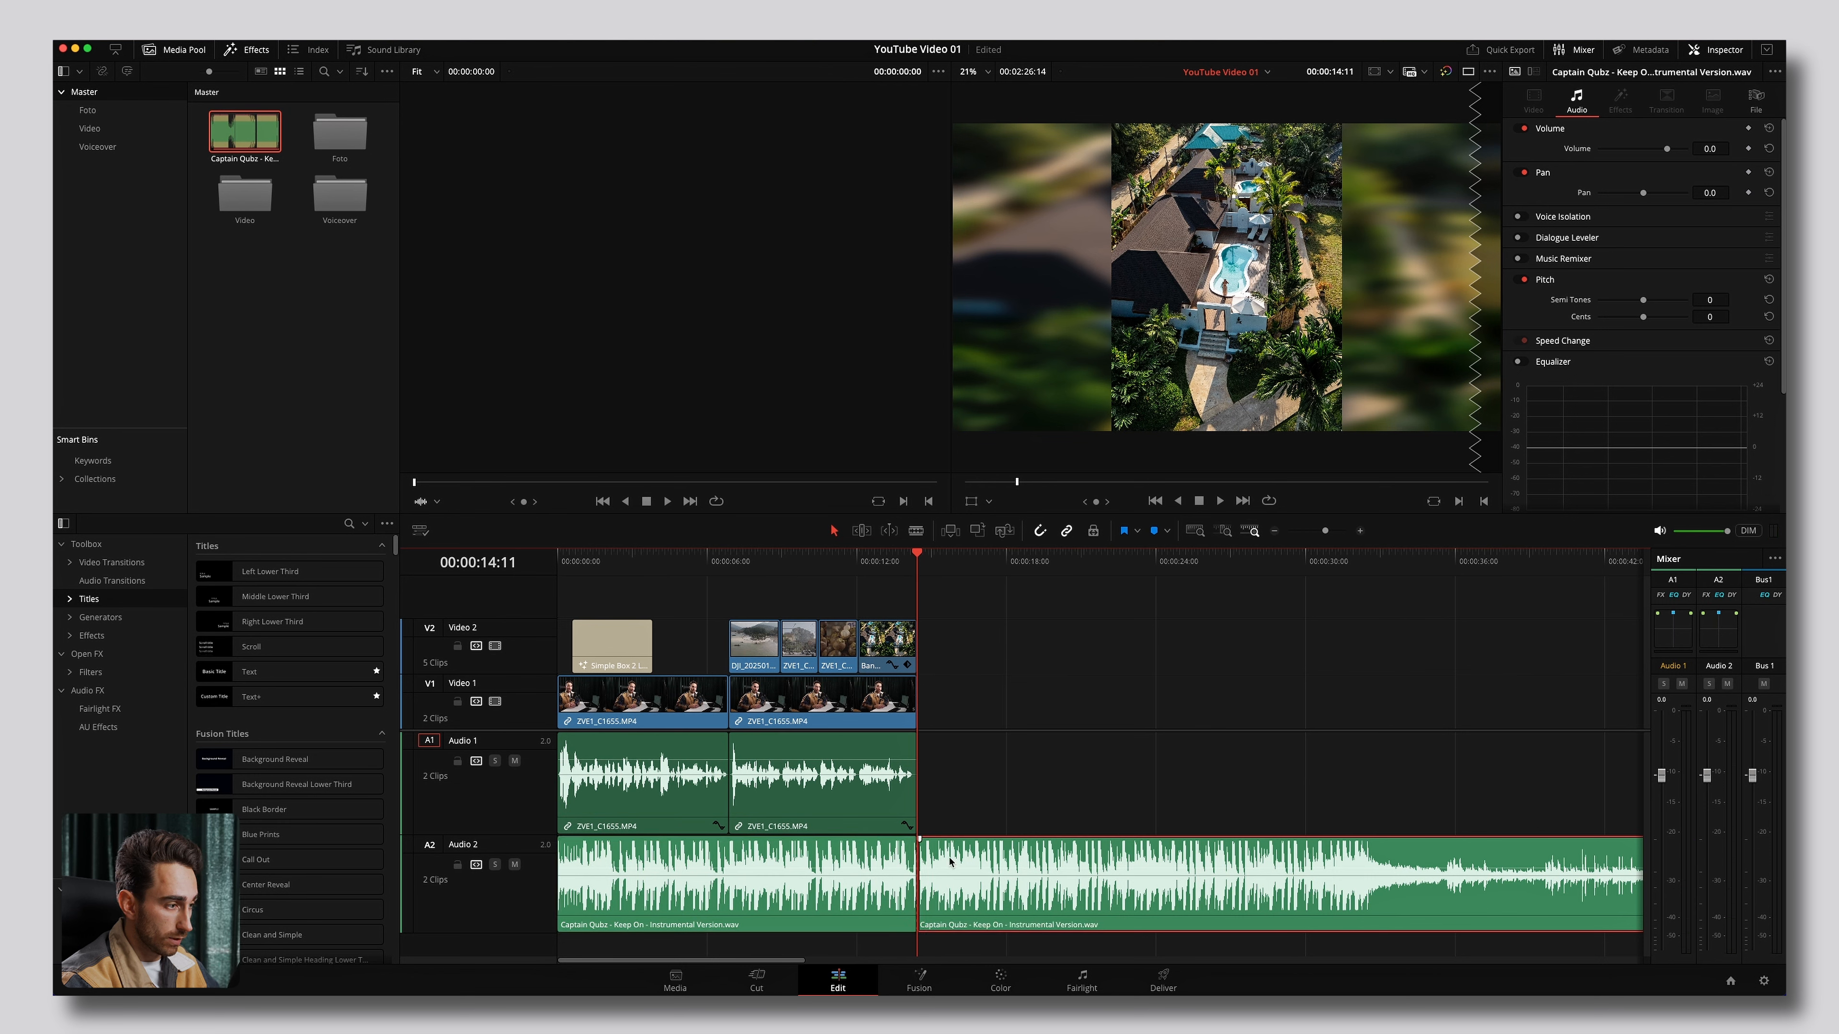
key(BackSpace)
key(Home)
key(space)
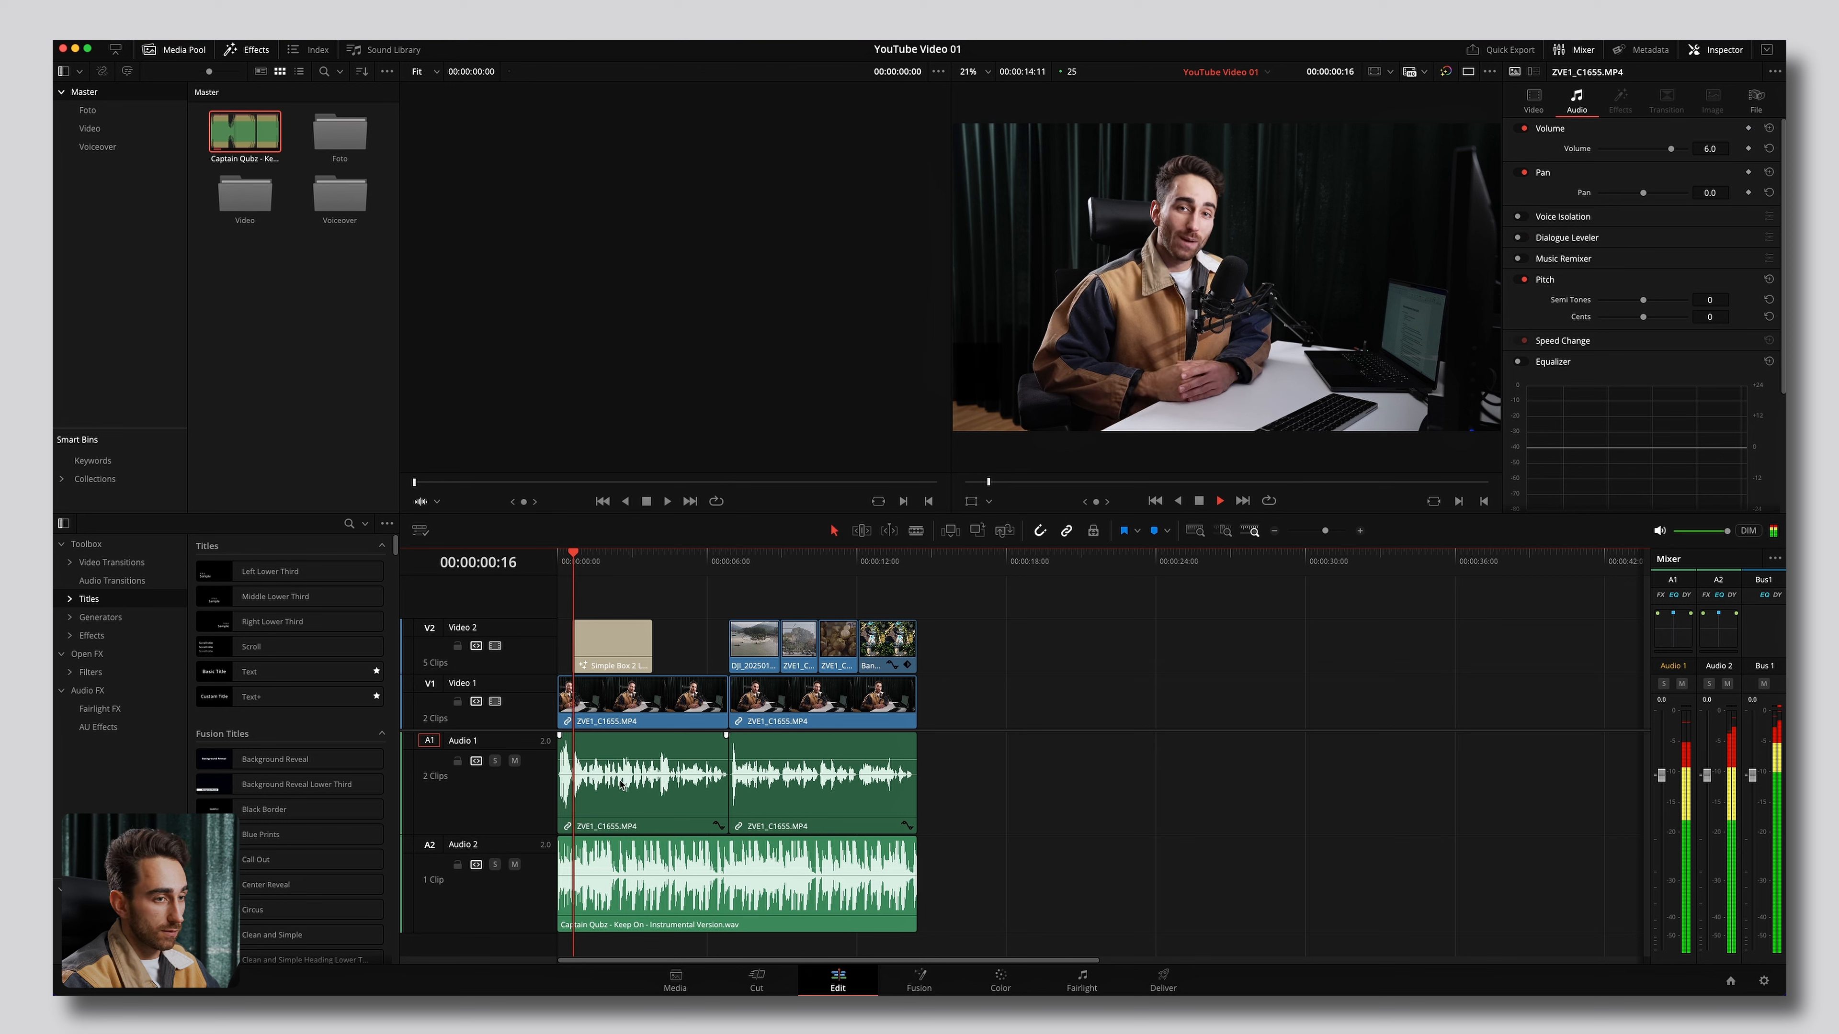
key(space)
Lower the background music clip on Audio 2 to about -25.8 dB and play the timeline from the start.
shift+scroll(754, 817, down, 2)
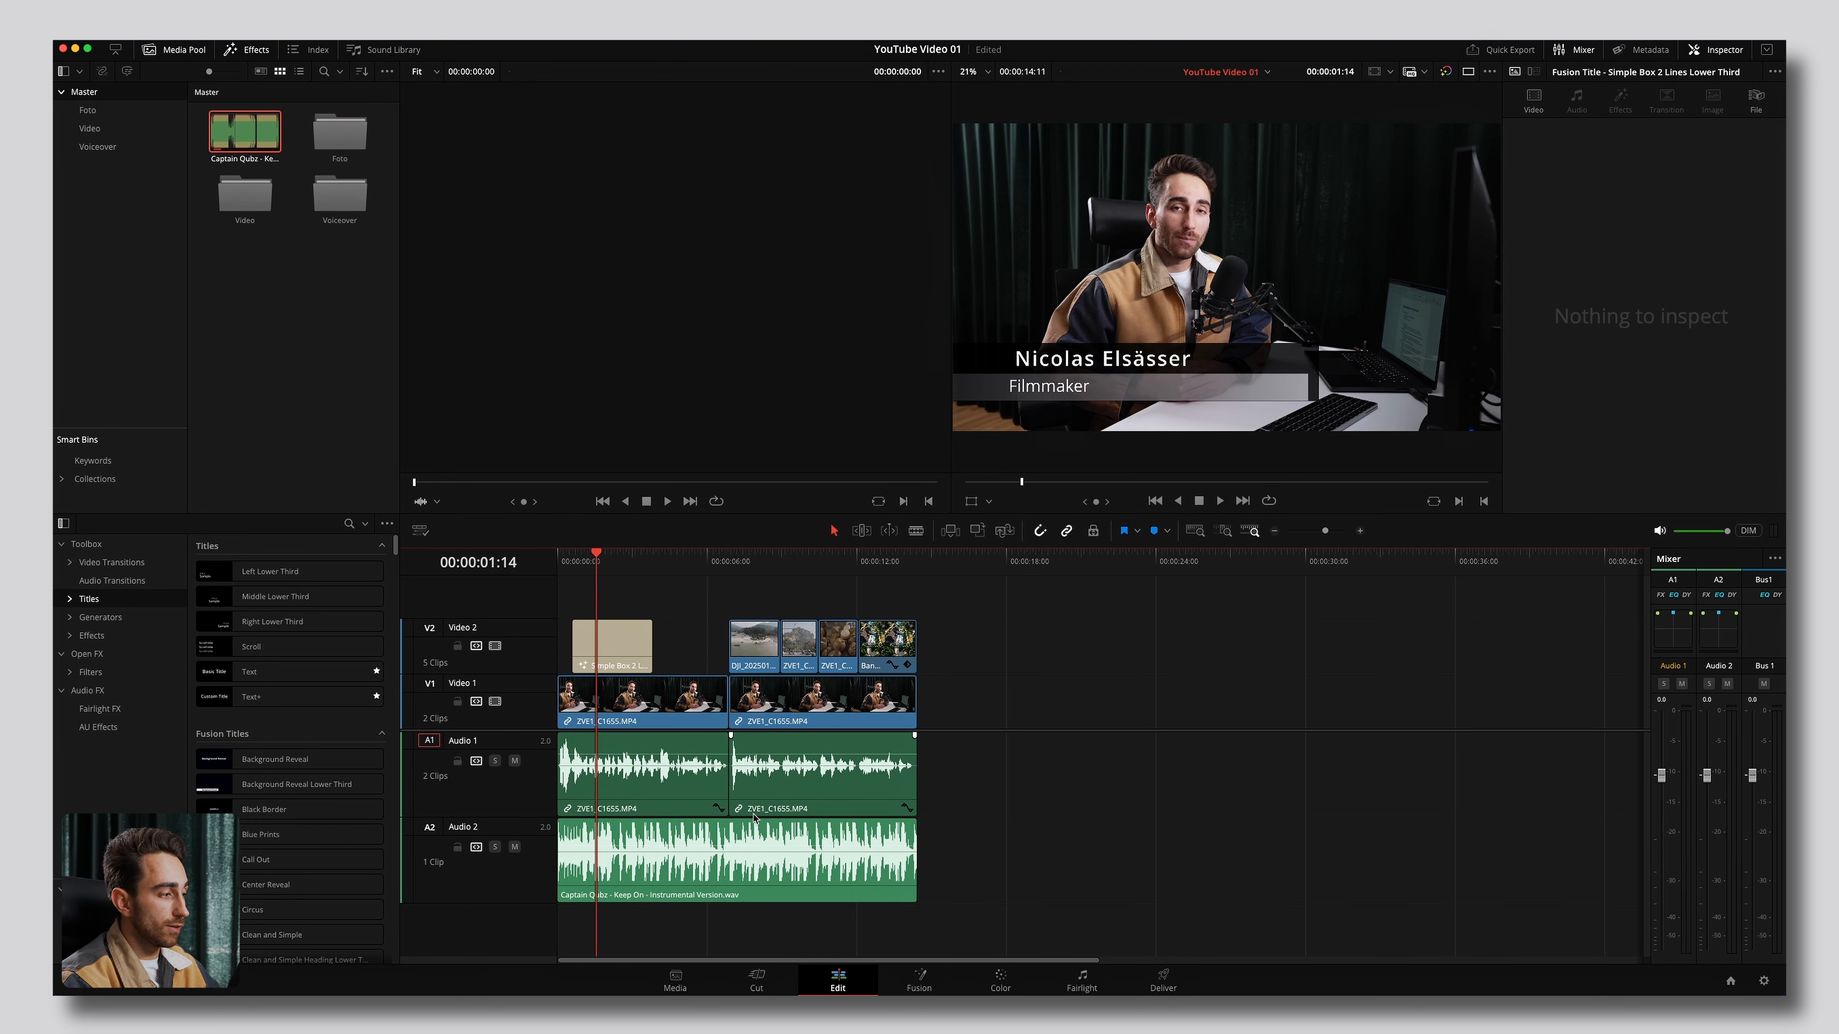
click(707, 840)
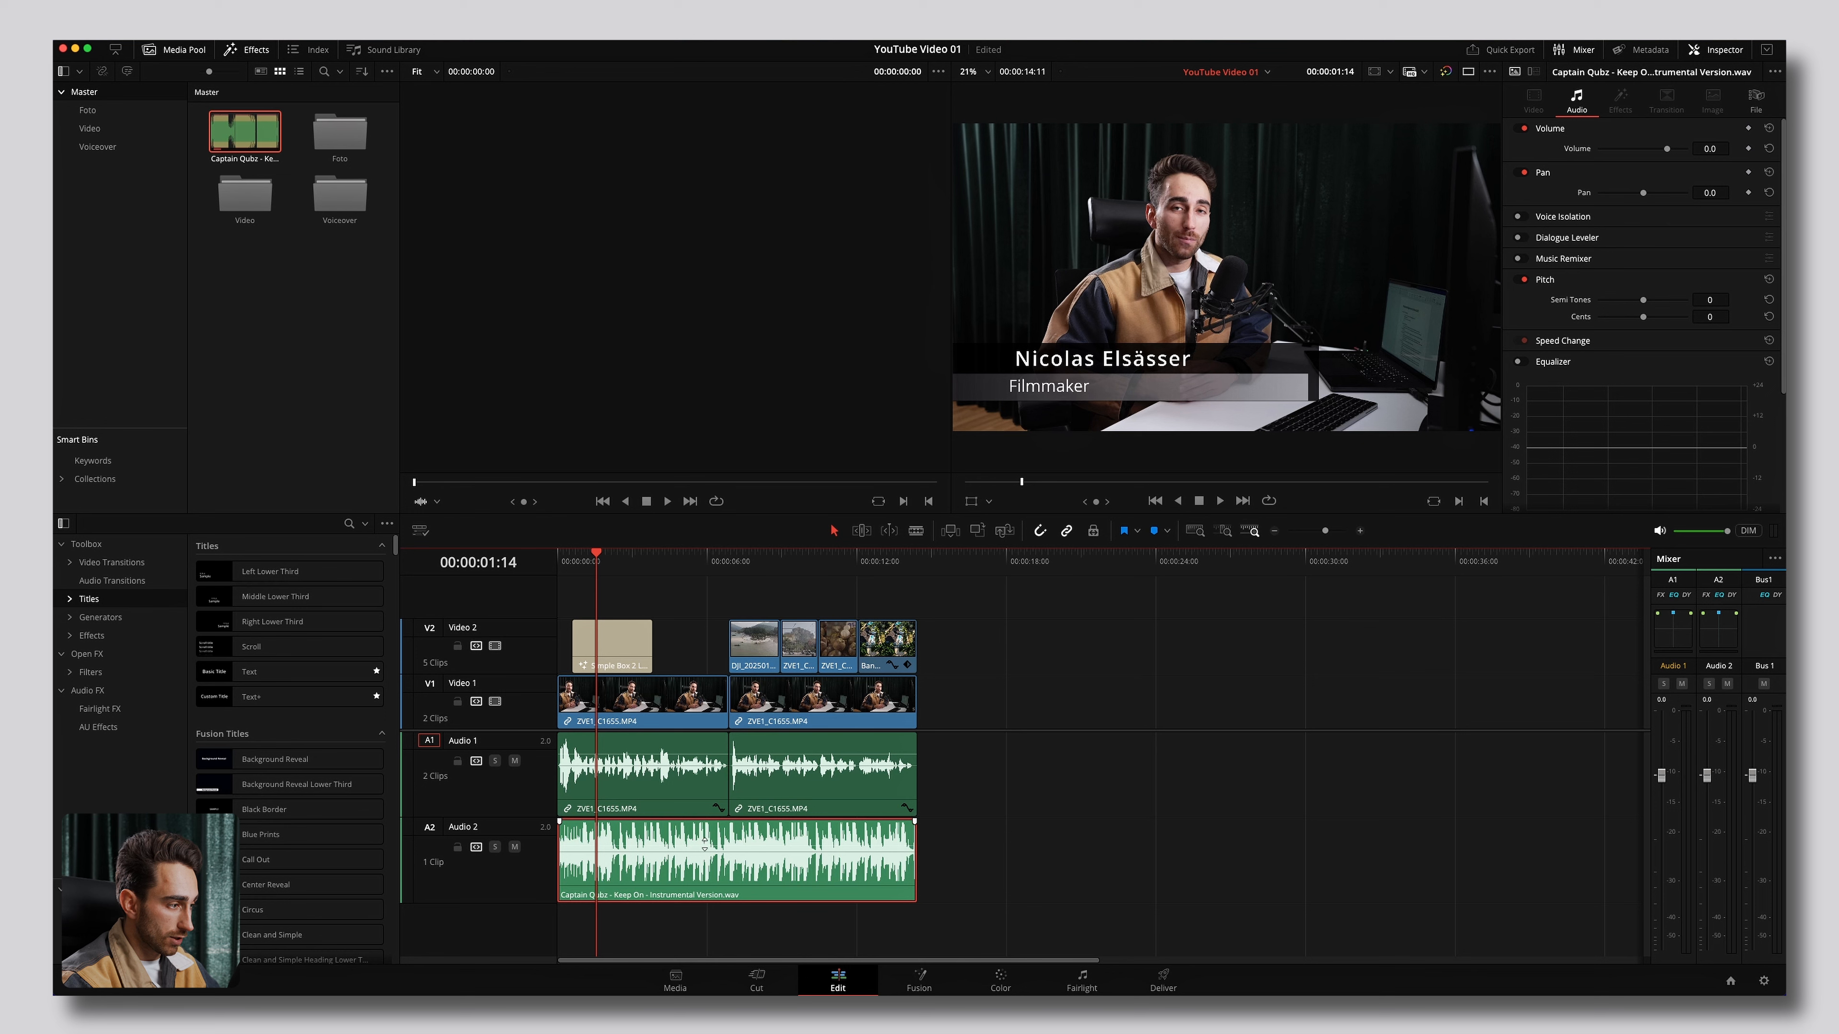
mouse_move(714, 845)
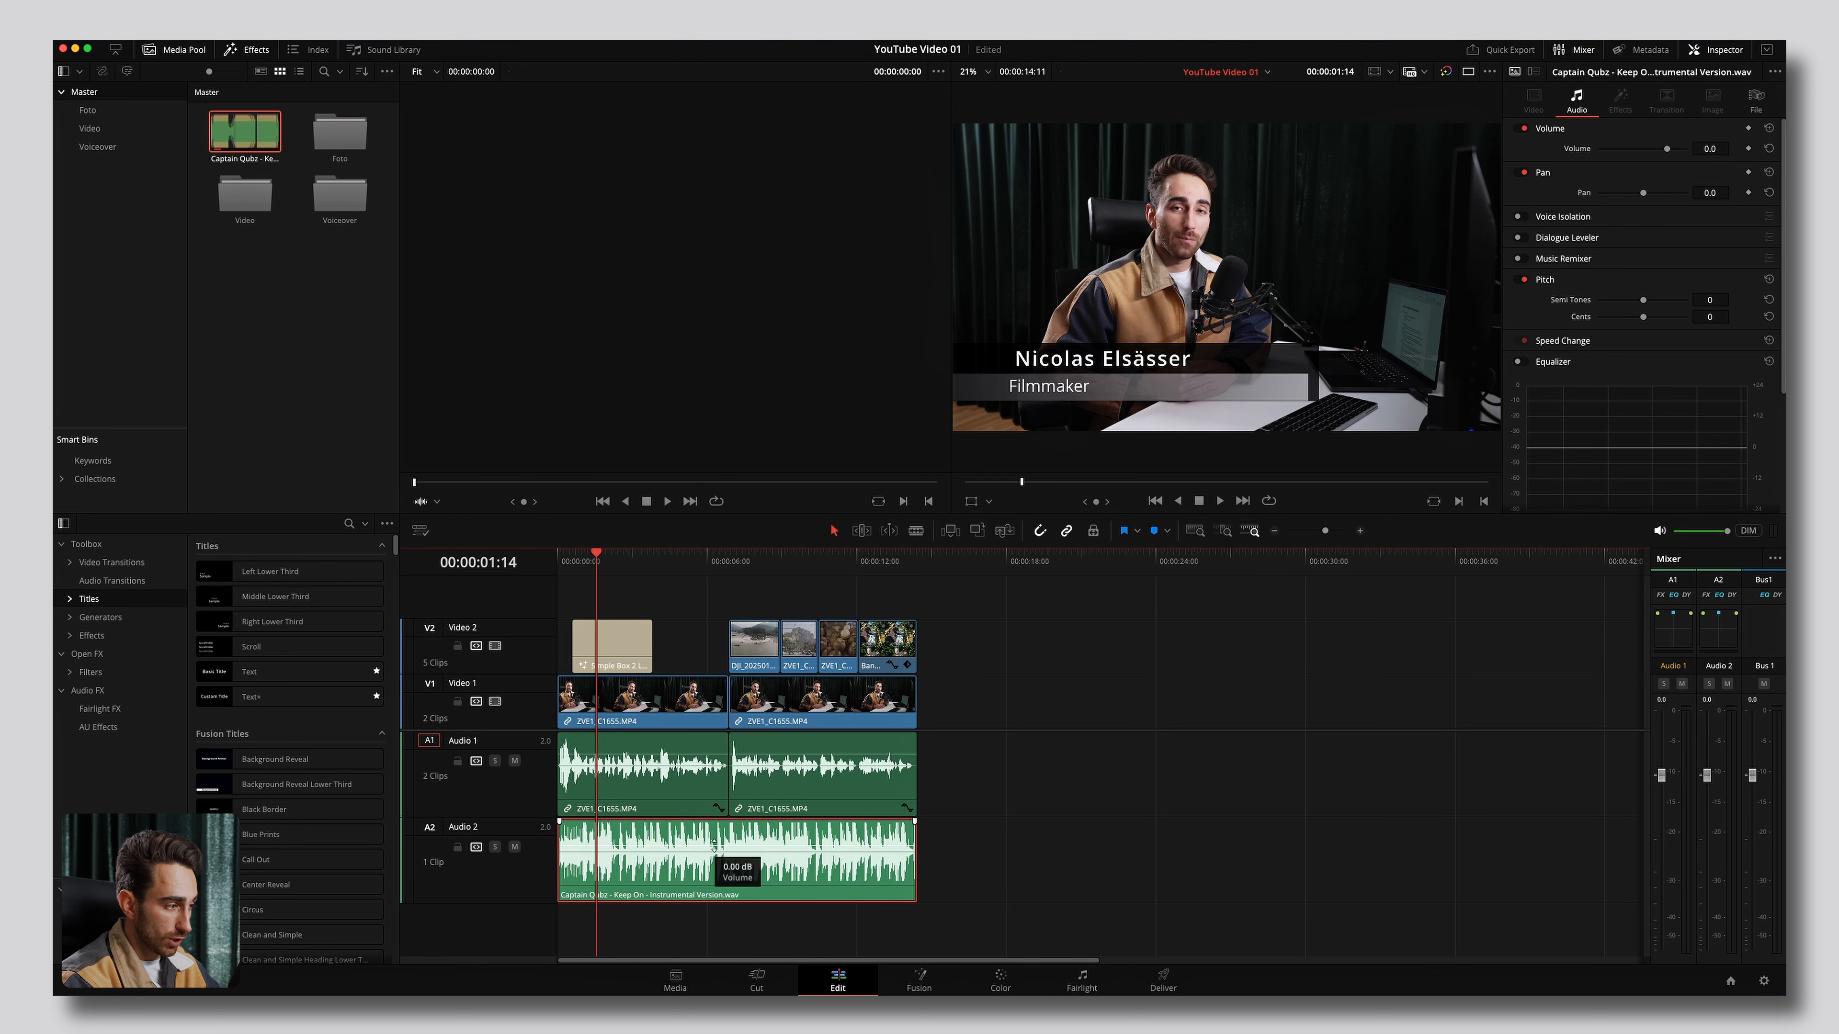
drag(714, 846, 710, 869)
key(shift+z)
key(Home)
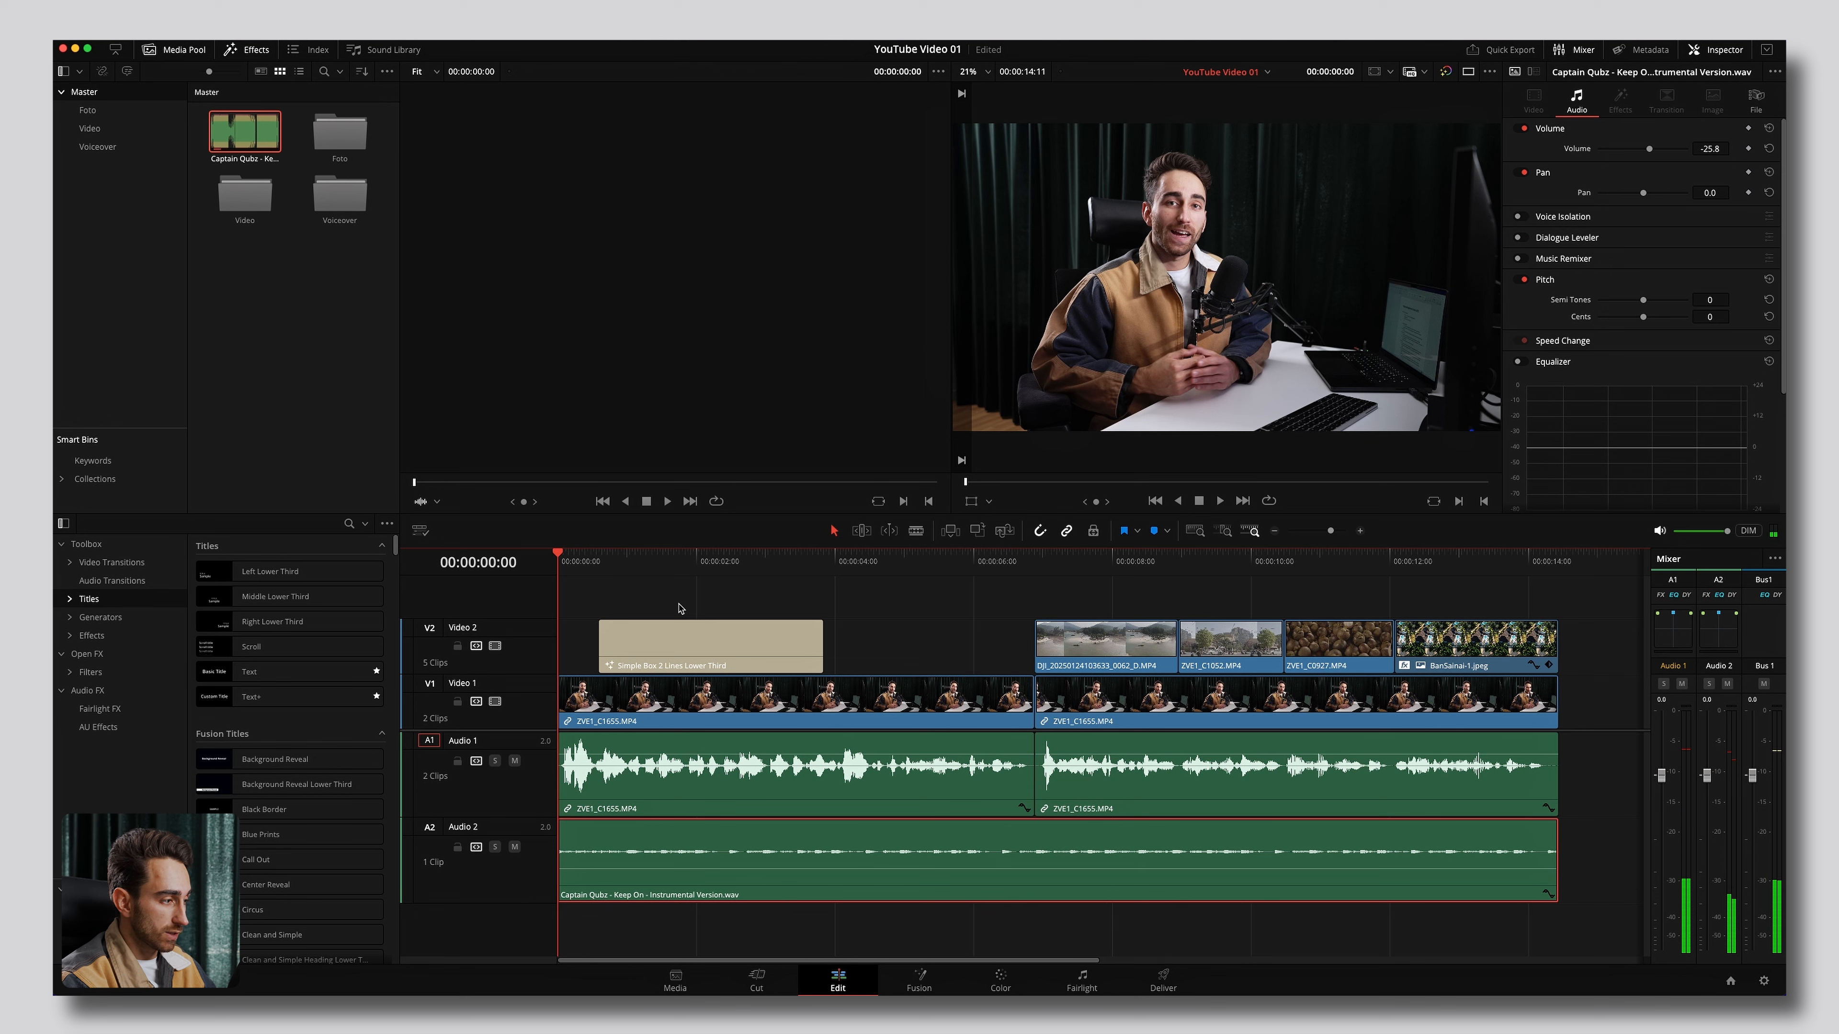
key(space)
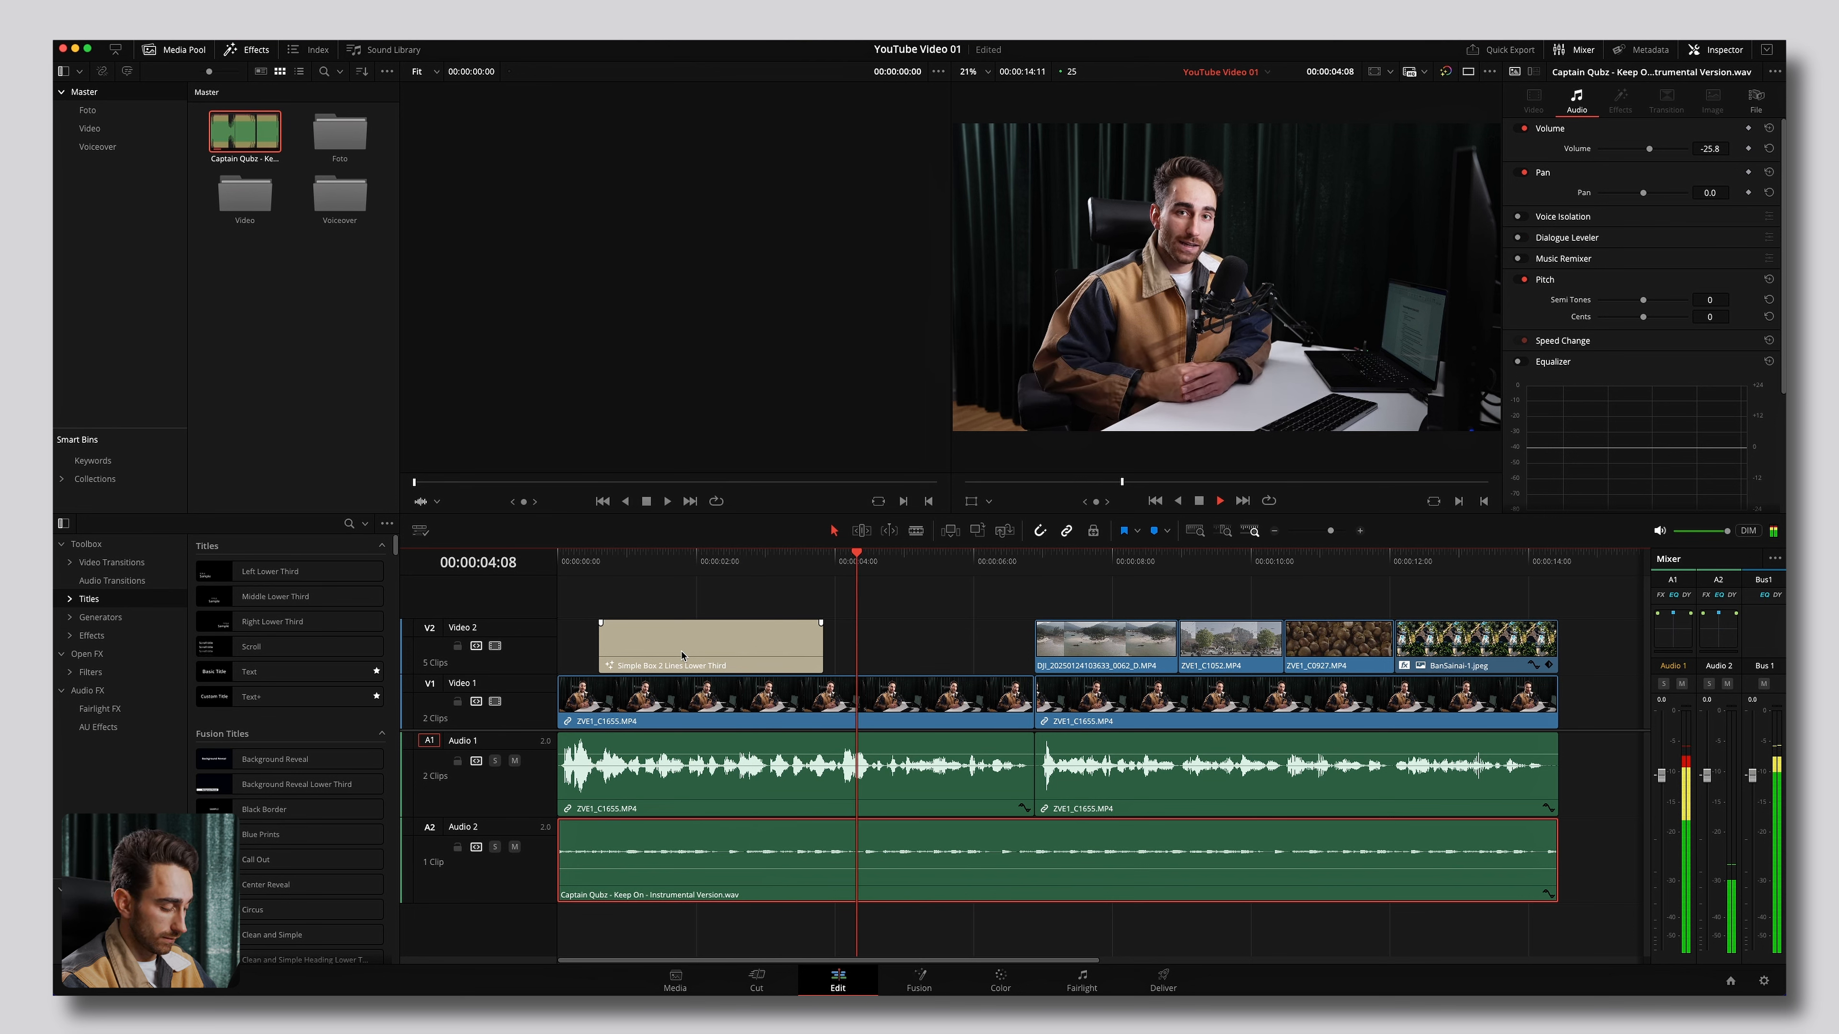
Add a short fade-out at the end and a short fade-in at the start of the music clip, then return to the timeline start.
scroll(686, 656, down, 3)
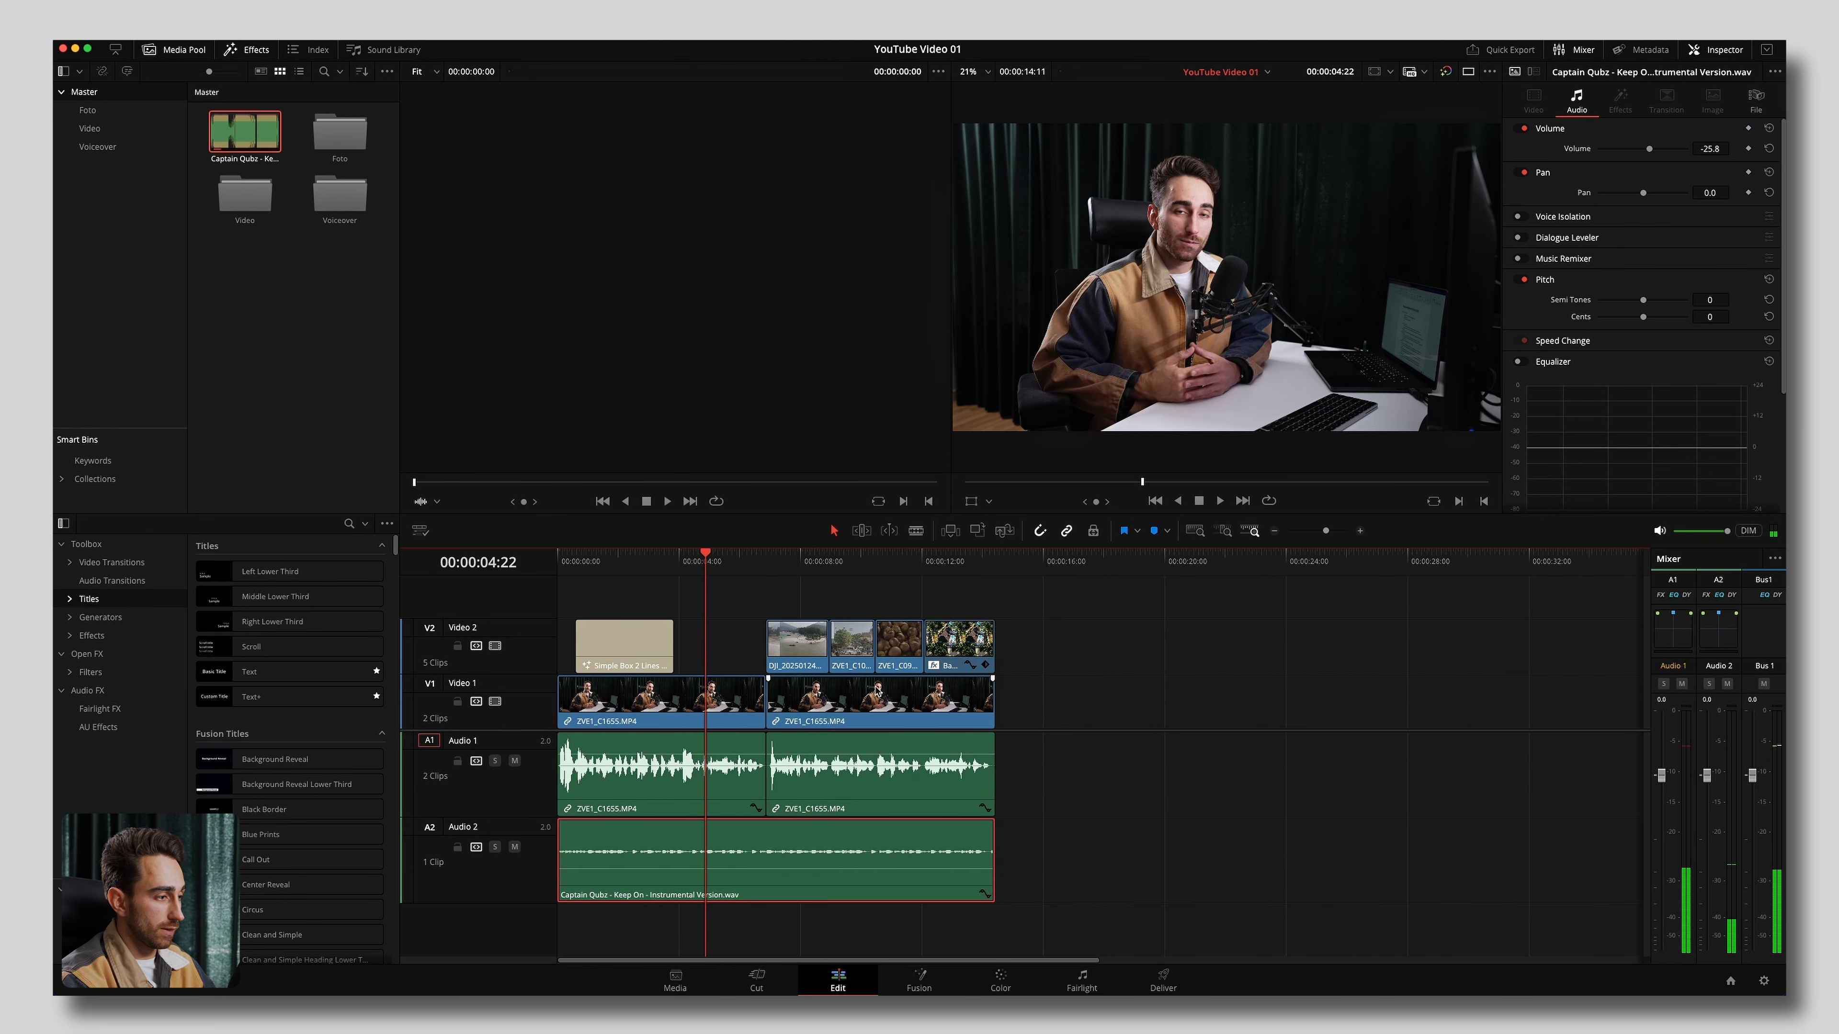
click(992, 821)
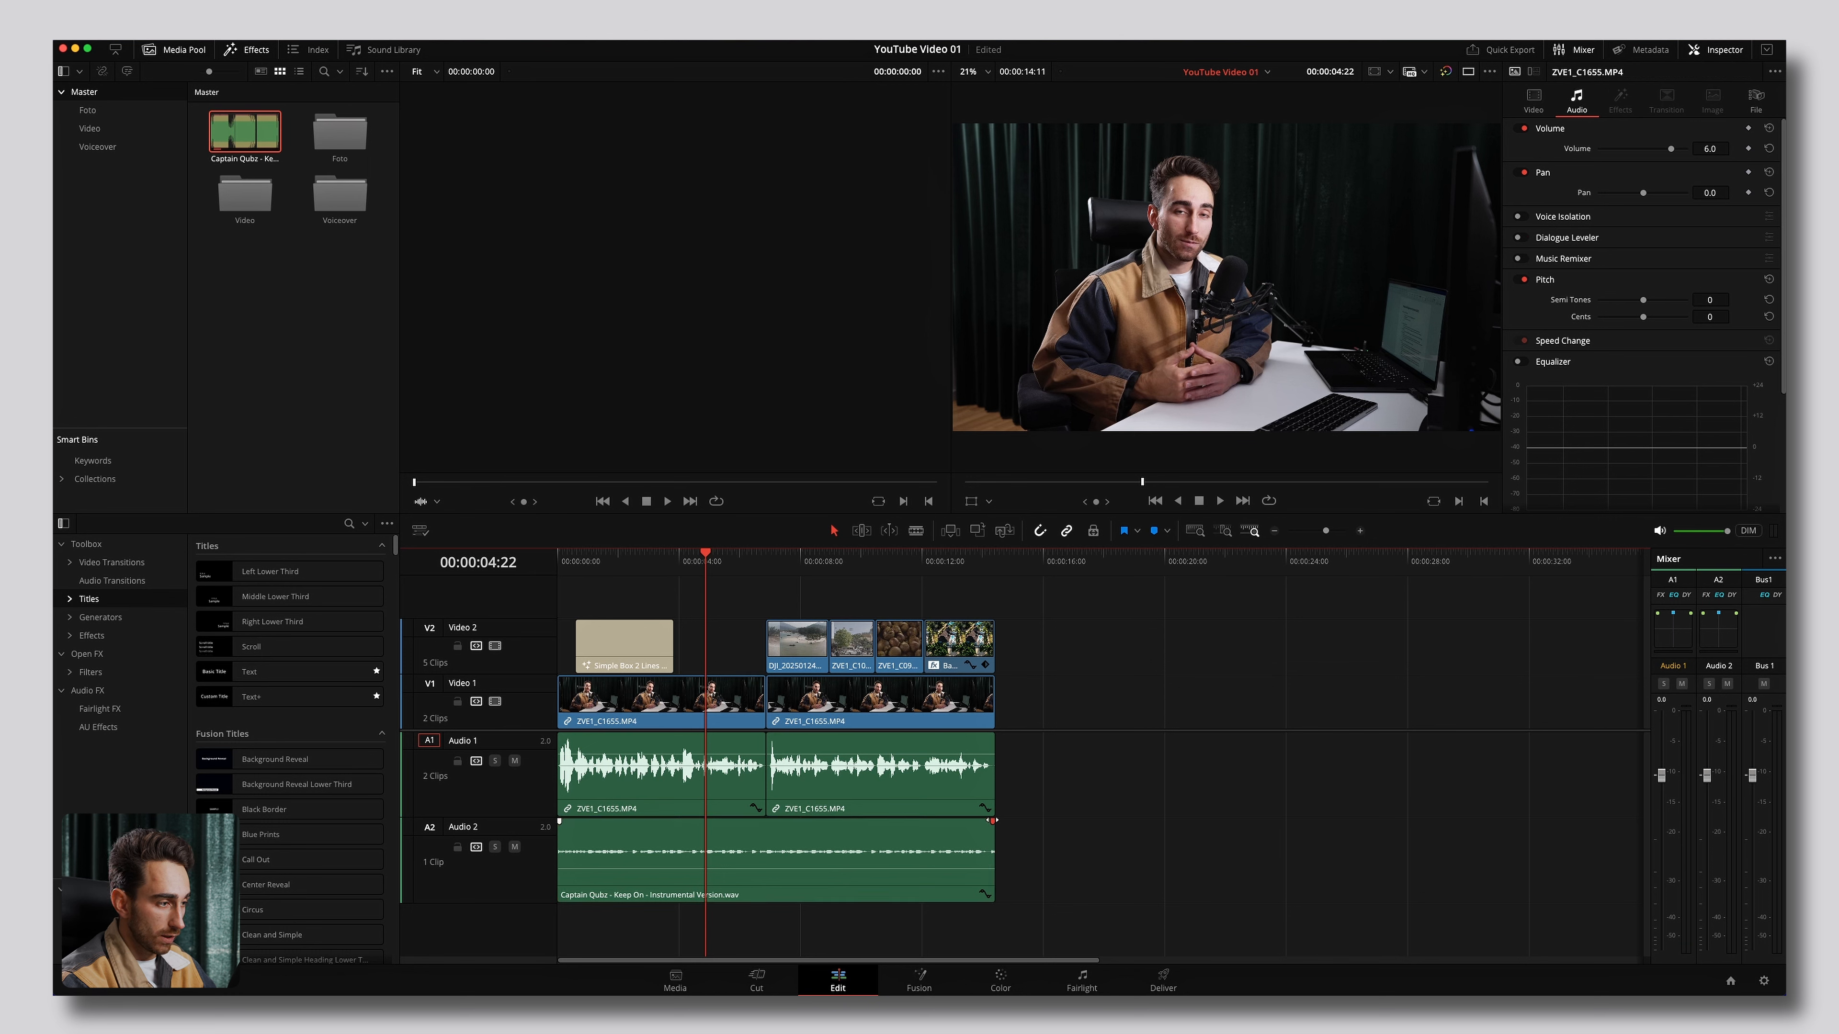
drag(991, 821, 970, 830)
drag(567, 826, 572, 822)
key(Home)
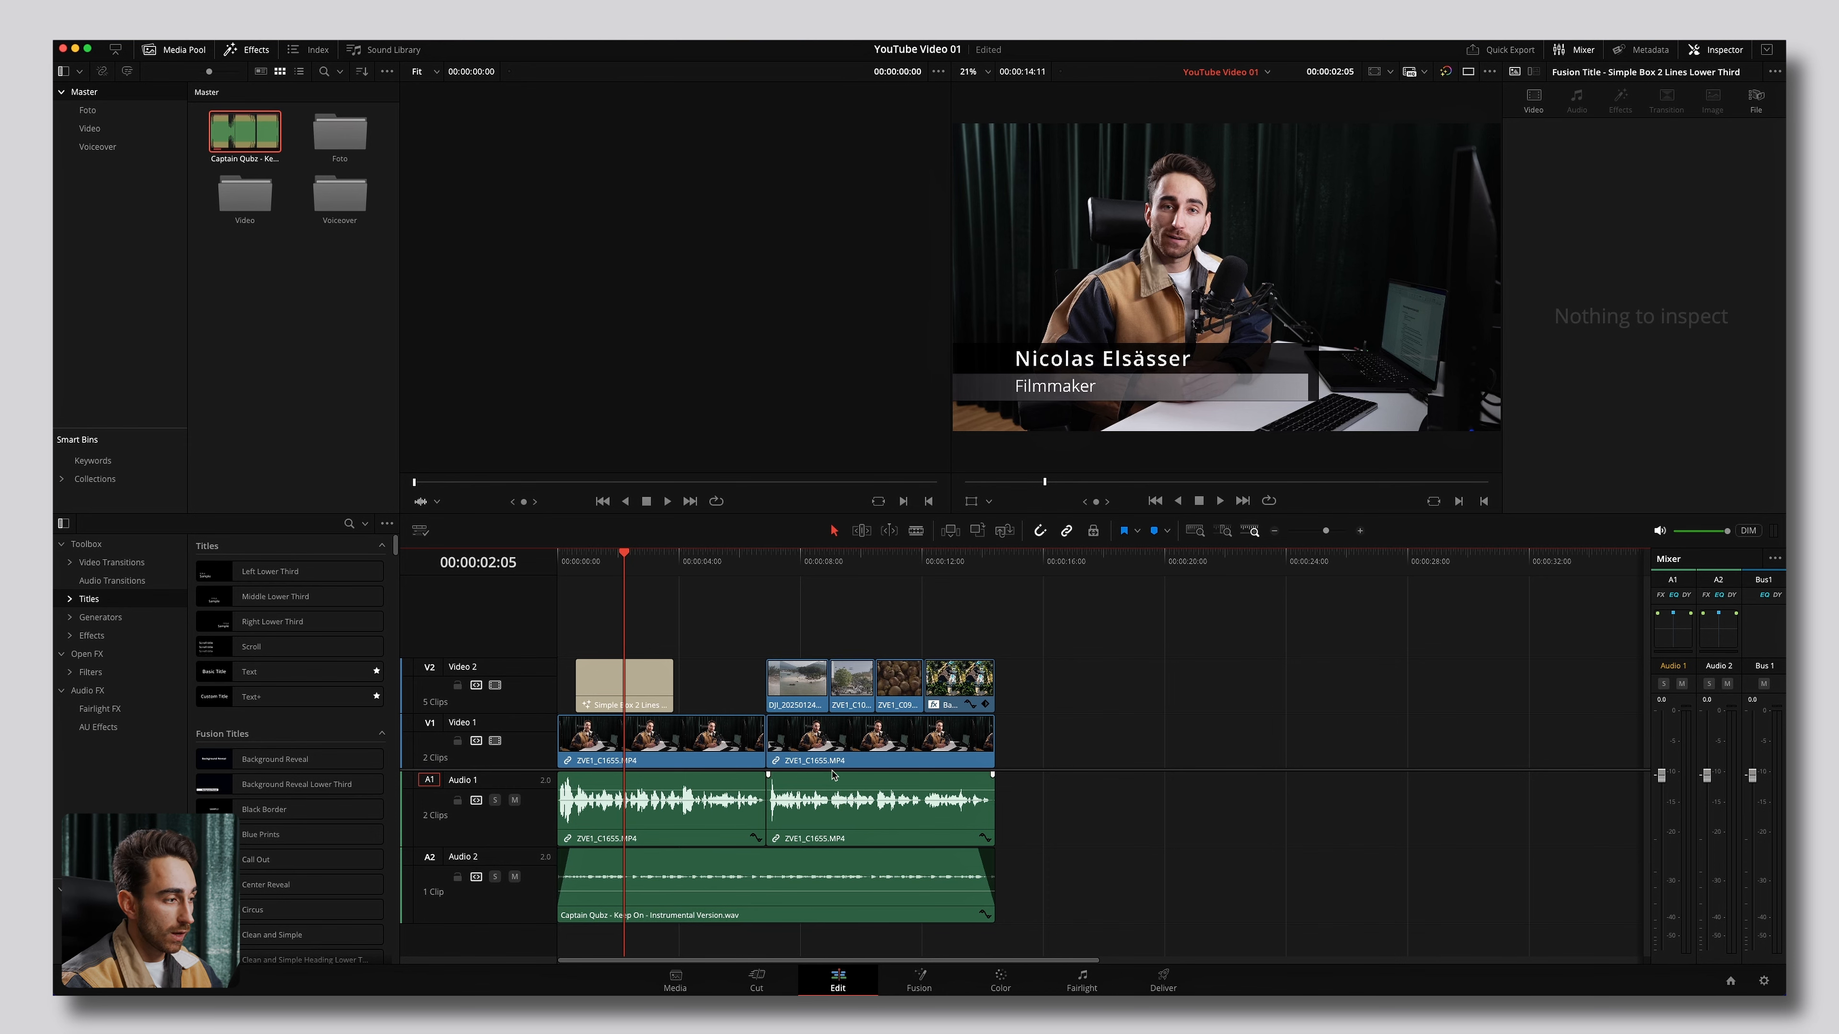
Set up the export on the Deliver page with the H.264 Master preset and the file name YouTube Video 01.
click(1173, 983)
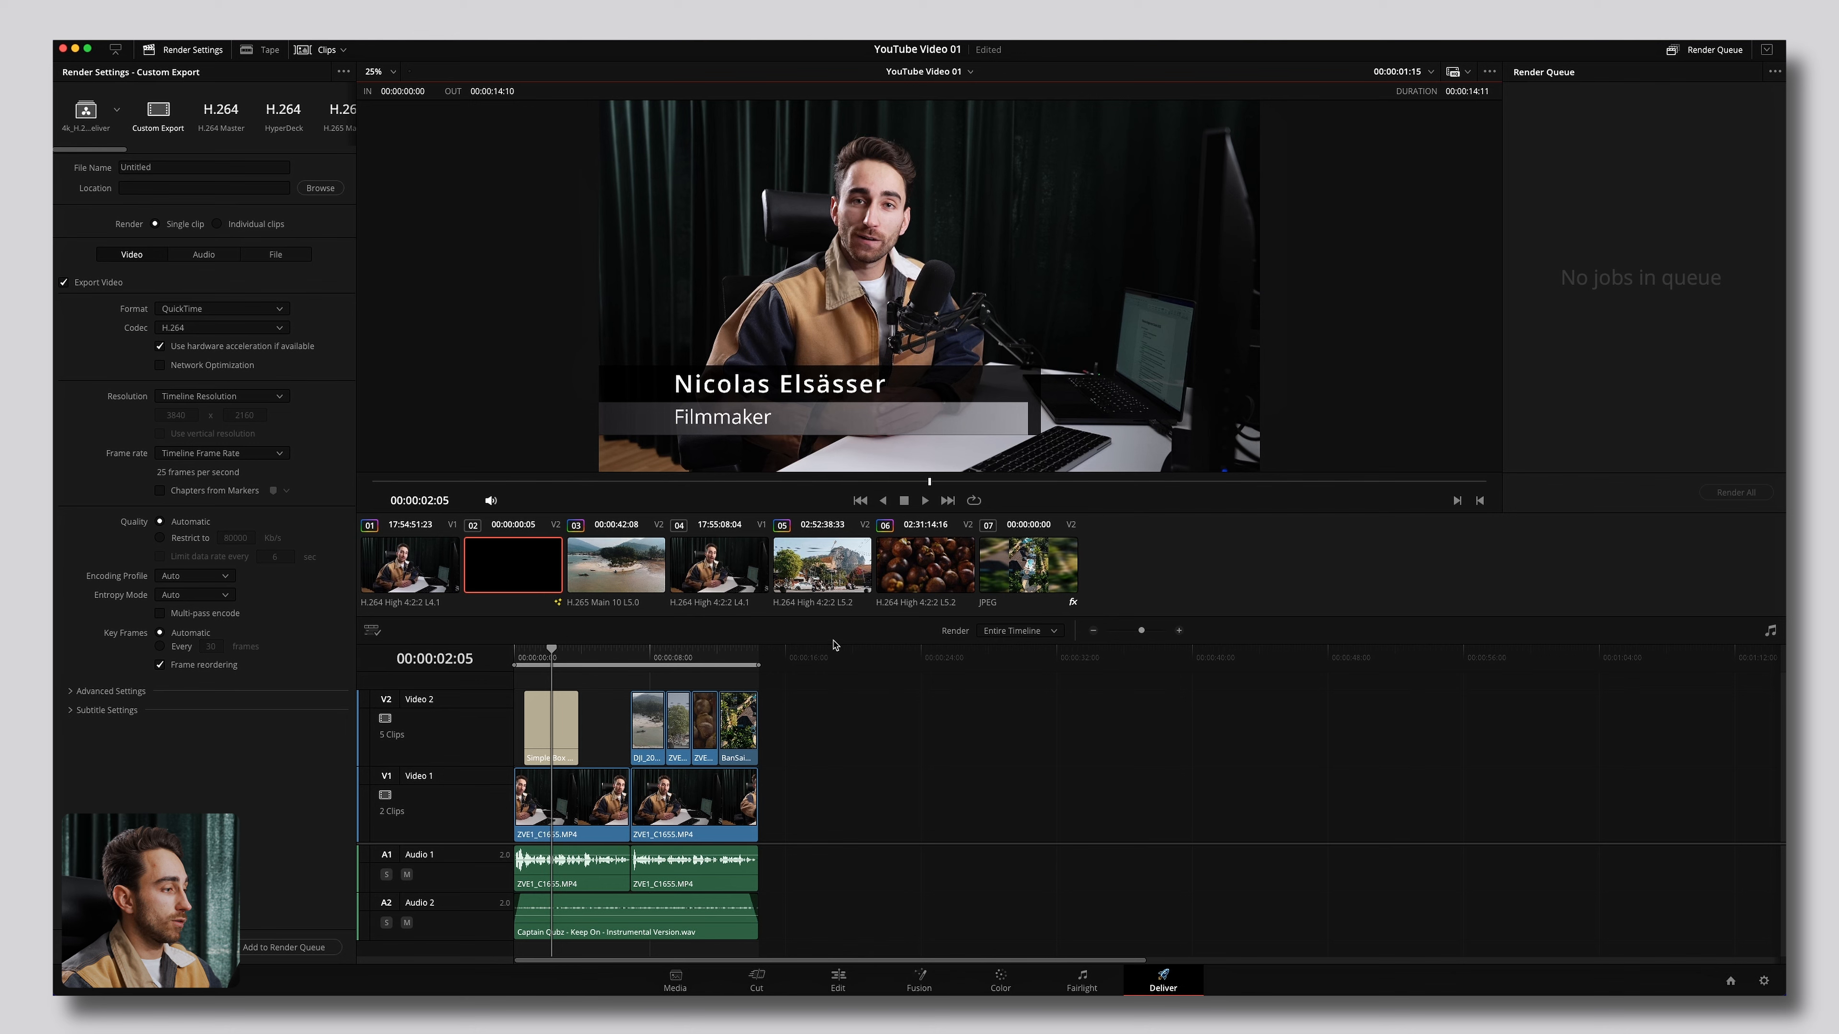
scroll(594, 677, up, 2)
scroll(592, 682, up, 3)
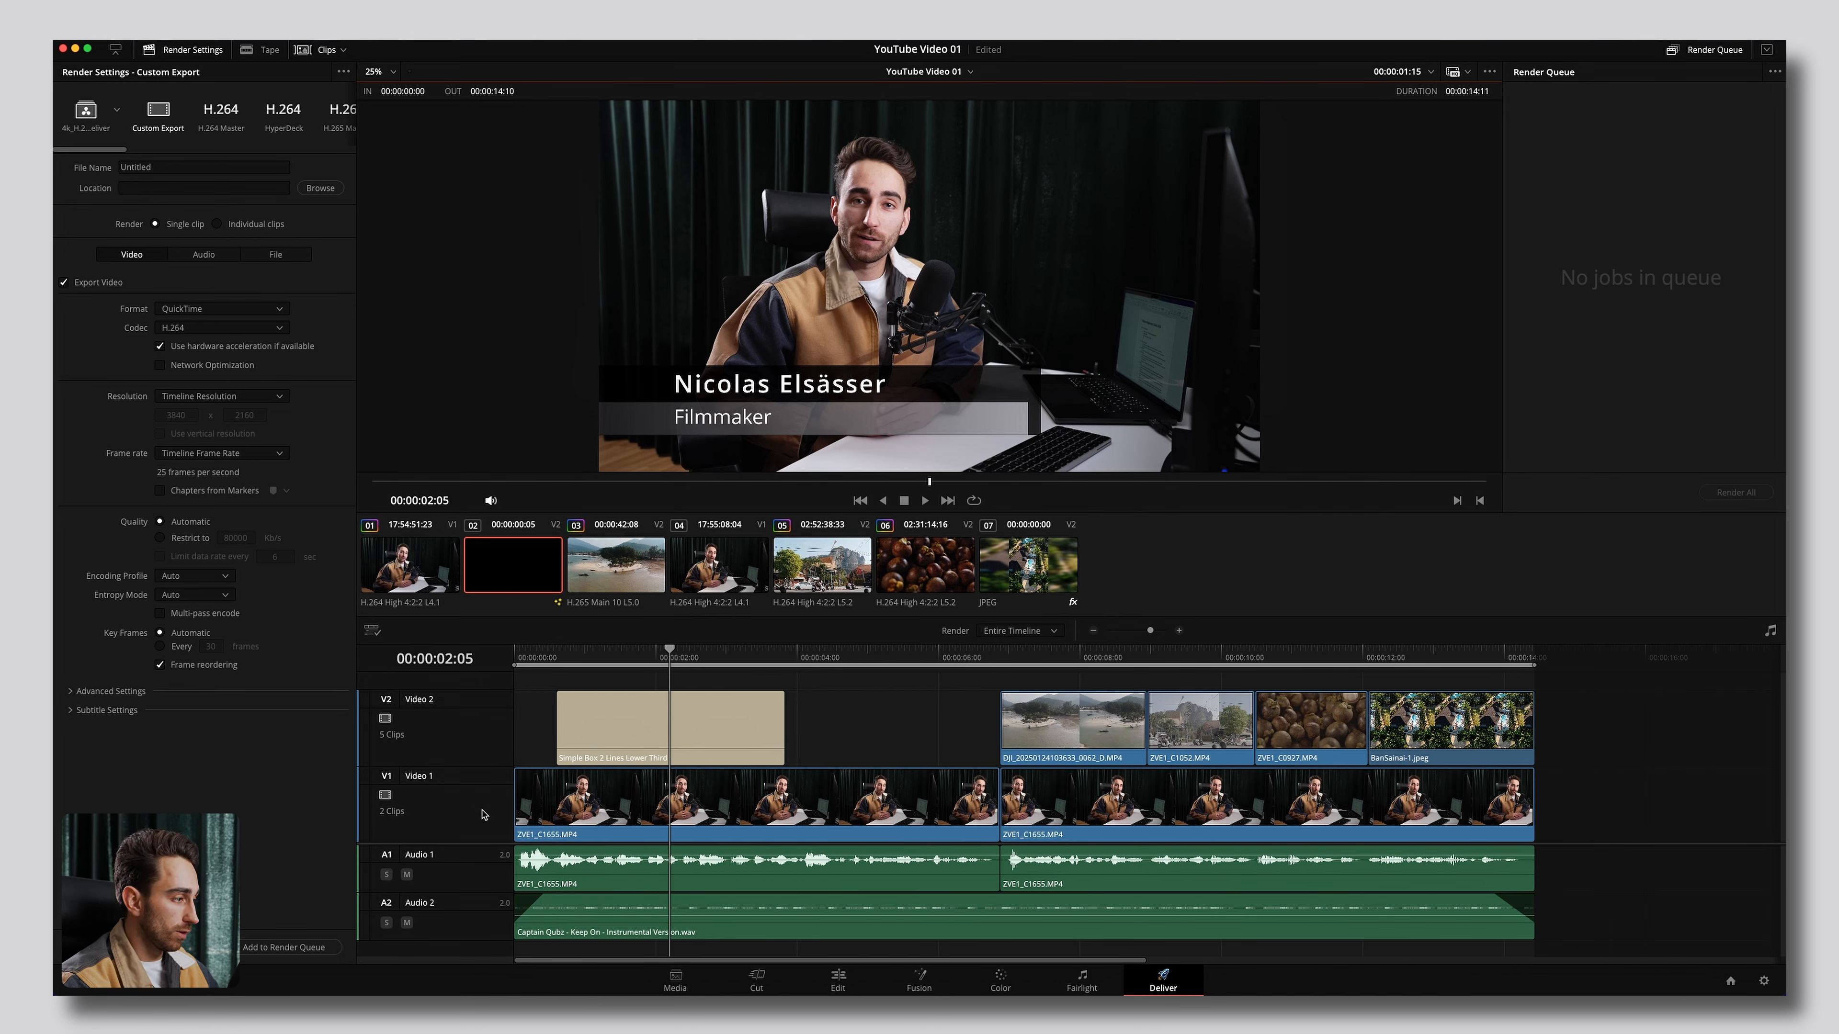
scroll(471, 802, down, 2)
scroll(469, 801, down, 3)
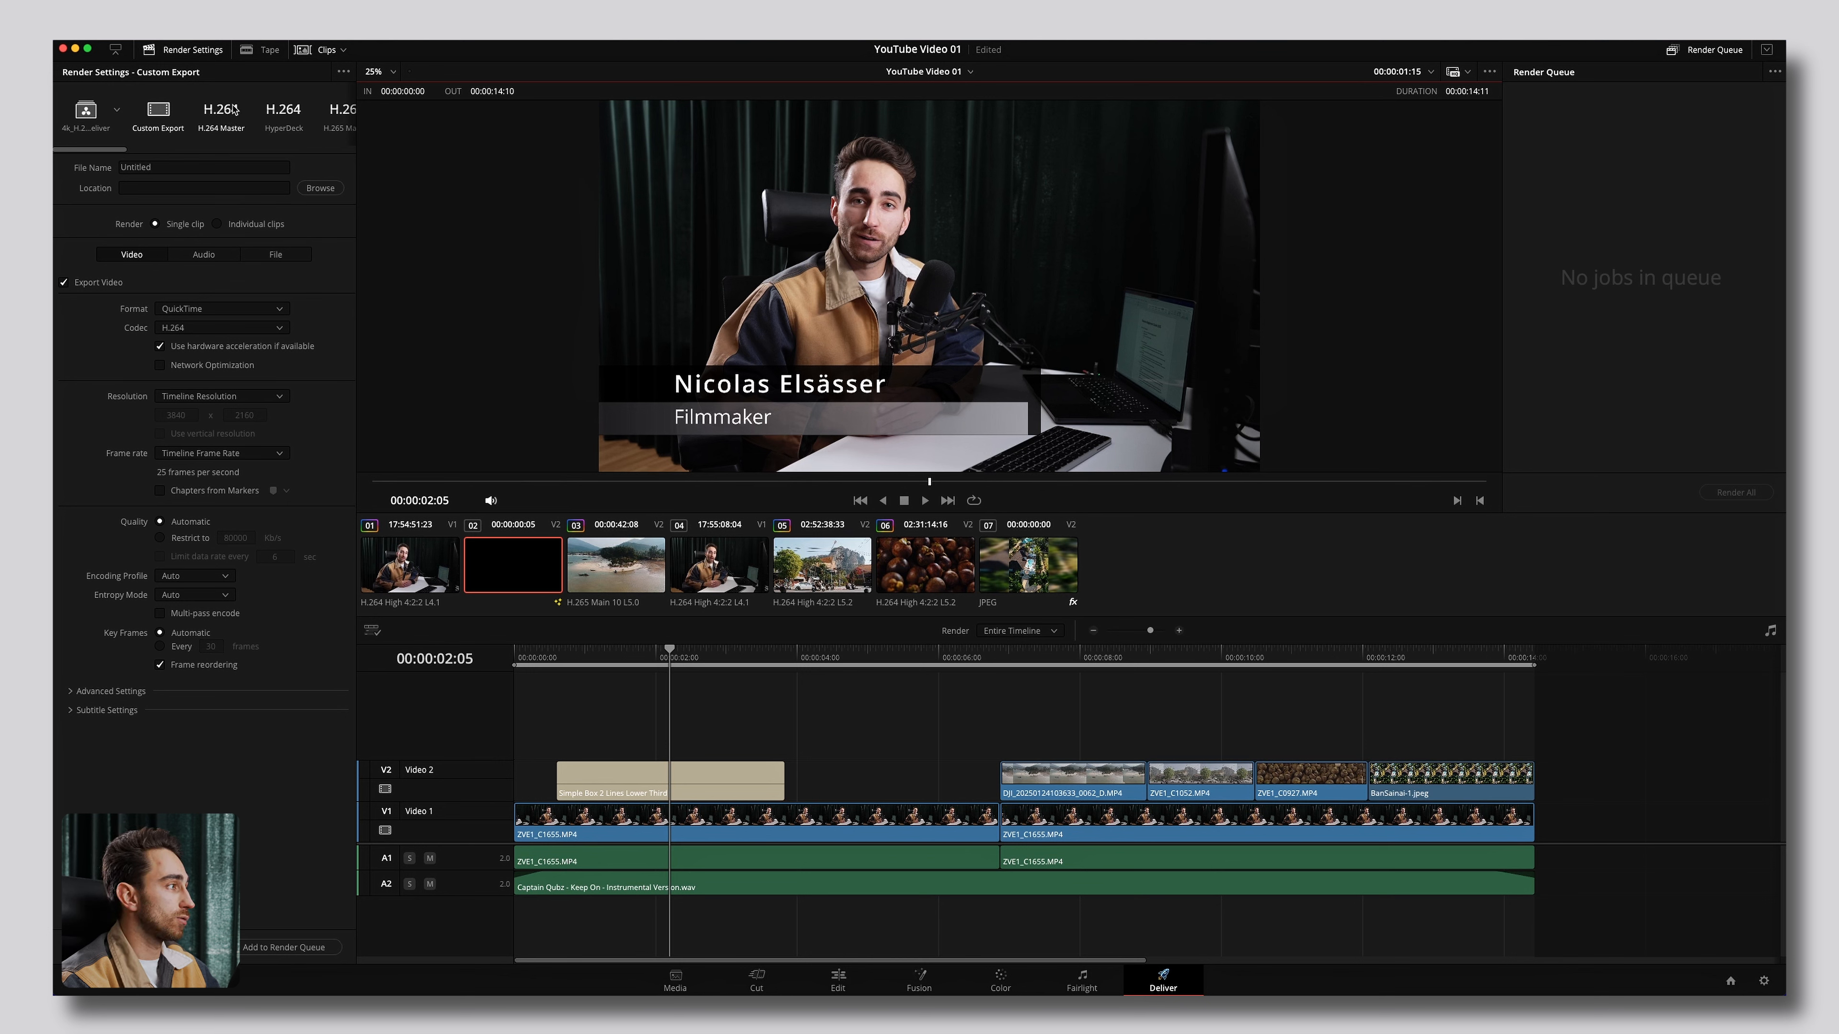
click(223, 114)
click(81, 168)
text(YouTube Video 01)
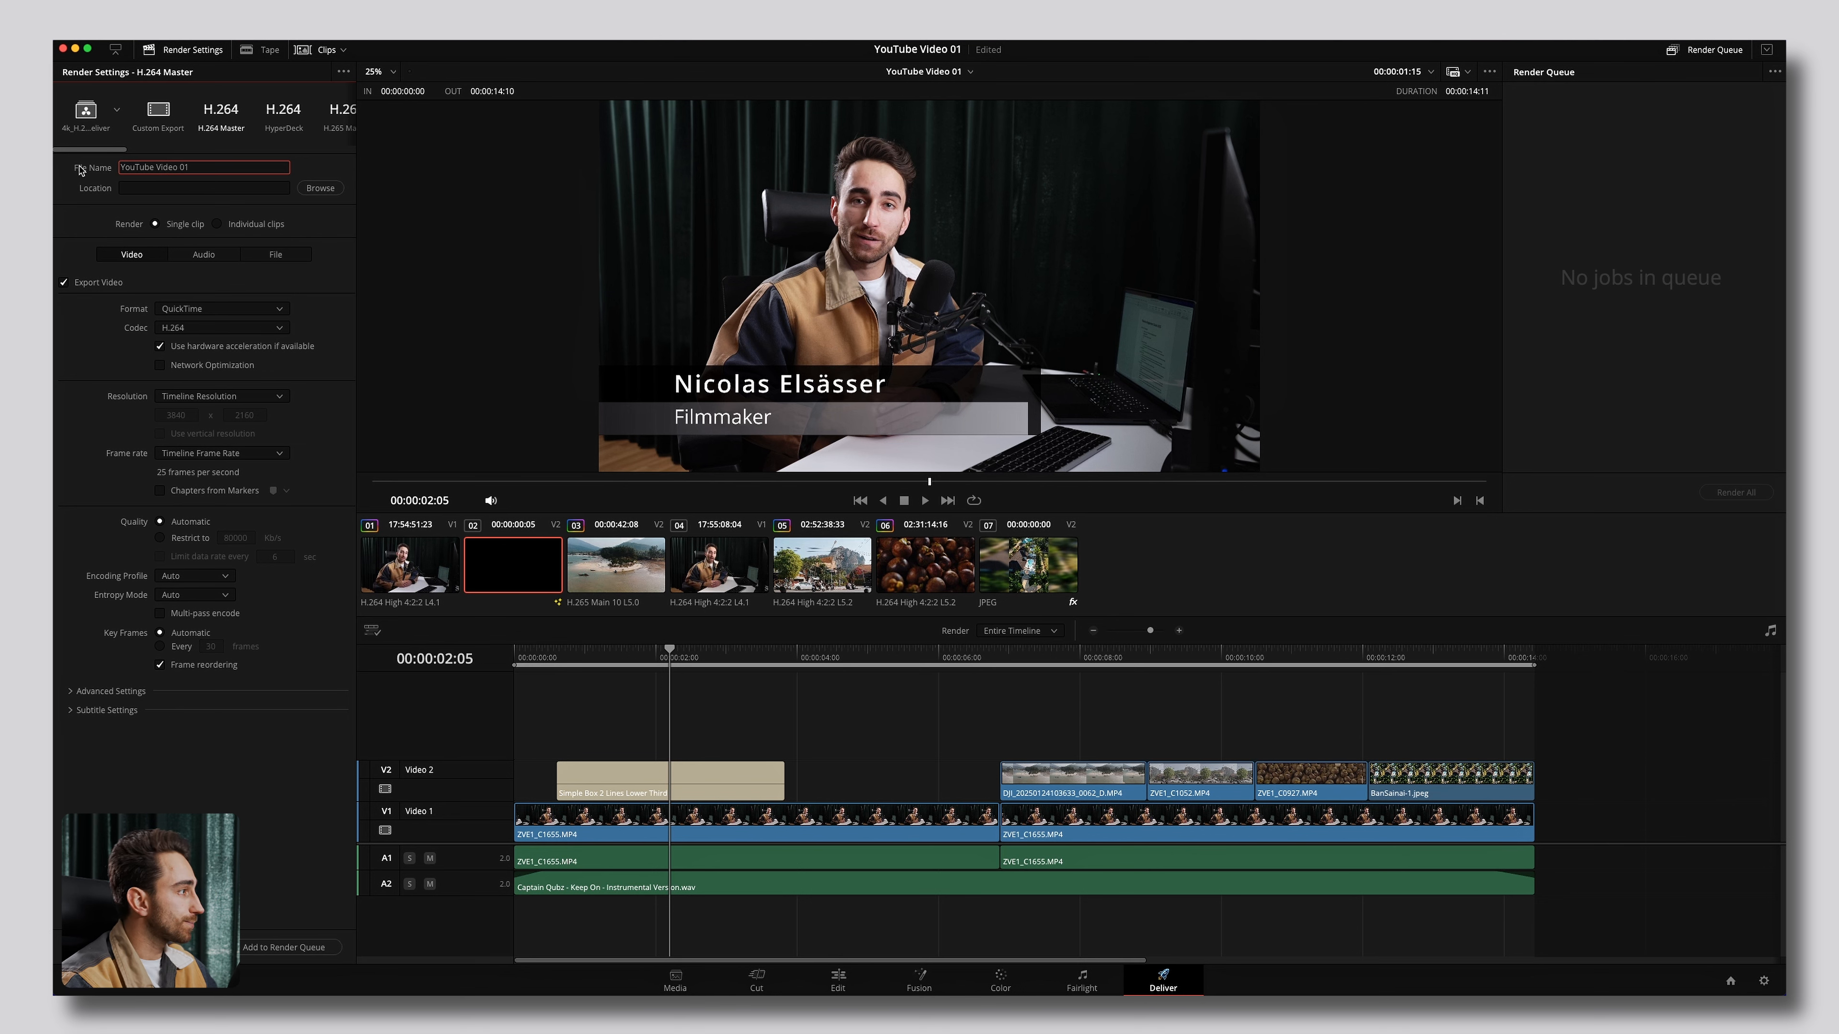
key(Return)
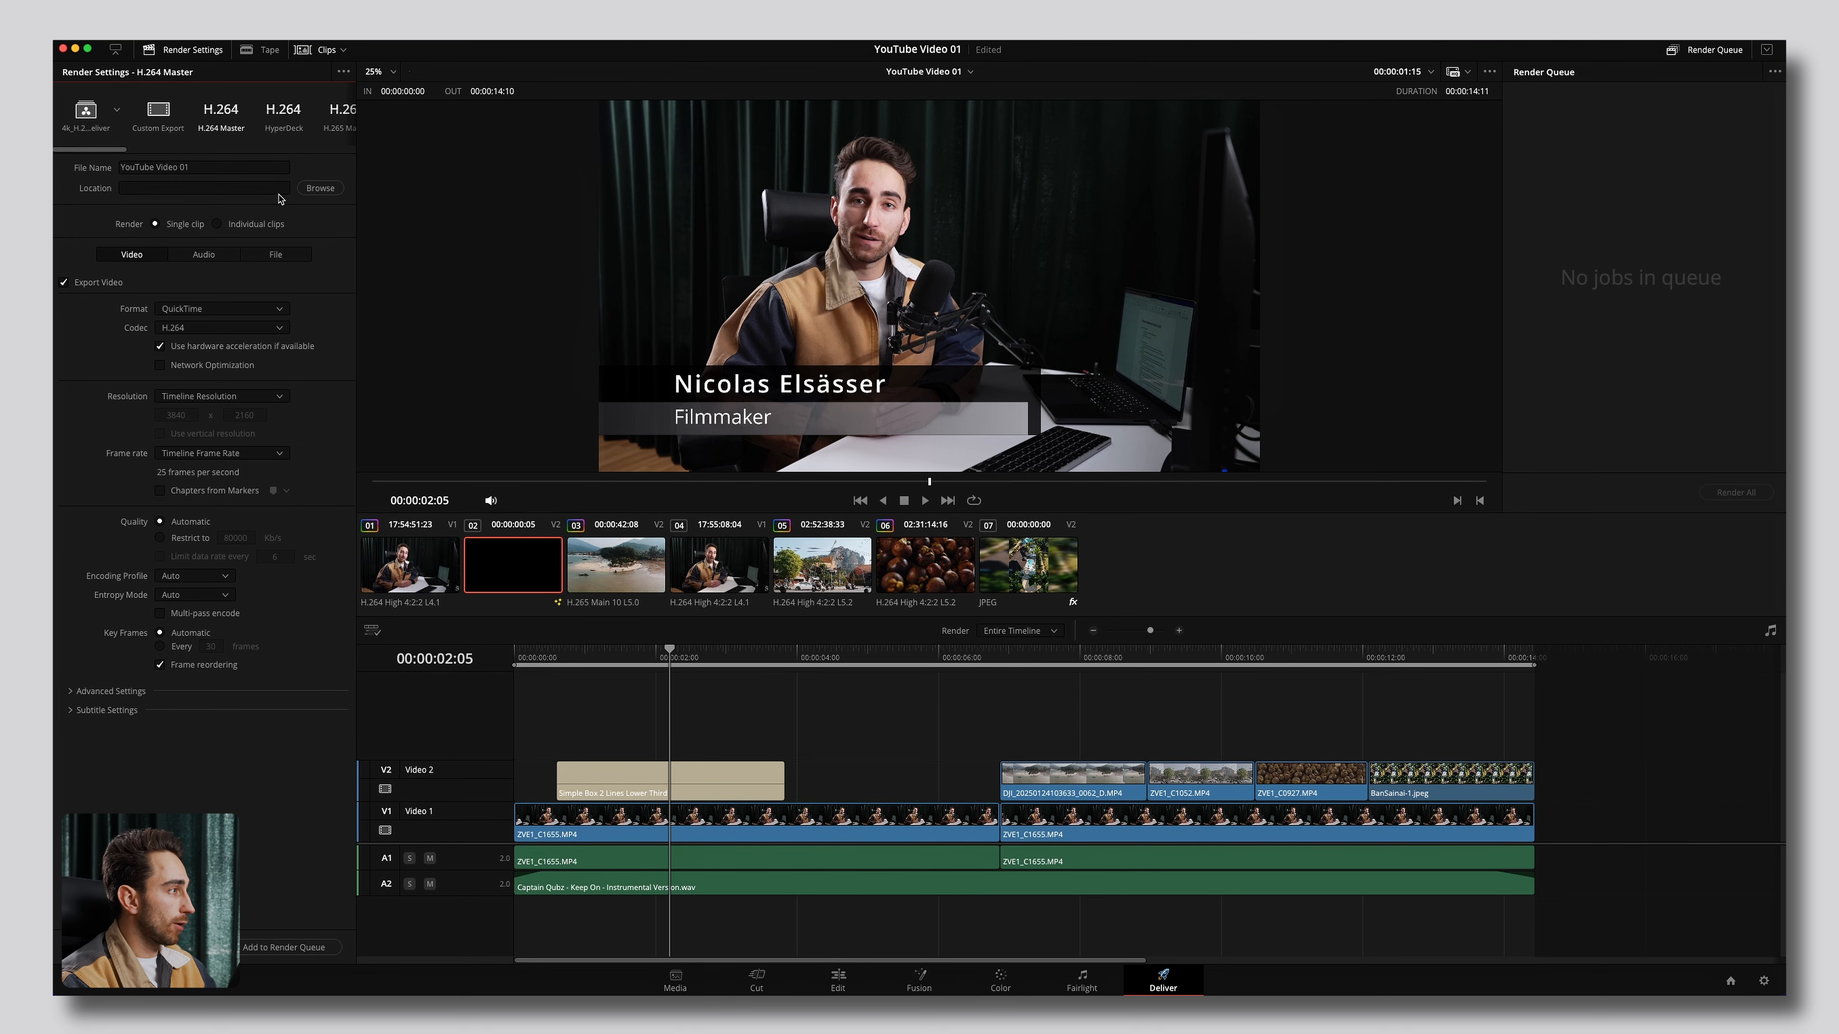
Set the Desktop folder as the save location for the rendered file.
click(320, 188)
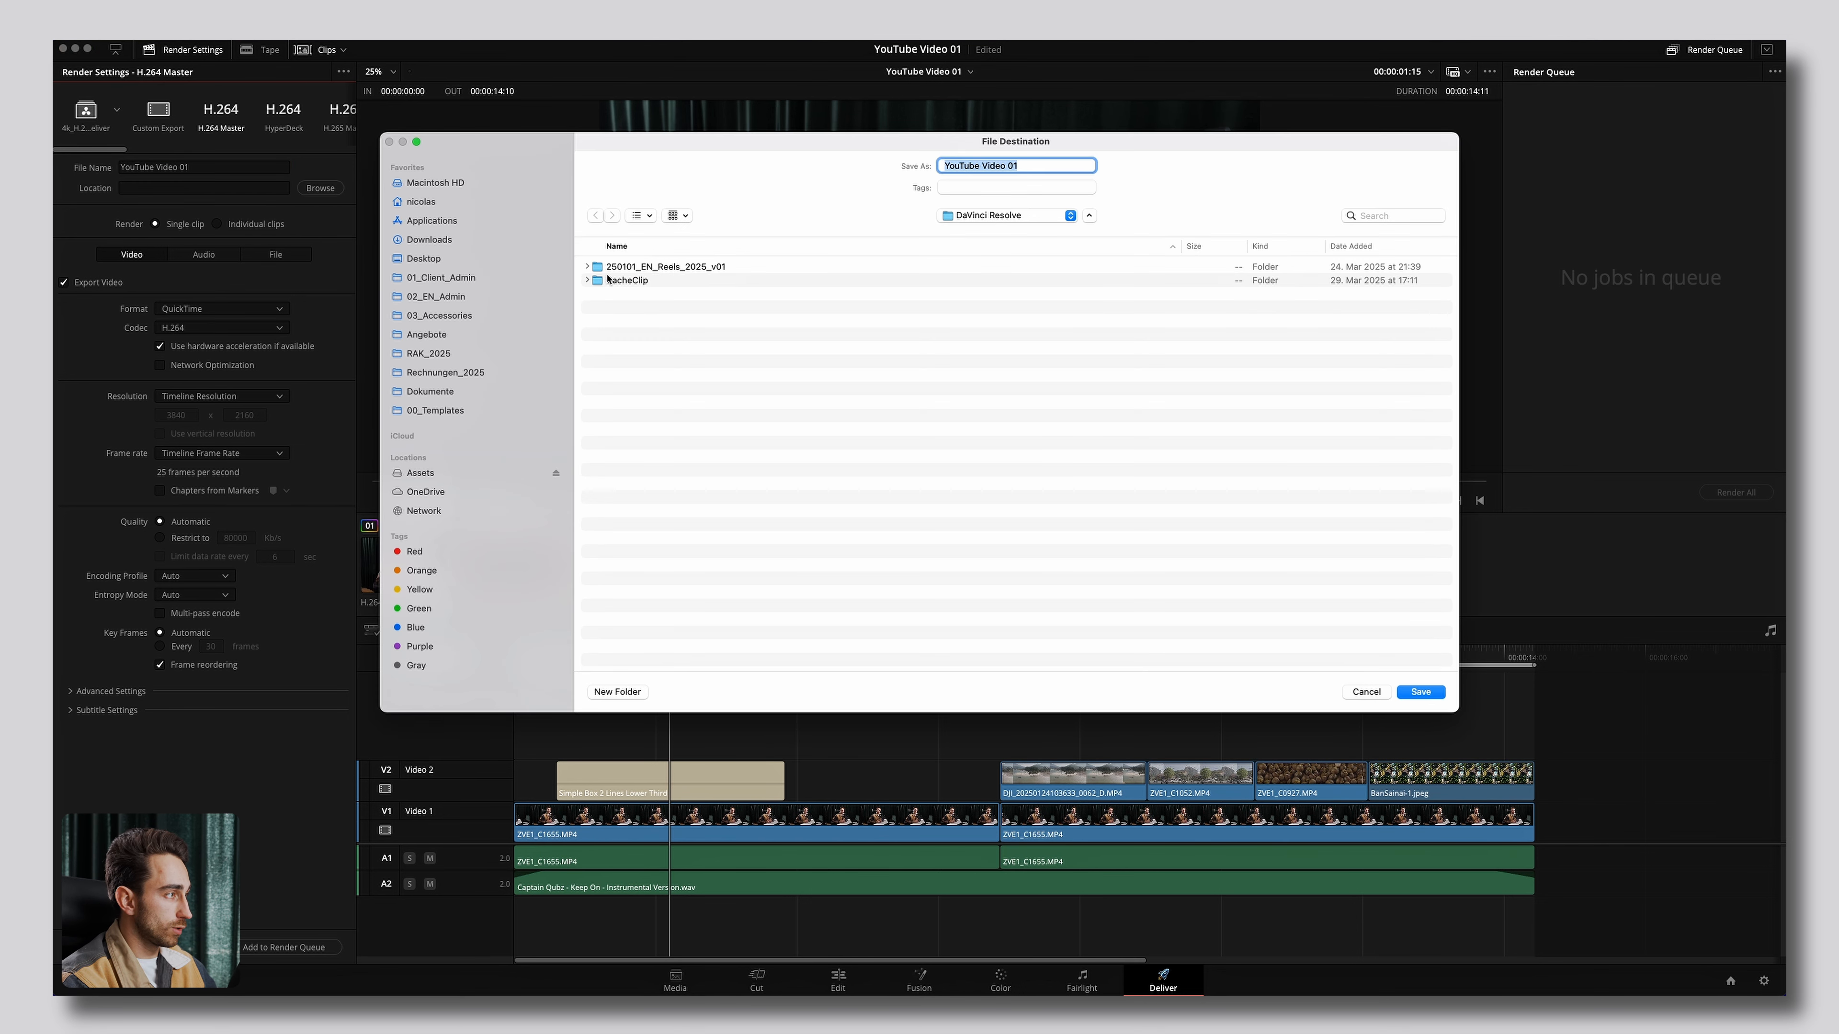
click(433, 260)
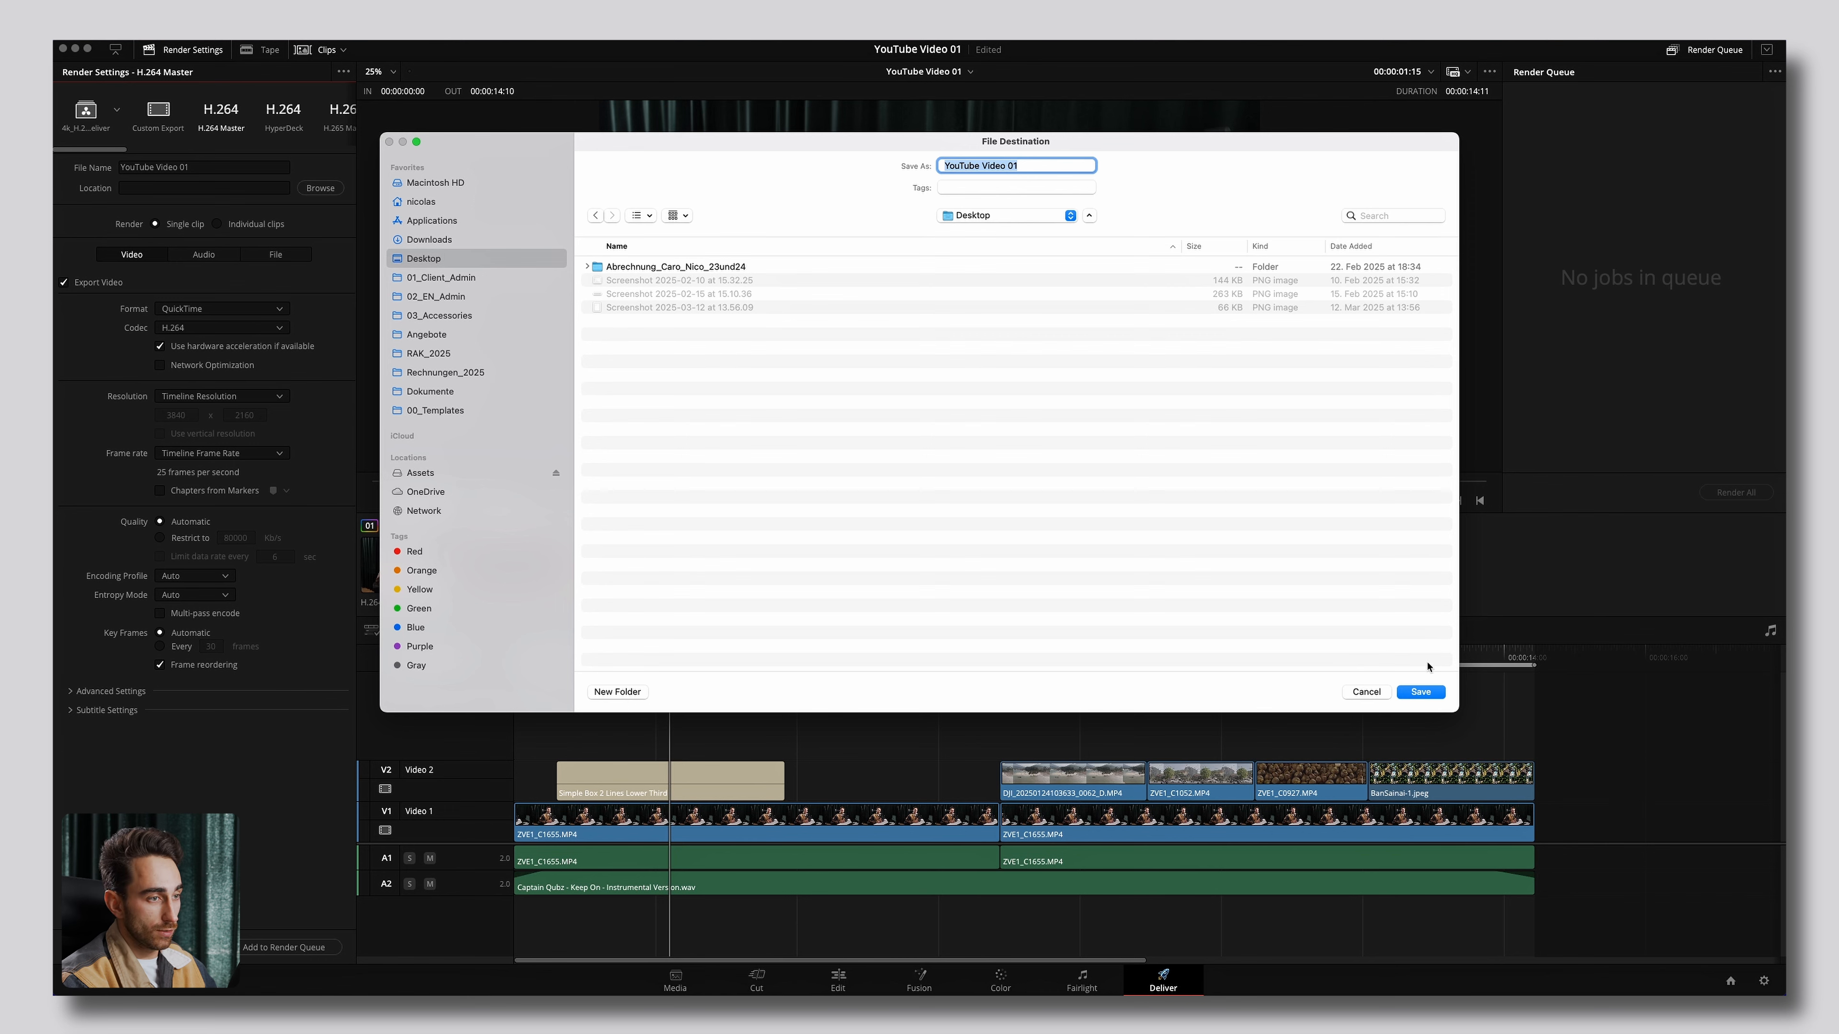
click(1421, 693)
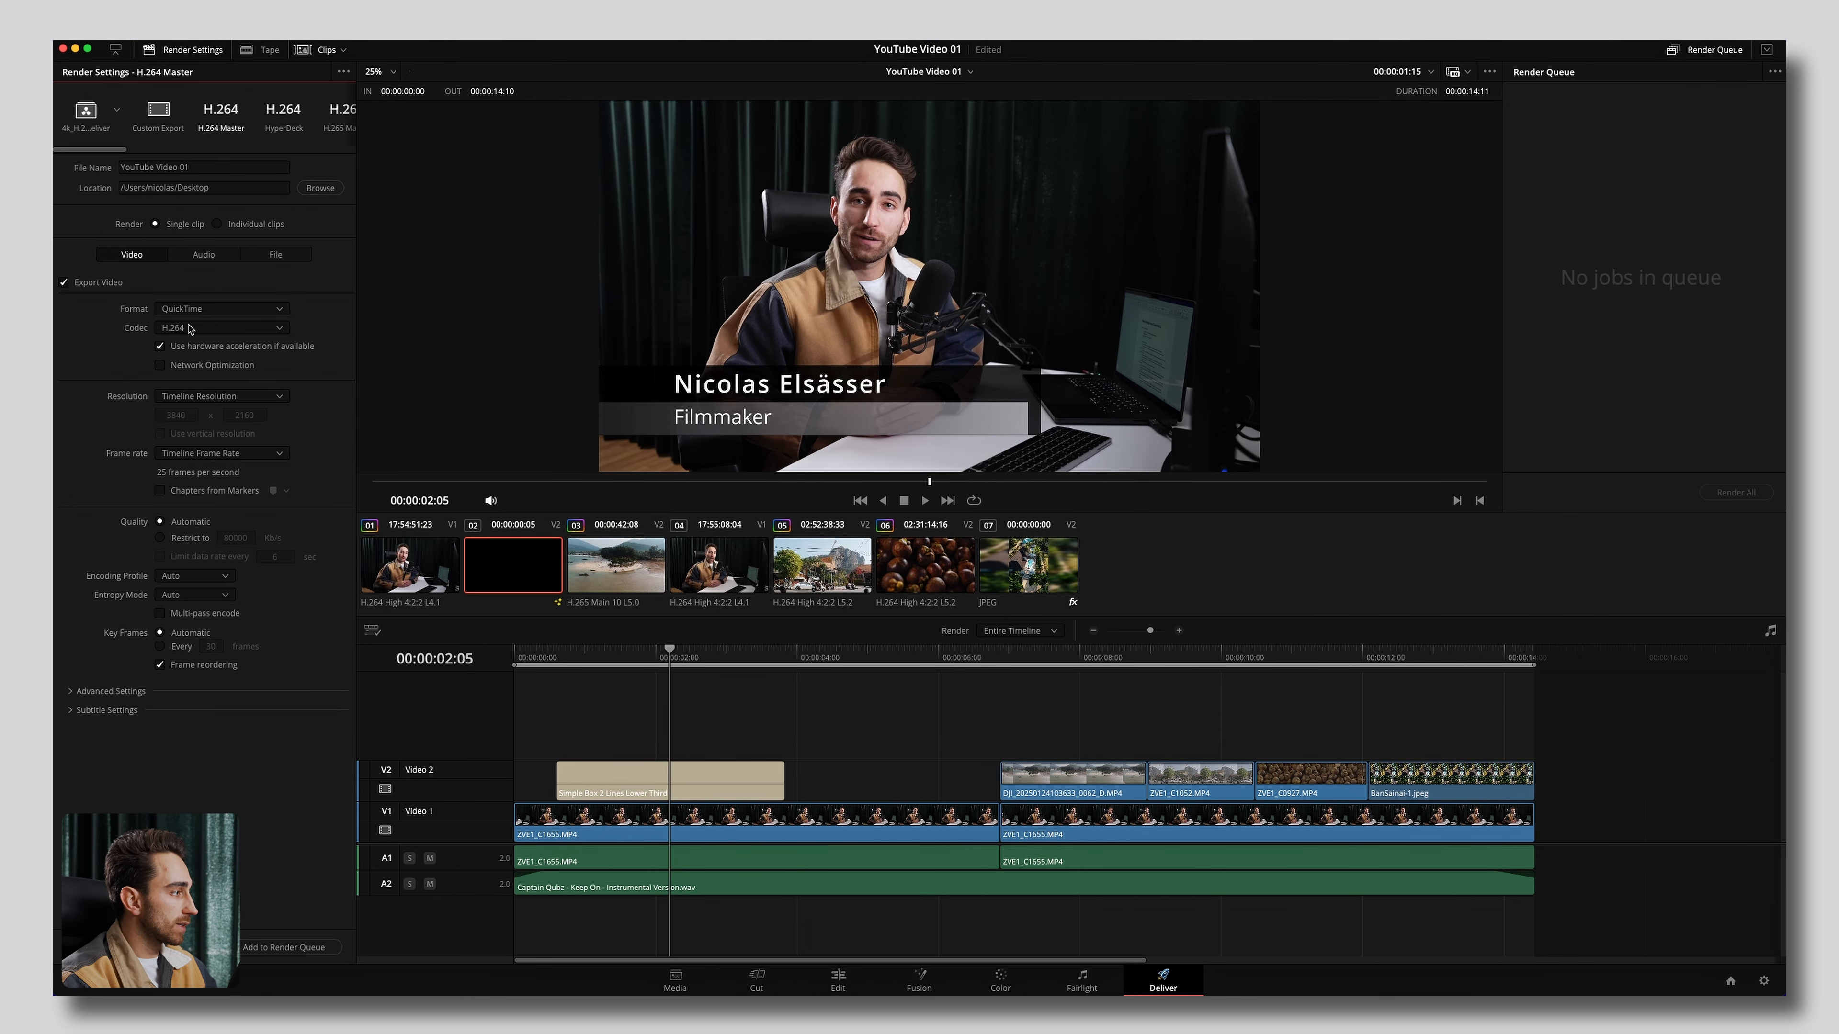
Add the YouTube Video 01 export to the render queue and render it.
click(284, 947)
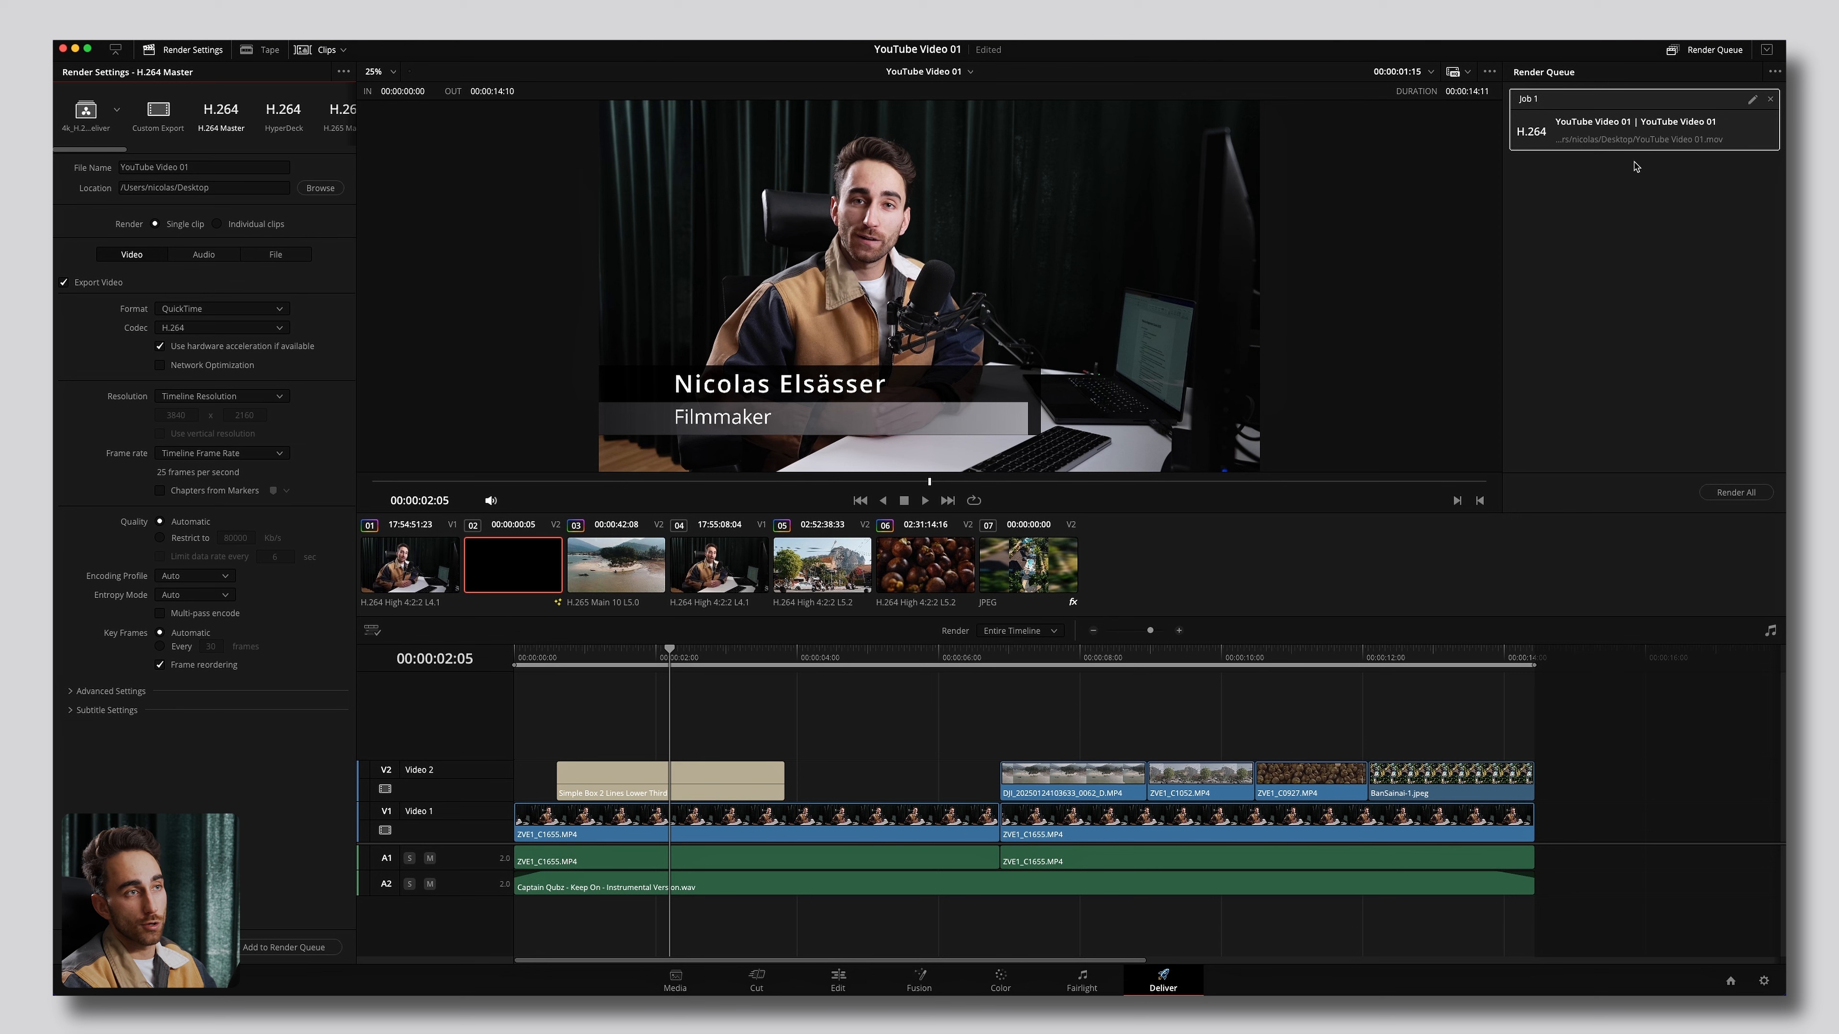
click(1643, 102)
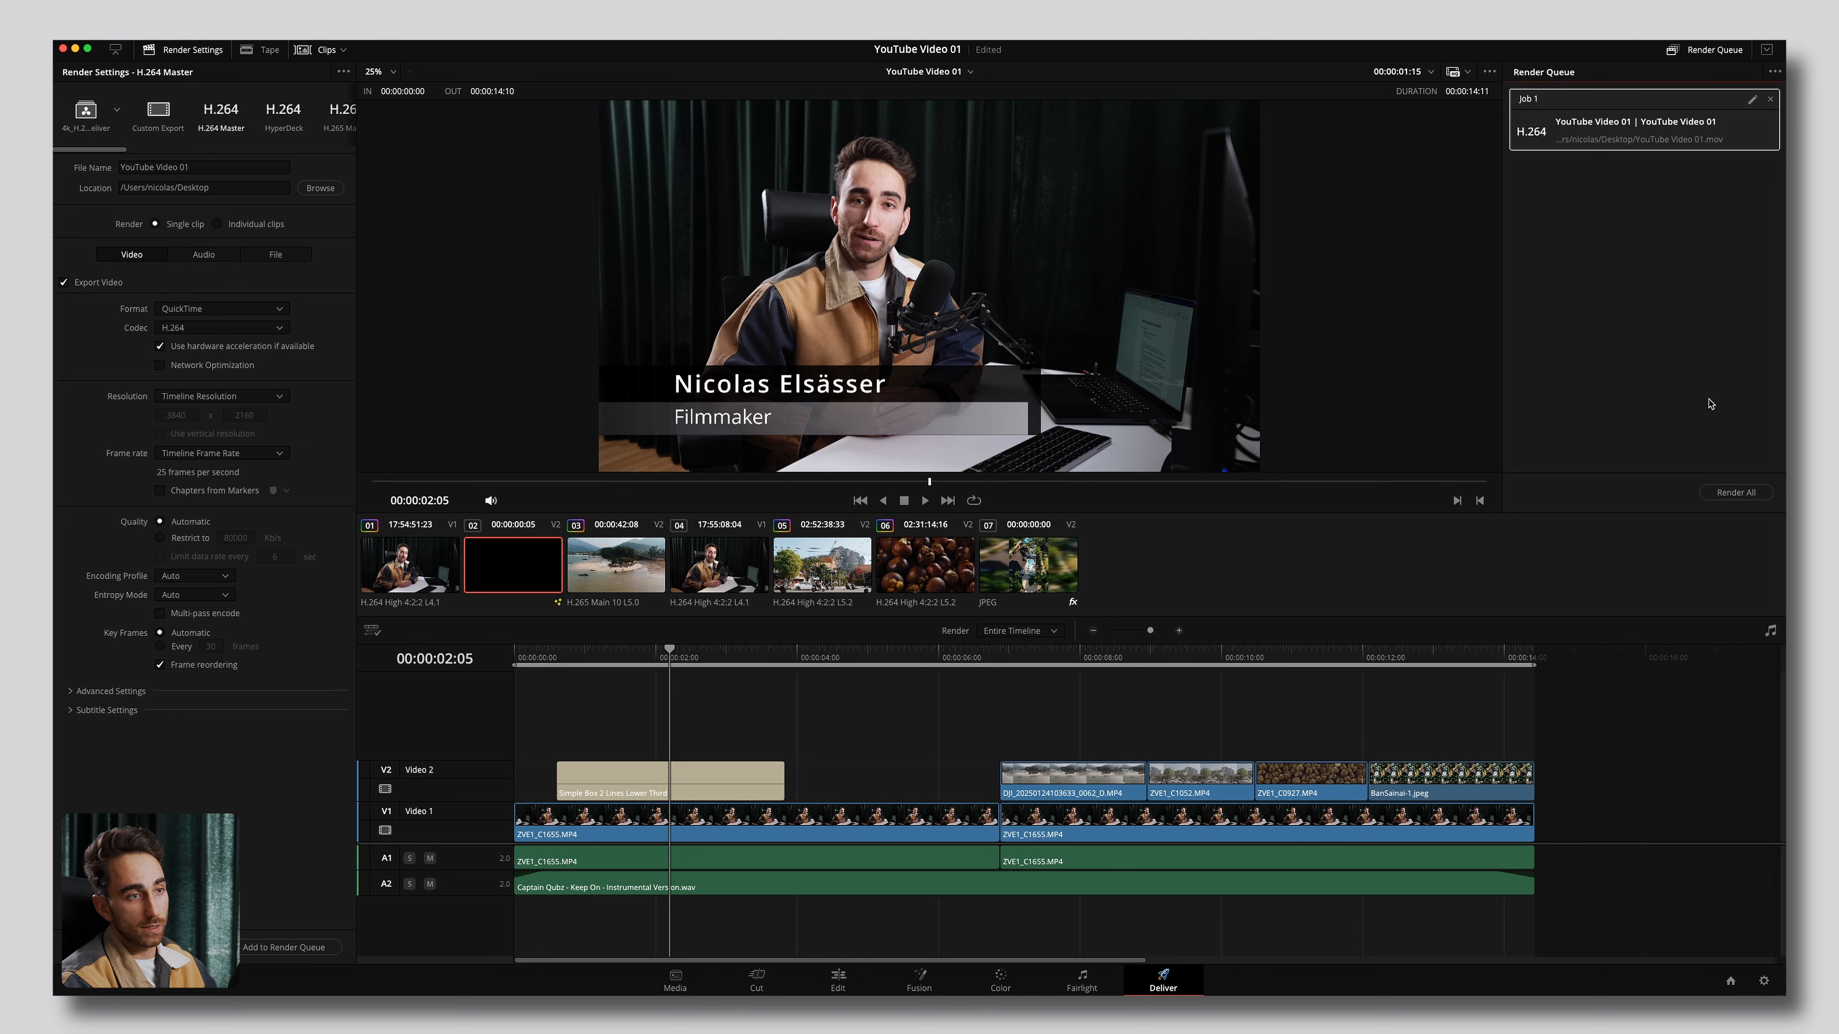
click(1734, 493)
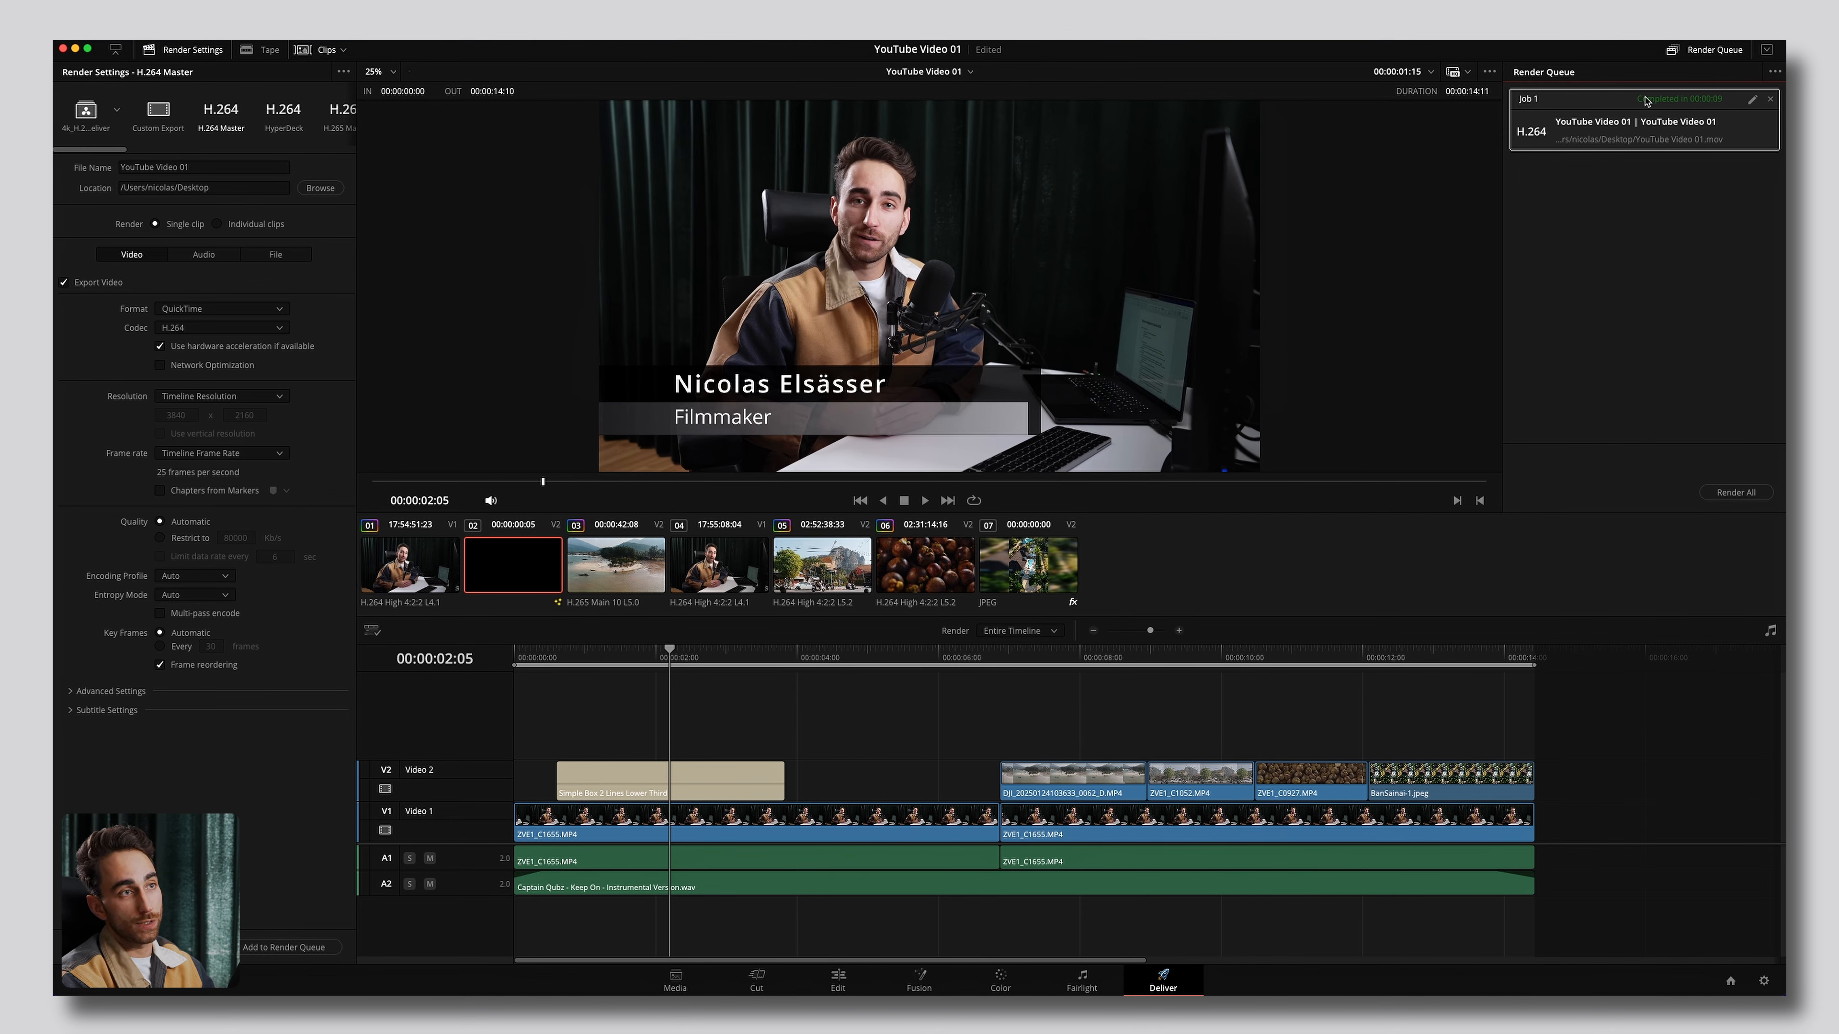
Reveal the rendered YouTube Video 01 file in Finder, open it in the video player and play it.
right_click(1659, 117)
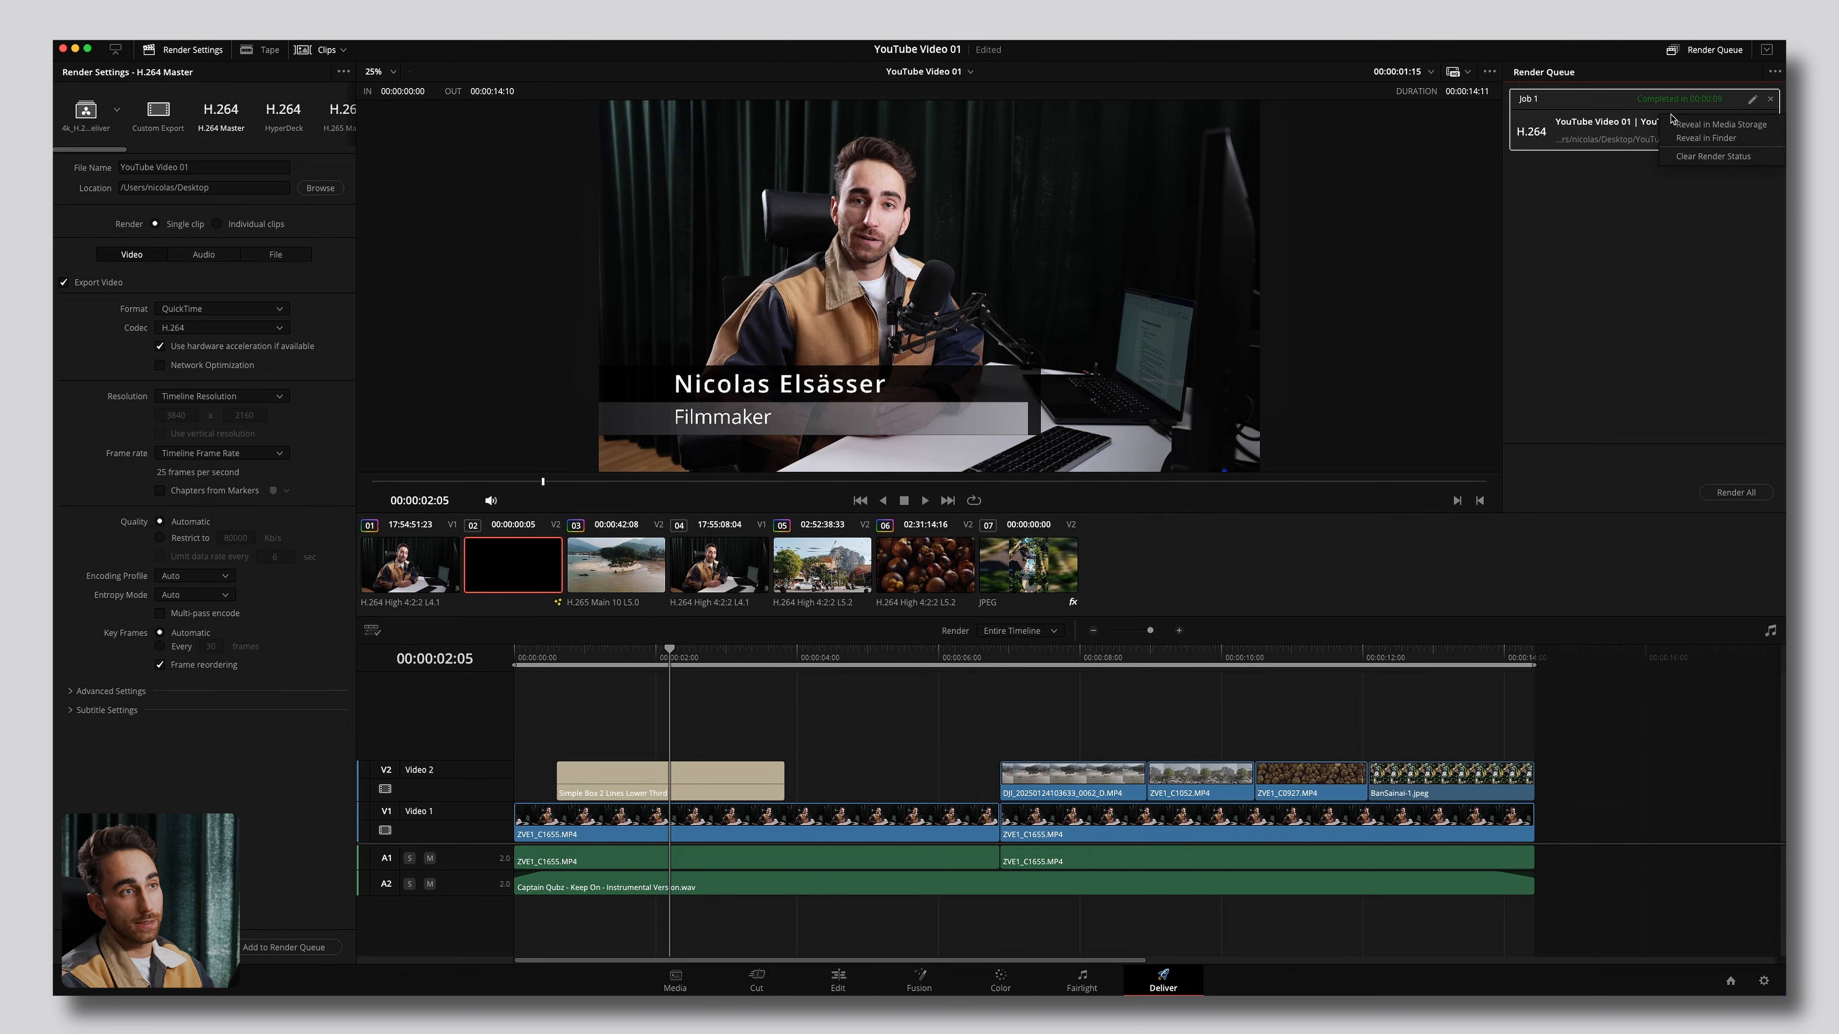
click(1704, 138)
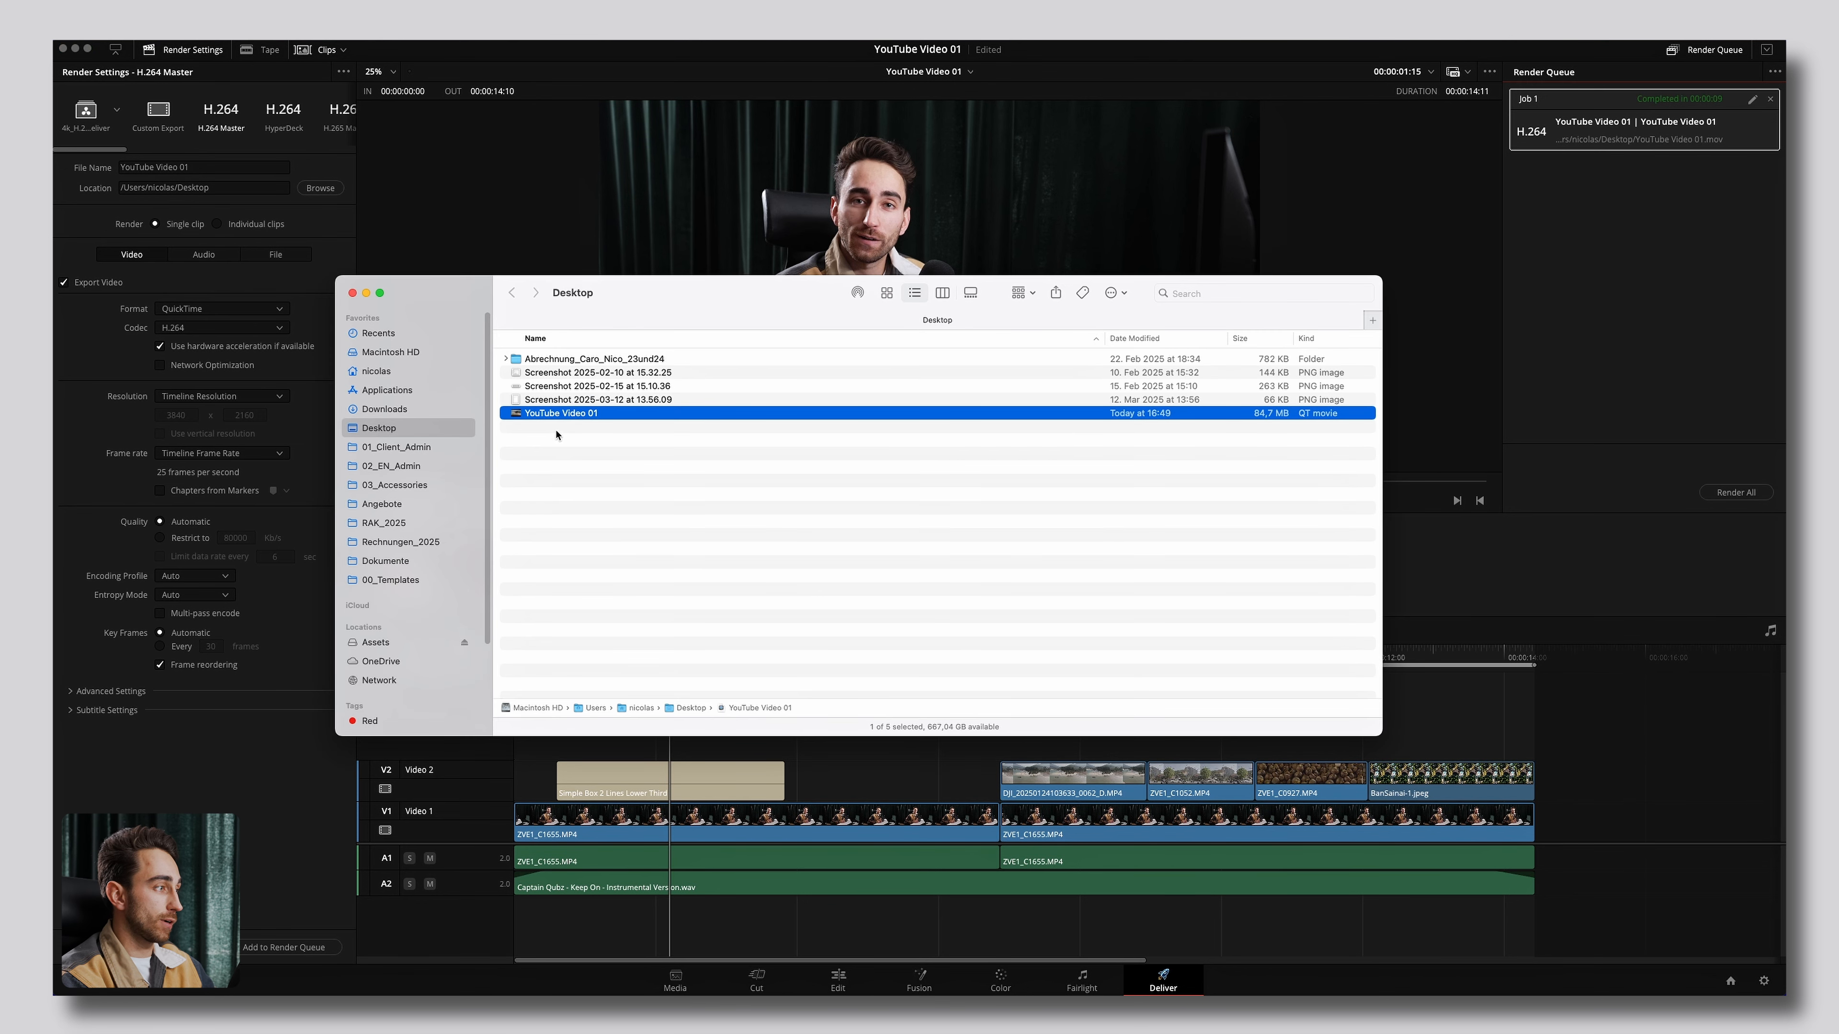
double_click(556, 414)
click(934, 811)
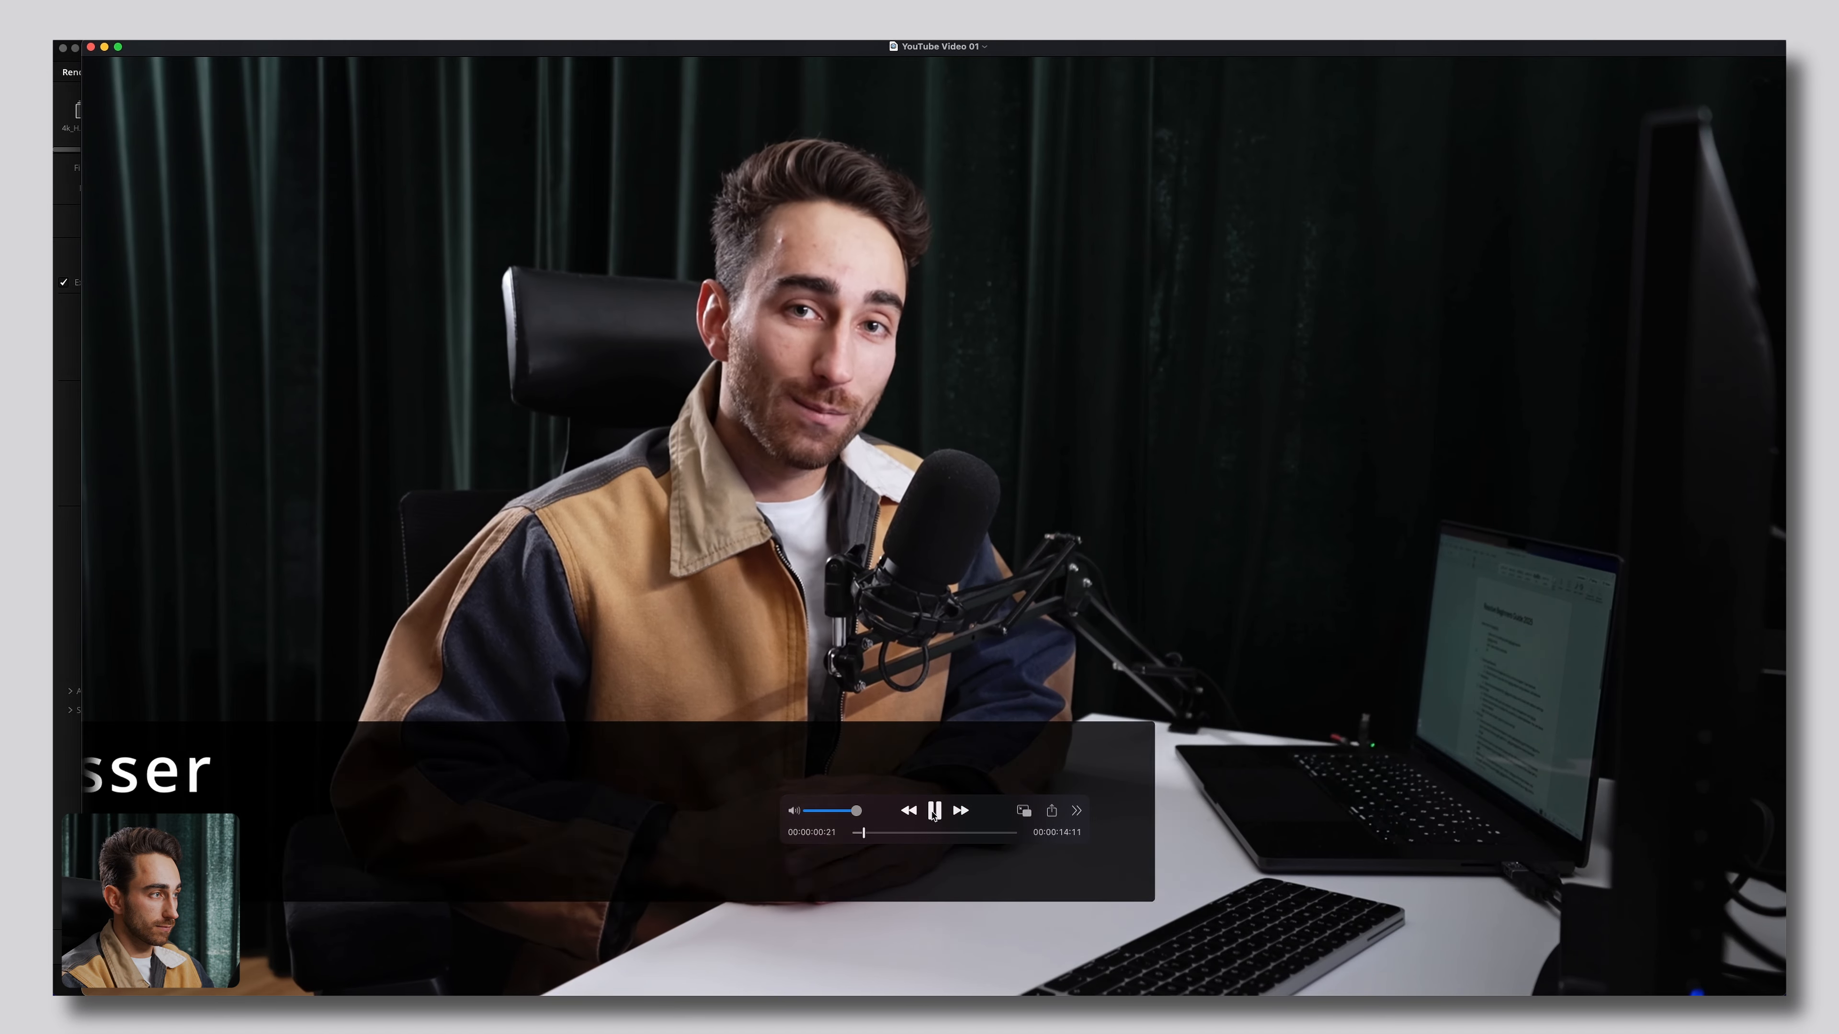